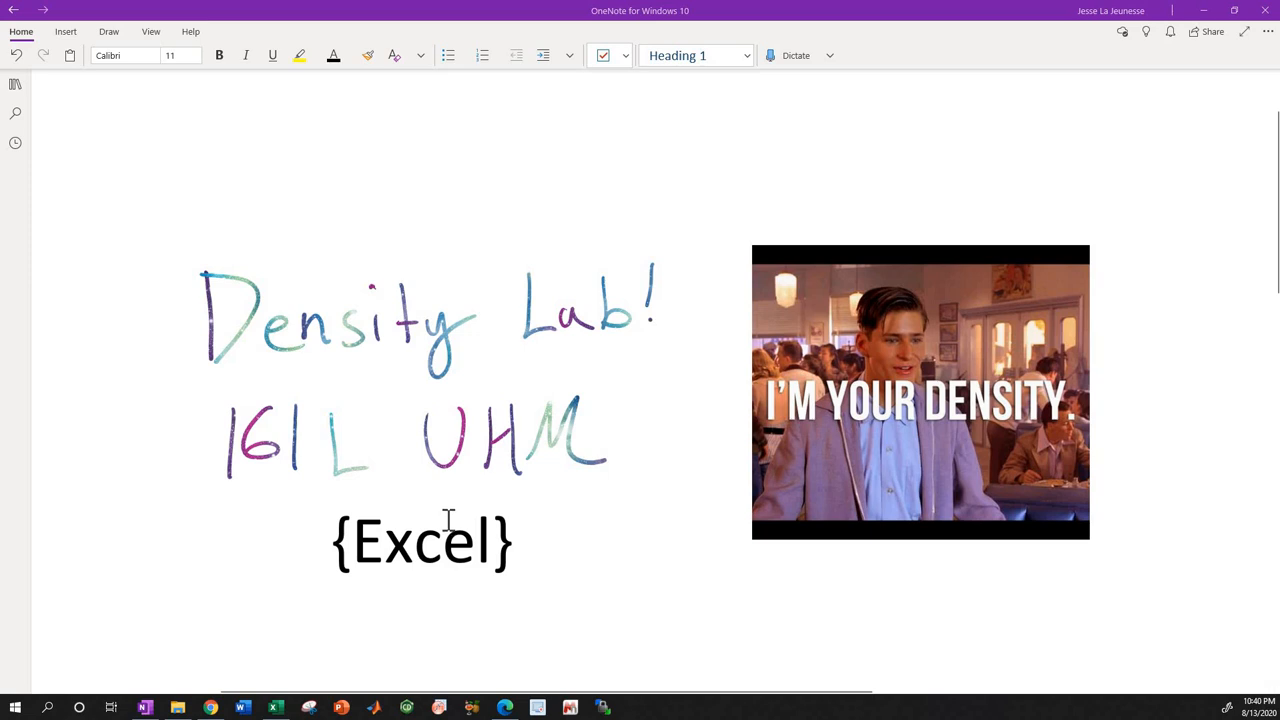
# Switch to the density_lab_excel_prez.xlsx workbook in Excel and show the Blank worksheet.
pyautogui.scroll(-5, 449, 518)
pyautogui.scroll(-10, 455, 516)
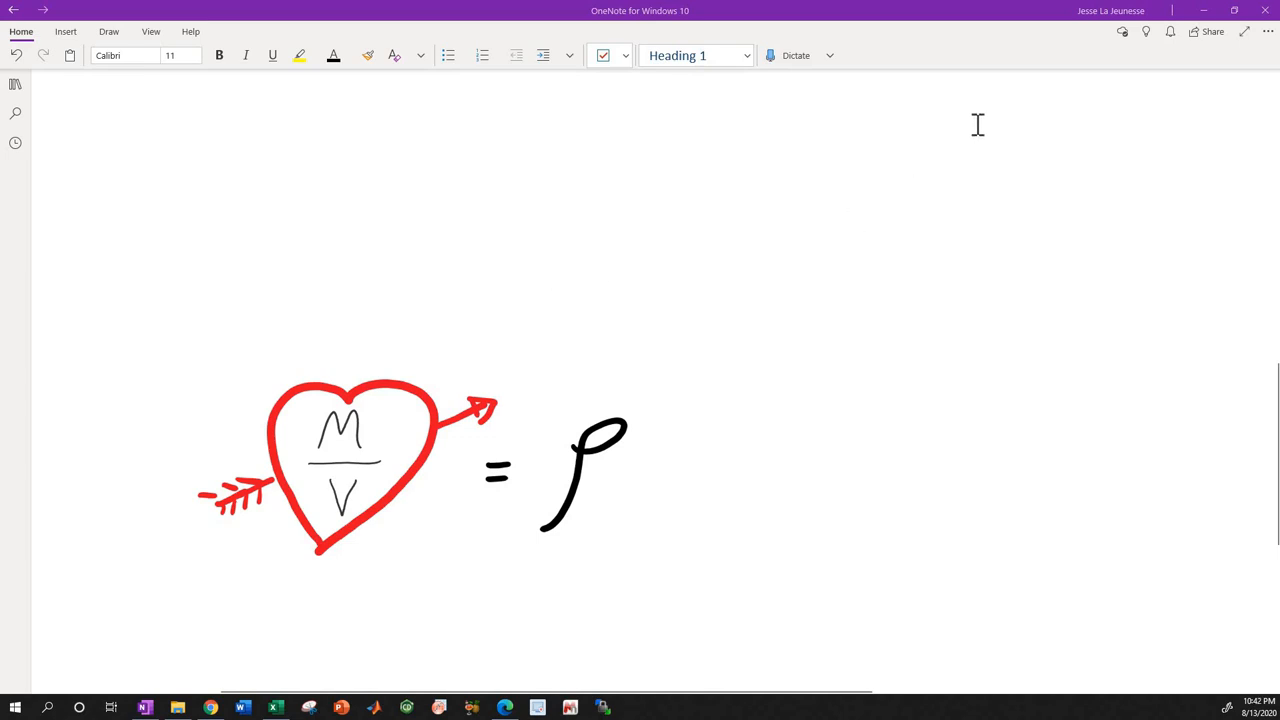
pyautogui.click(1193, 14)
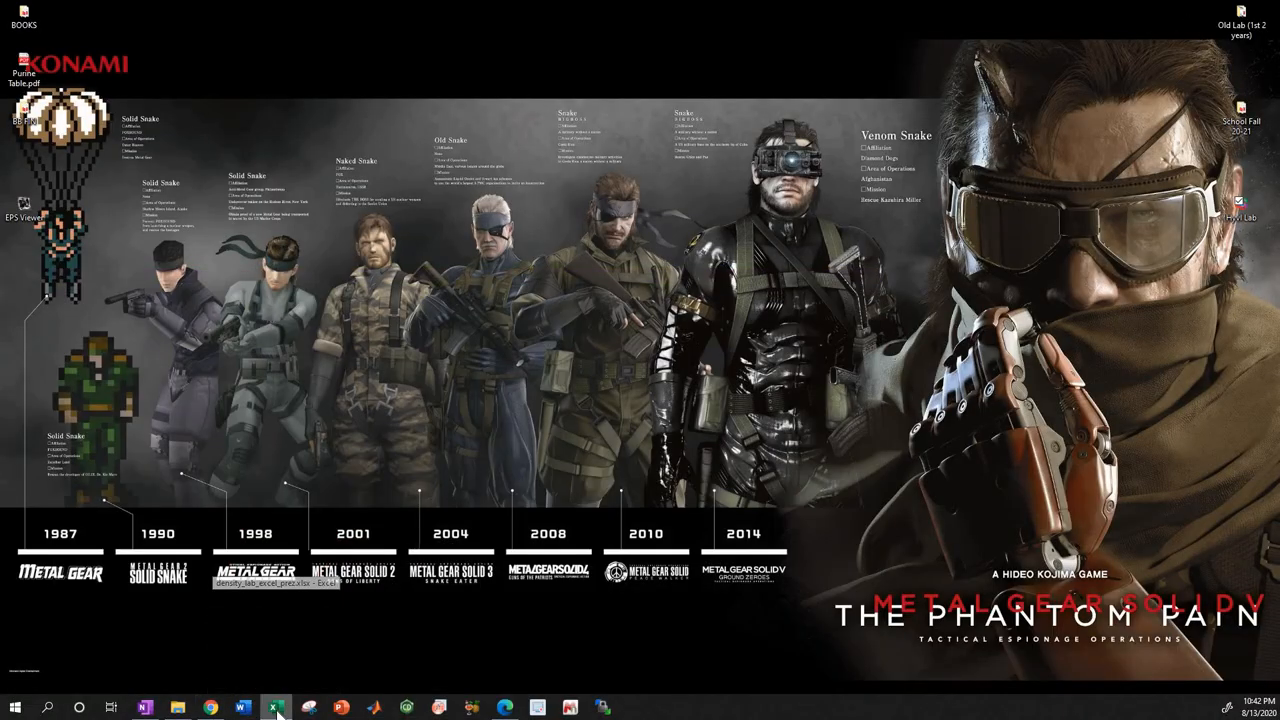
pyautogui.click(276, 708)
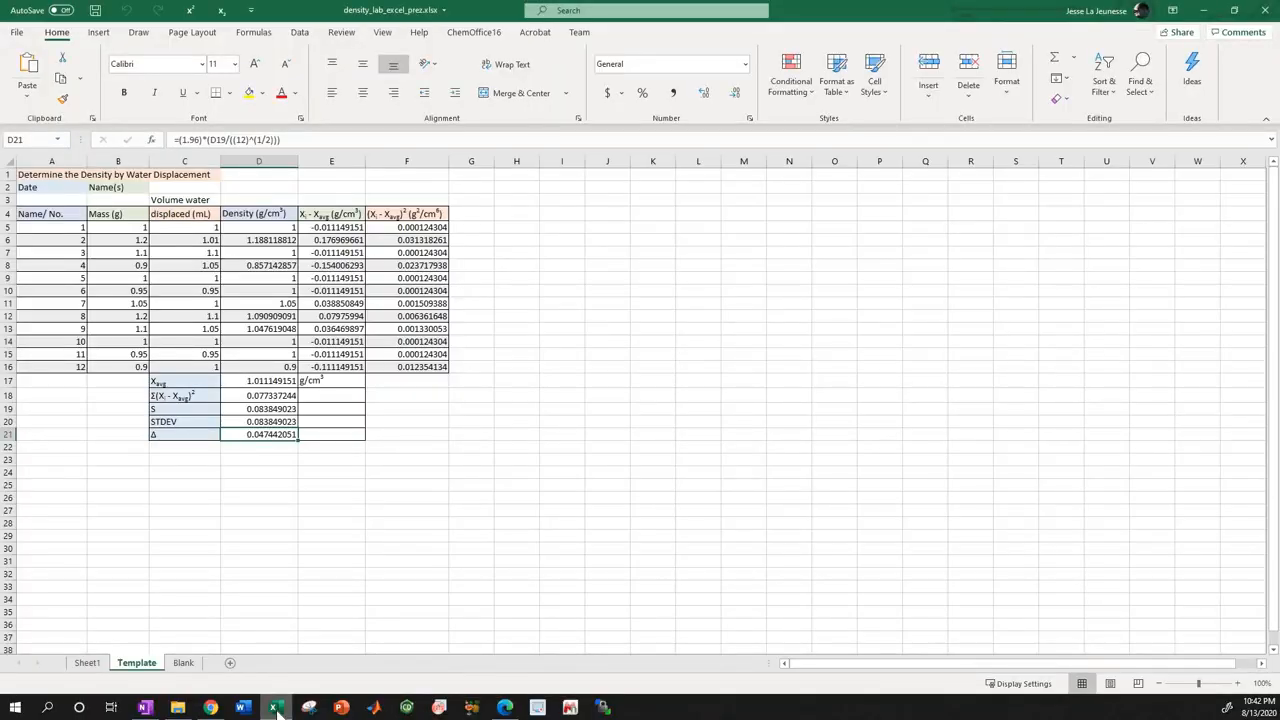
pyautogui.click(97, 665)
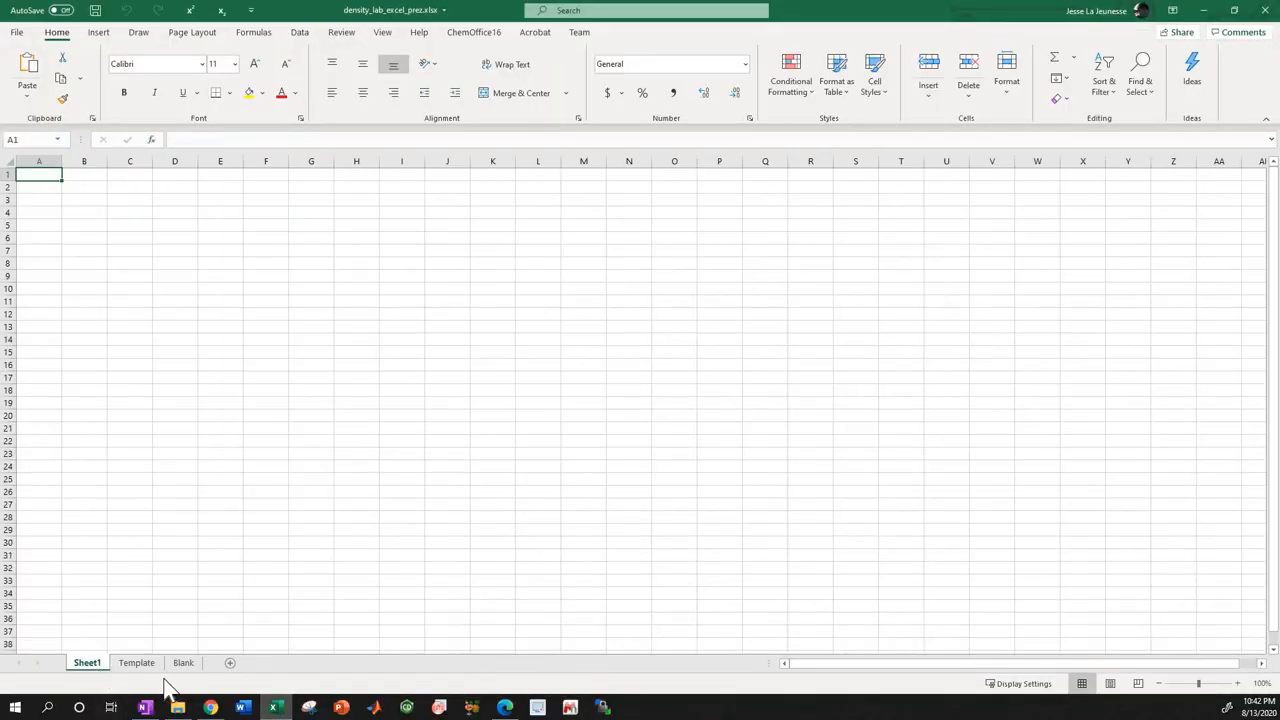
pyautogui.click(183, 664)
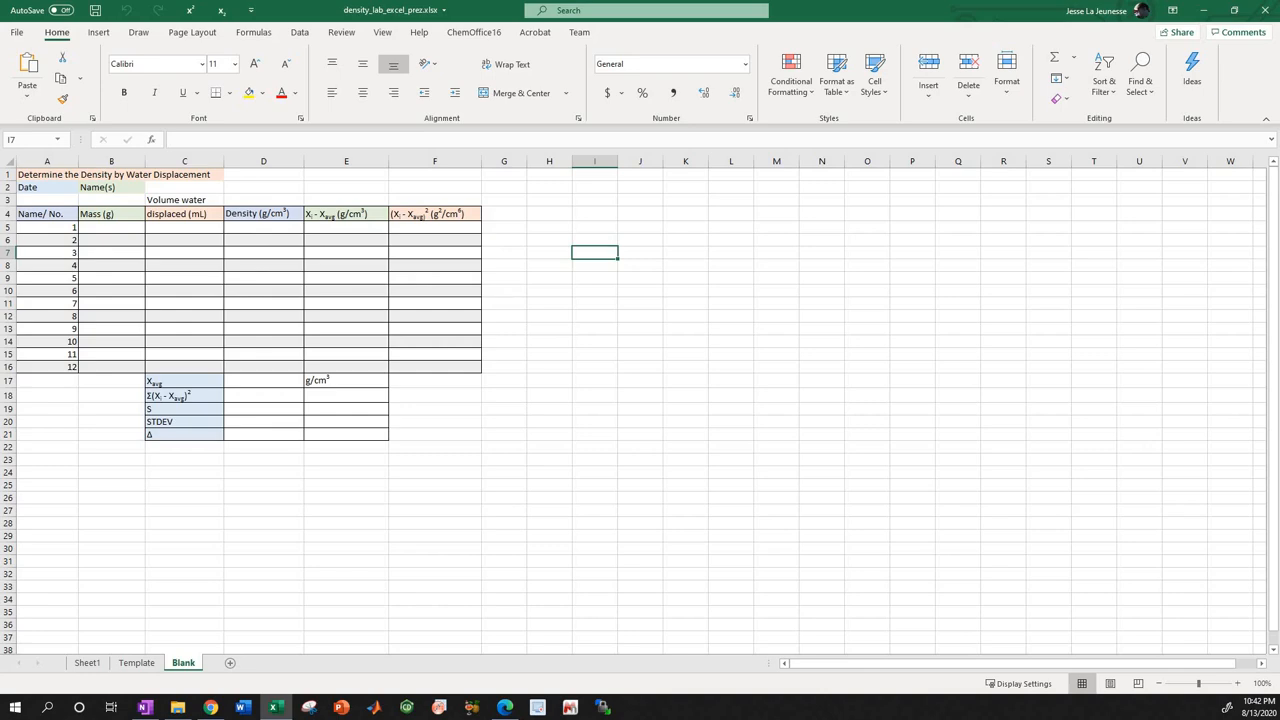
# Switch to the lab manual PDF in Edge, examine the Figure 1.3 spreadsheet example on page 30, and return to the workbook.
pyautogui.click(505, 707)
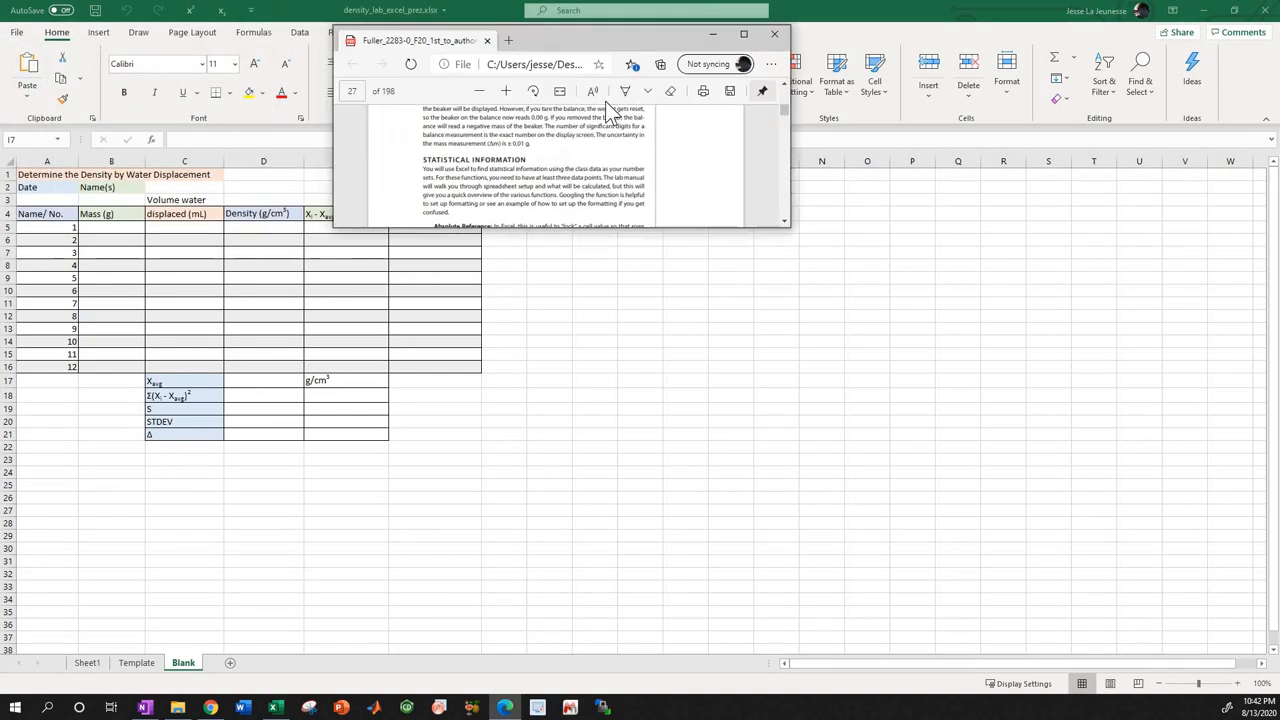
pyautogui.click(787, 88)
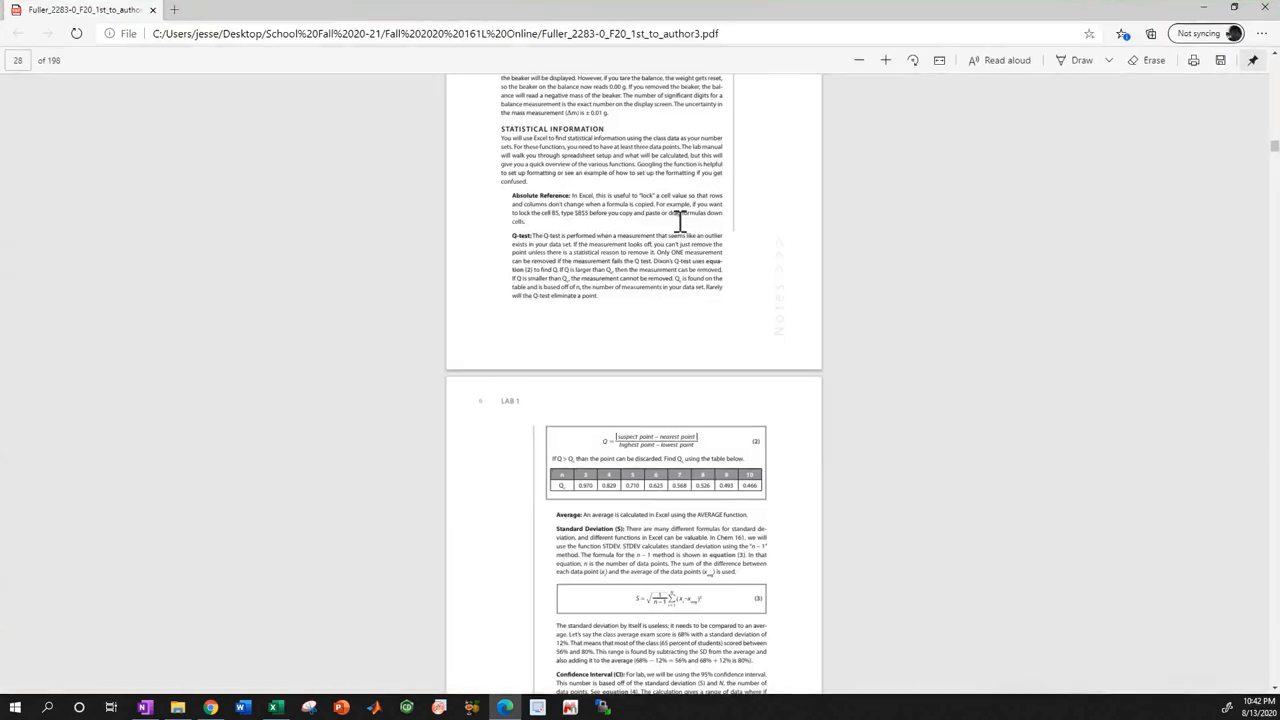
pyautogui.scroll(-15, 679, 220)
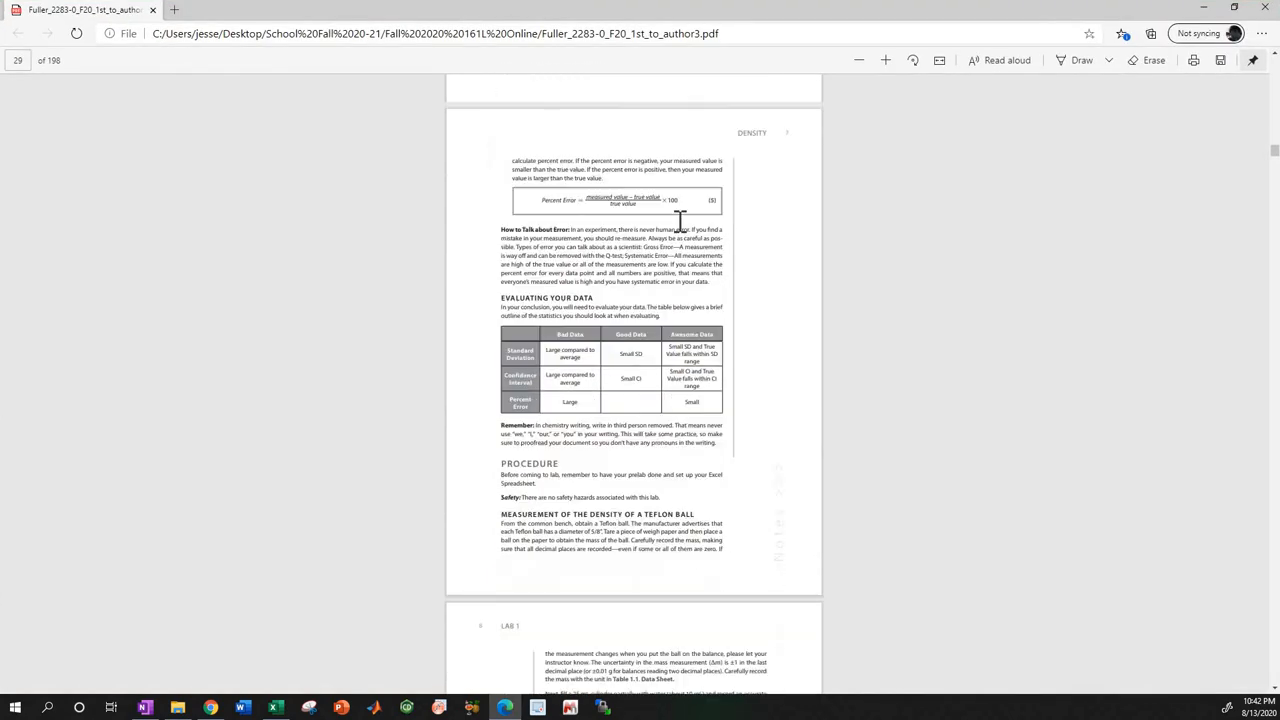
pyautogui.scroll(-5, 680, 220)
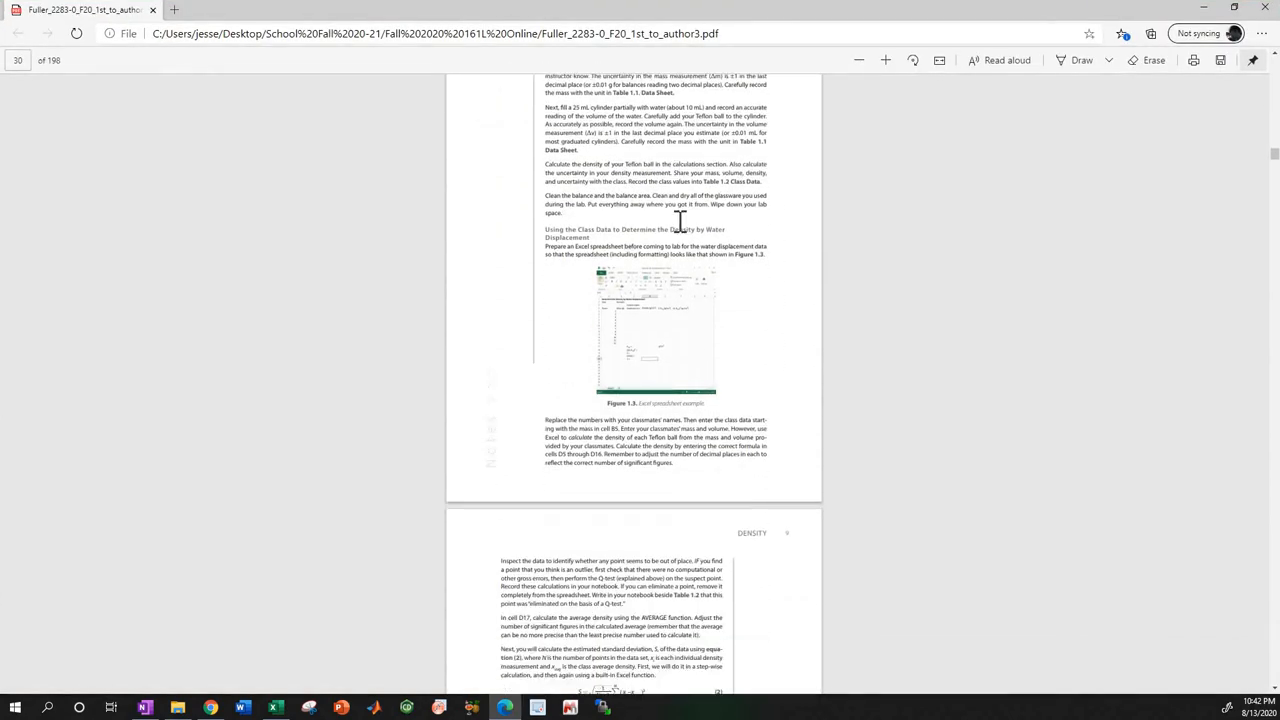
pyautogui.scroll(-2, 667, 252)
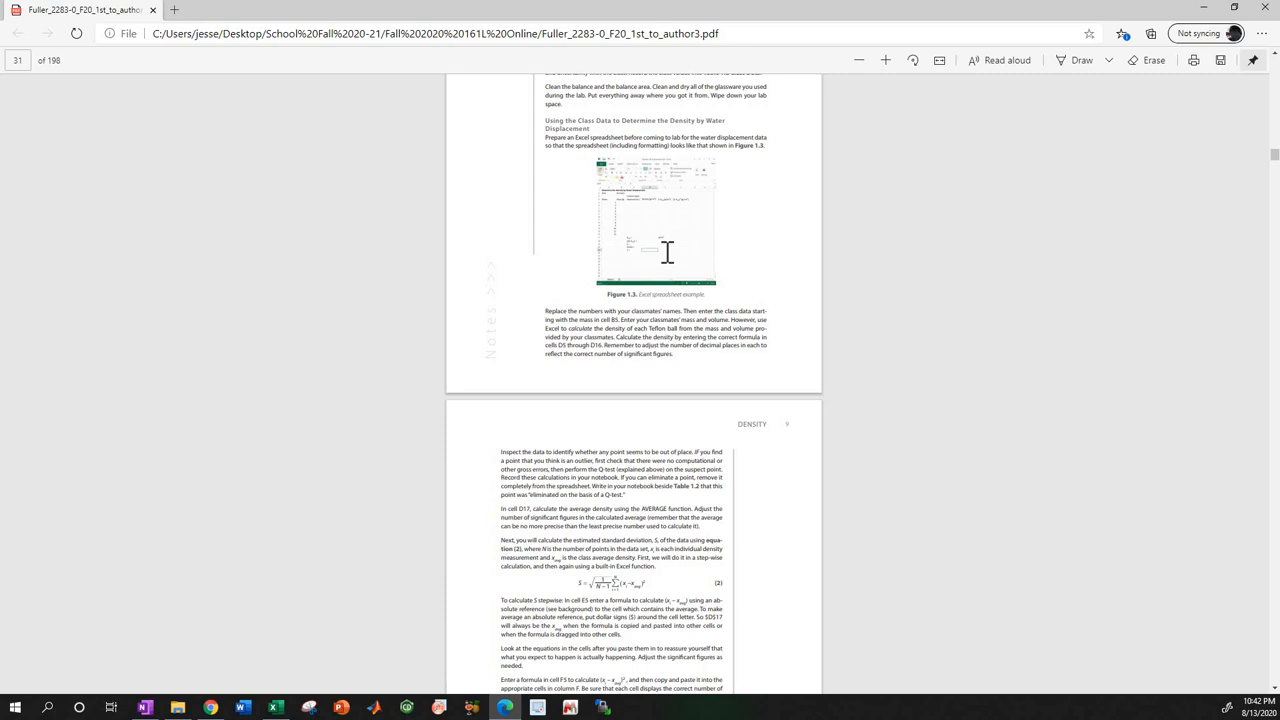
pyautogui.keyDown('ctrl'); pyautogui.scroll(5, 665, 251); pyautogui.keyUp('ctrl')
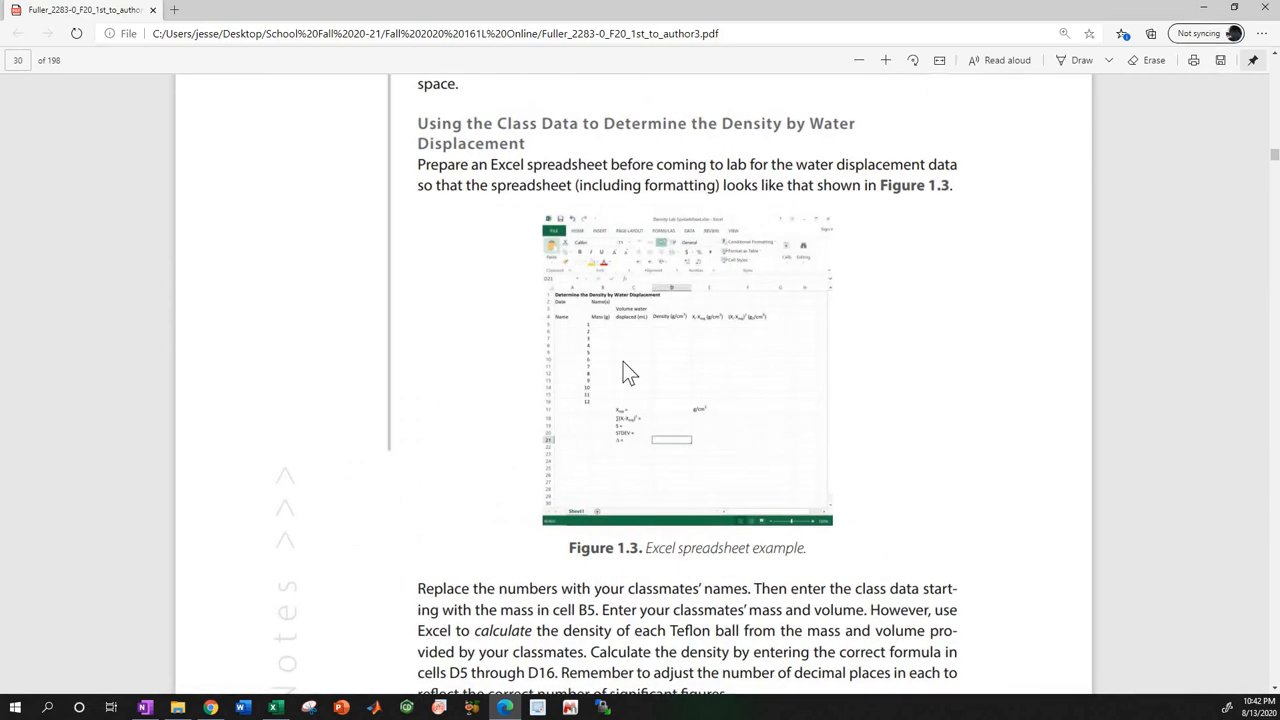
pyautogui.keyDown('ctrl'); pyautogui.scroll(-4, 637, 358); pyautogui.keyUp('ctrl')
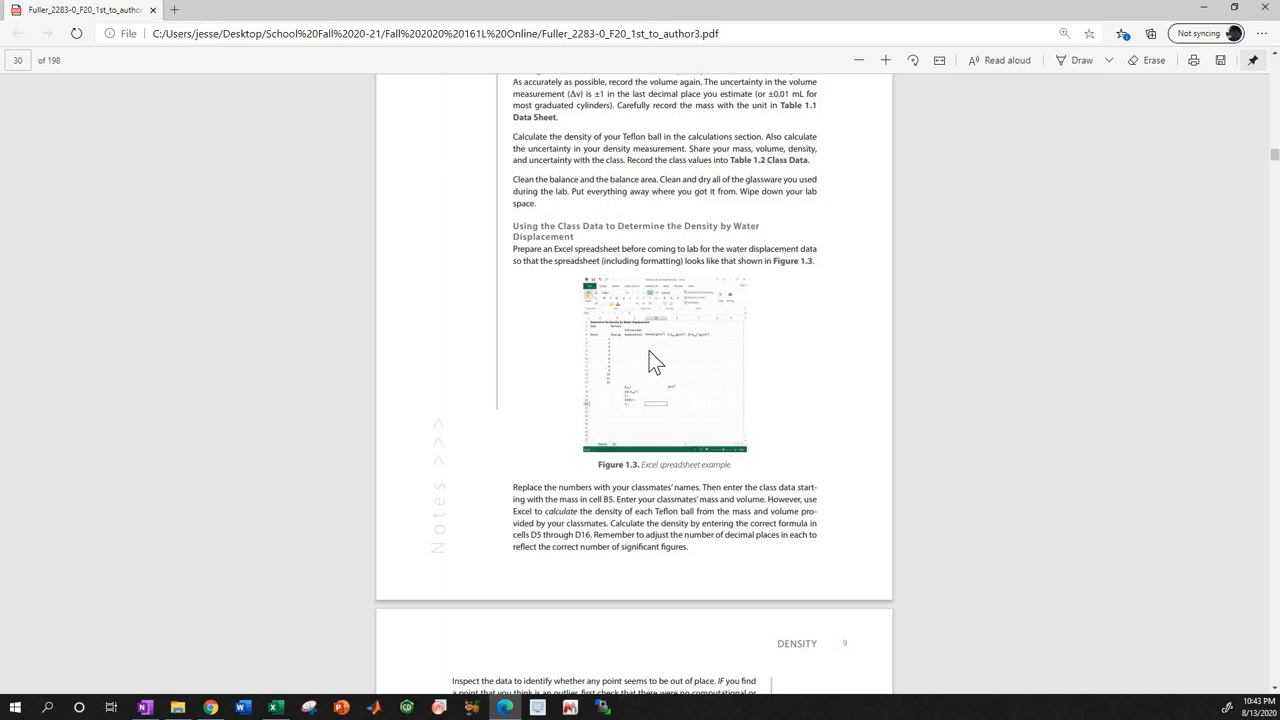
pyautogui.scroll(4, 653, 362)
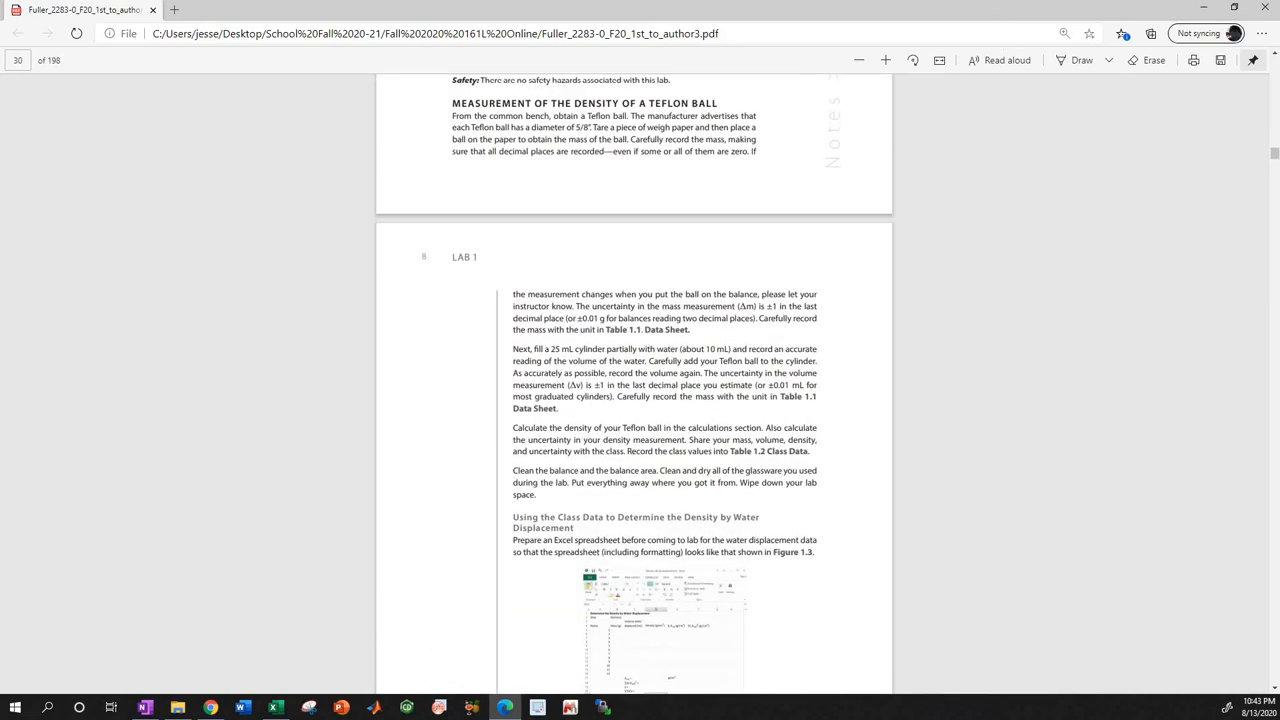
pyautogui.click(1200, 15)
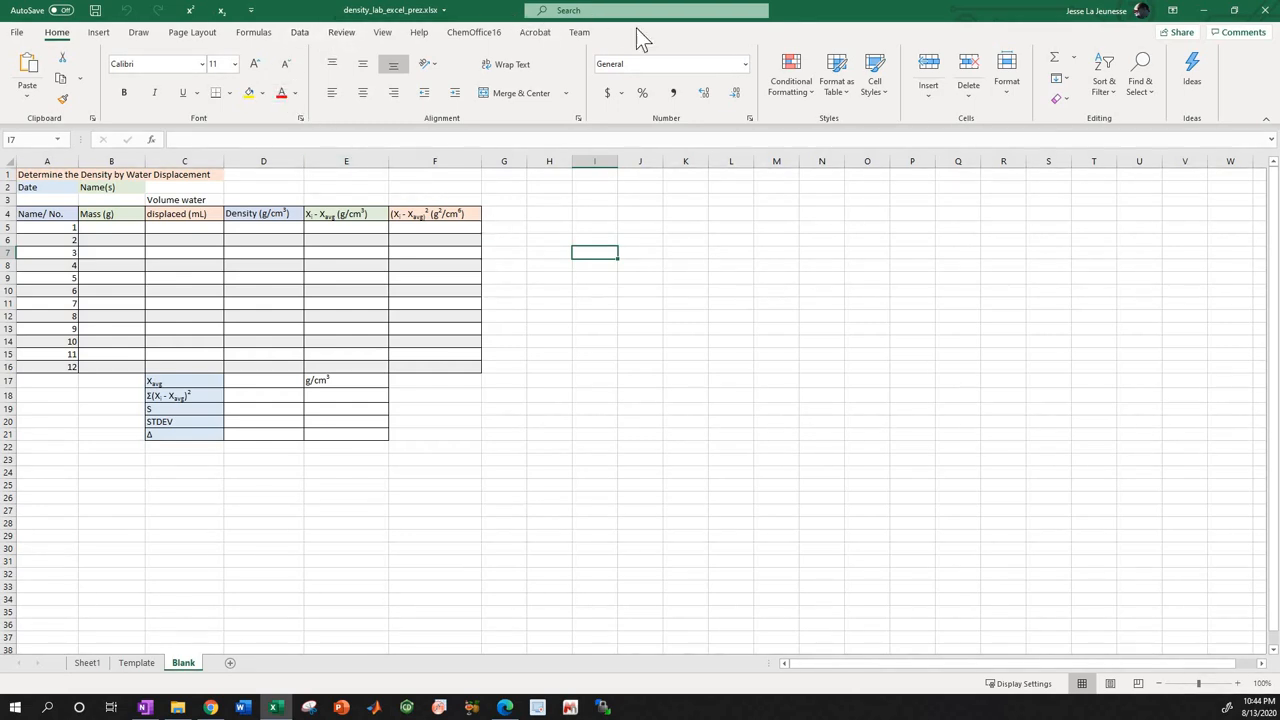
pyautogui.click(139, 36)
pyautogui.click(255, 34)
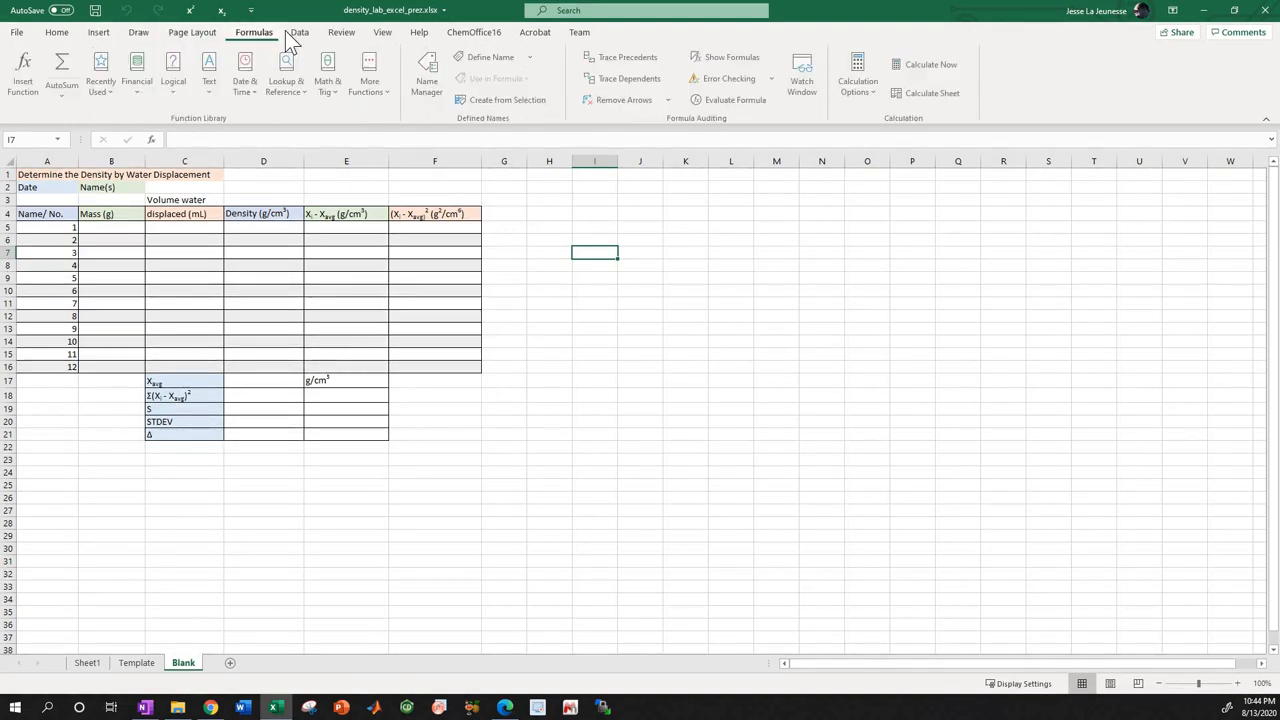
pyautogui.click(297, 32)
pyautogui.click(341, 32)
pyautogui.click(382, 32)
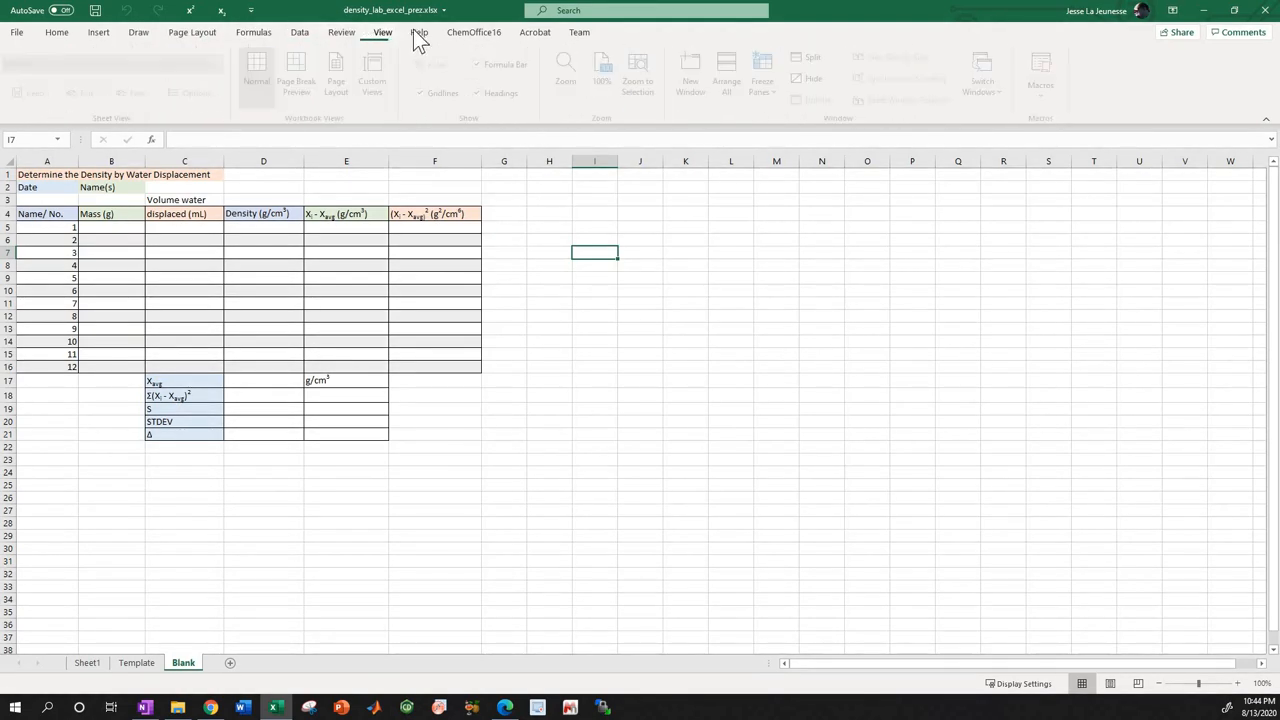
pyautogui.click(422, 34)
pyautogui.click(490, 37)
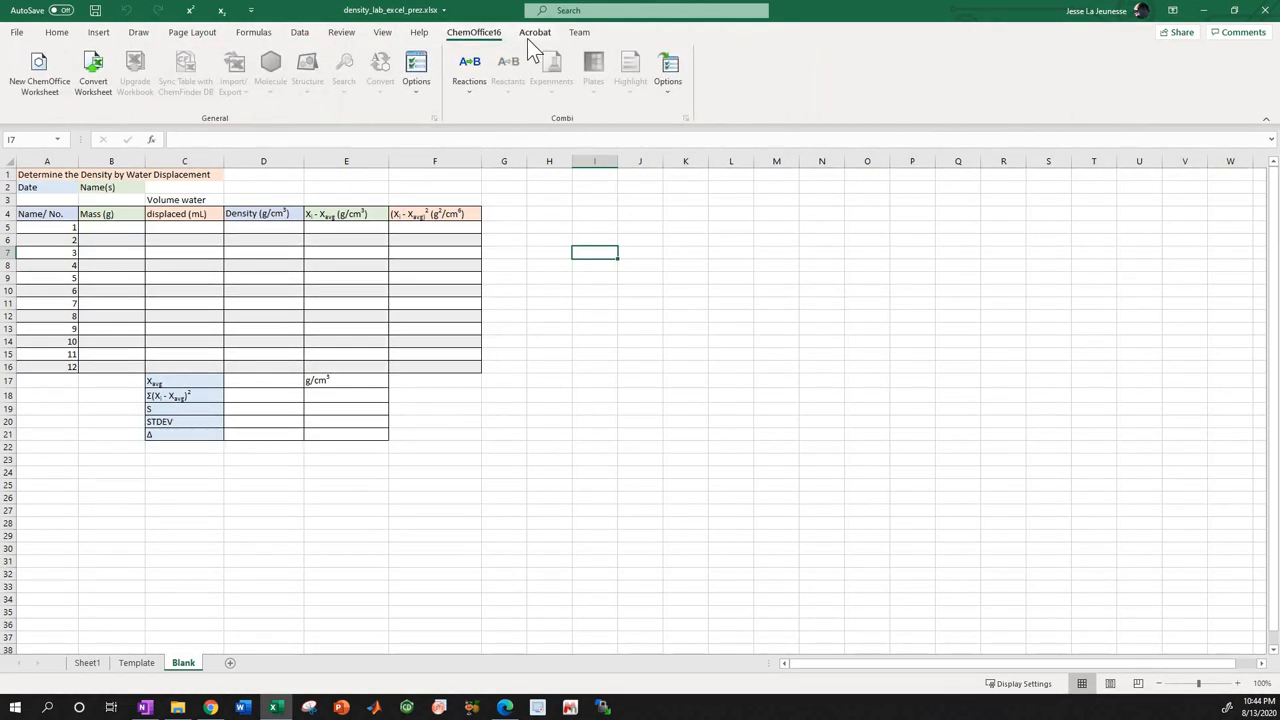
pyautogui.click(535, 33)
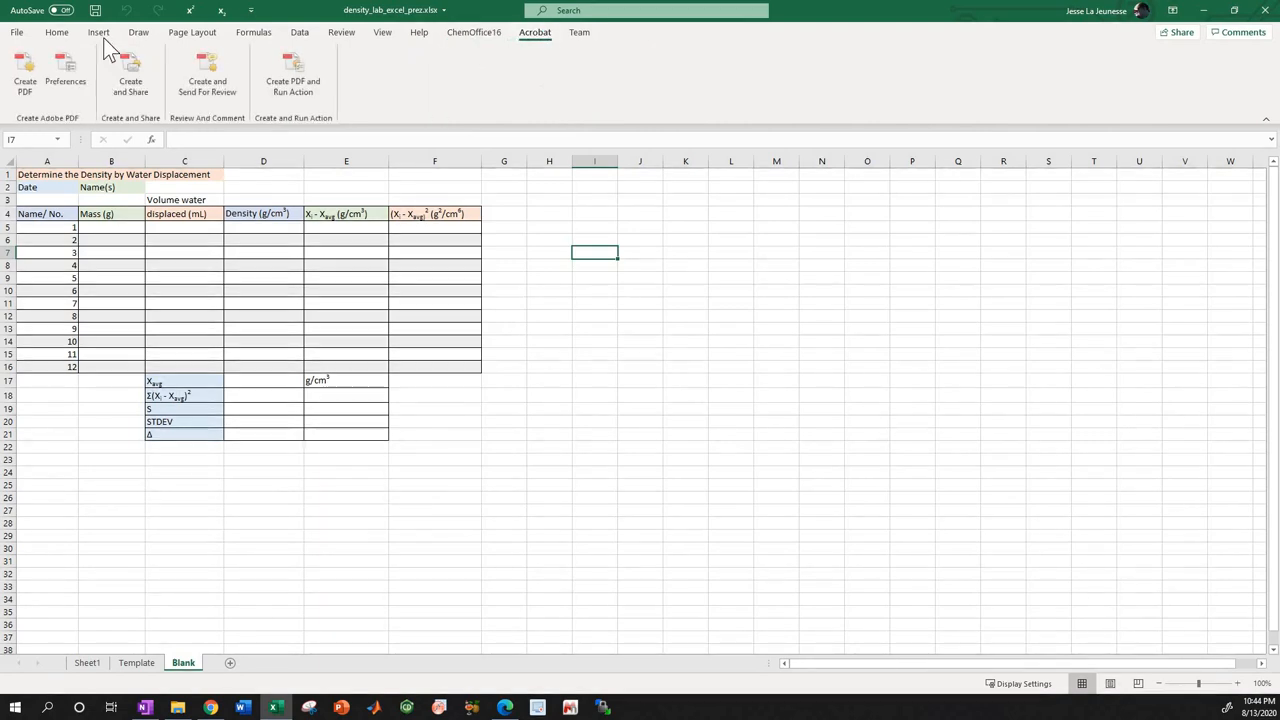
pyautogui.click(98, 32)
pyautogui.click(56, 32)
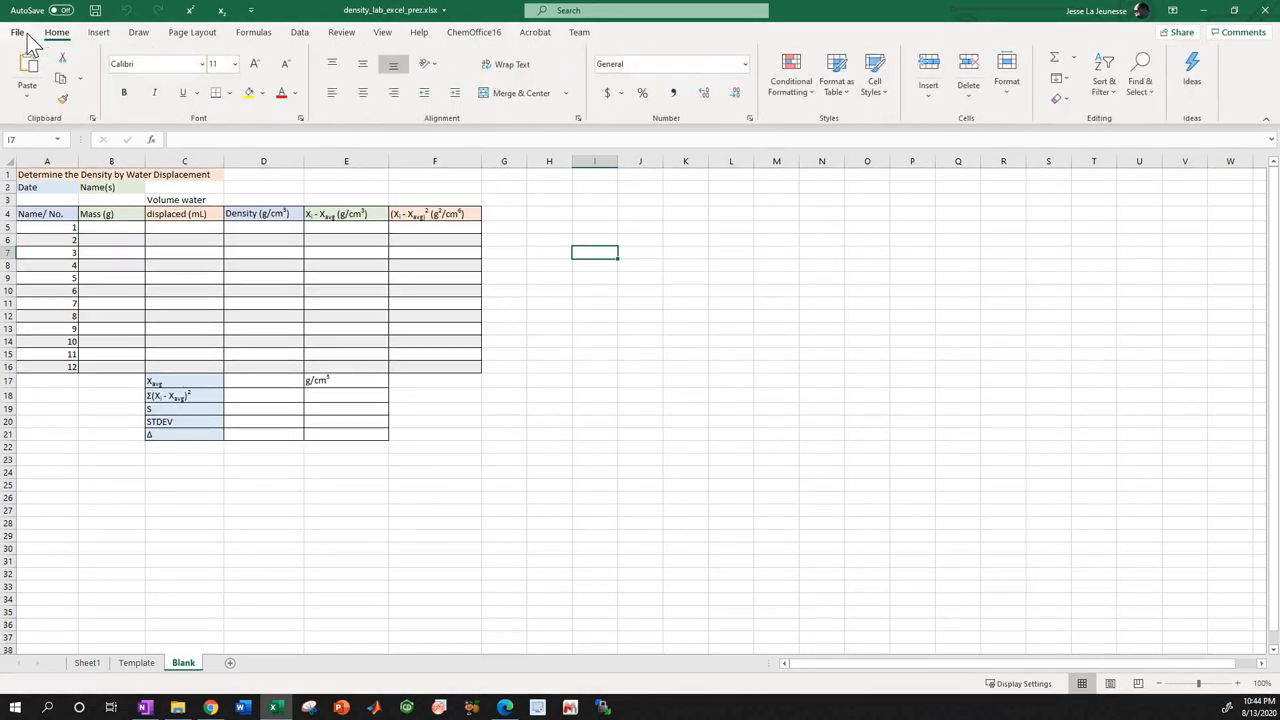
pyautogui.click(20, 33)
pyautogui.click(20, 38)
# Inspect the title, date and name cells, and select the empty range I5:T28 beside the density table.
pyautogui.click(42, 175)
pyautogui.click(42, 188)
pyautogui.click(92, 189)
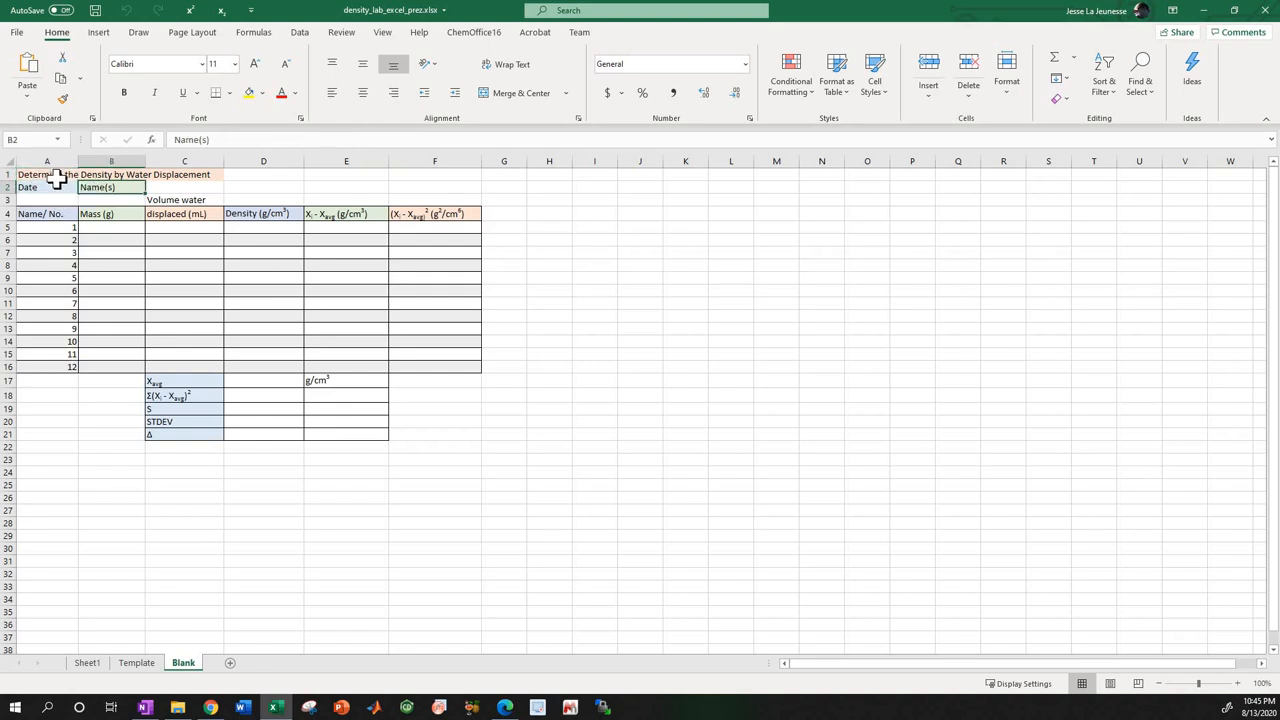
pyautogui.click(55, 175)
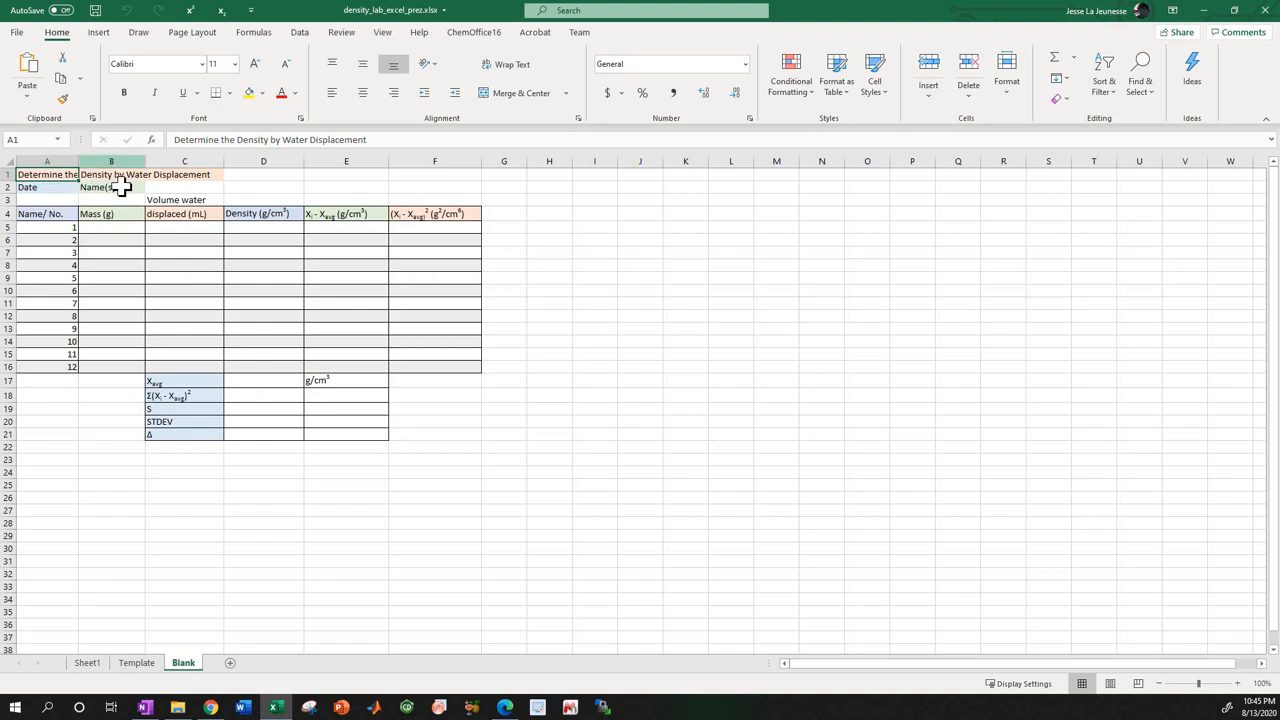
pyautogui.moveTo(578, 230); pyautogui.dragTo(1097, 523)
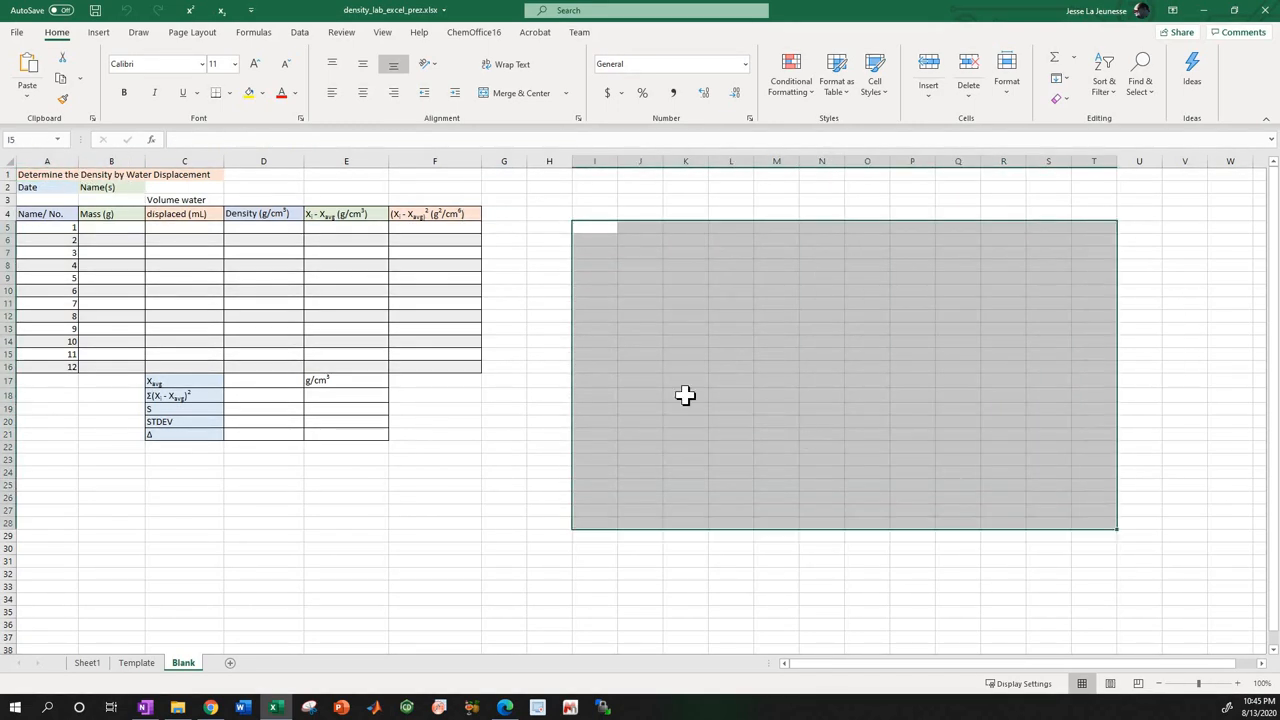
pyautogui.click(638, 291)
pyautogui.click(698, 305)
pyautogui.click(713, 257)
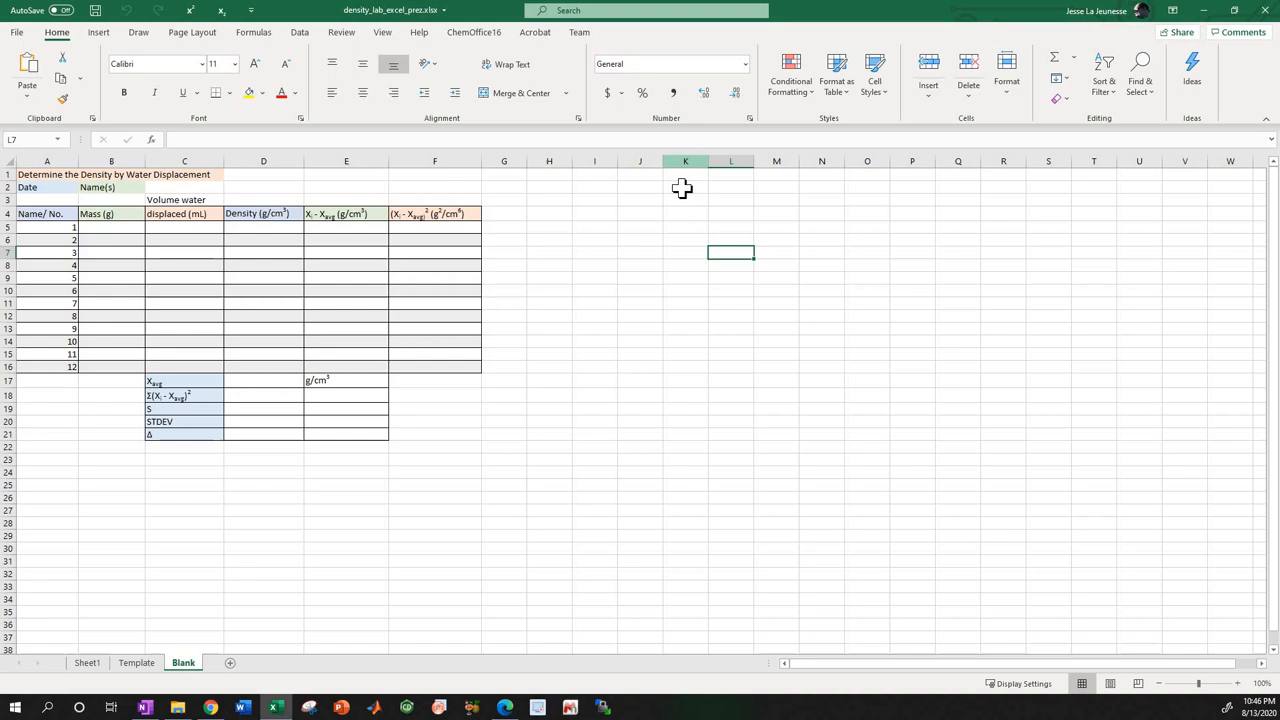
pyautogui.click(686, 329)
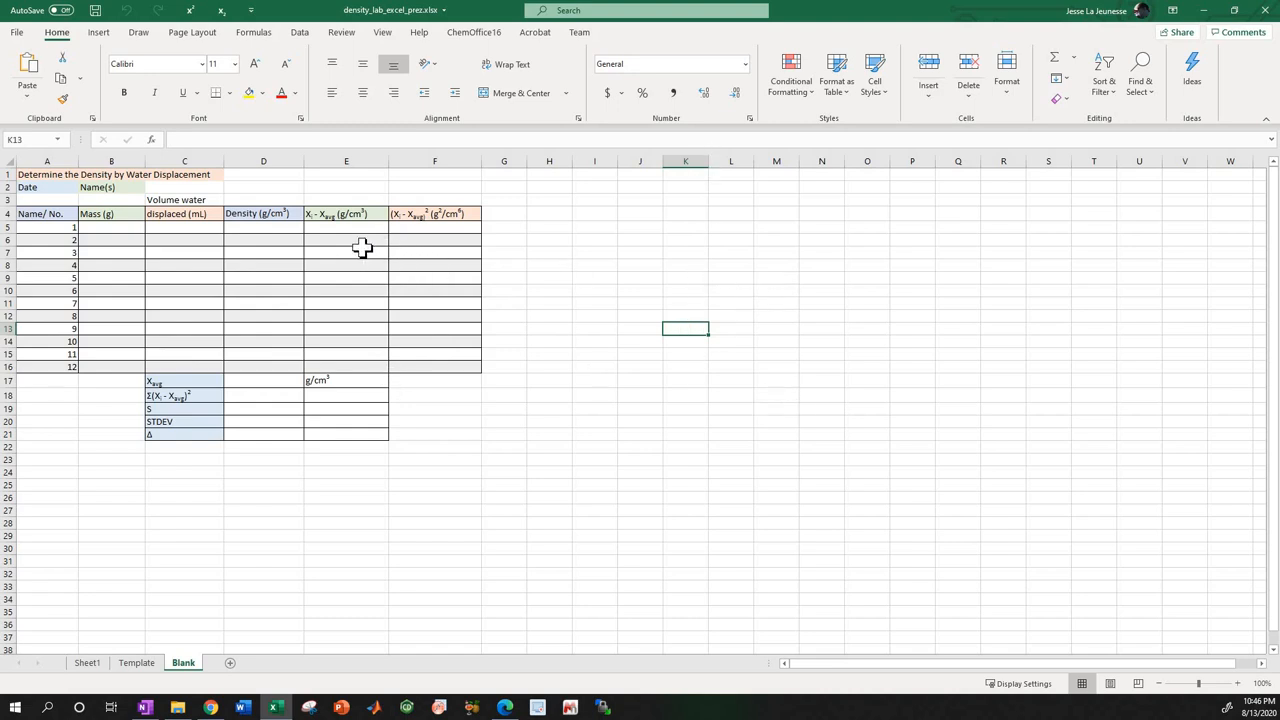
# Step cell by cell through the density table as far as G8 and return to title cell A1.
pyautogui.click(60, 175)
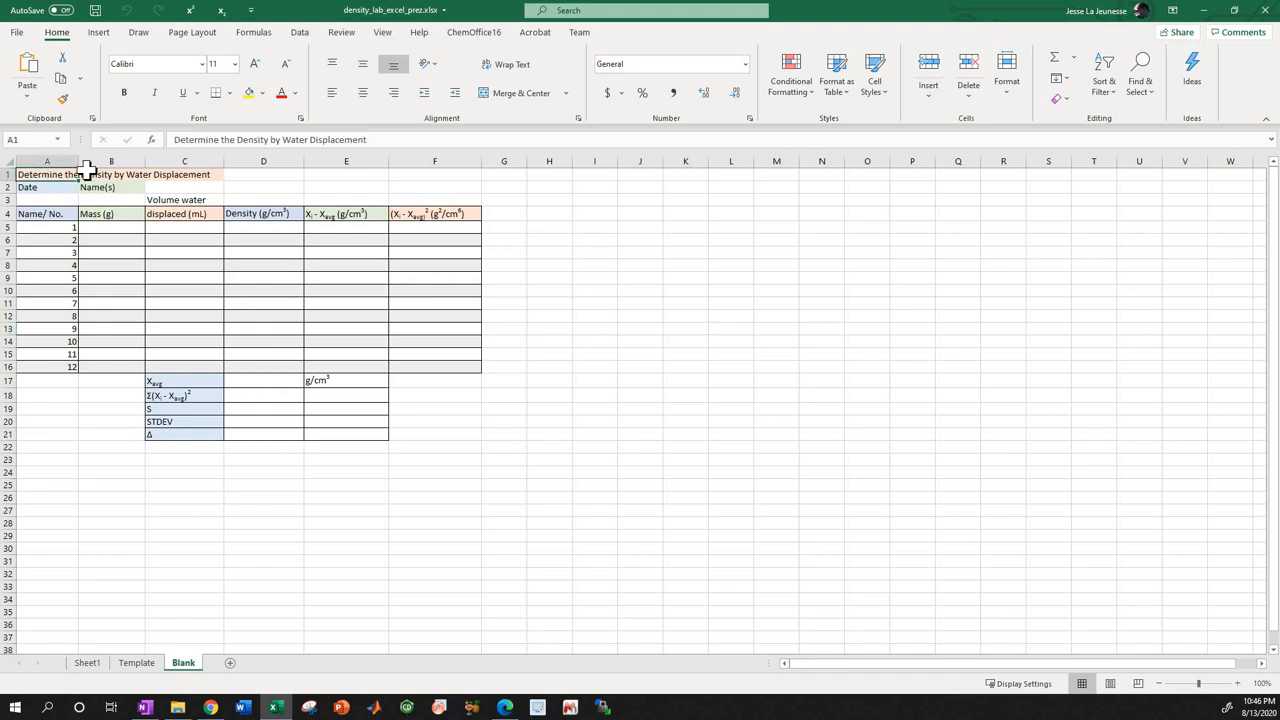
pyautogui.click(86, 172)
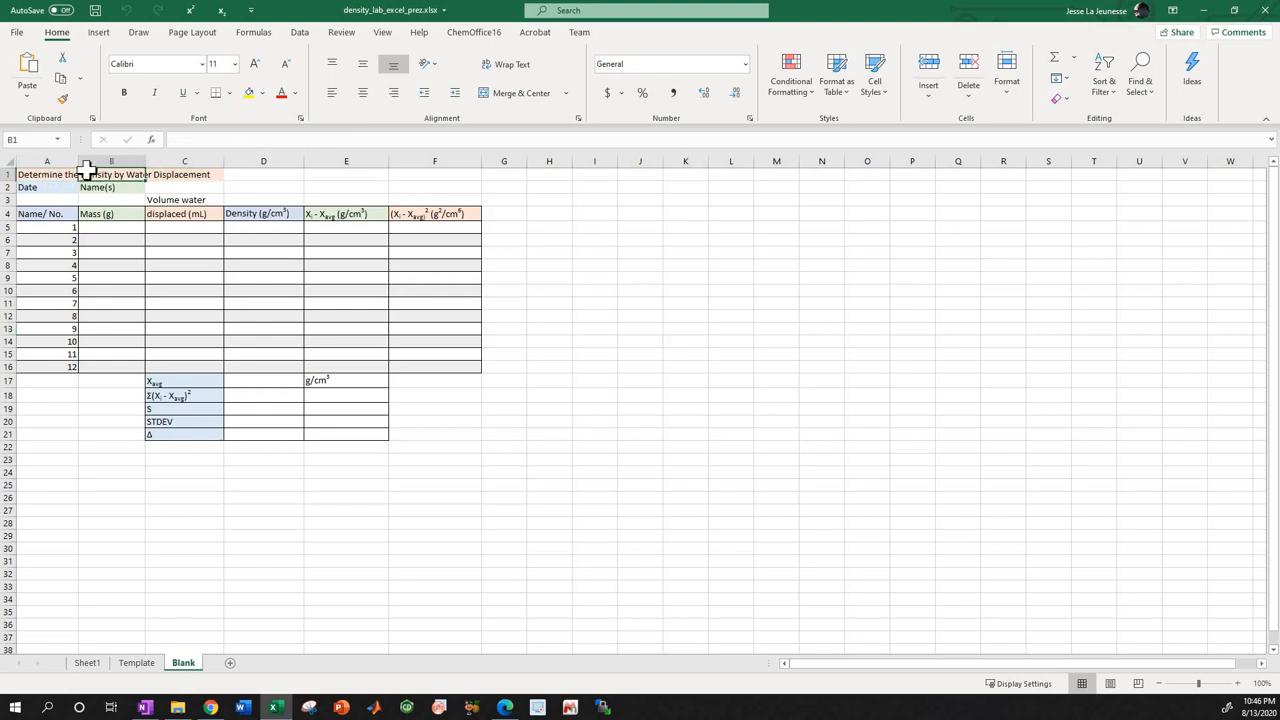
pyautogui.press('Left')
pyautogui.press('Down')
pyautogui.press('Down')
pyautogui.press('Down')
pyautogui.press('Down')
pyautogui.press('Down')
pyautogui.press('Down')
pyautogui.press('Down')
pyautogui.press('Down')
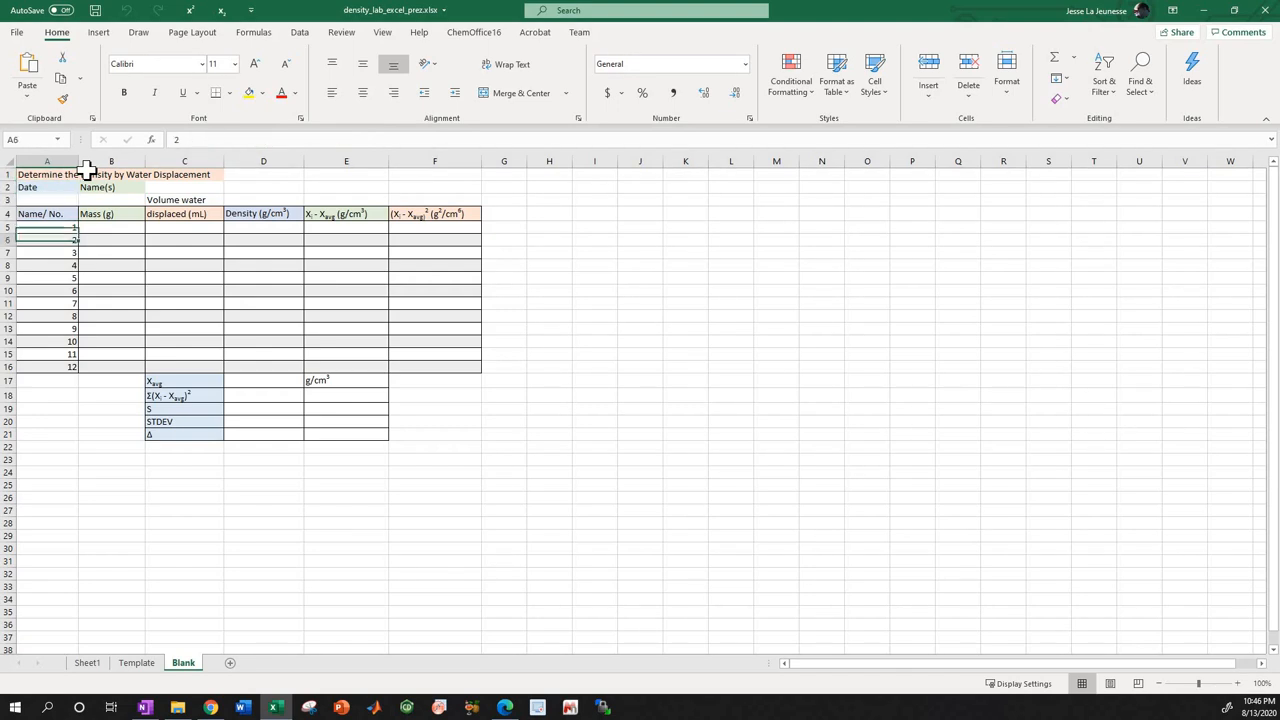
pyautogui.press('Right')
pyautogui.press('Right')
pyautogui.press('Right')
pyautogui.press('Right')
pyautogui.press('Right')
pyautogui.press('Right')
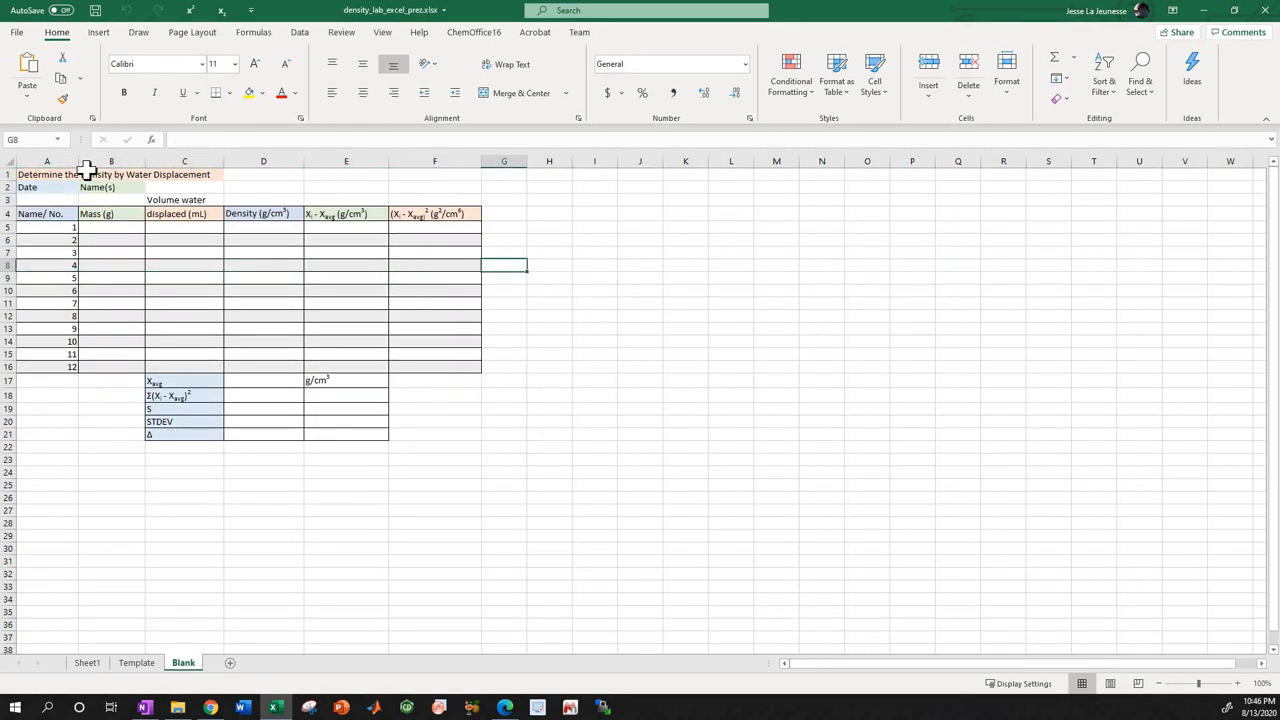
pyautogui.press('Up')
pyautogui.press('Up')
pyautogui.press('Up')
pyautogui.press('Left')
pyautogui.press('Left')
pyautogui.press('Up')
pyautogui.press('Up')
pyautogui.press('Left')
pyautogui.press('Left')
pyautogui.press('Left')
pyautogui.press('Left')
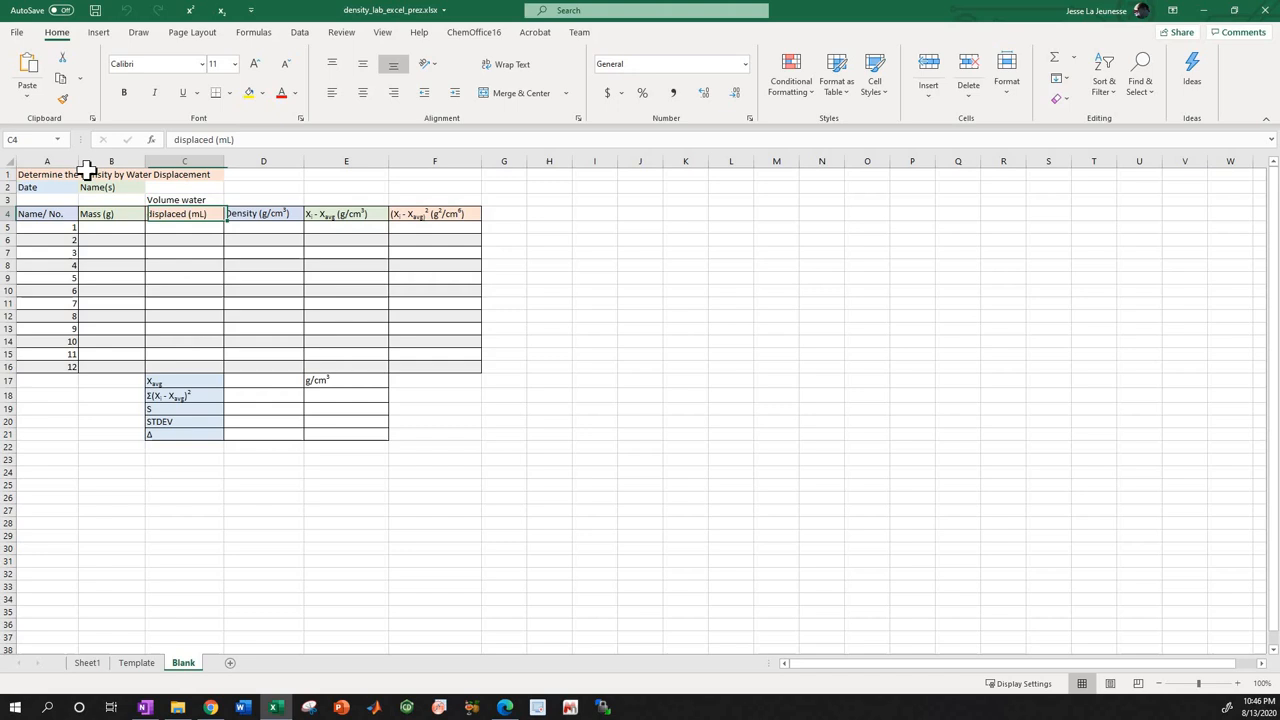
pyautogui.press('Up')
pyautogui.press('Up')
pyautogui.press('Up')
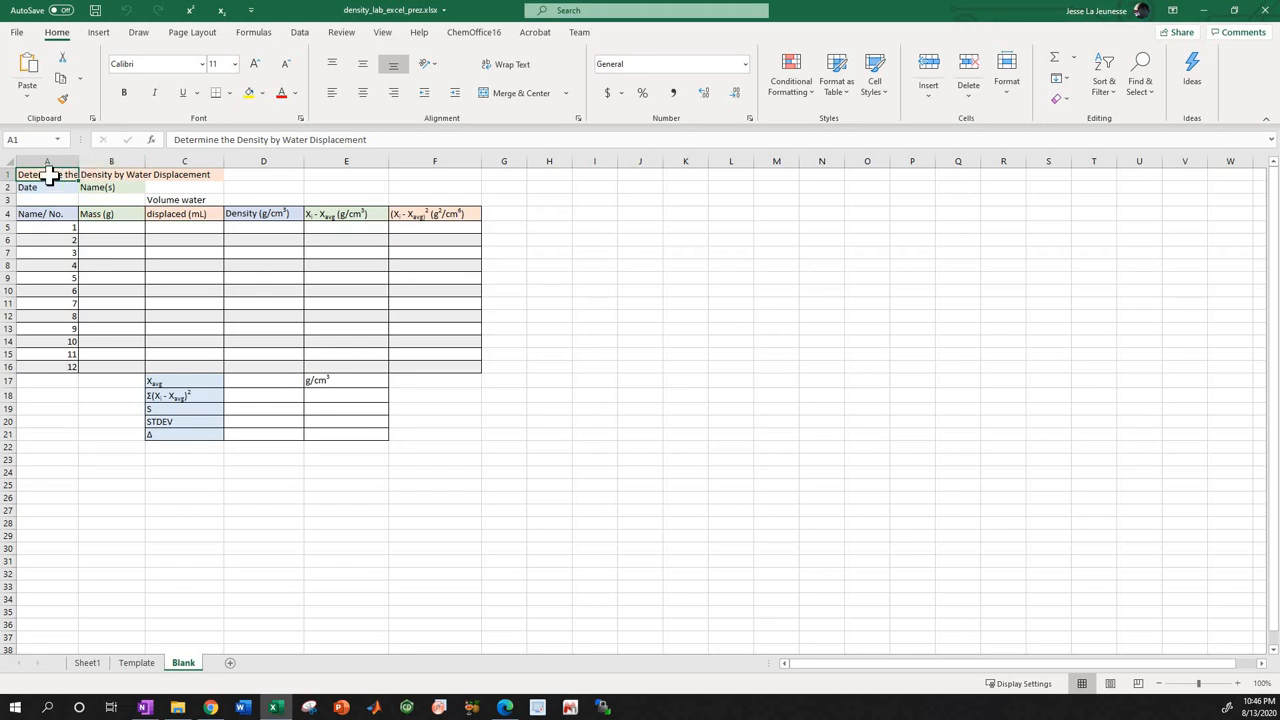
# Open the title in A1 and the Date label in A2 for editing to view their text, keeping both entries.
pyautogui.click(380, 139)
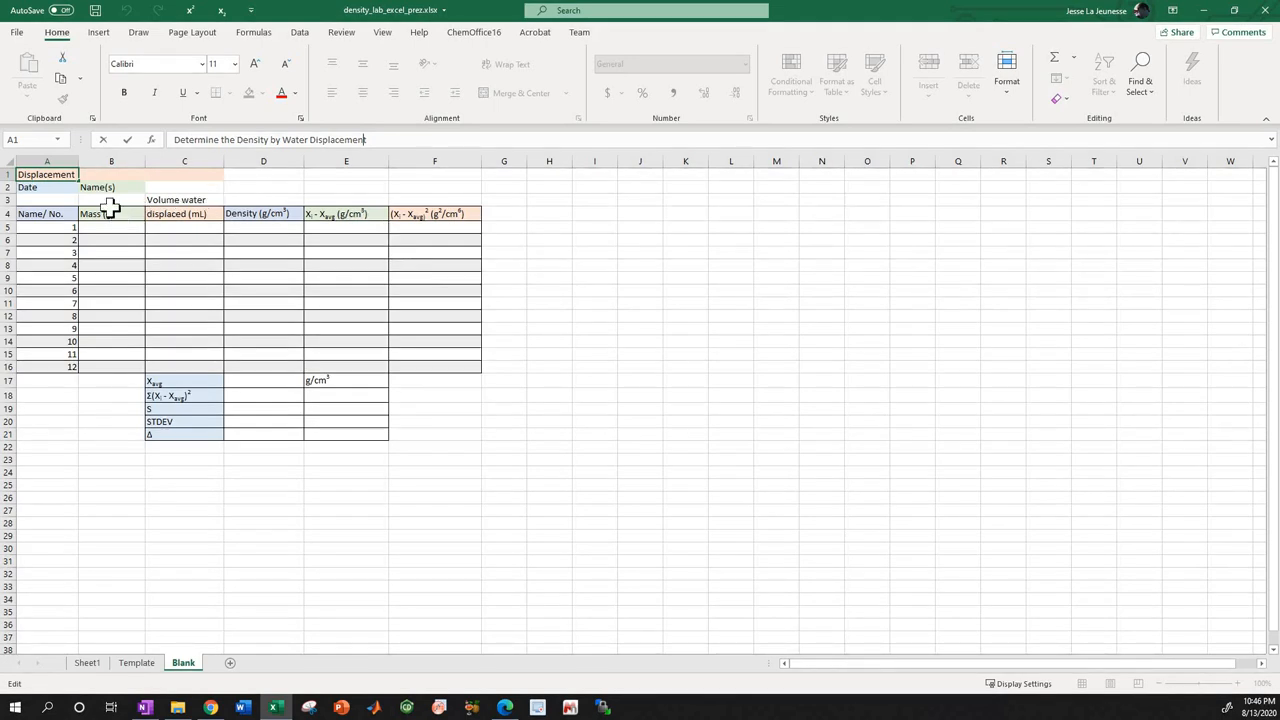
pyautogui.click(112, 174)
pyautogui.click(50, 176)
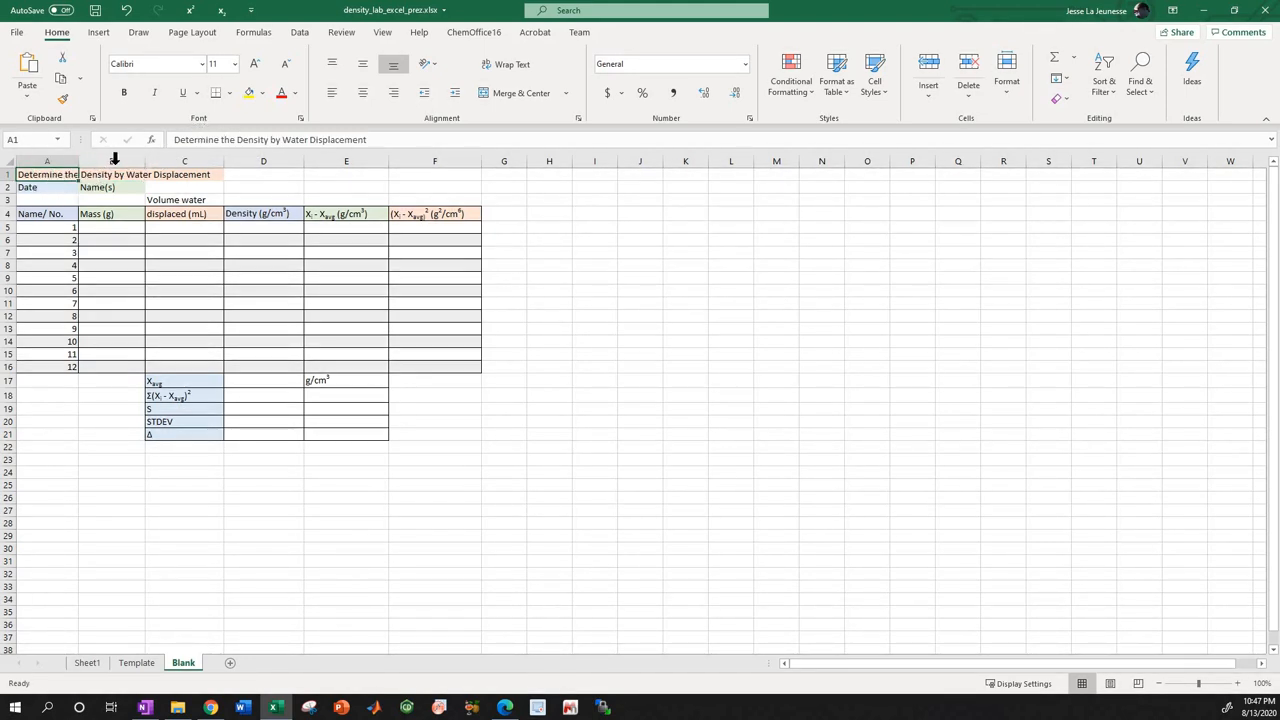
pyautogui.click(50, 189)
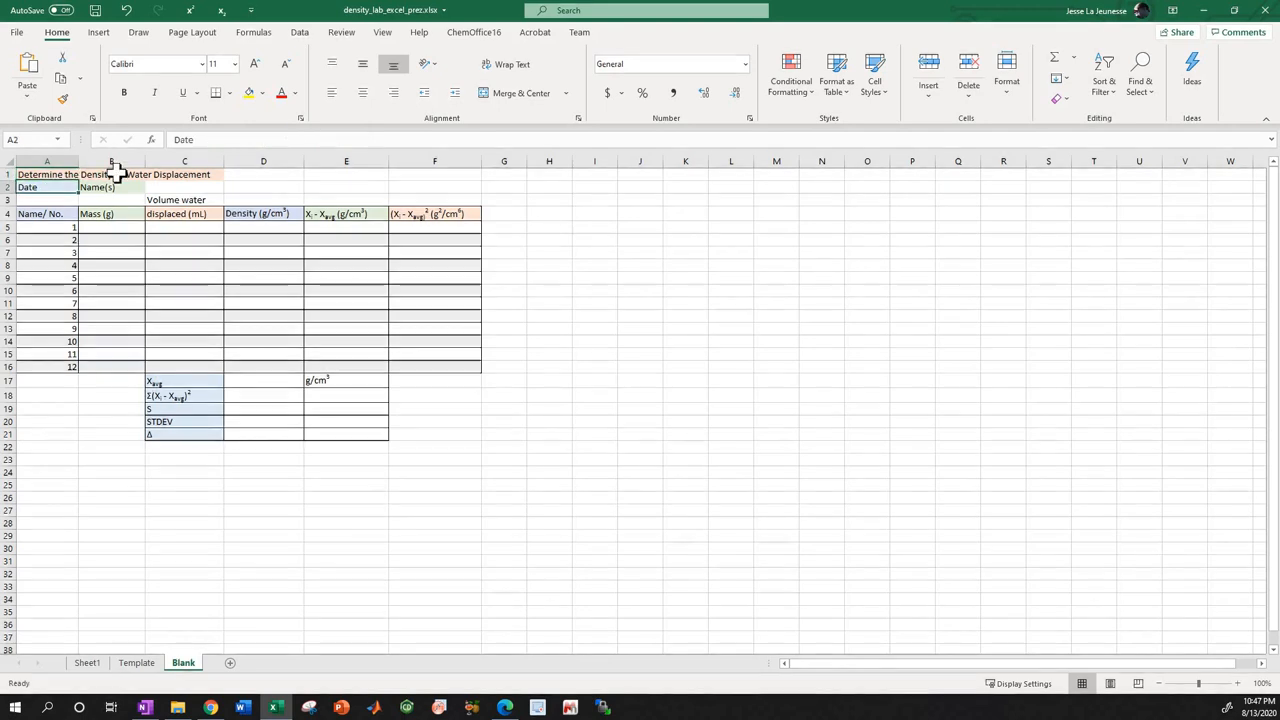
pyautogui.click(207, 140)
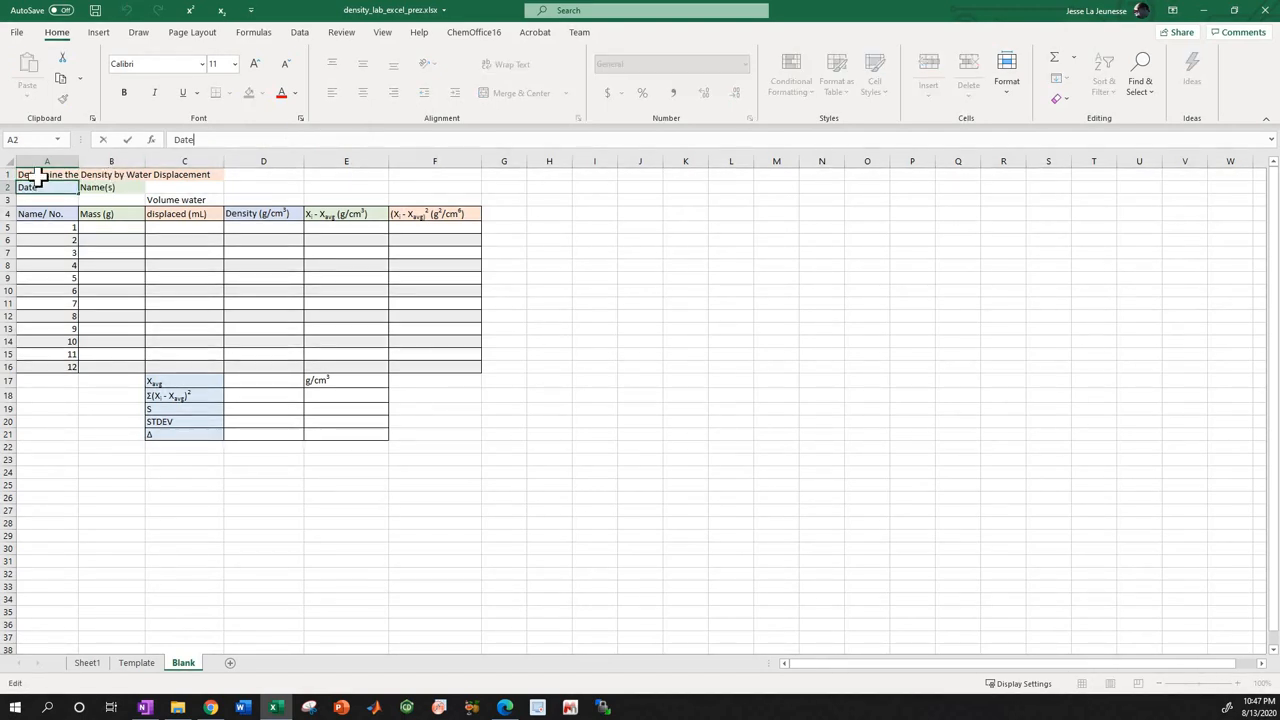
pyautogui.click(40, 176)
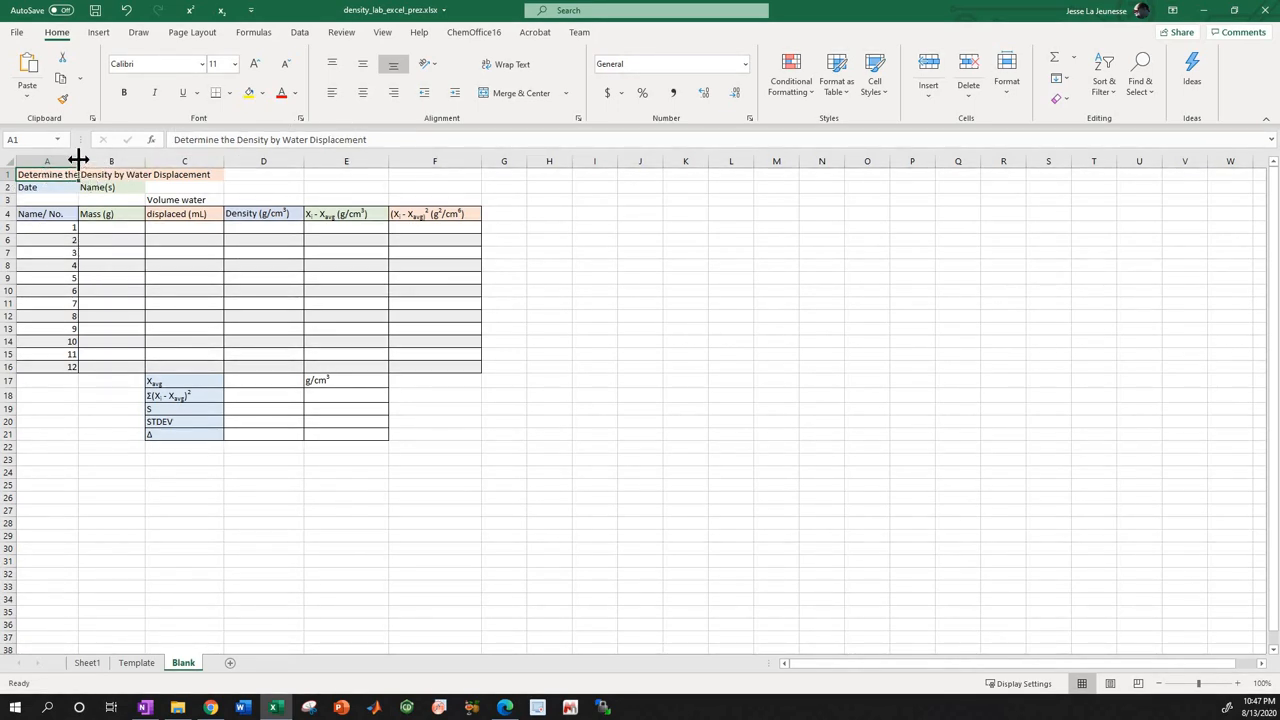
# Try widening column A until the full title in A1 fits within that column.
pyautogui.click(105, 459)
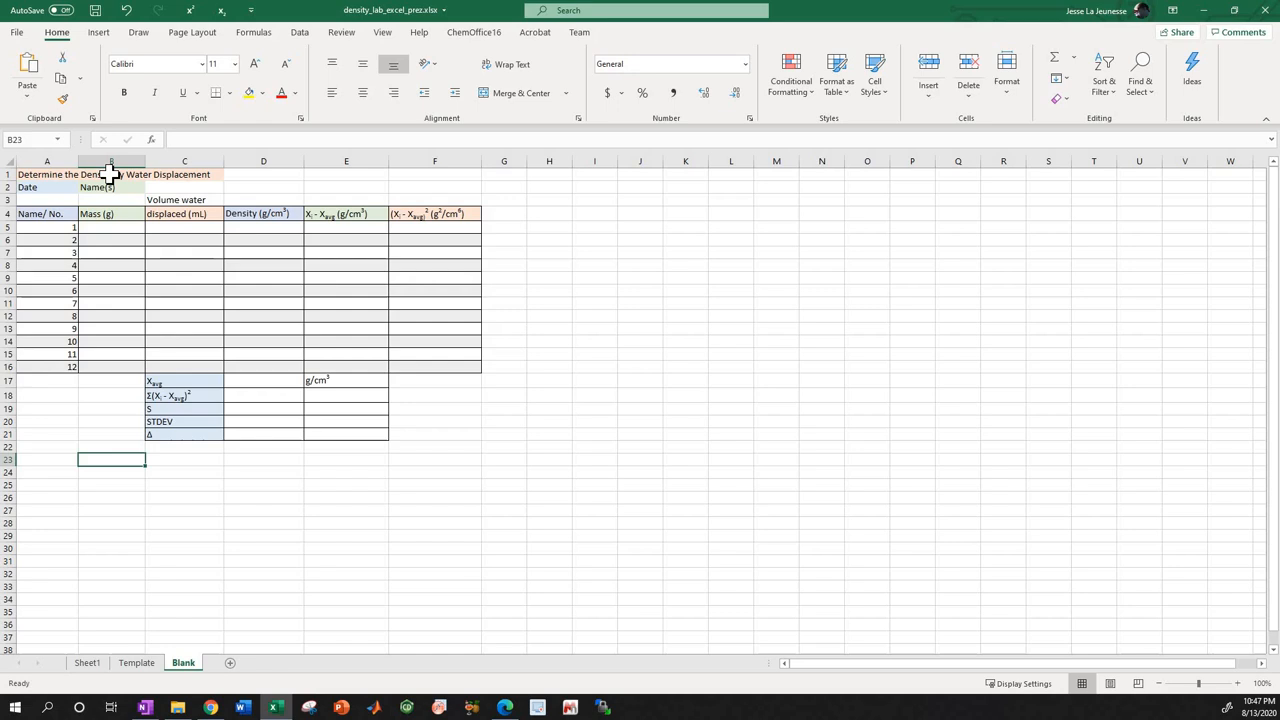
pyautogui.click(110, 175)
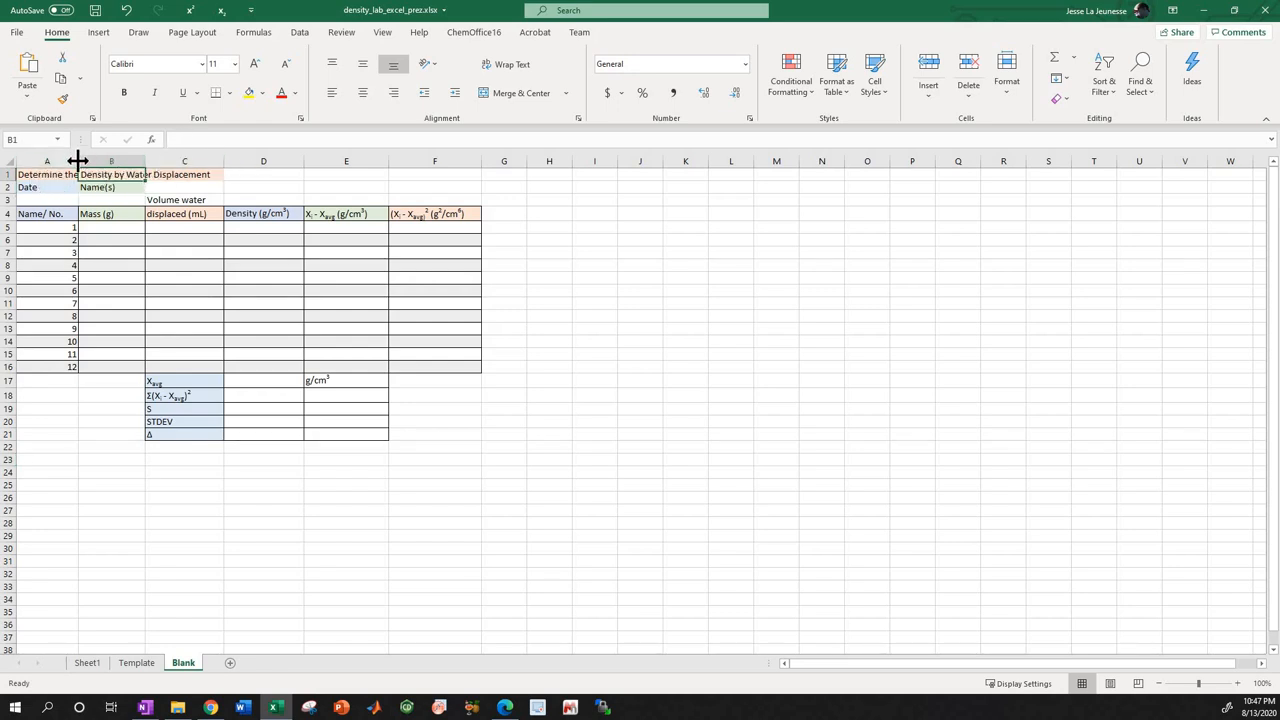
pyautogui.moveTo(80, 157); pyautogui.dragTo(225, 157)
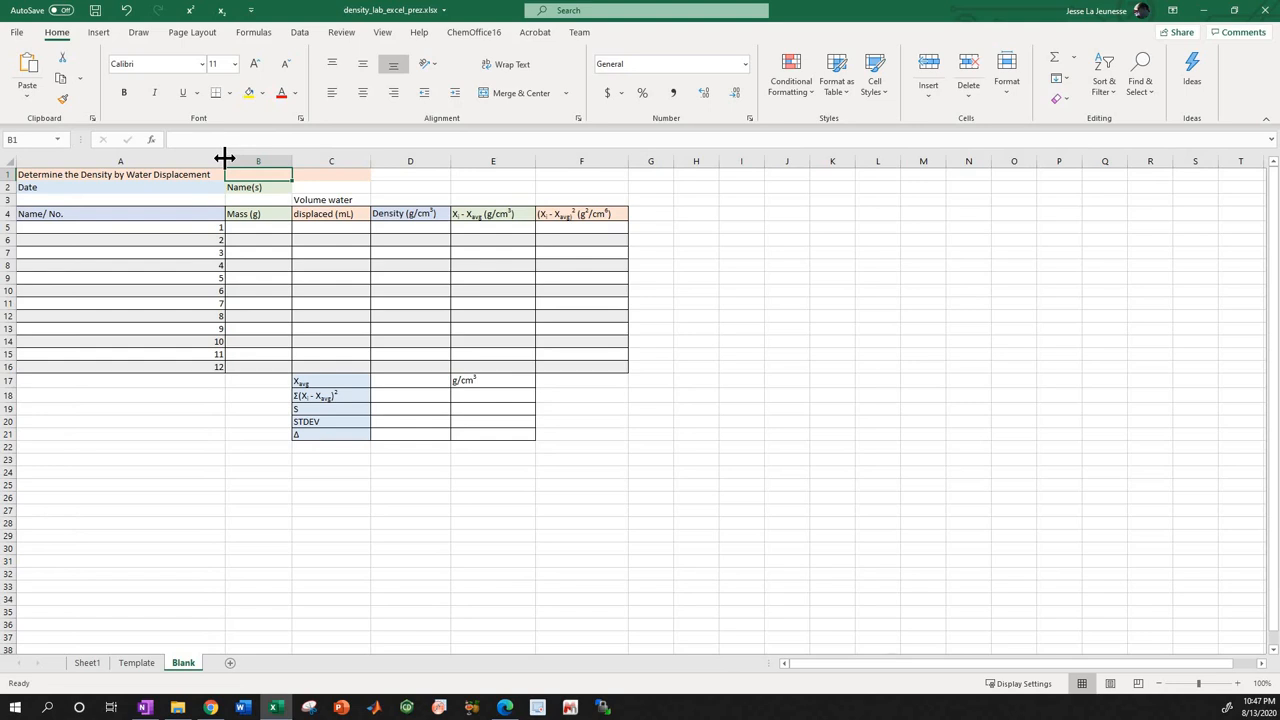
pyautogui.doubleClick(225, 157)
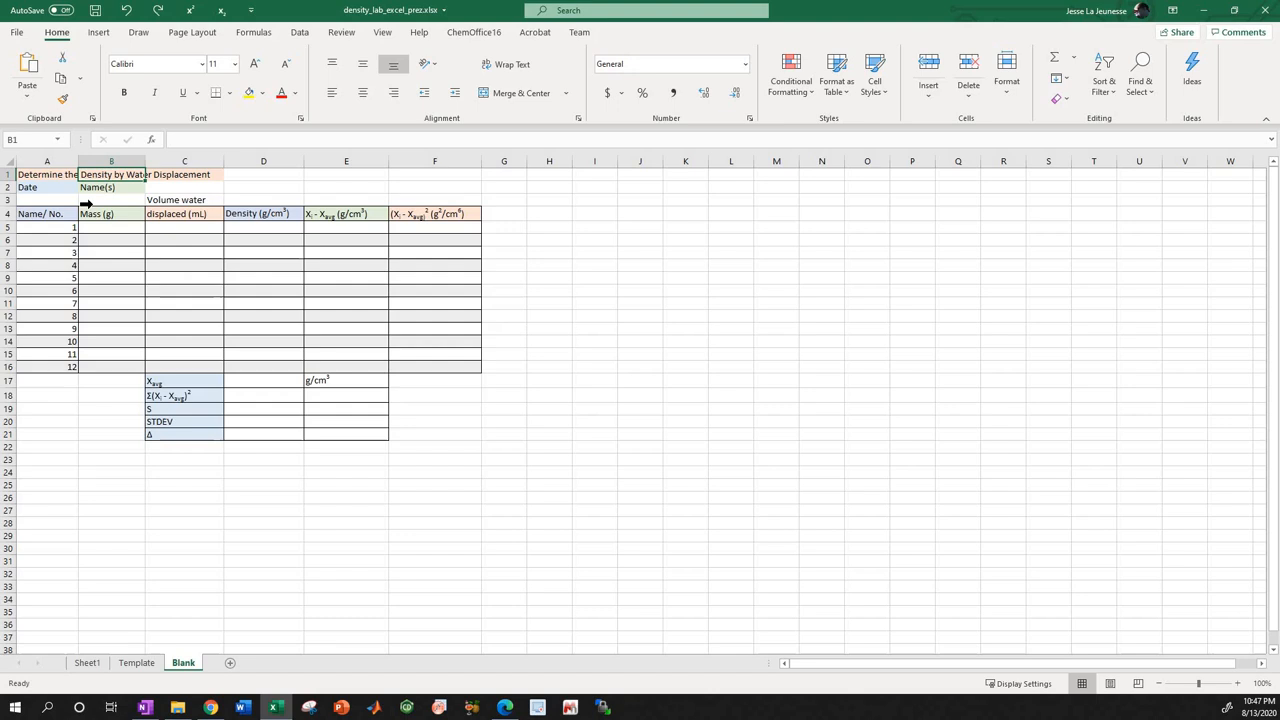
# Step through the title, Date and Name(s) cells at the start of the sheet, from A1 to A3.
pyautogui.click(57, 176)
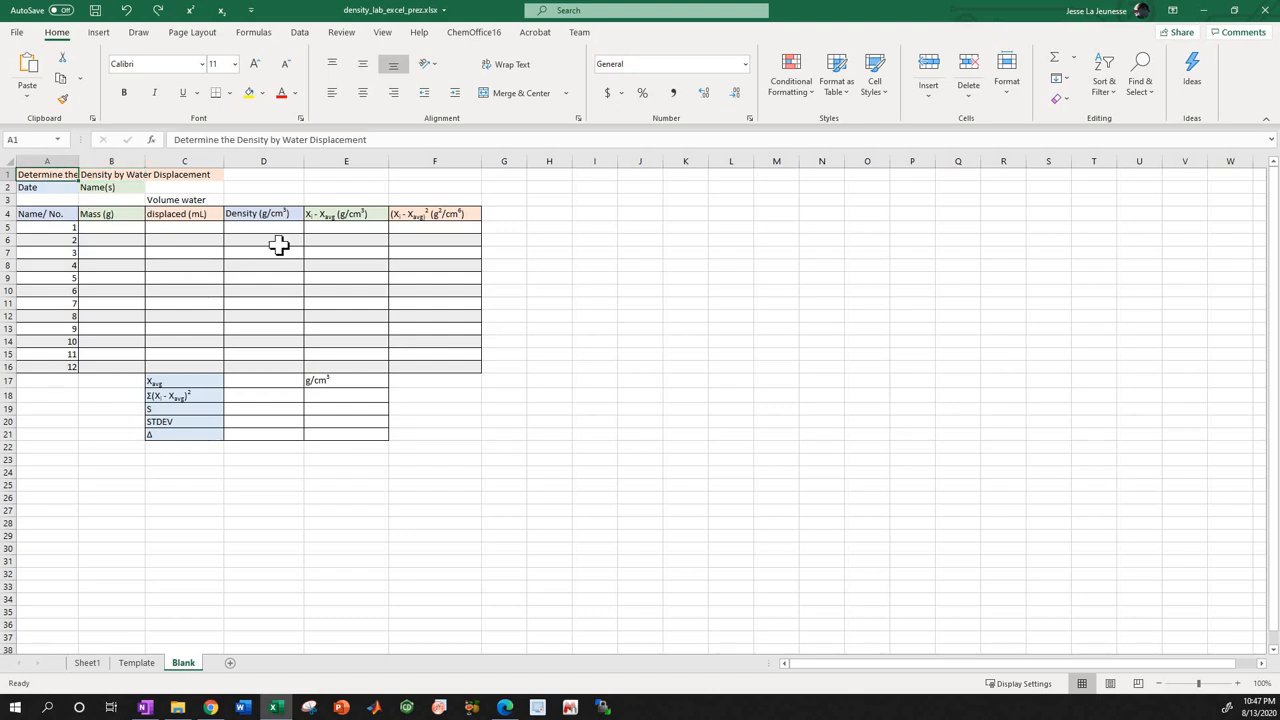
pyautogui.press('Down')
pyautogui.press('Right')
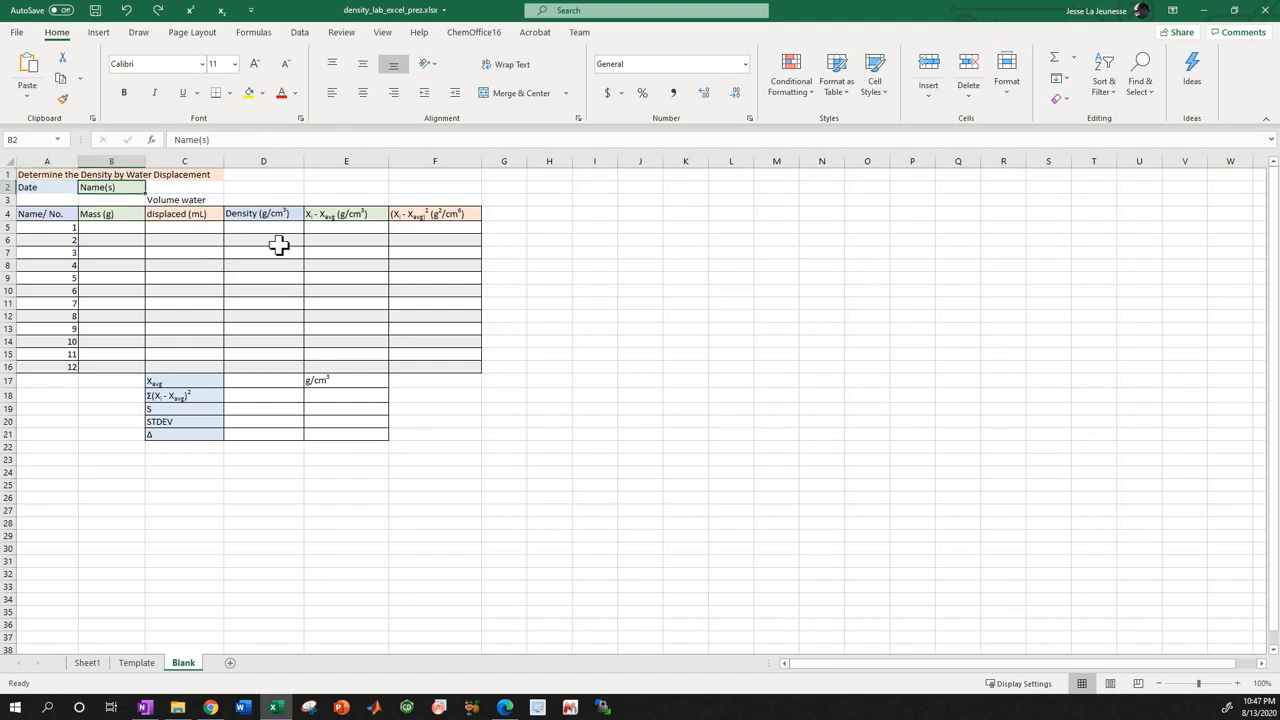
pyautogui.press('Up')
pyautogui.press('Down')
pyautogui.press('Left')
pyautogui.press('Up')
pyautogui.press('Down')
pyautogui.press('Down')
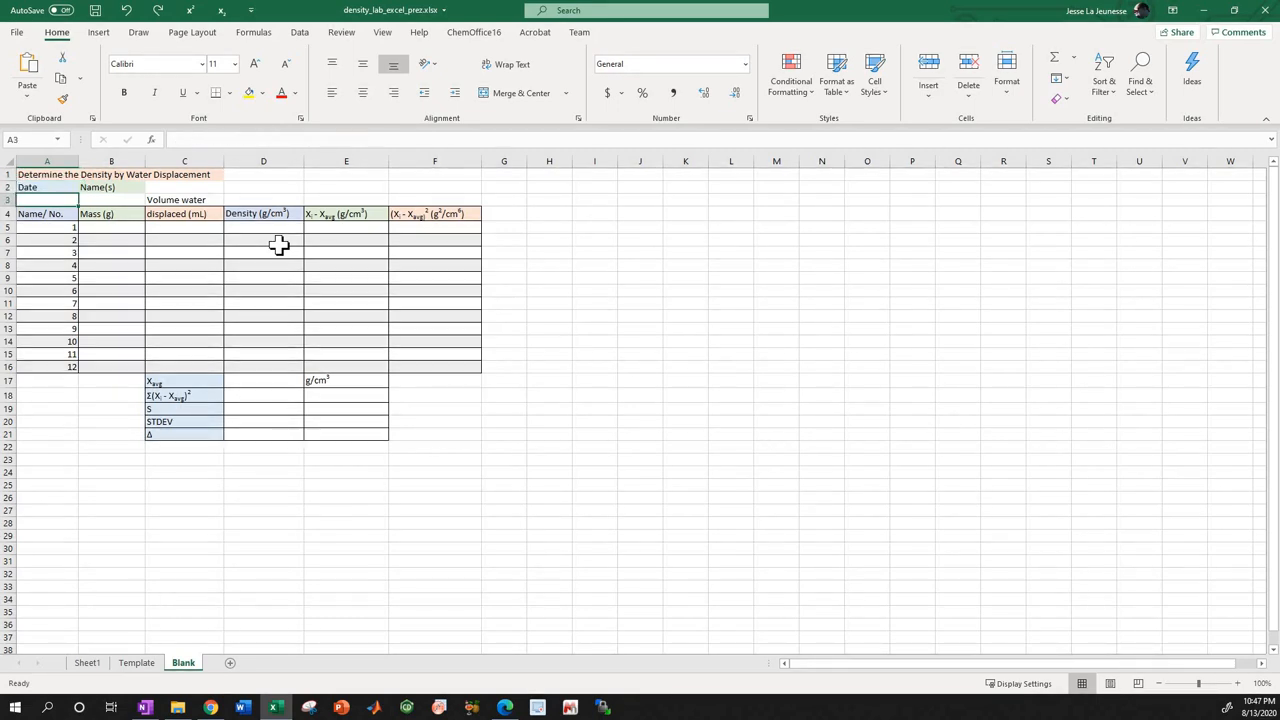
# Step across the row 4 column headers from Name/ No. to column F, and examine the first sample numbers below A4.
pyautogui.press('Down')
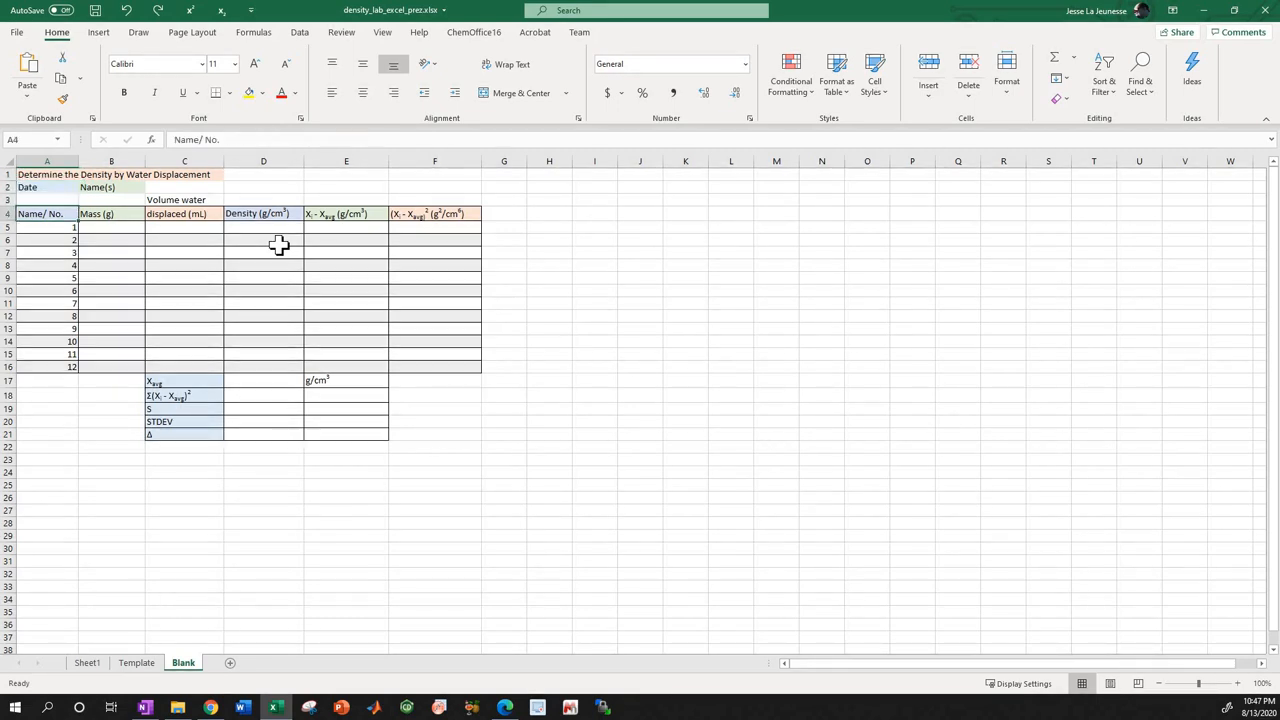
pyautogui.press('Down')
pyautogui.press('Up')
pyautogui.press('Right')
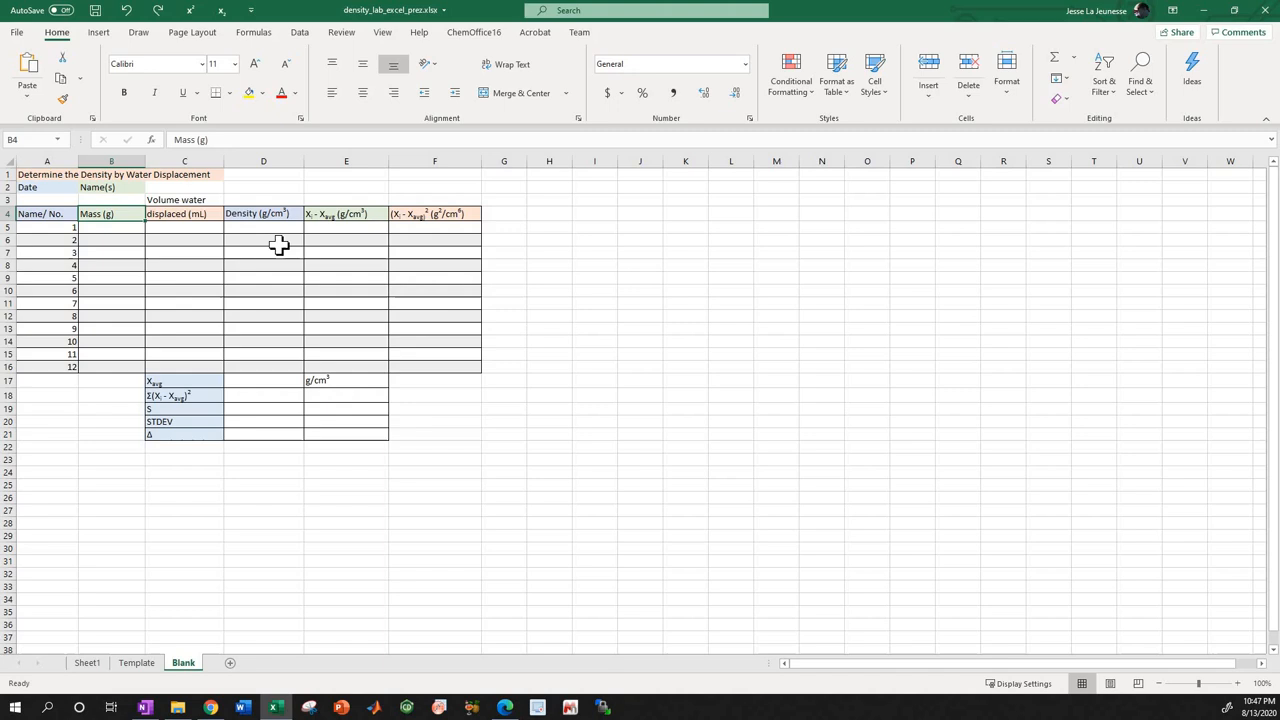
pyautogui.press('Right')
pyautogui.press('Right')
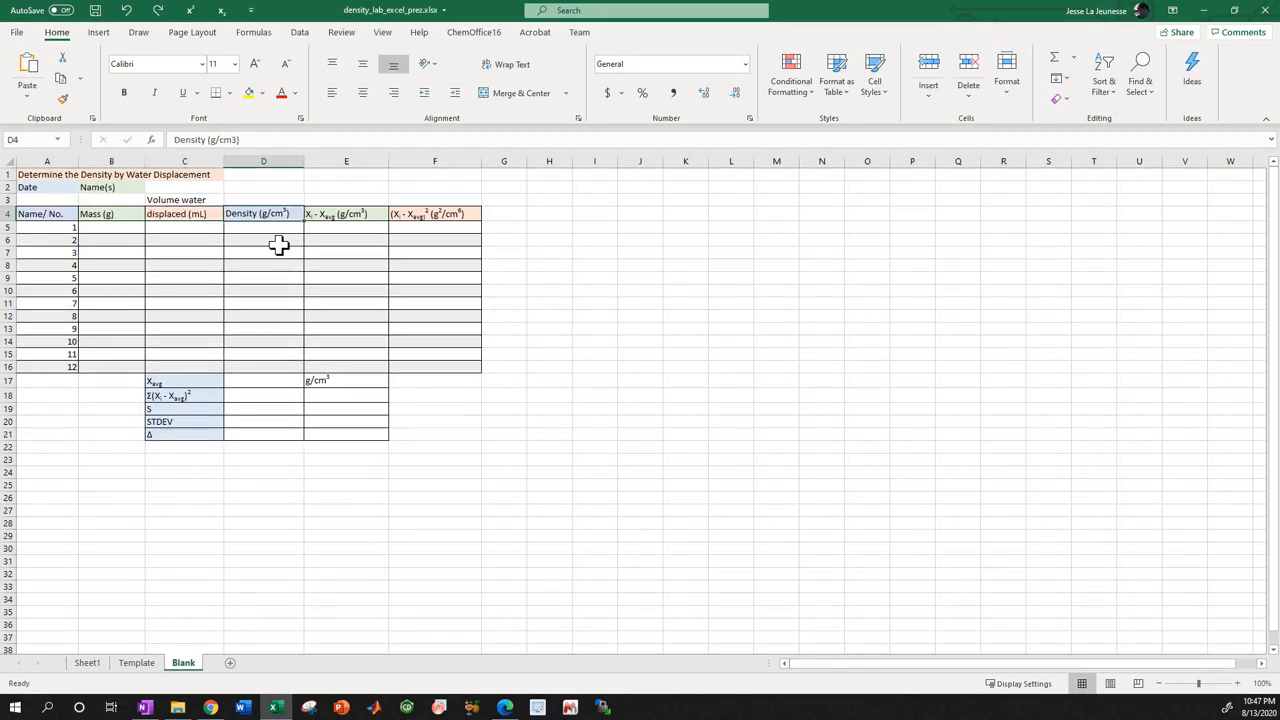
pyautogui.press('Right')
pyautogui.press('Right')
pyautogui.press('Left')
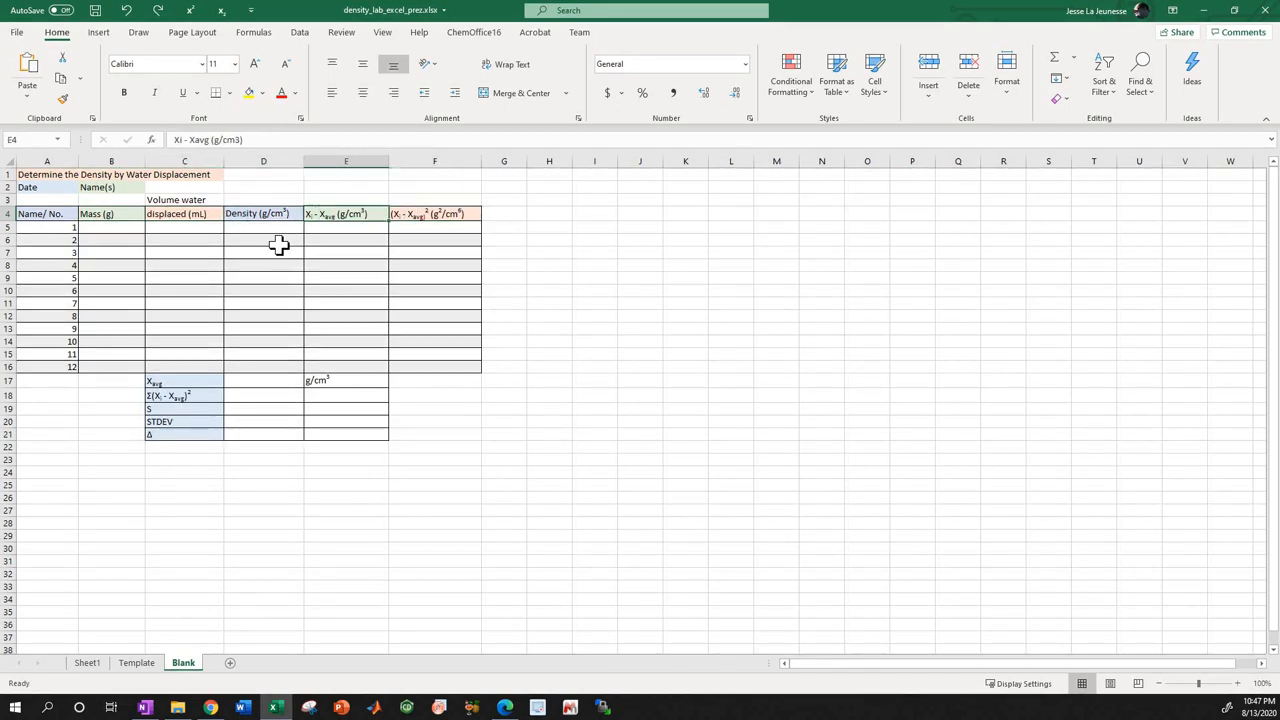
pyautogui.press('Left')
pyautogui.press('Left')
pyautogui.press('Left')
pyautogui.press('Left')
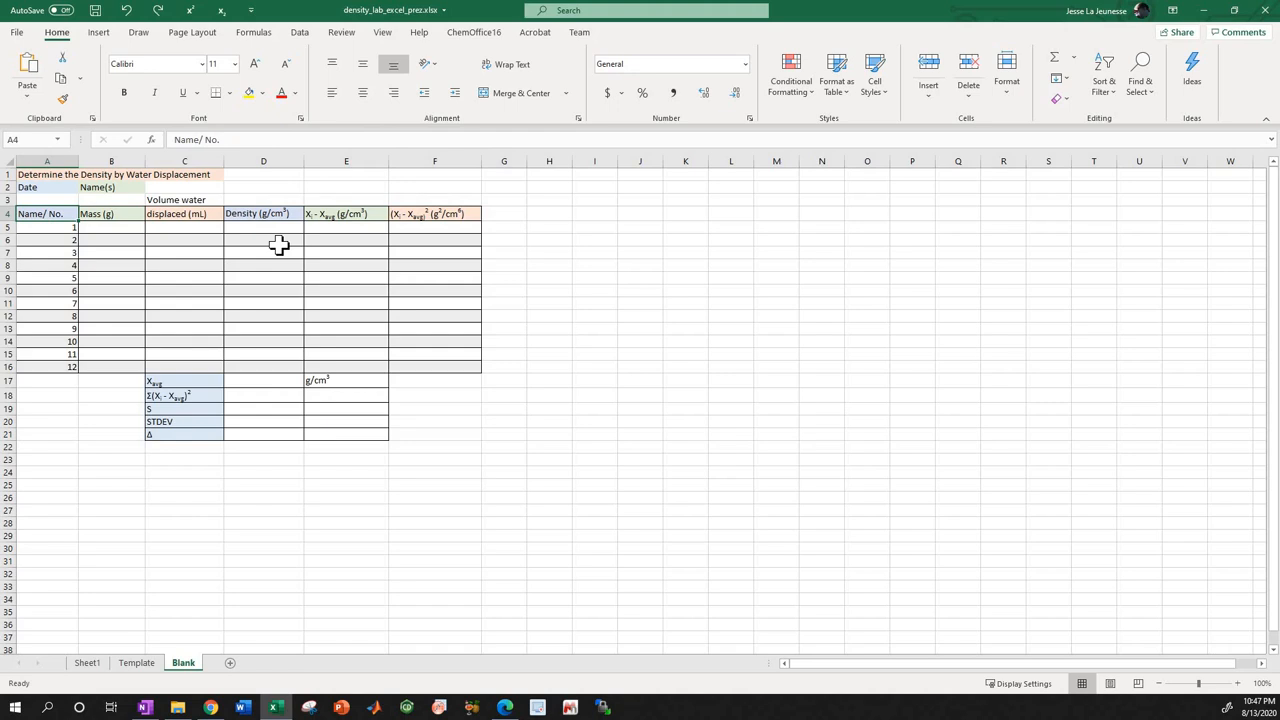
pyautogui.press('Down')
pyautogui.press('Down')
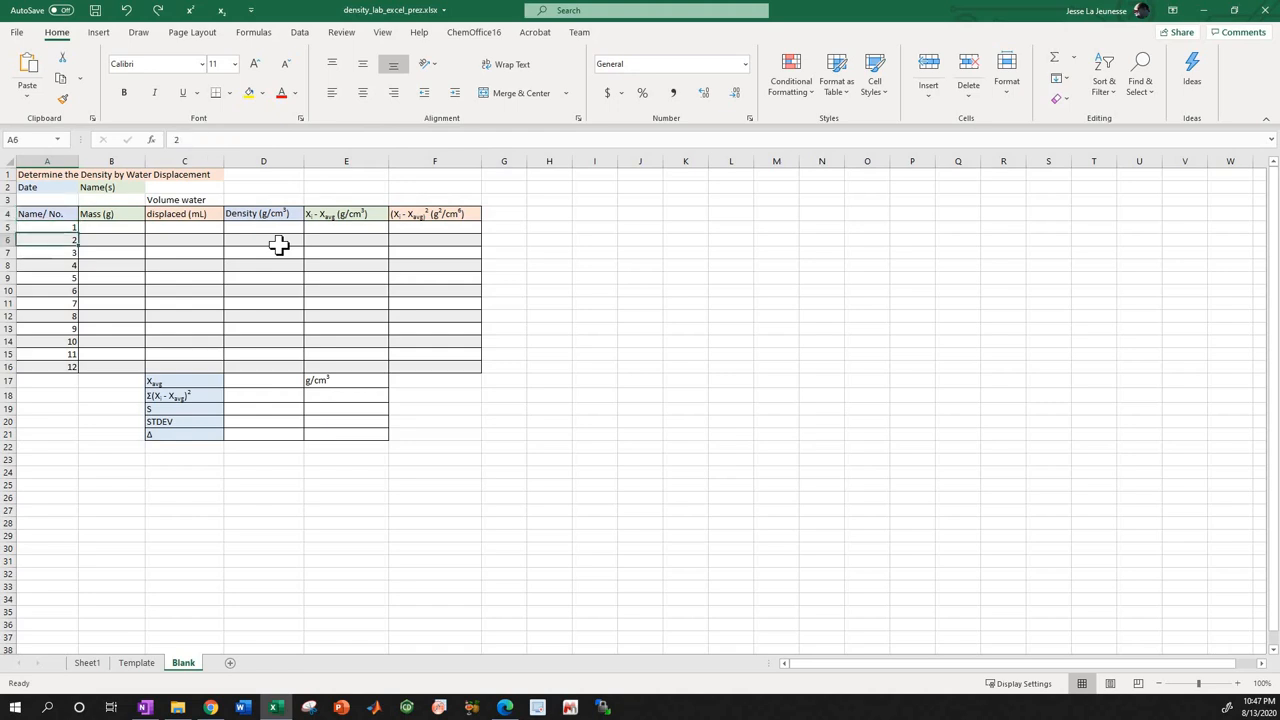
pyautogui.press('Up')
pyautogui.press('Up')
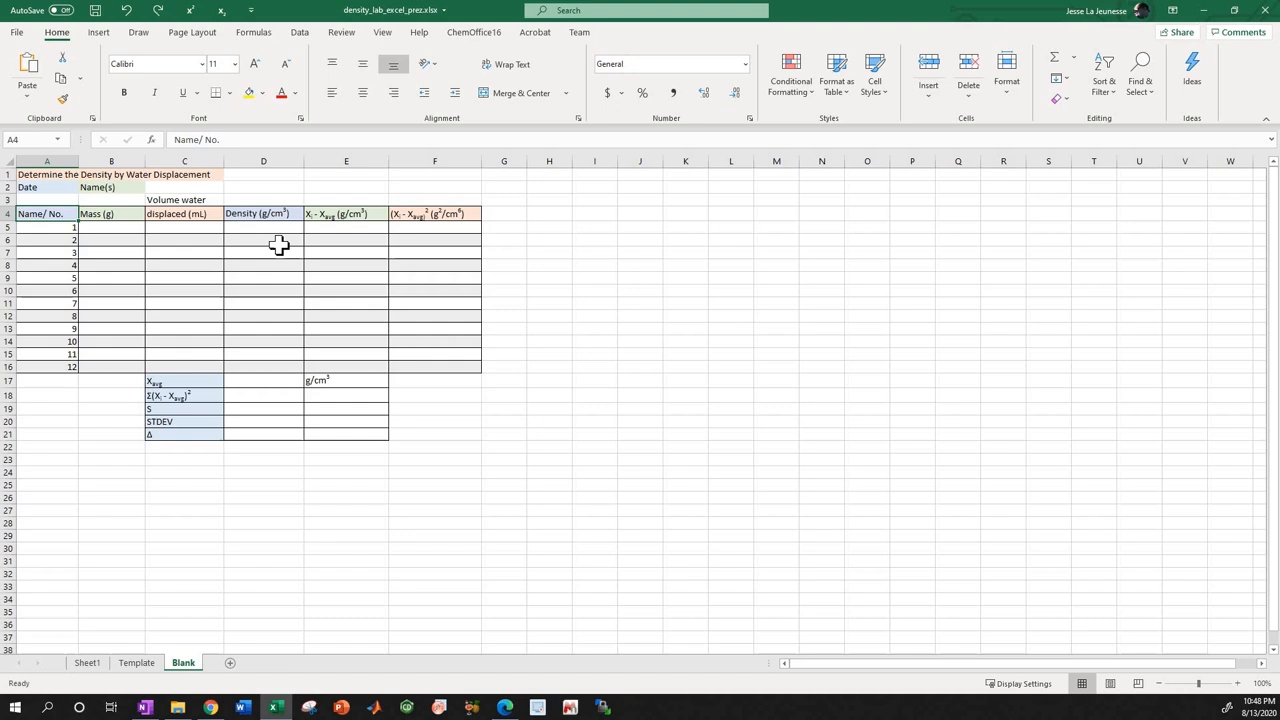
# Fill the Name/ No. header cell A4 with a light blue theme color.
pyautogui.rightClick(57, 220)
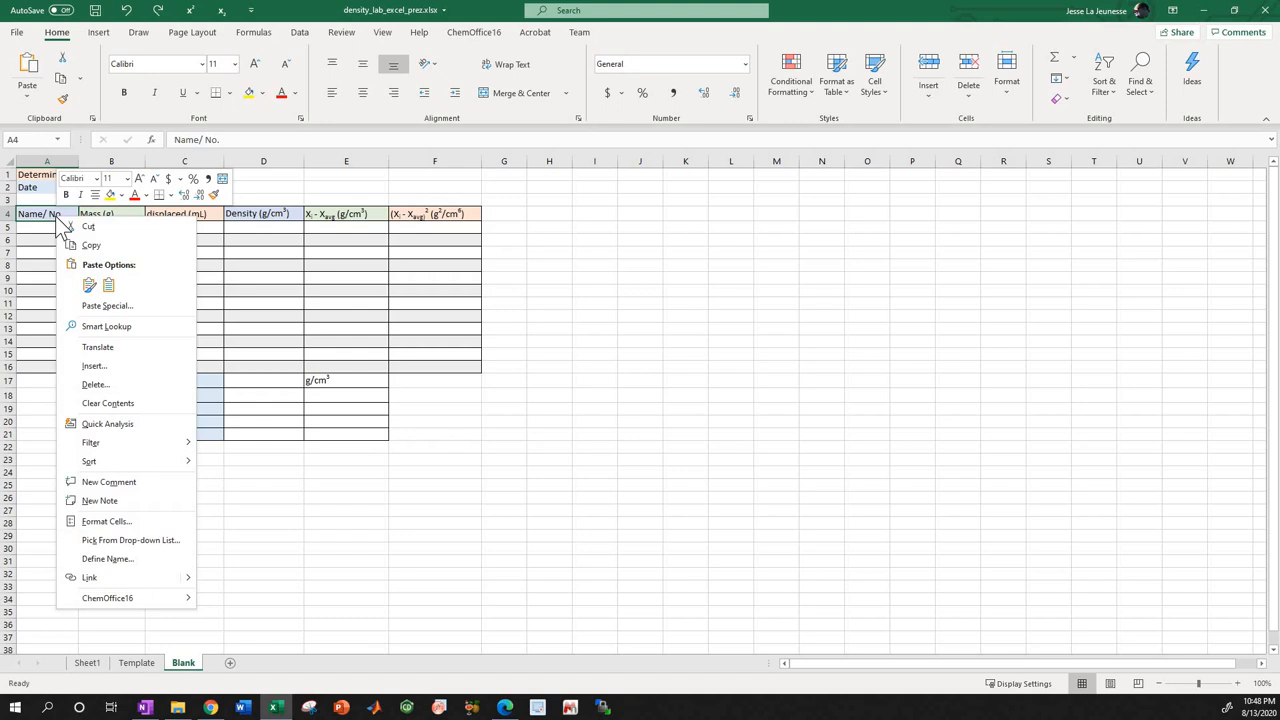
pyautogui.click(121, 195)
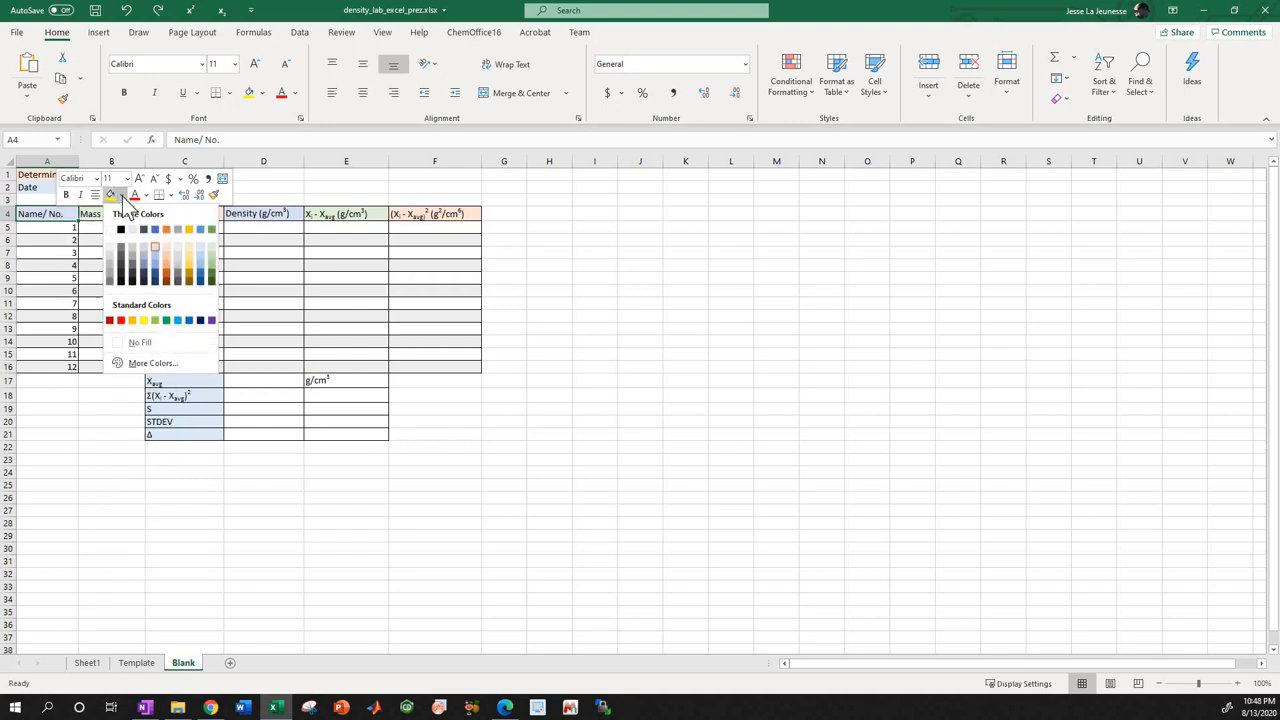
pyautogui.click(154, 245)
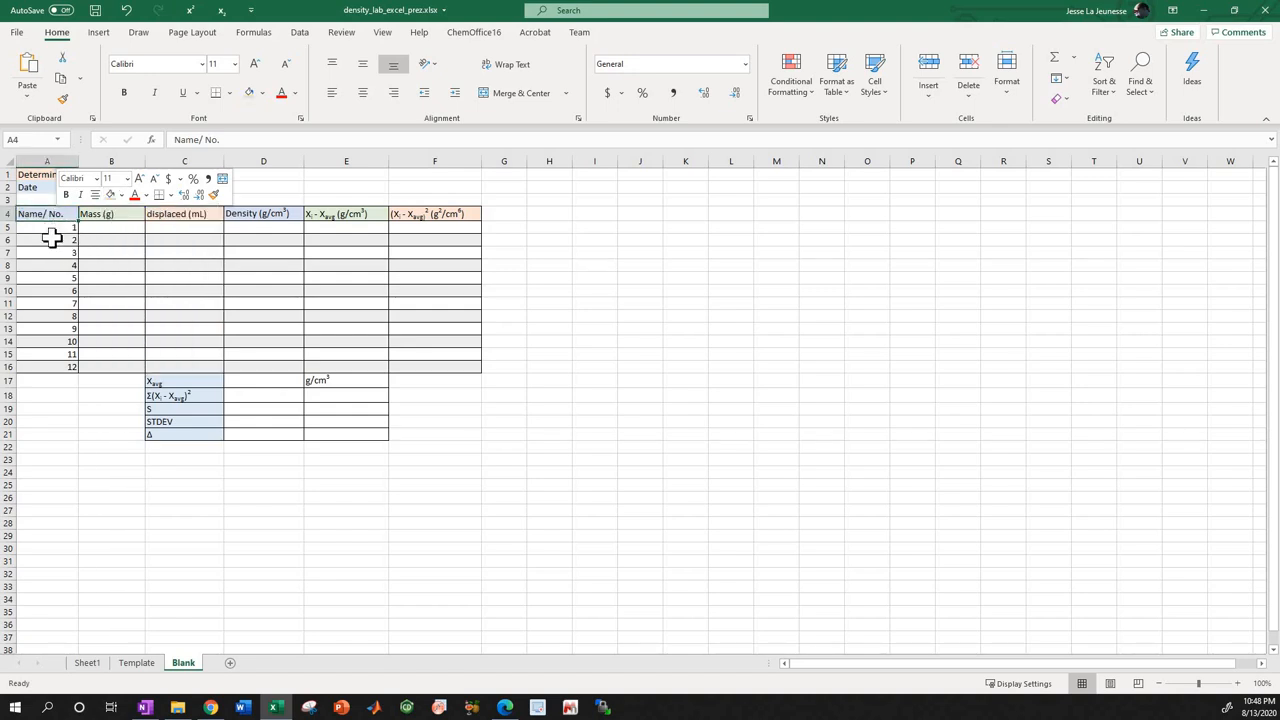
# Select the shaded range A6:C6, and inspect the Mass (g) header in B4 and the first mass cell B5.
pyautogui.click(60, 237)
pyautogui.moveTo(60, 237); pyautogui.dragTo(217, 241)
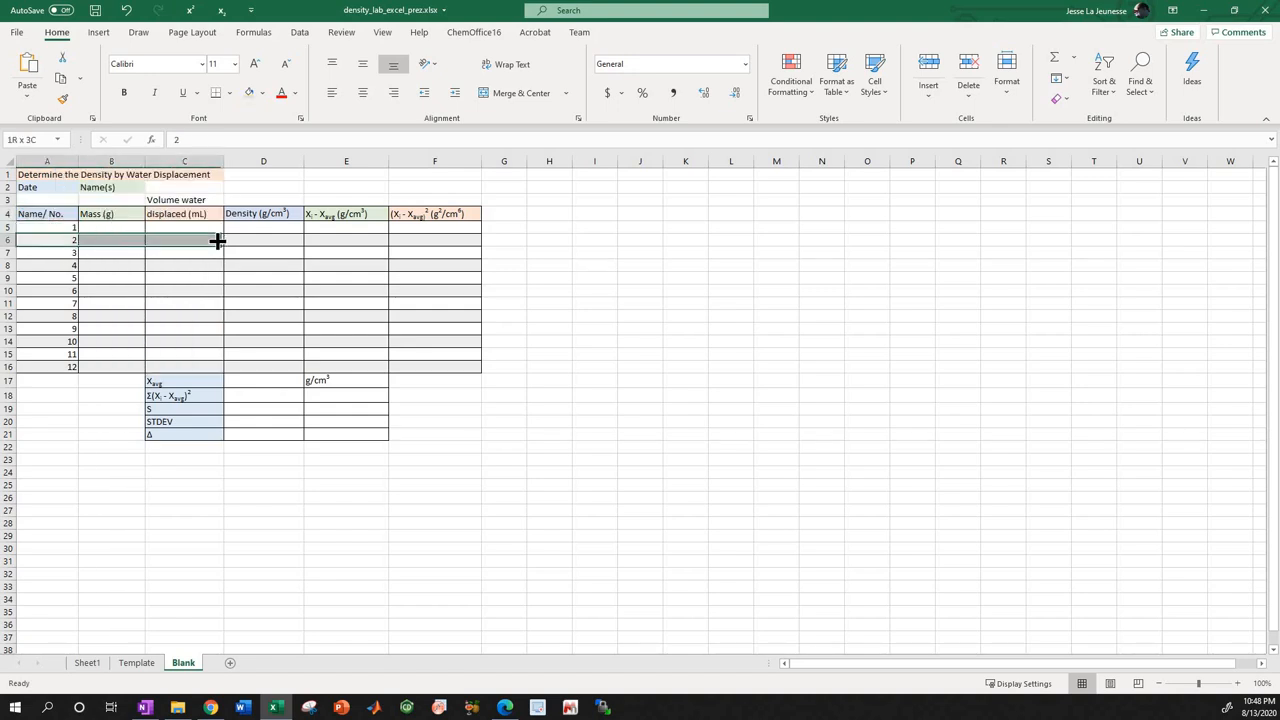
pyautogui.click(82, 265)
pyautogui.click(95, 243)
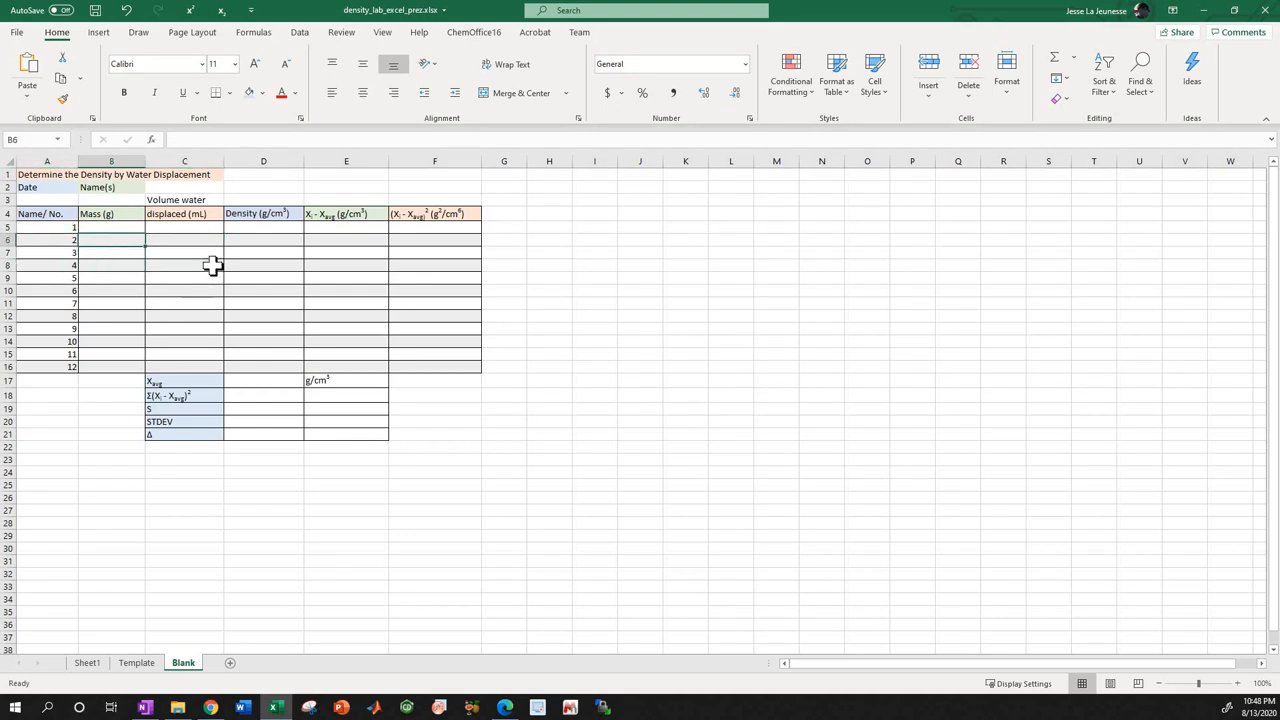
pyautogui.click(101, 228)
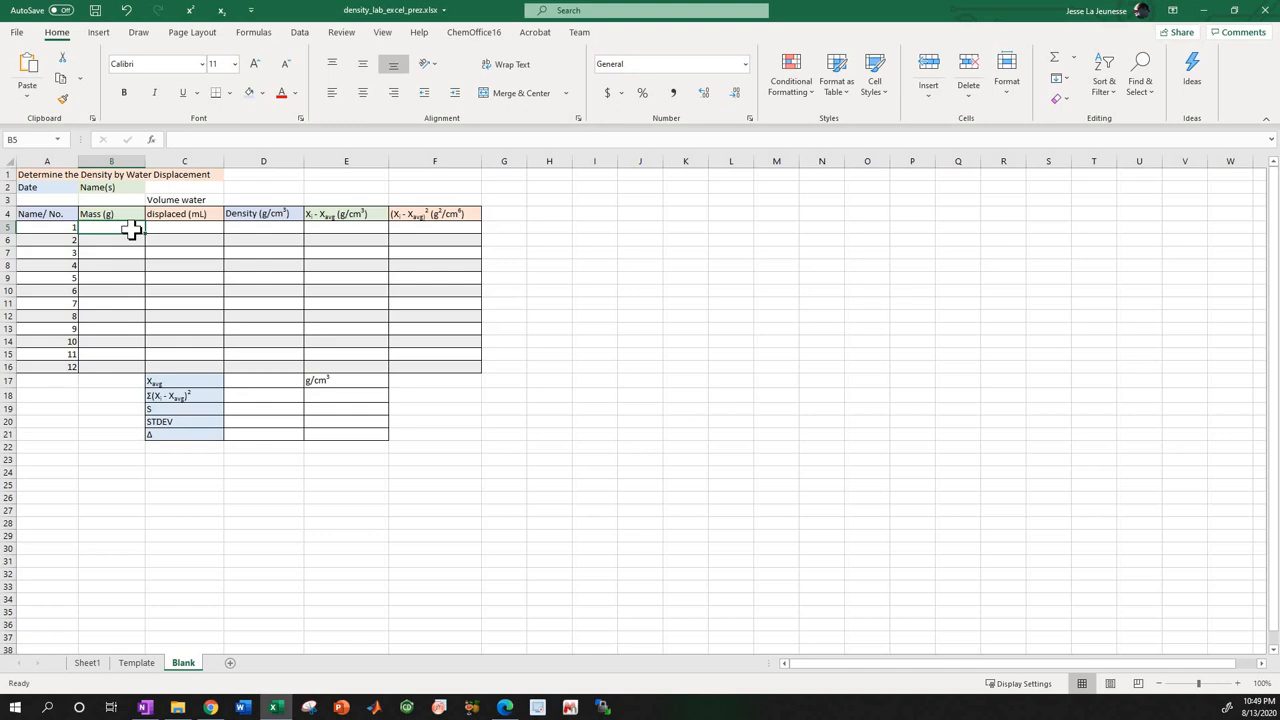
pyautogui.press('Up')
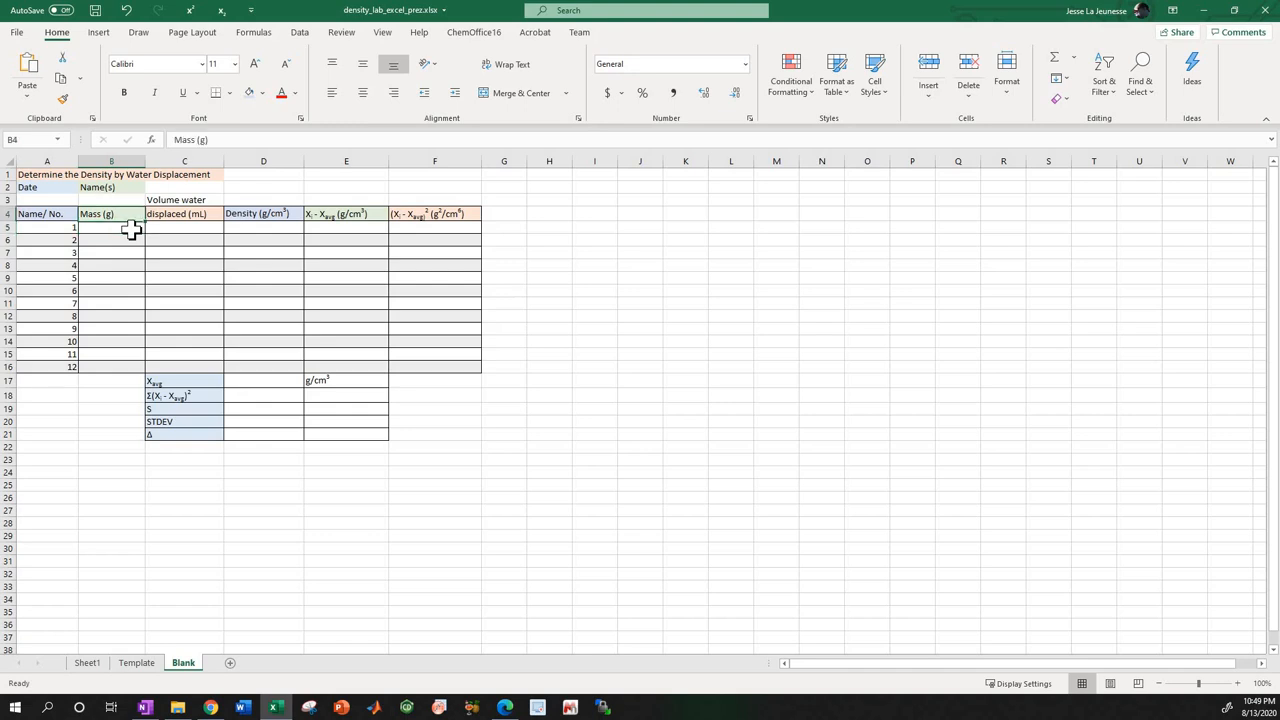
pyautogui.click(132, 230)
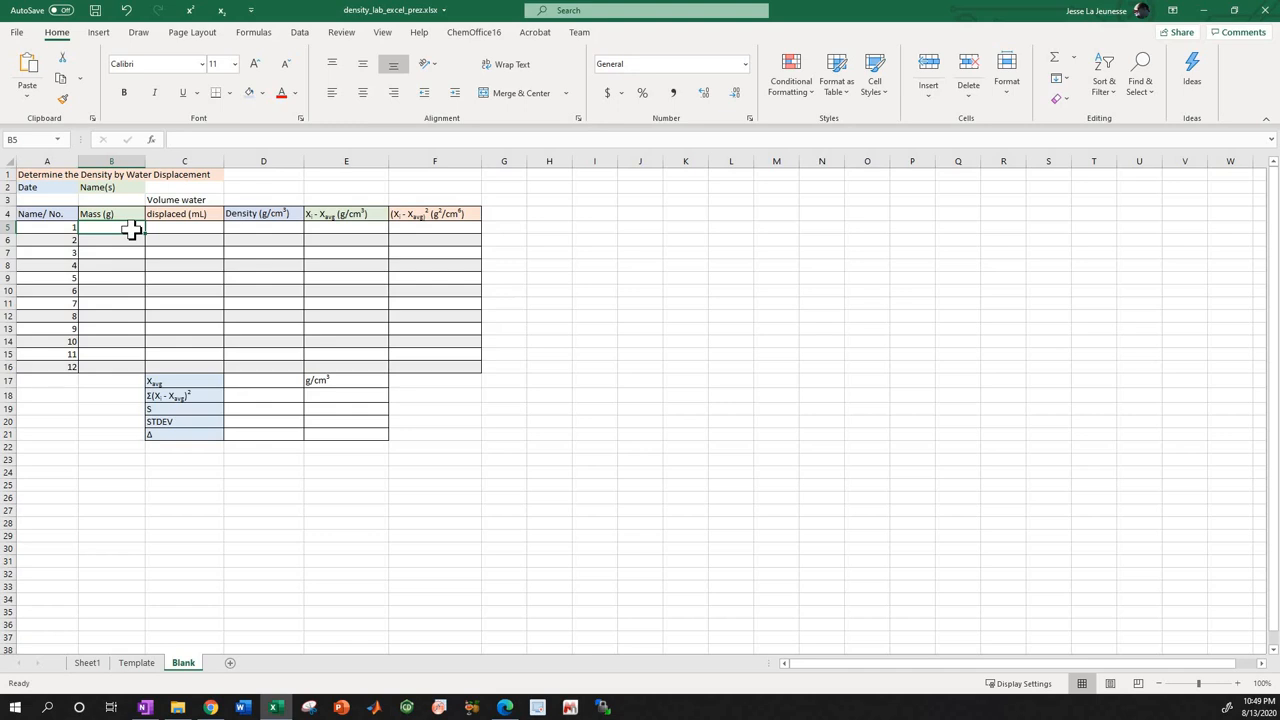
# Examine the sample 1 row by stepping back and forth between the number, mass, volume and density cells A5 to D5.
pyautogui.press('Tab')
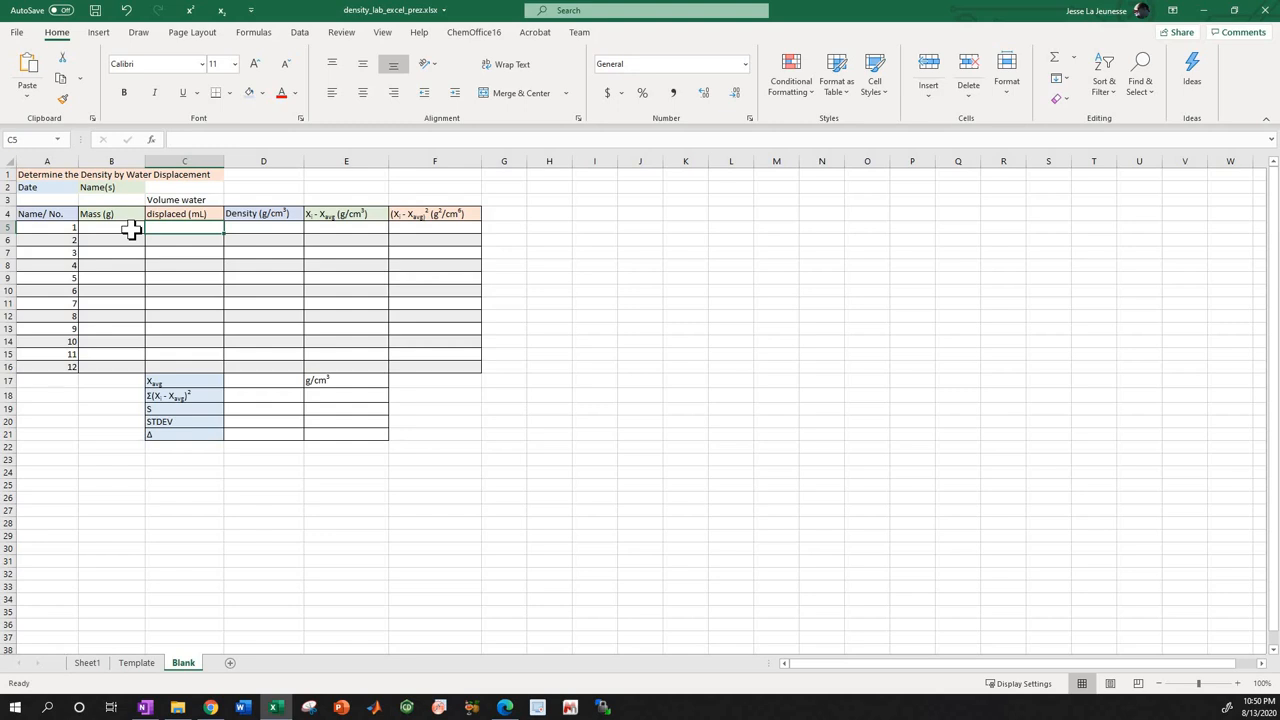
pyautogui.click(132, 230)
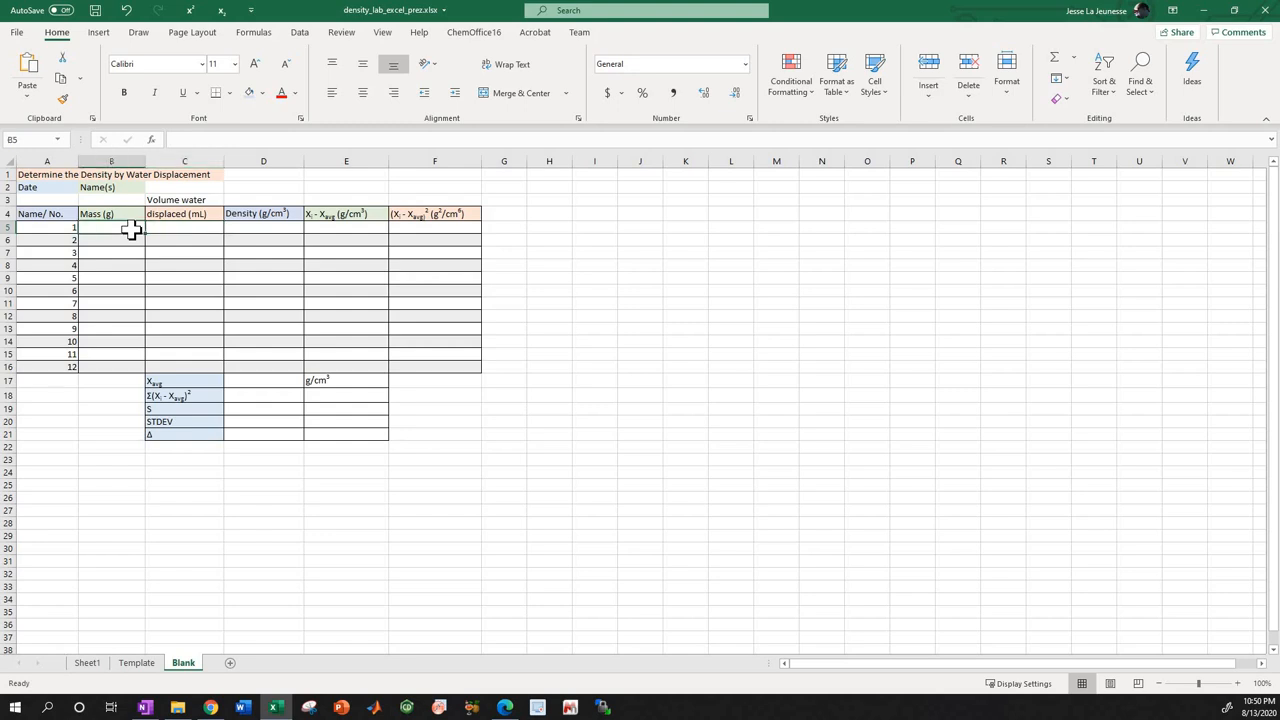
pyautogui.press('Right')
pyautogui.press('Right')
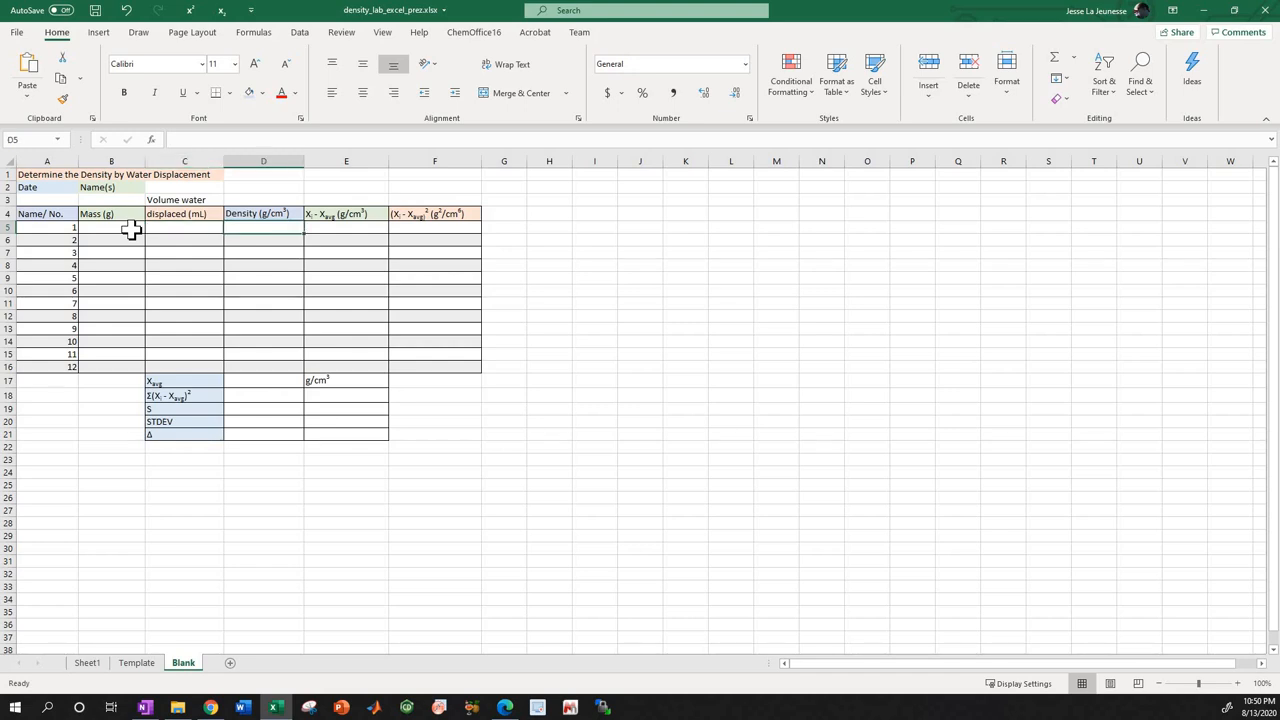
pyautogui.press('Left')
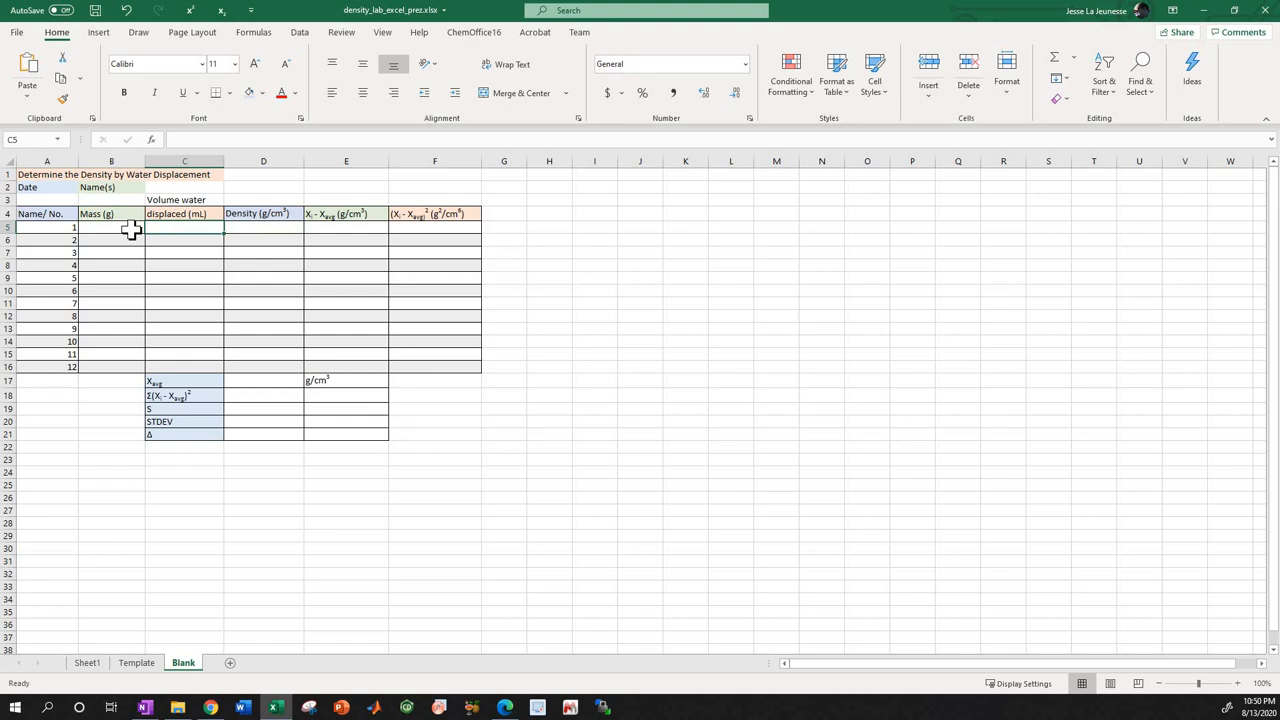
pyautogui.press('Left')
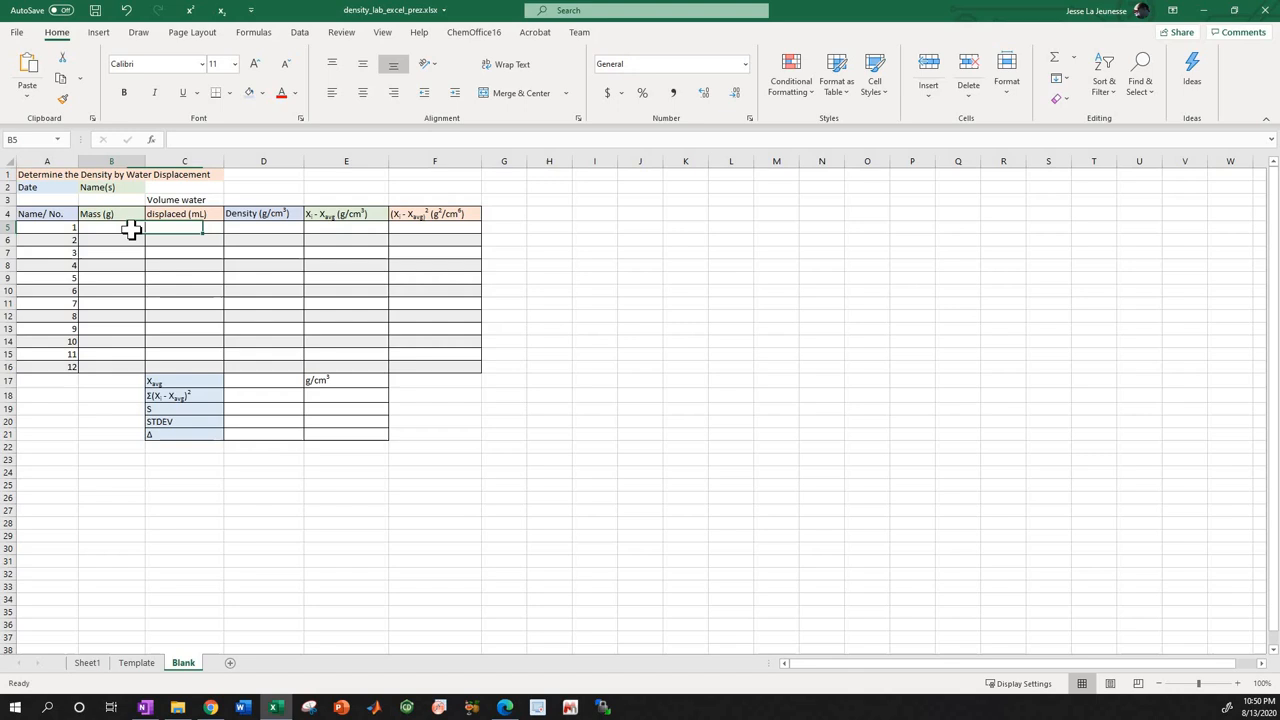
pyautogui.press('Left')
pyautogui.press('Right')
pyautogui.press('Right')
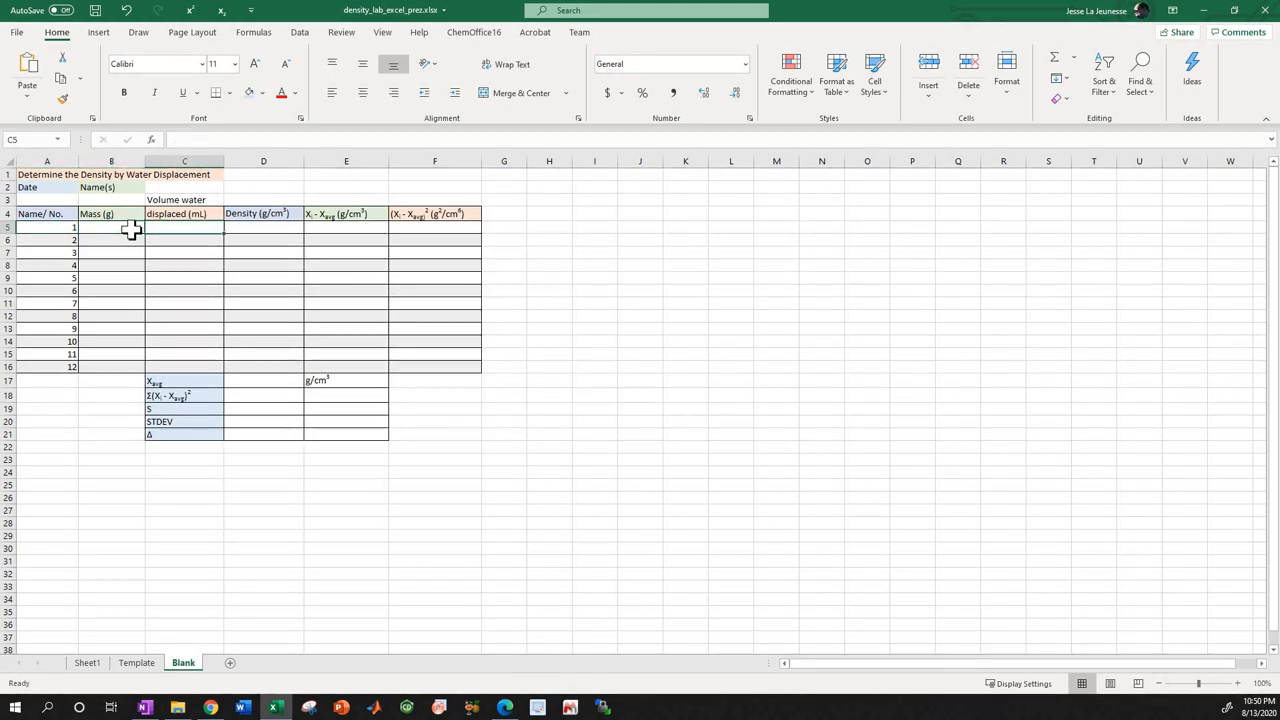
pyautogui.press('Right')
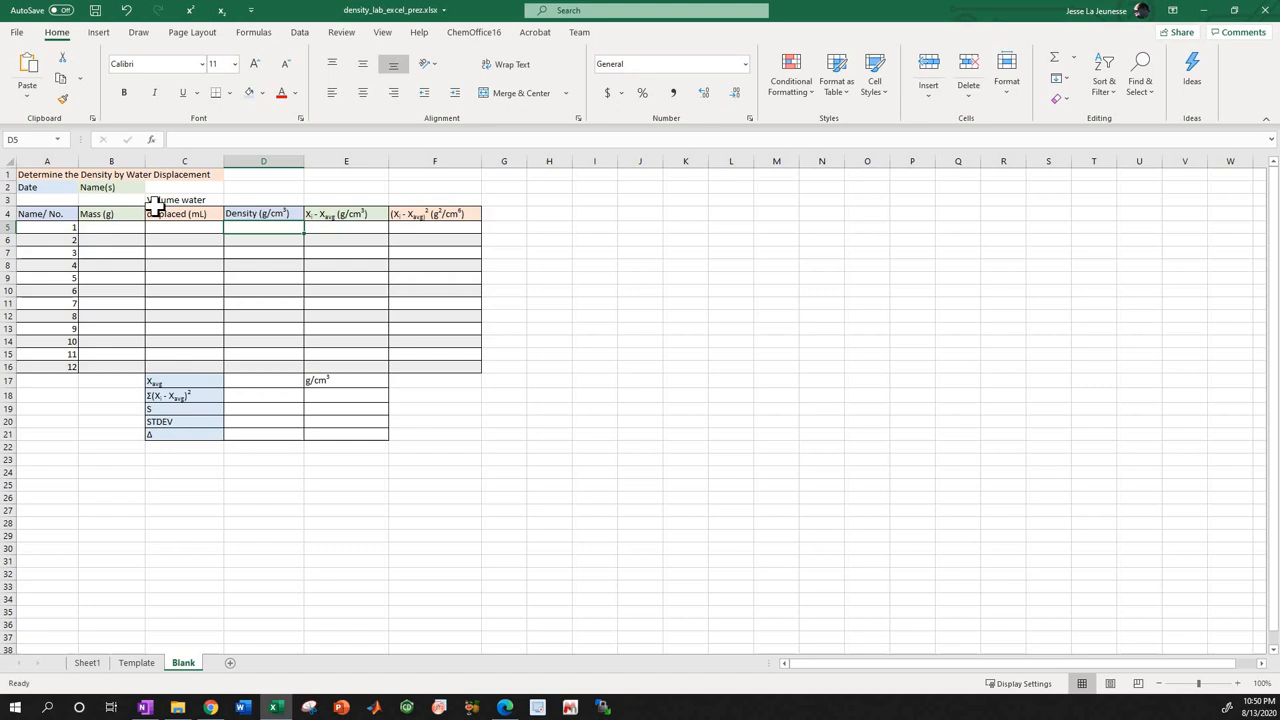
# Revisit the sample 1 inputs by selecting mass cell B5, volume cell C5 and number cell A5.
pyautogui.click(104, 226)
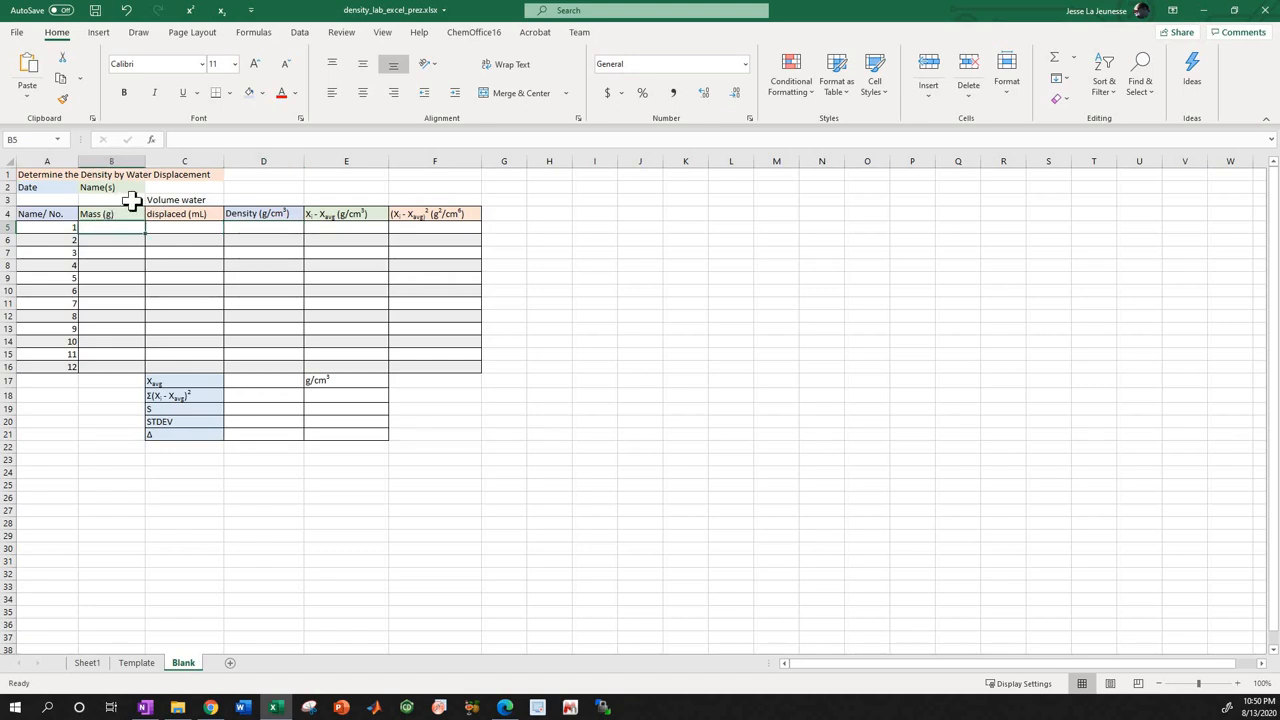
pyautogui.click(172, 228)
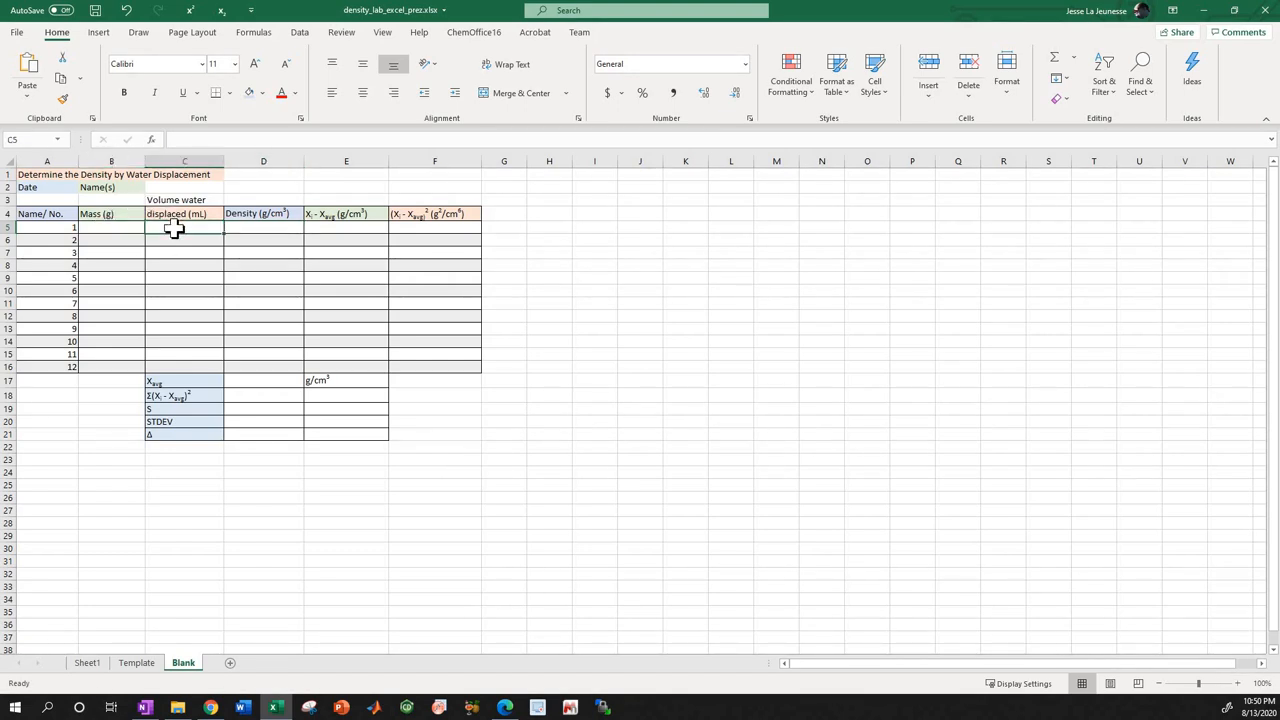
pyautogui.click(46, 229)
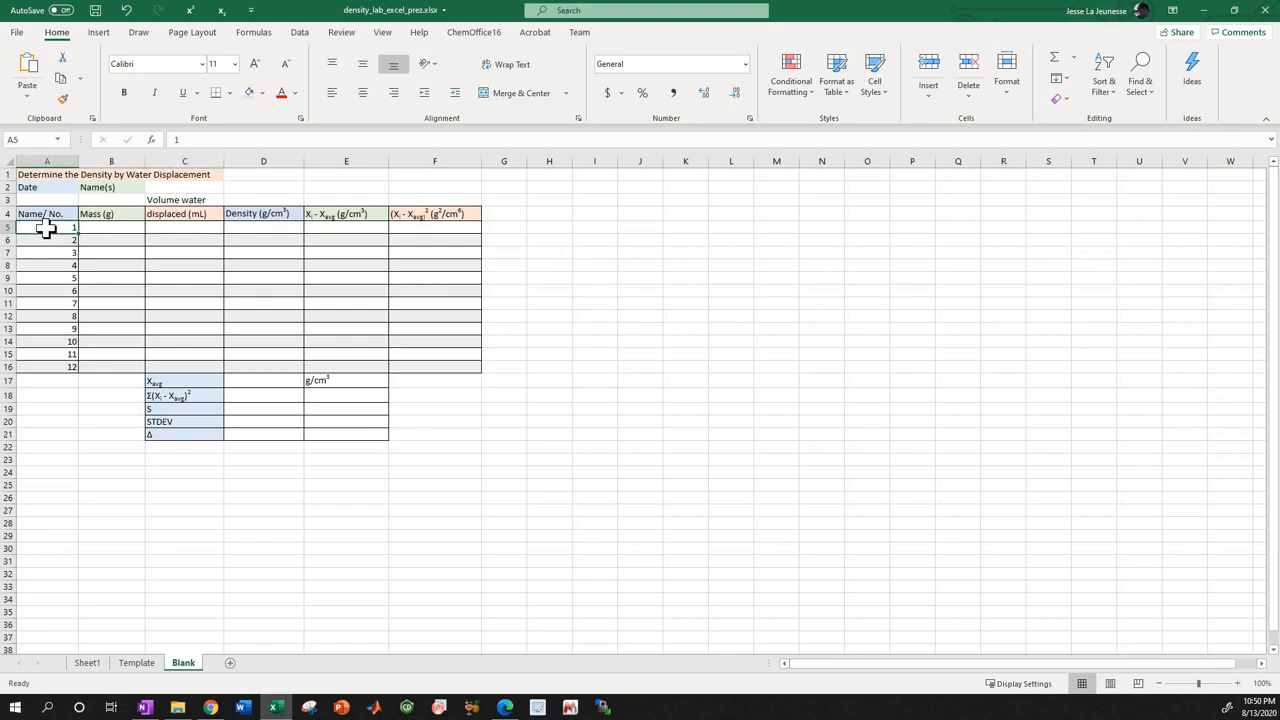
pyautogui.press('Right')
pyautogui.press('Right')
pyautogui.press('Left')
pyautogui.press('Left')
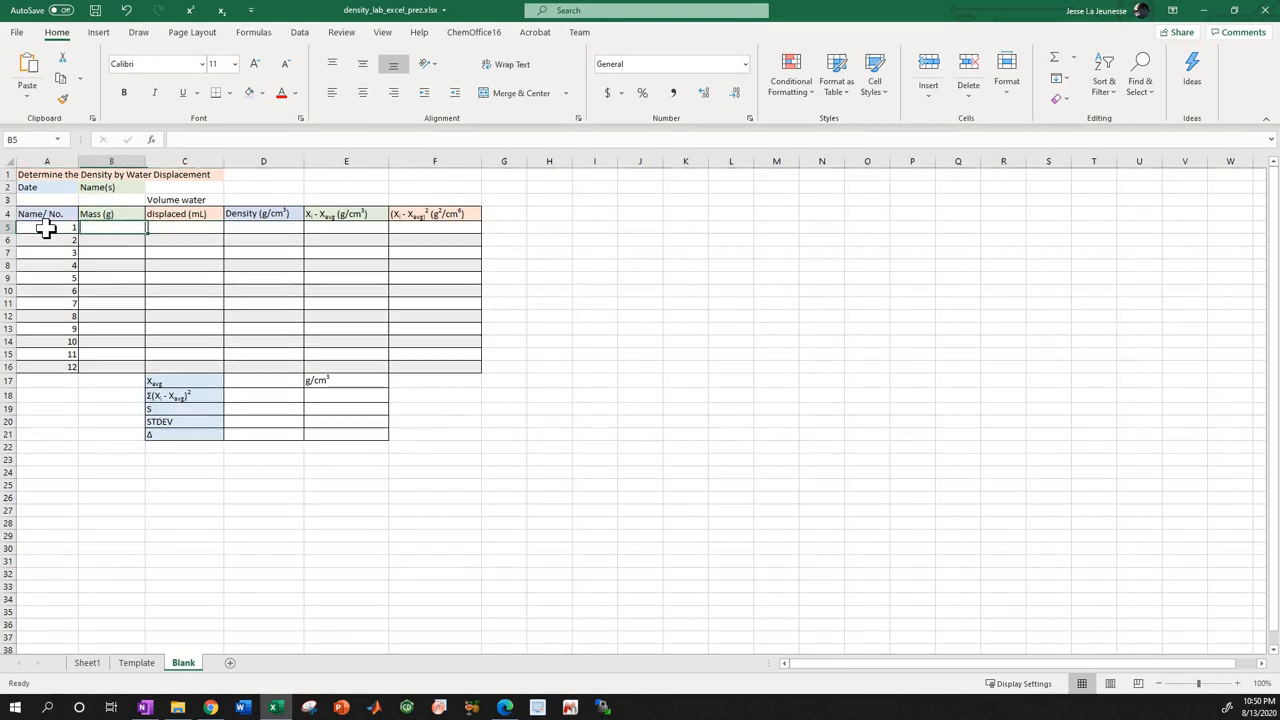
# Draft the density expression (B5)/(C5)*D5 as the content of the sample 1 density cell D5.
pyautogui.press('Right')
pyautogui.press('Right')
pyautogui.press('Right')
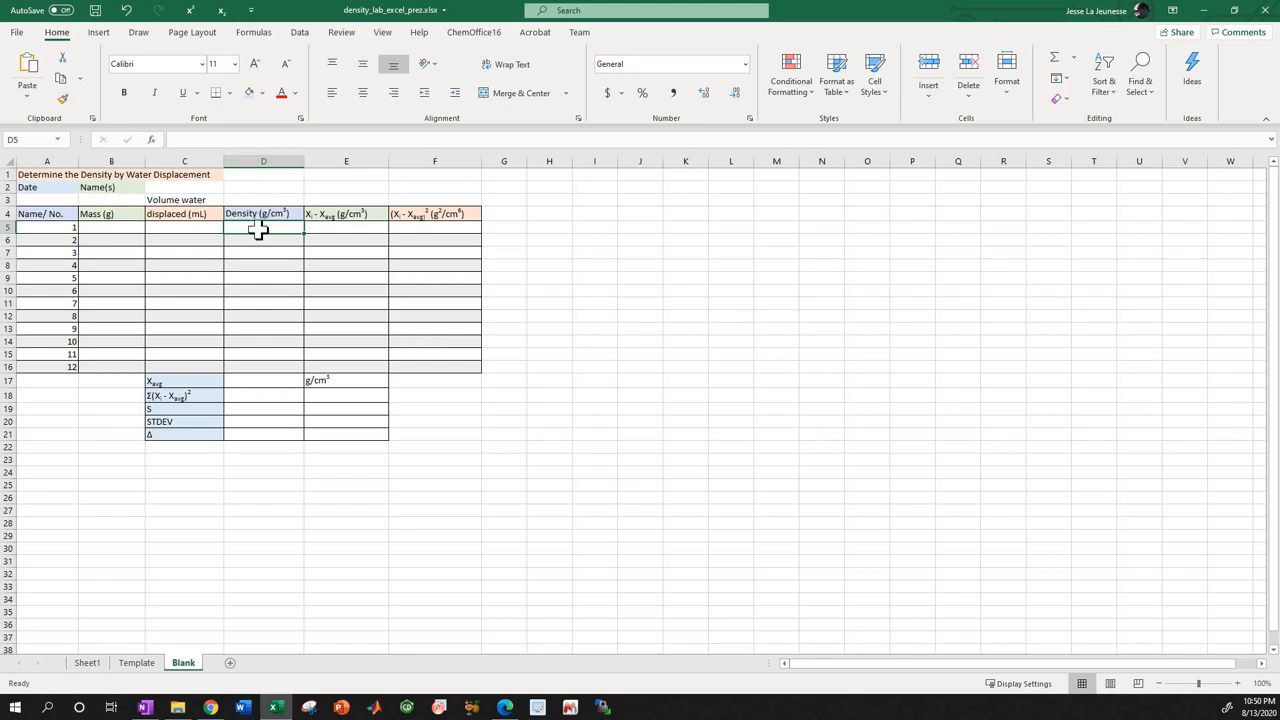
pyautogui.click(215, 143)
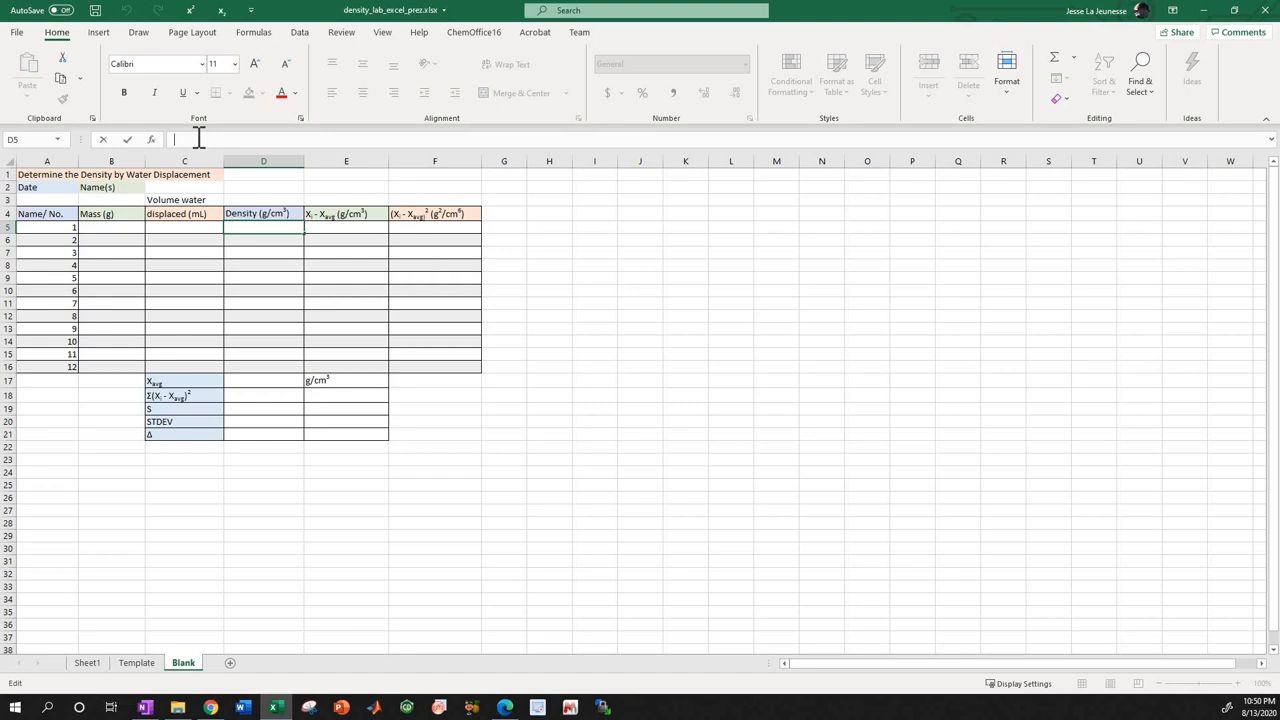
pyautogui.write('B5')
pyautogui.write('C5')
pyautogui.write('D5')
pyautogui.press('Left')
pyautogui.press('Left')
pyautogui.press('Left')
pyautogui.press('Left')
pyautogui.press('Left')
pyautogui.press('Left')
pyautogui.write('(B5)/(')
# Regroup the parentheses in the D5 expression so that it reads (B5)/(C5*D5).
pyautogui.write(')')
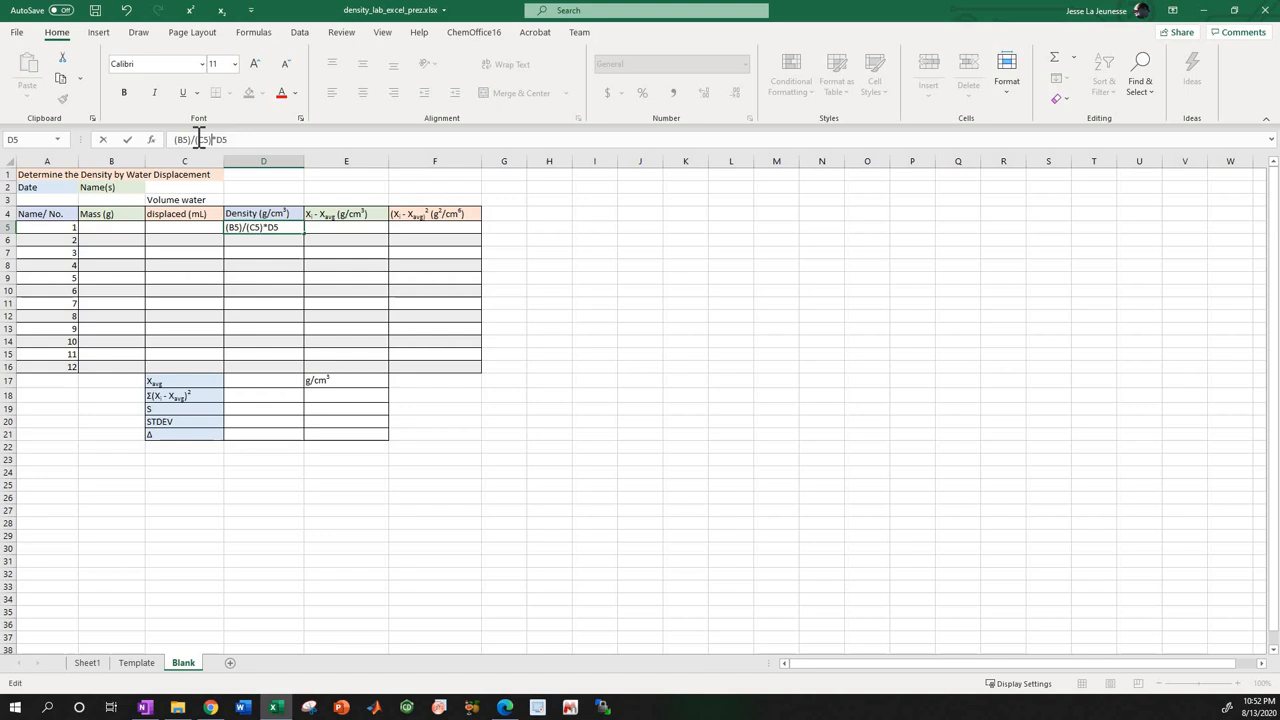
pyautogui.write(')')
pyautogui.press('Home')
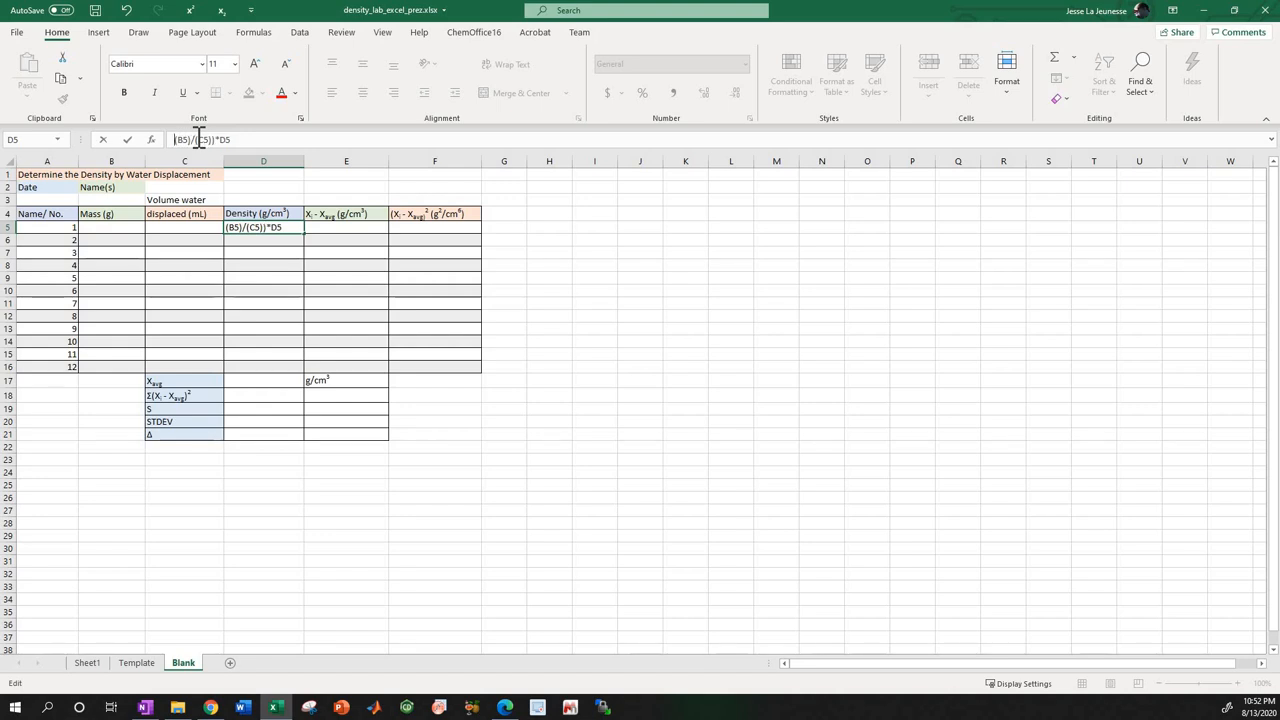
pyautogui.write('(')
pyautogui.press('BackSpace')
pyautogui.write('(')
pyautogui.press('BackSpace')
pyautogui.click(199, 139)
pyautogui.write('(')
pyautogui.press('BackSpace')
pyautogui.press('BackSpace')
pyautogui.press('Right')
pyautogui.press('Right')
pyautogui.press('Right')
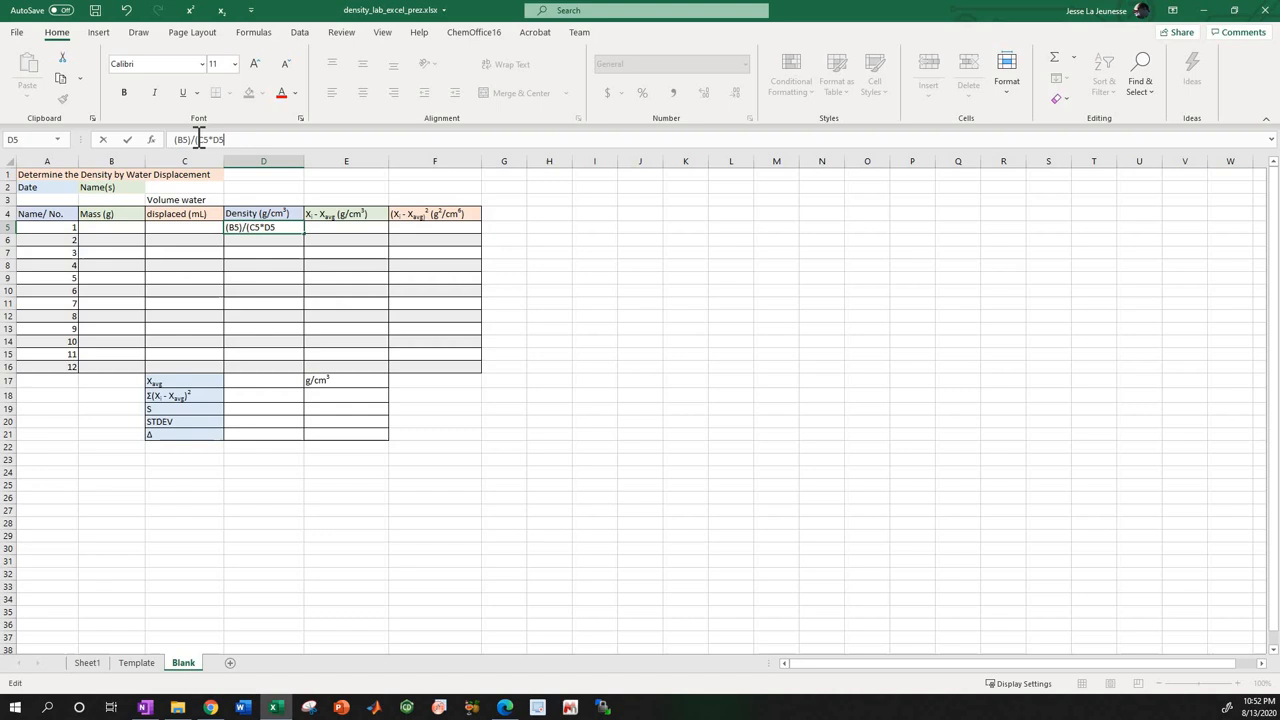
pyautogui.write(')')
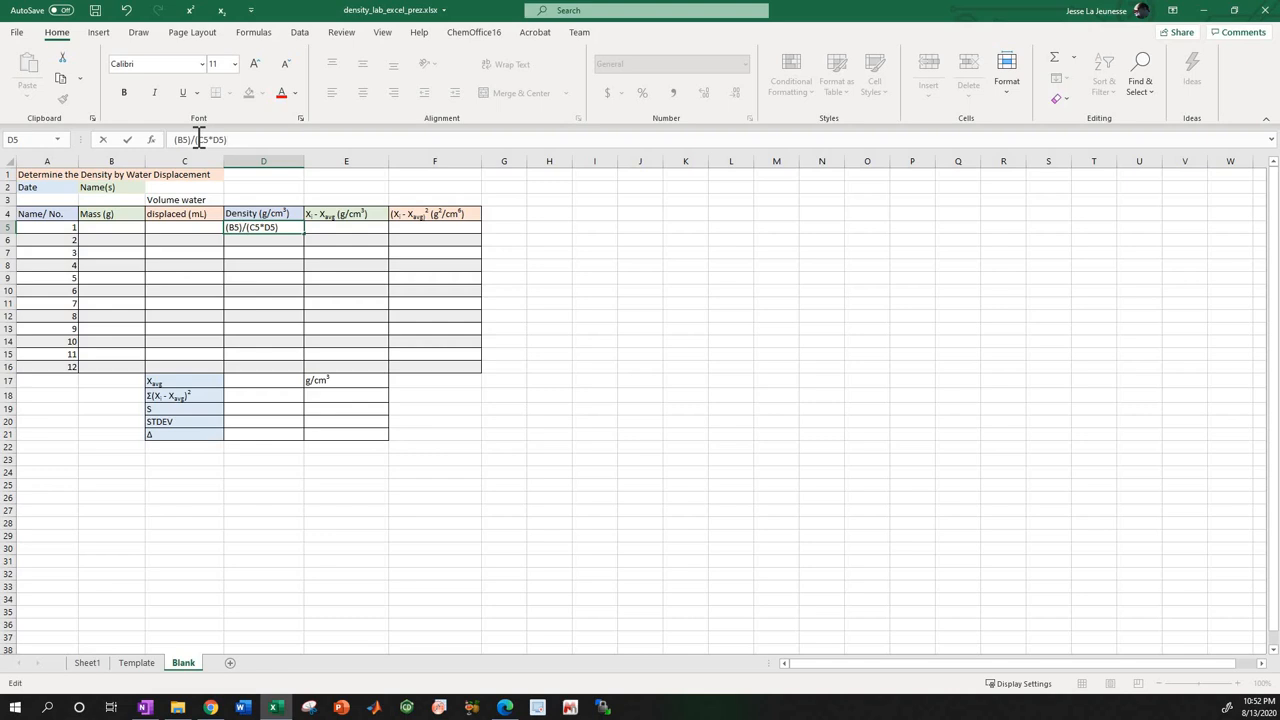
# Remove the D5 factor from the expression and enter it in D5 as (B5)/(C5).
pyautogui.press('BackSpace')
pyautogui.press('BackSpace')
pyautogui.press('BackSpace')
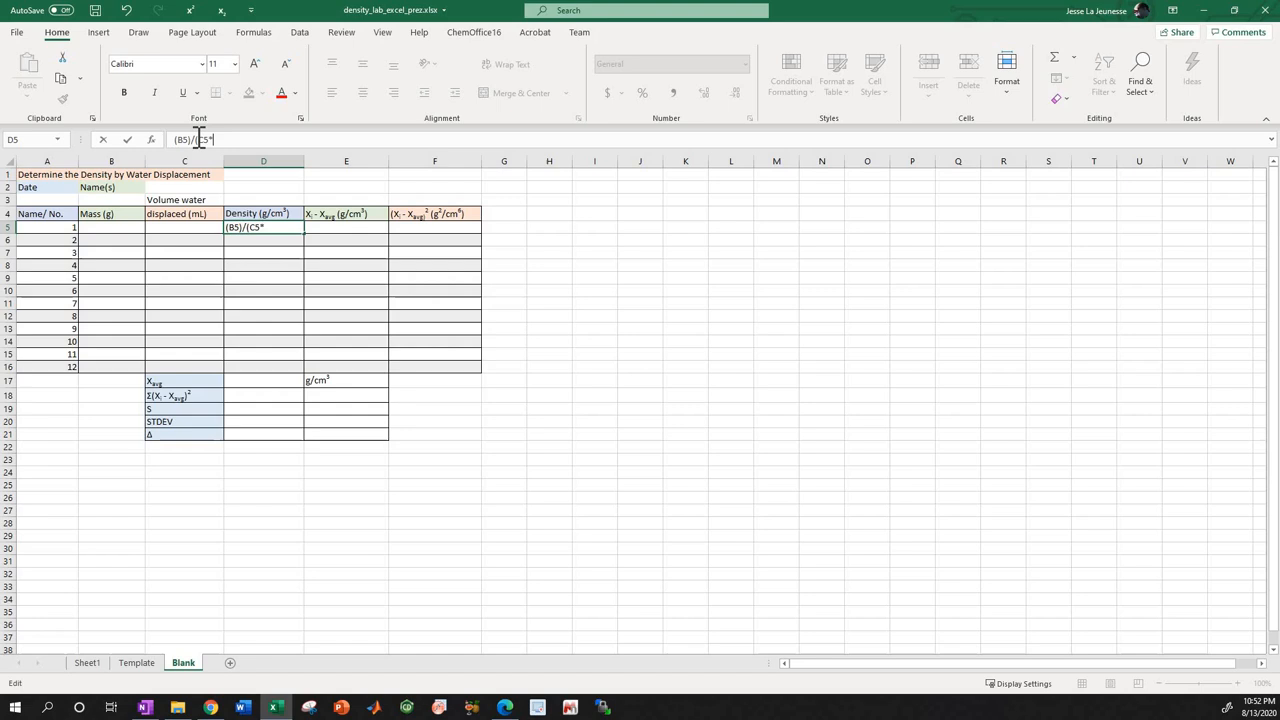
pyautogui.write(')')
pyautogui.press('Return')
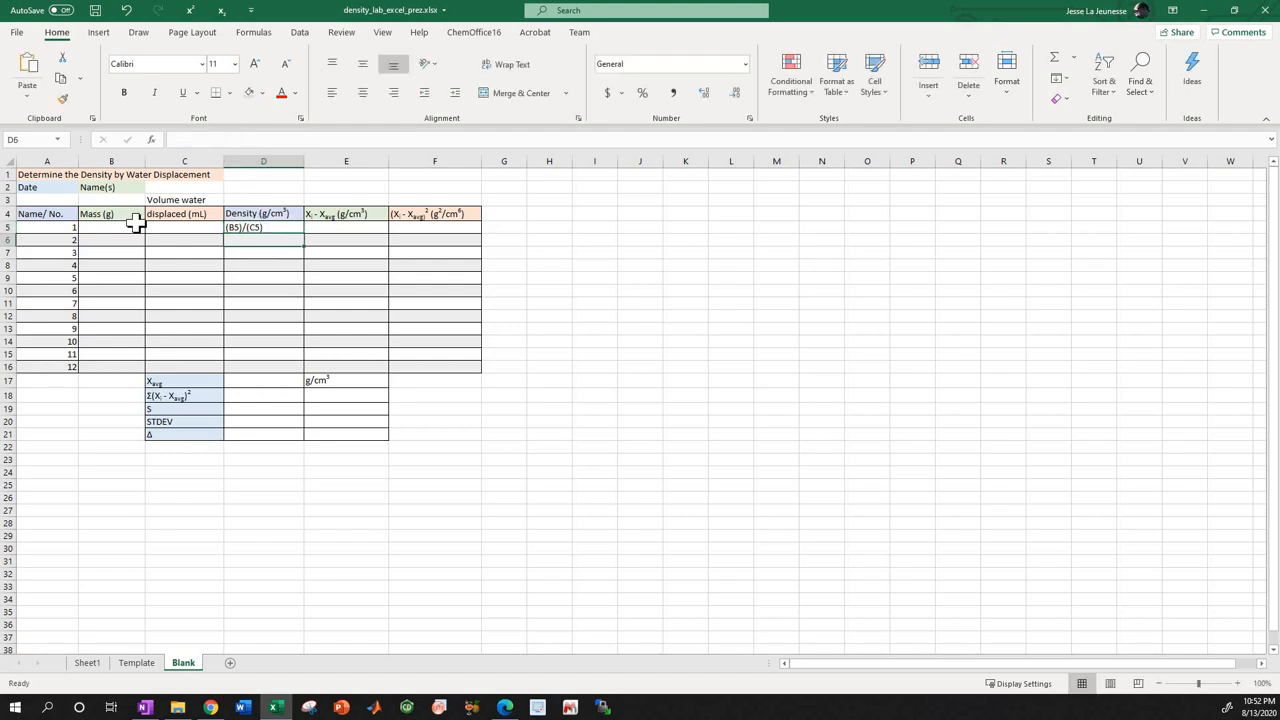
# Turn the text in D5 into a working formula by changing it to =(B5)/(C5).
pyautogui.click(253, 228)
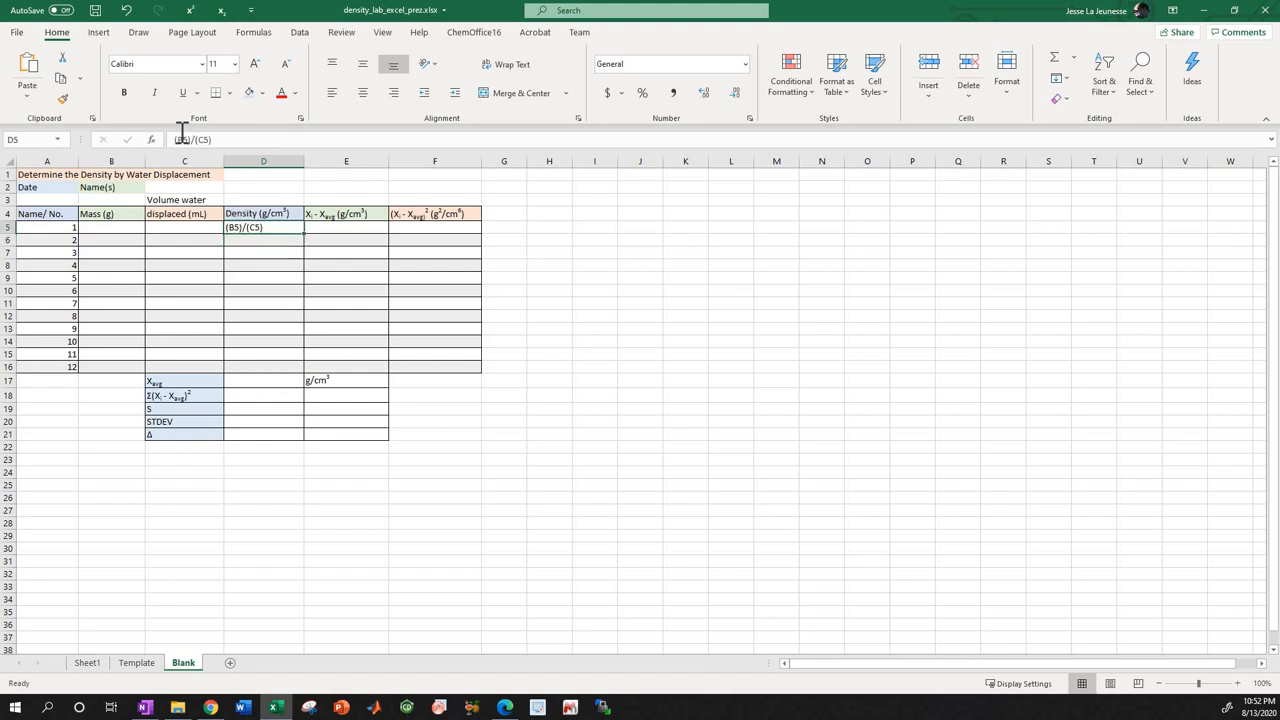
pyautogui.click(174, 140)
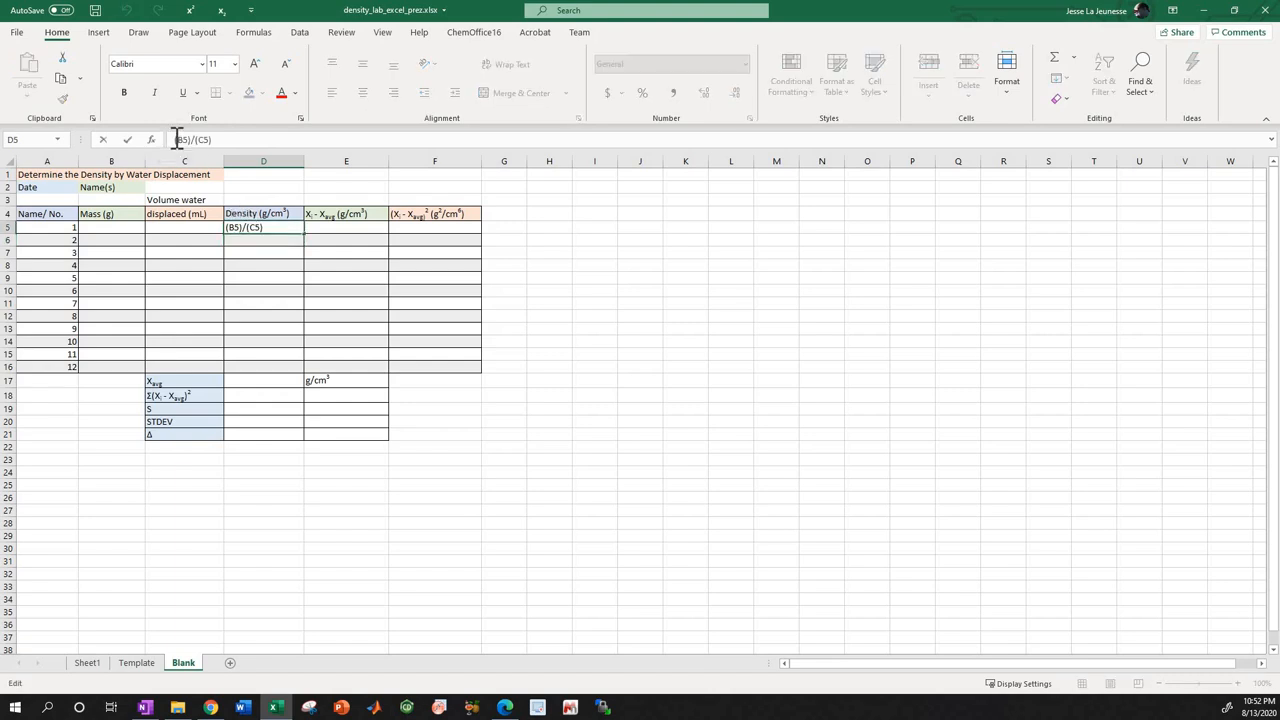
pyautogui.write('=')
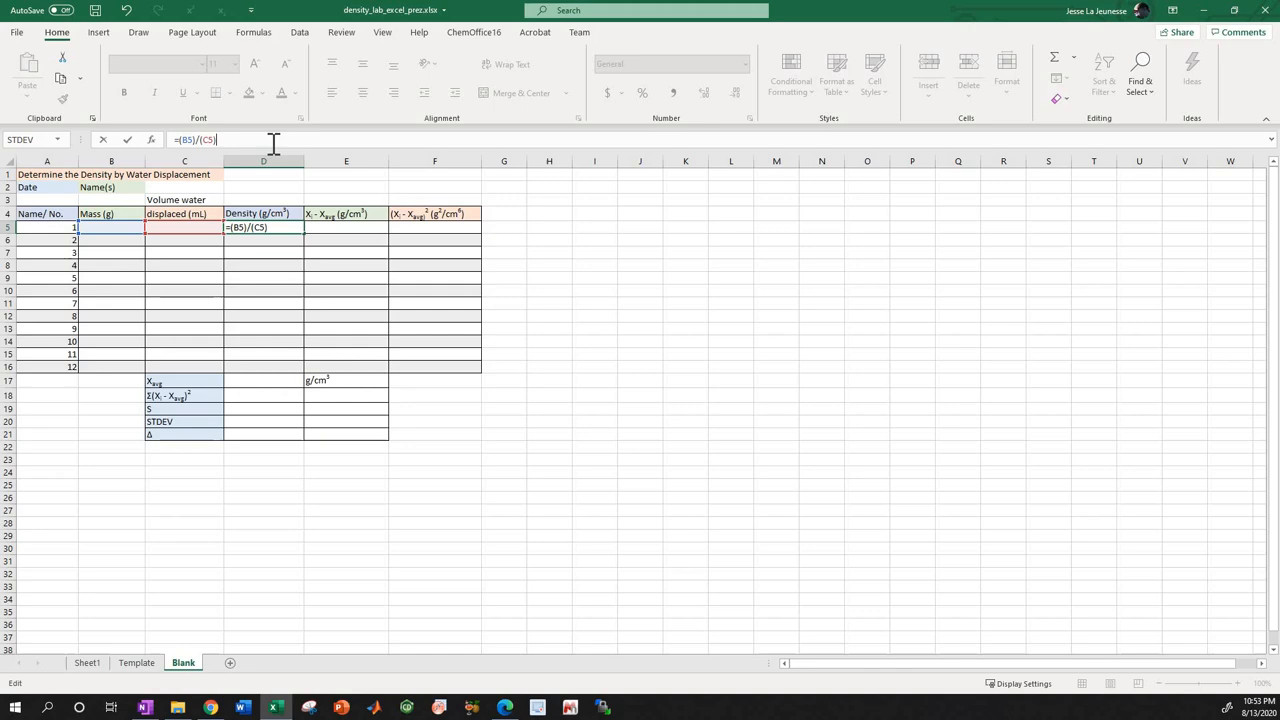
pyautogui.press('Return')
# Inspect the density formula in D5 and the mass and volume cells it references.
pyautogui.scroll(3, 42, 236)
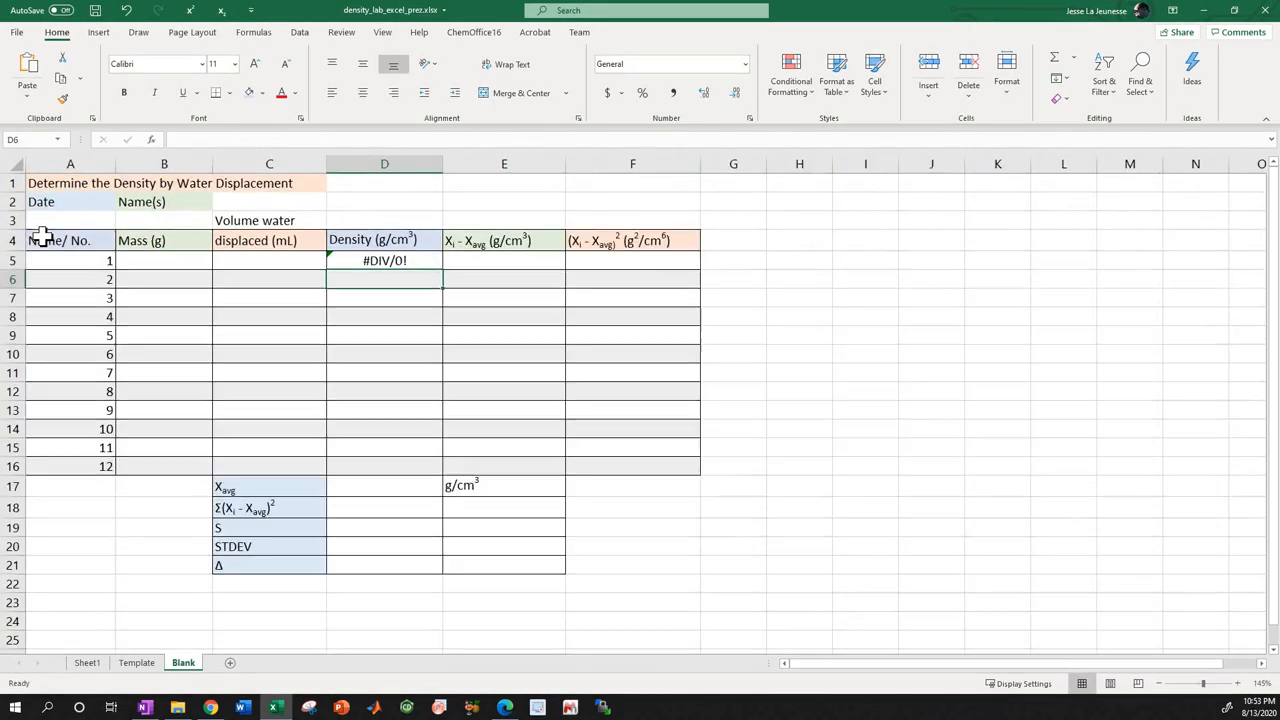
pyautogui.click(370, 260)
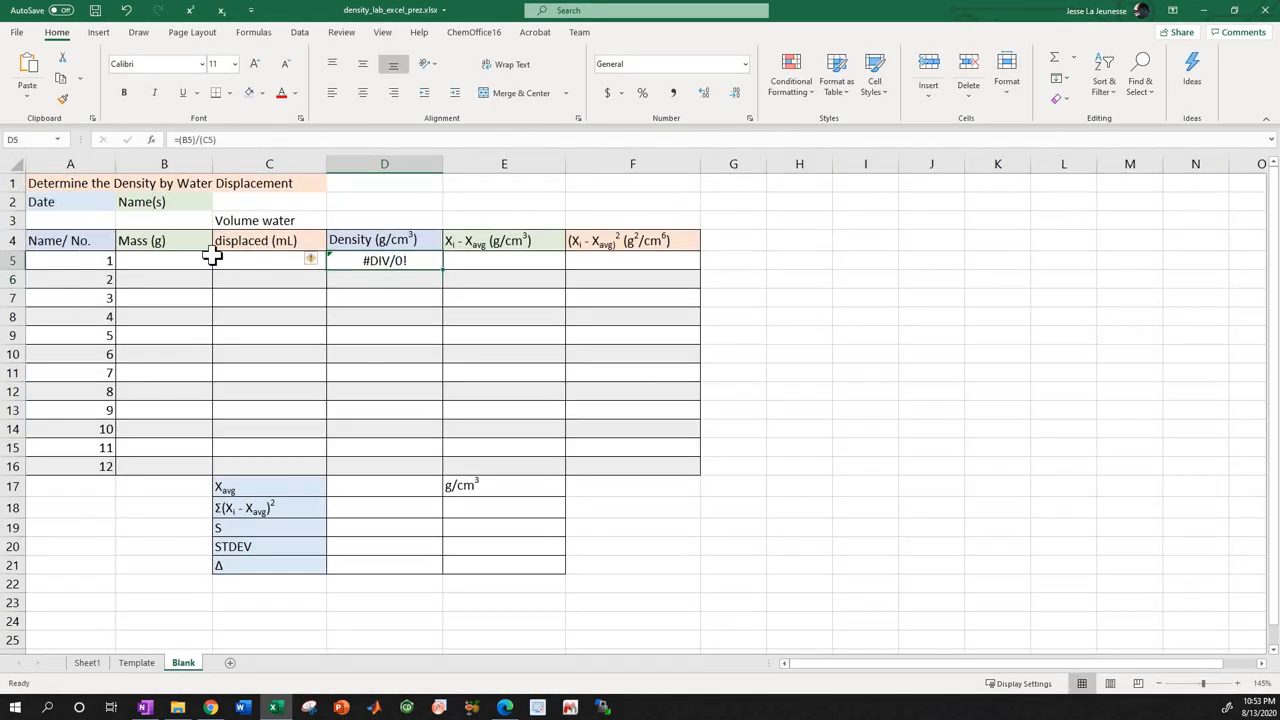
pyautogui.scroll(1, 71, 251)
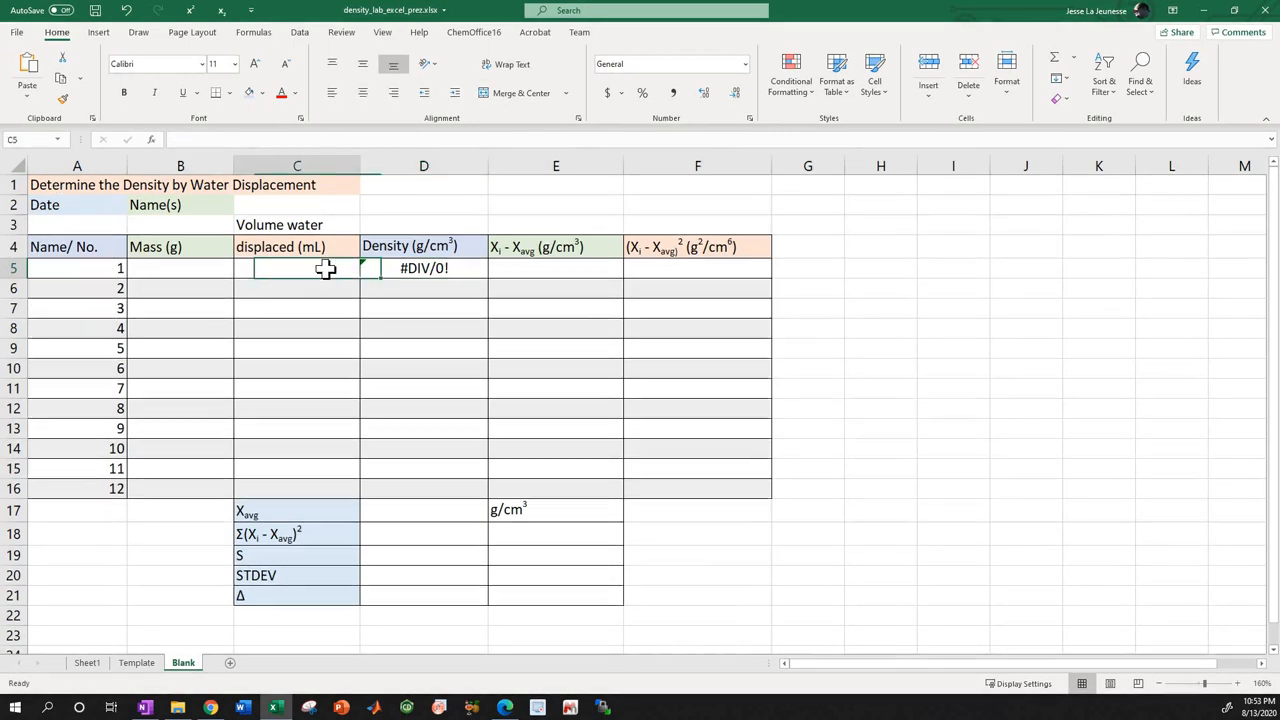
pyautogui.click(340, 137)
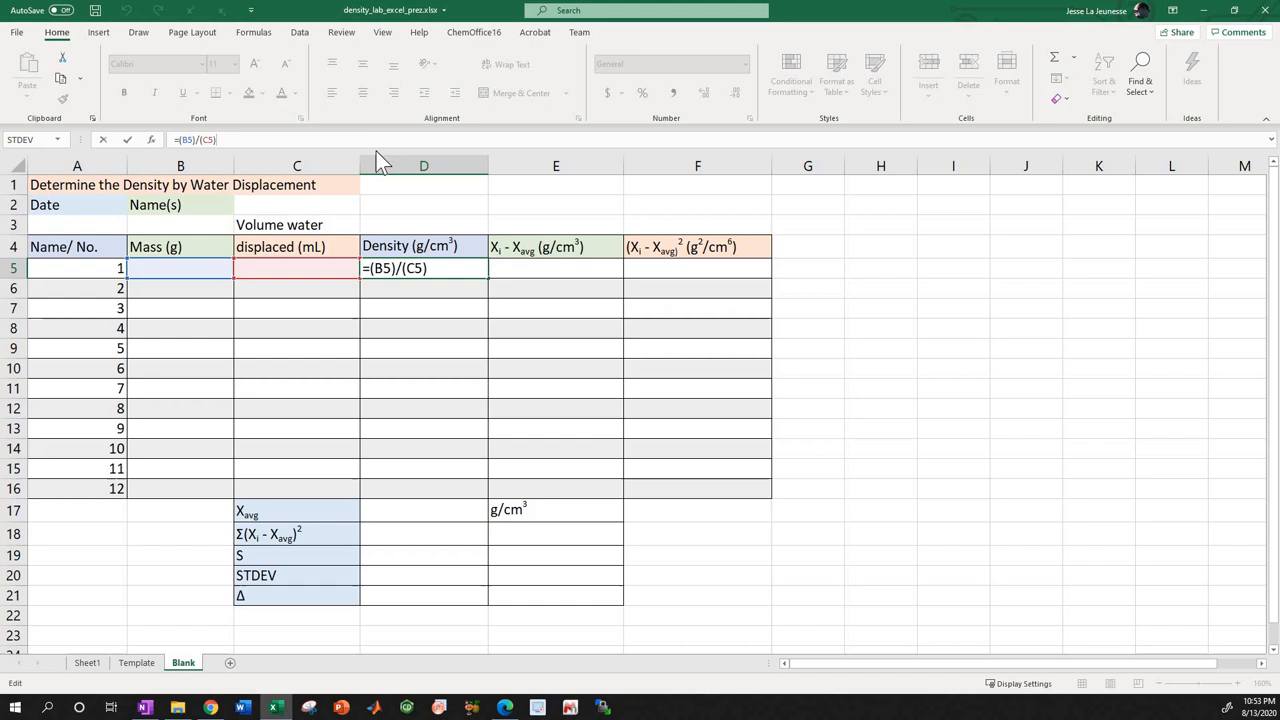
pyautogui.press('Return')
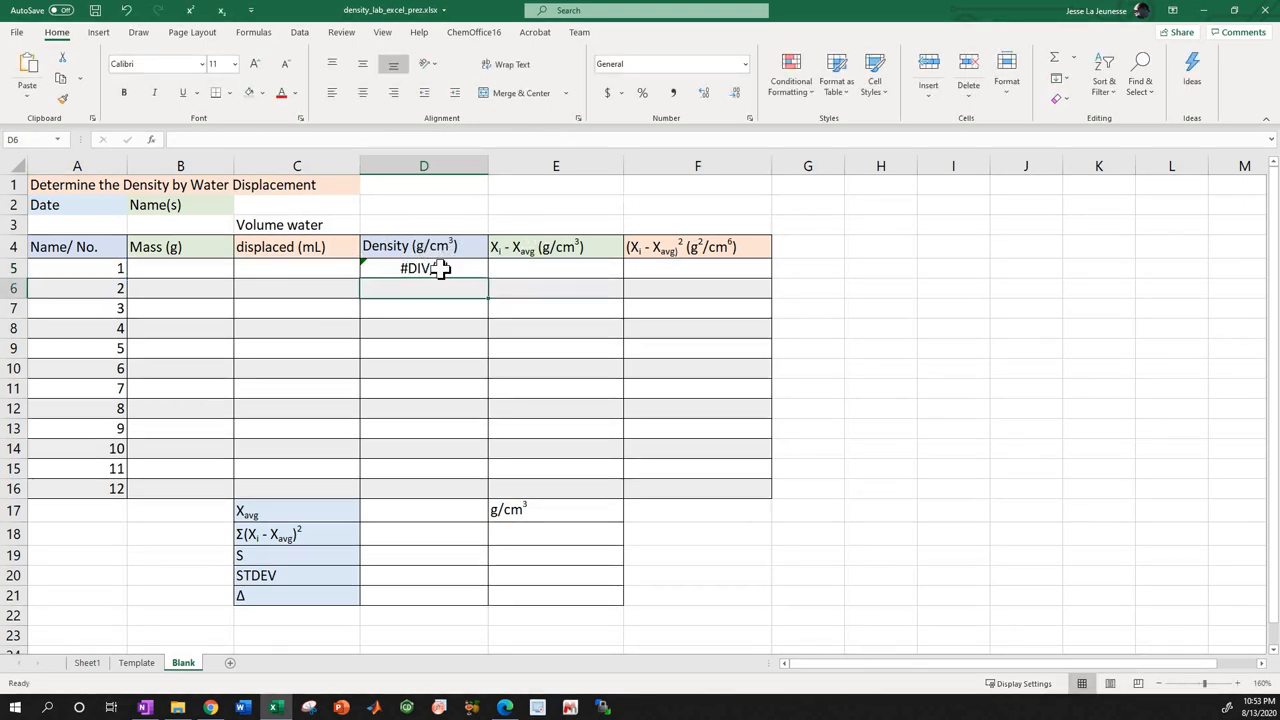
# Test the density formula with a mass of 1 in B5 and a displaced volume of 1 in C5.
pyautogui.click(200, 264)
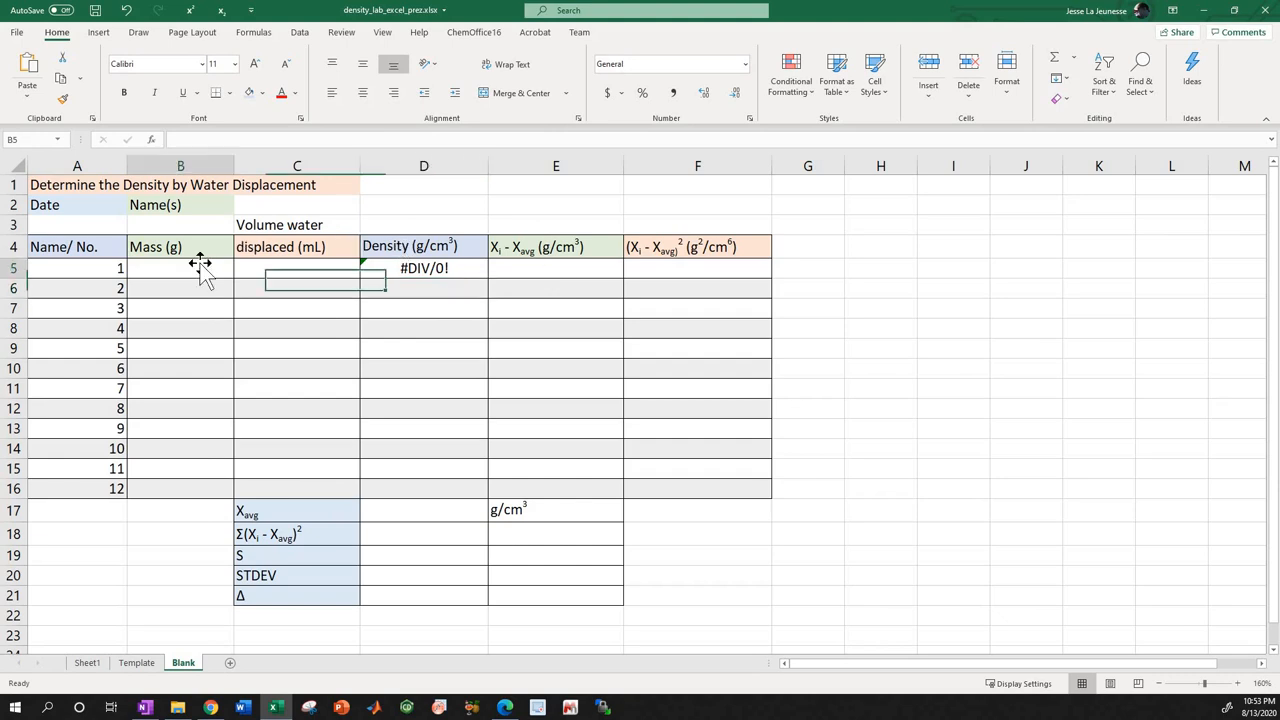
pyautogui.write('1')
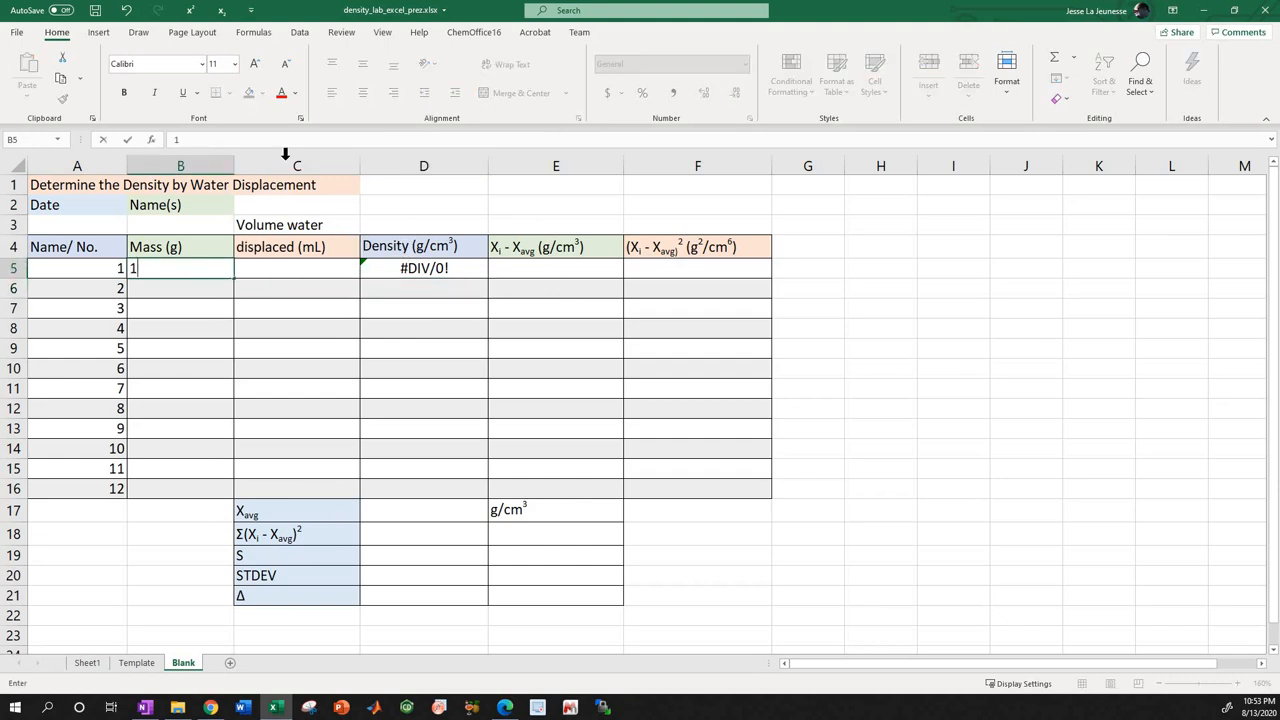
pyautogui.click(269, 274)
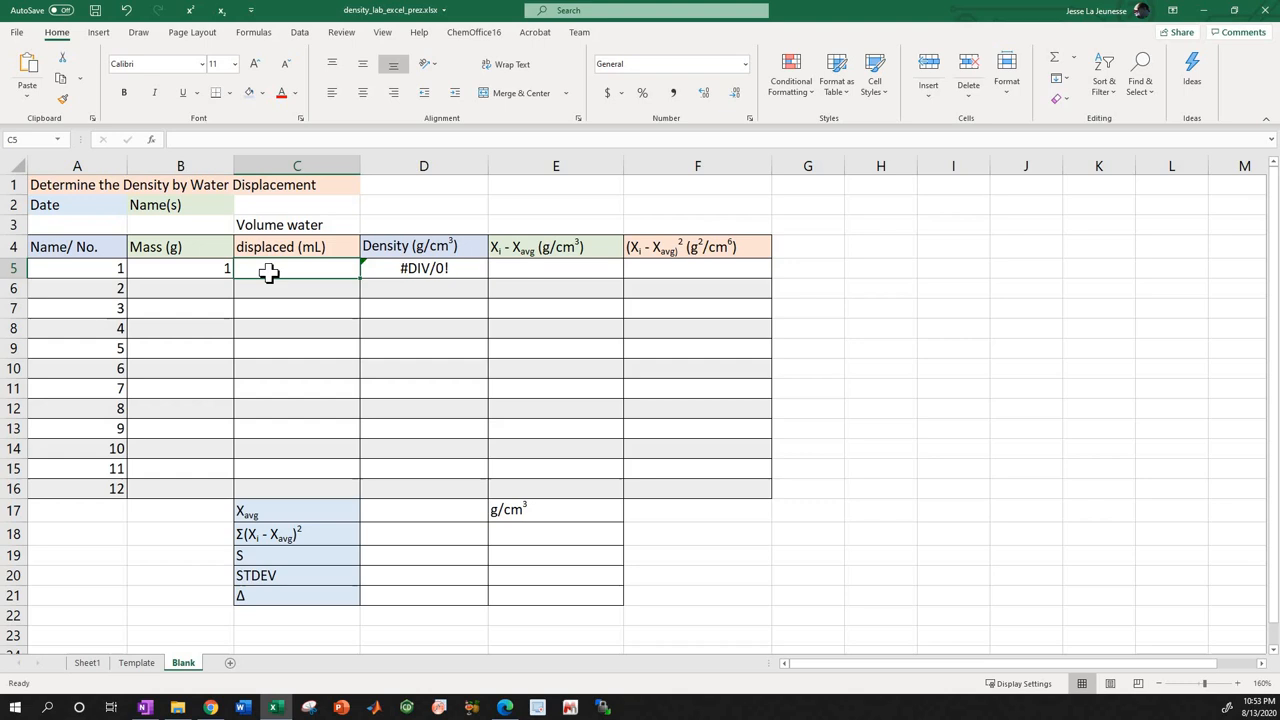
pyautogui.write('1')
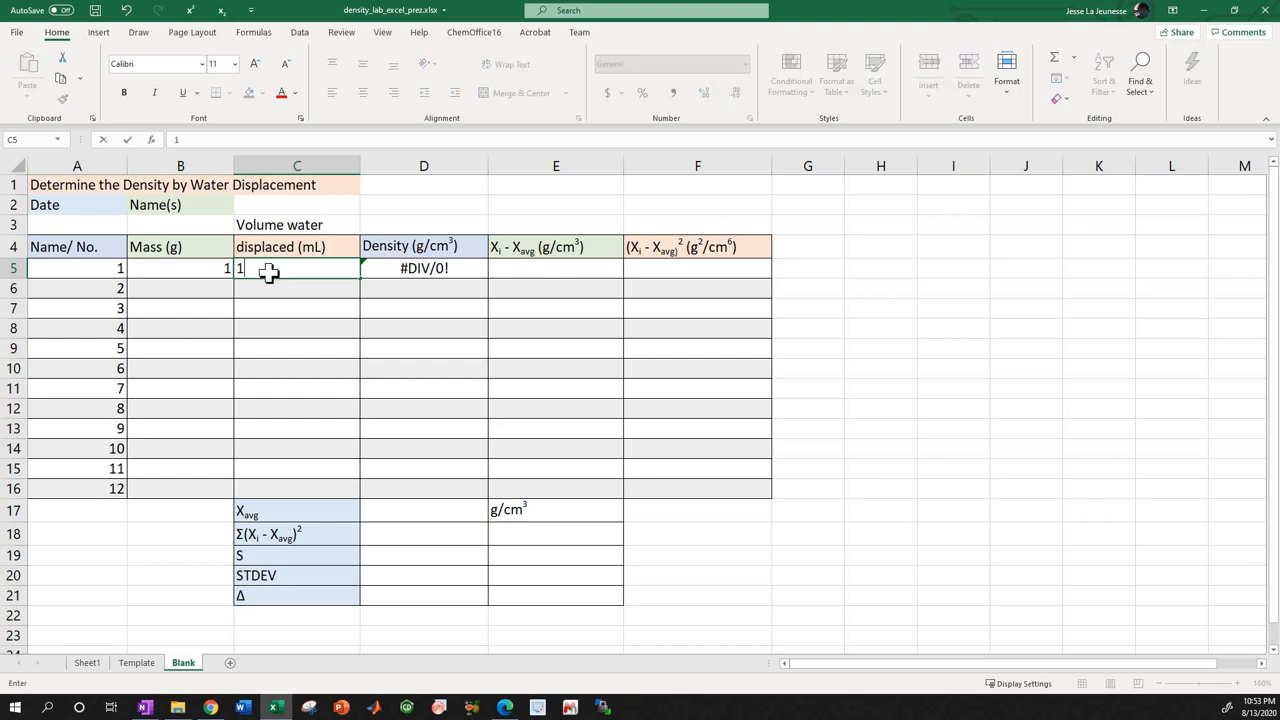
pyautogui.press('Return')
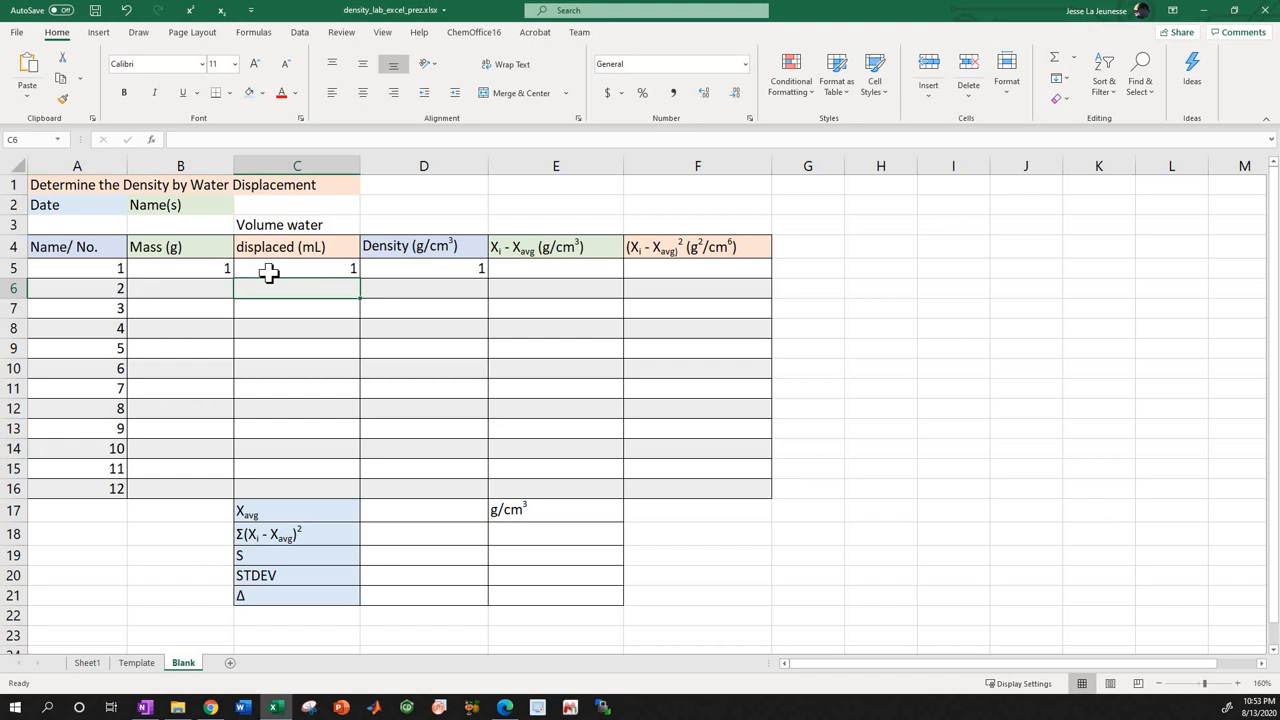
# Clear the test values from mass cell B5 and volume cell C5.
pyautogui.click(192, 268)
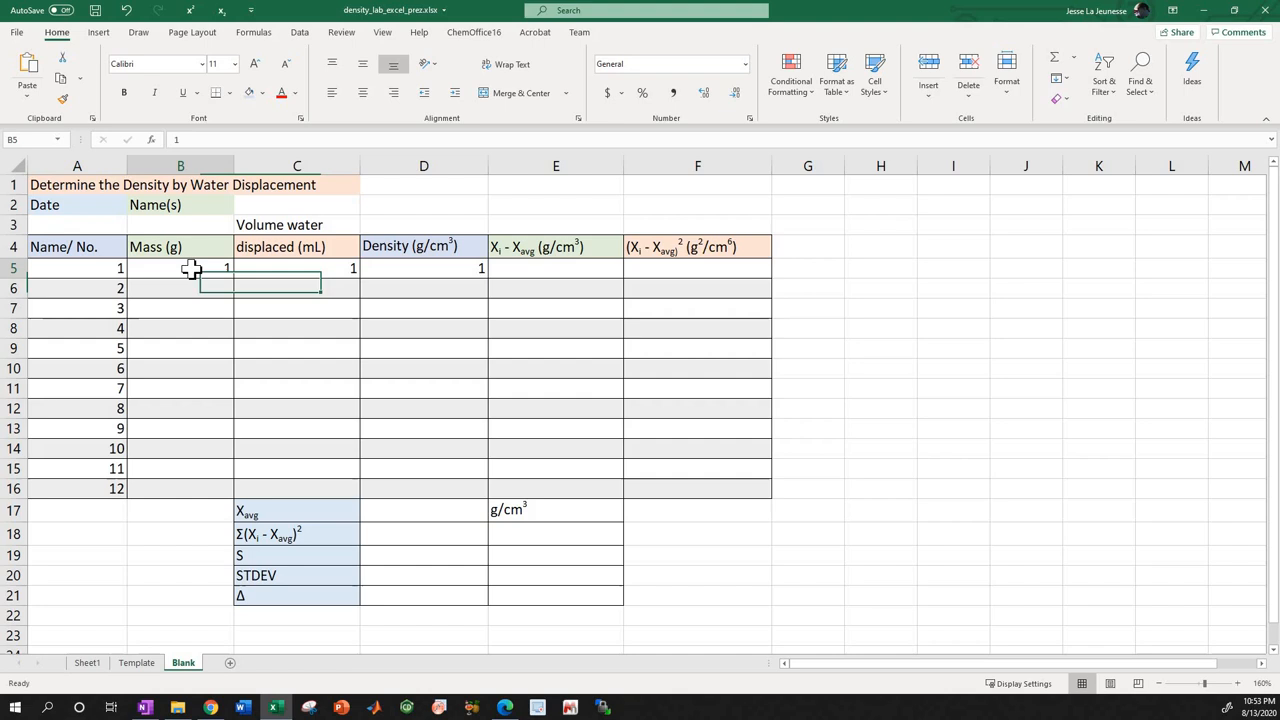
pyautogui.press('Right')
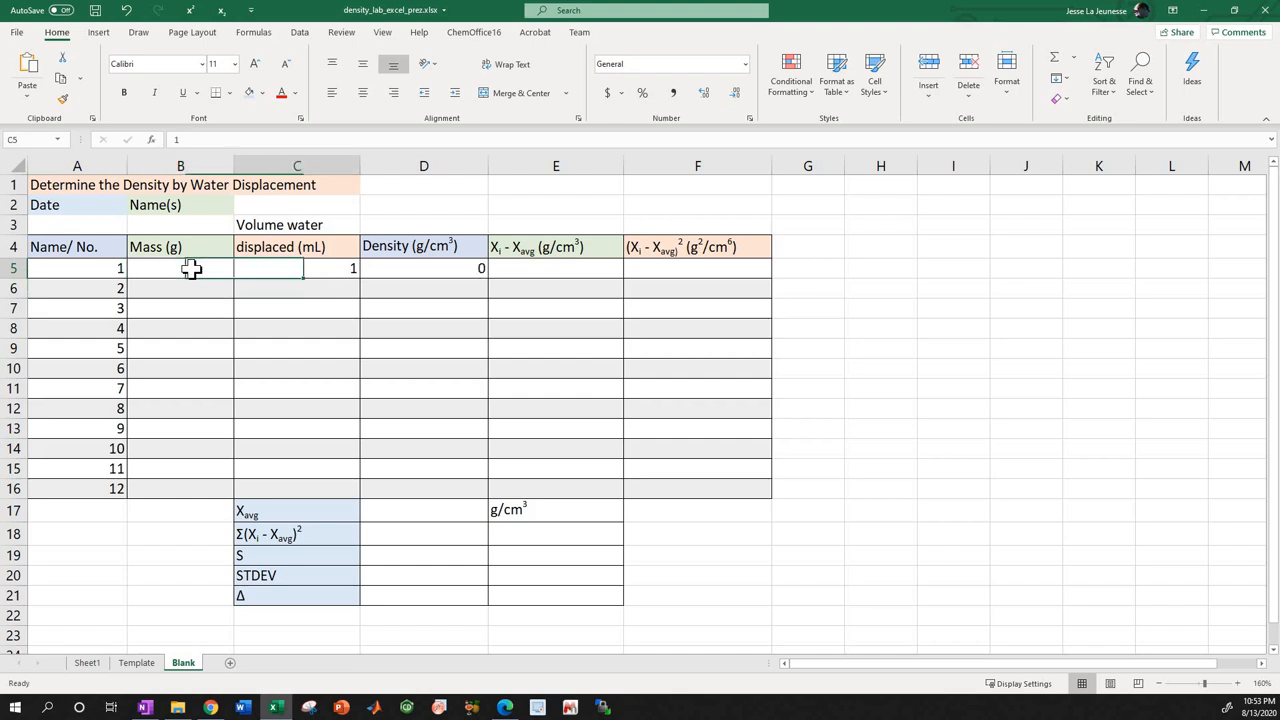
pyautogui.press('Delete')
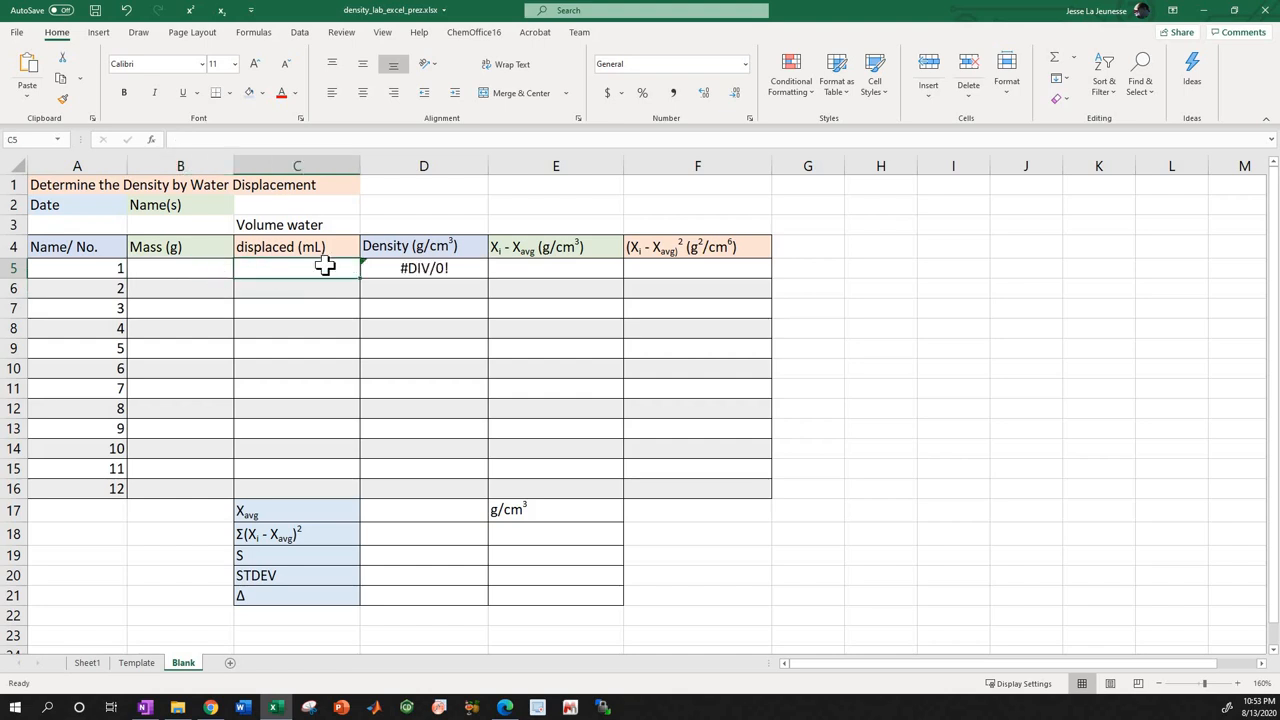
# Review the D5 formula's references and compare them with the number, mass, volume and density cells of samples 2 and 3.
pyautogui.click(410, 276)
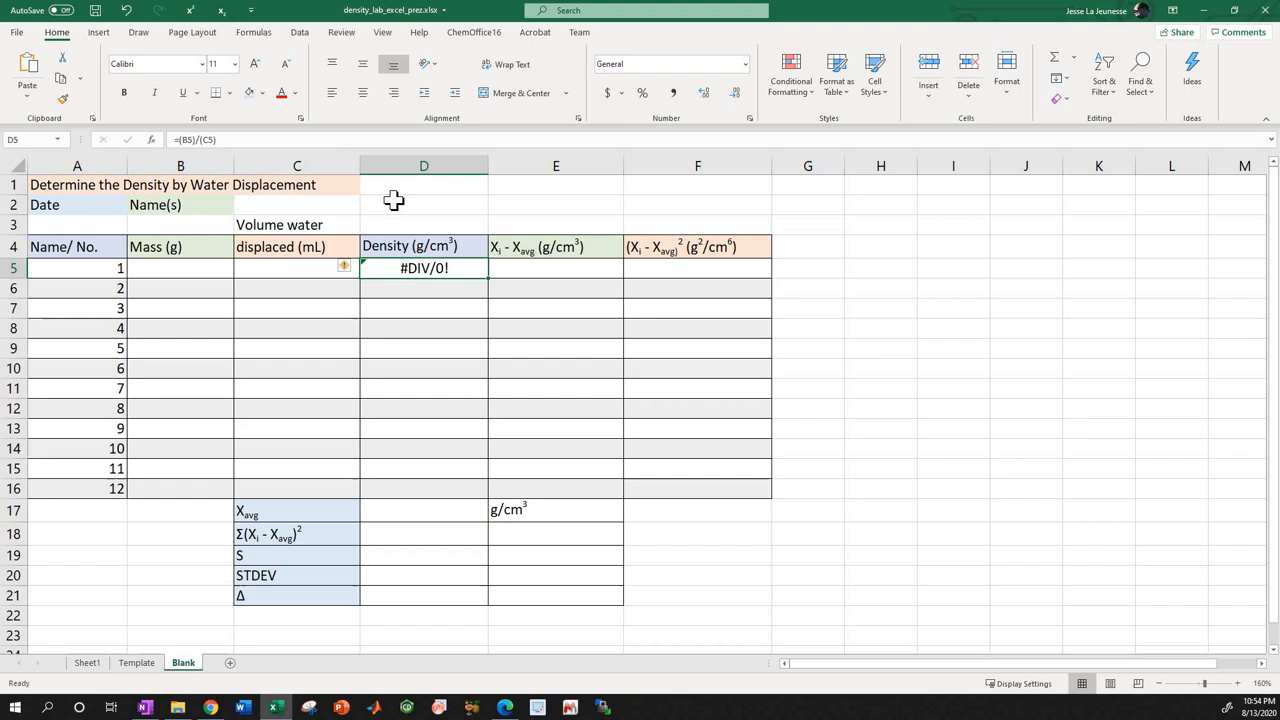
pyautogui.click(330, 133)
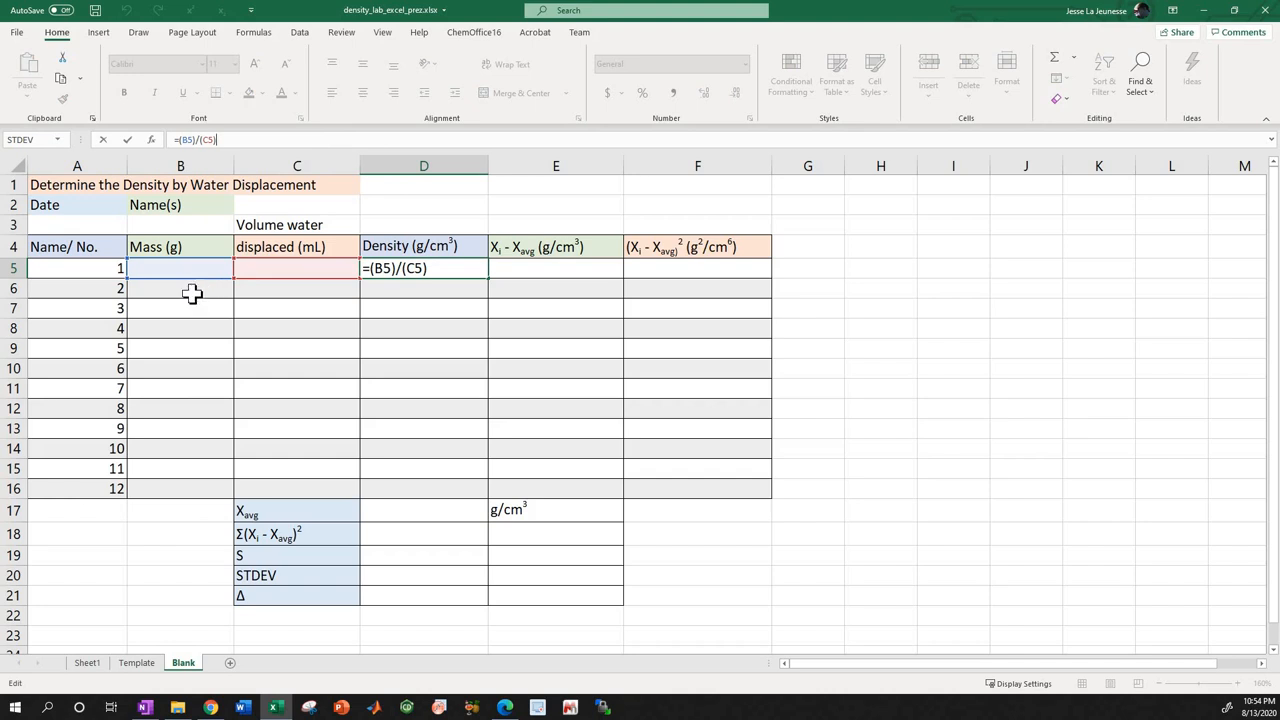
pyautogui.click(106, 289)
pyautogui.press('Right')
pyautogui.press('Right')
pyautogui.press('Right')
pyautogui.press('Right')
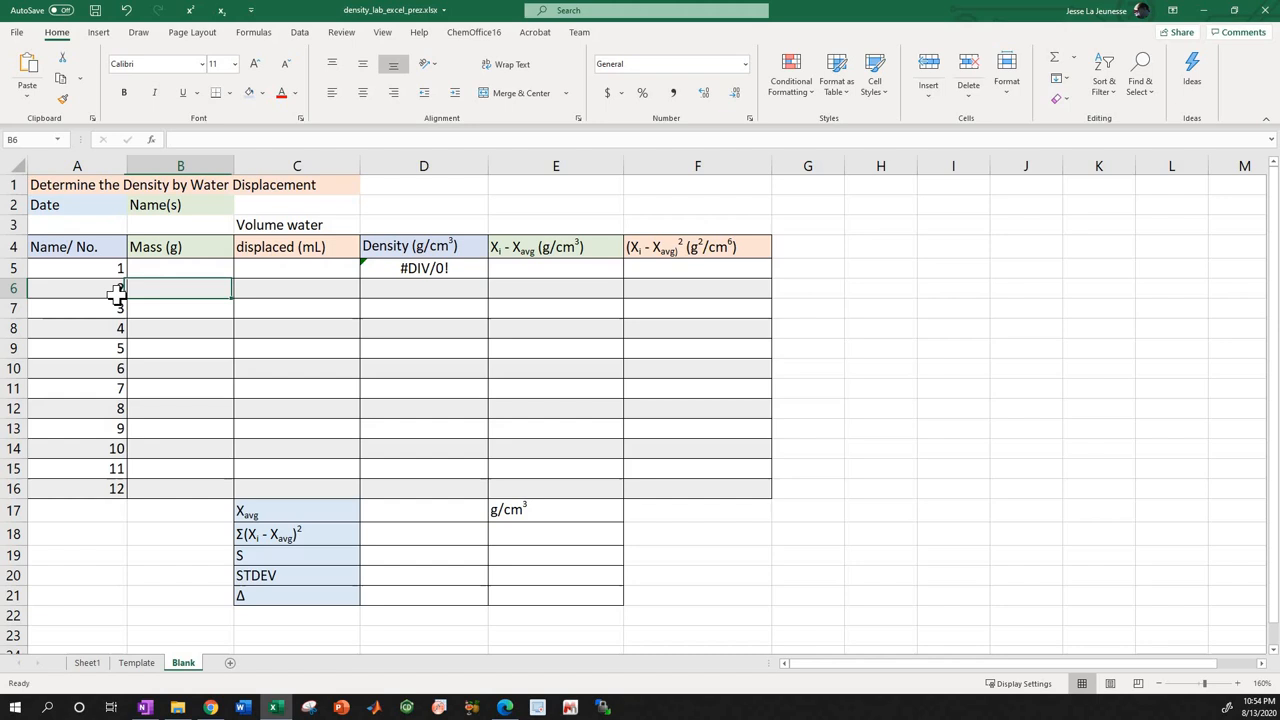
pyautogui.press('Left')
pyautogui.press('Left')
pyautogui.press('Left')
pyautogui.press('Left')
pyautogui.press('Down')
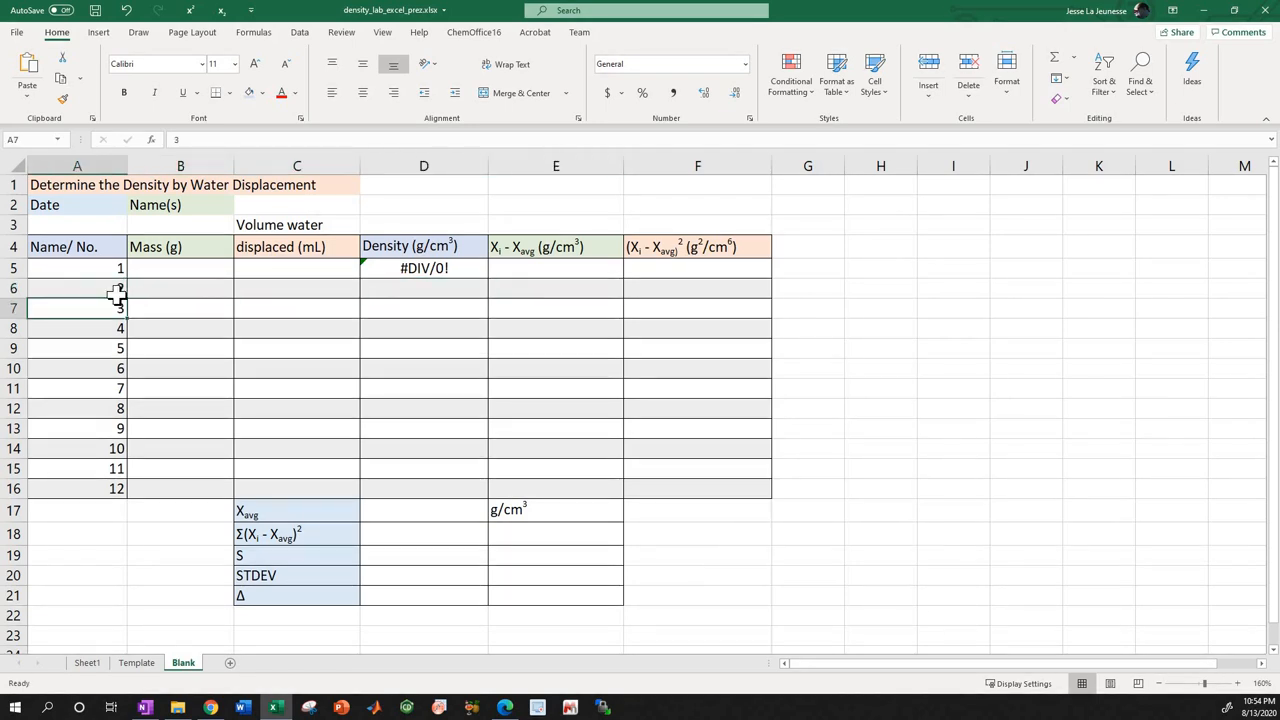
pyautogui.press('Right')
pyautogui.press('Right')
pyautogui.press('Right')
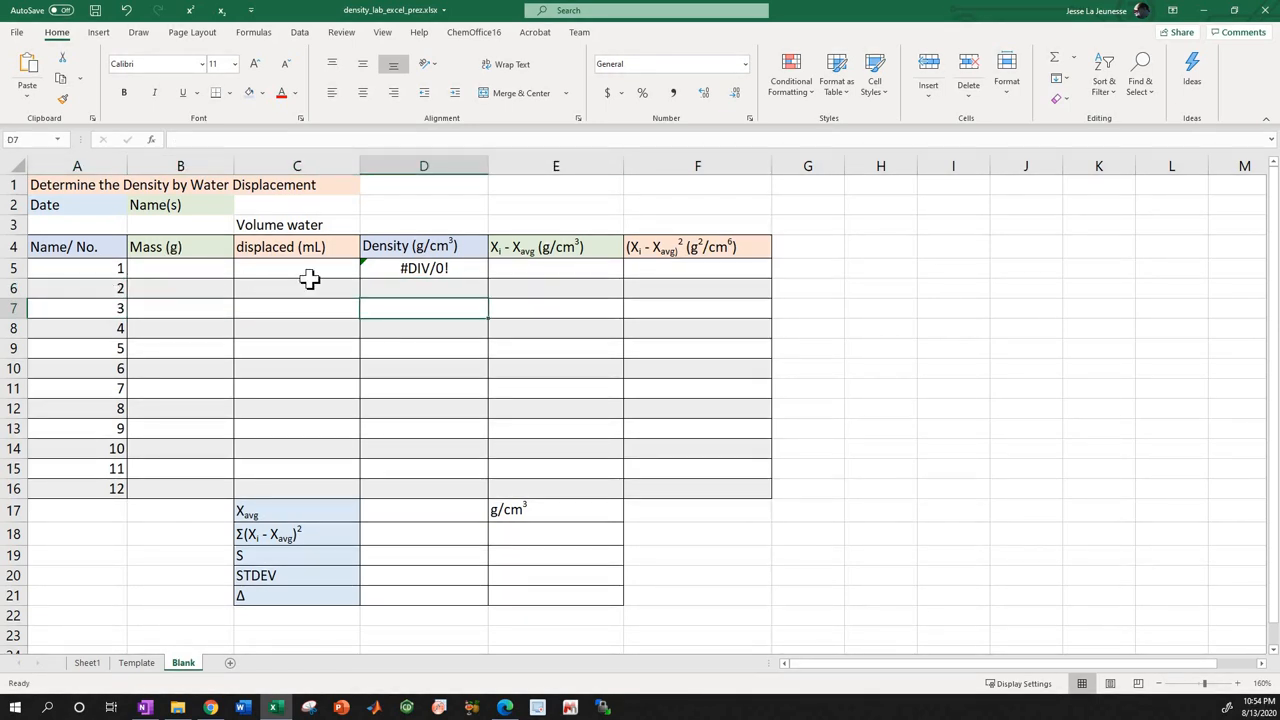
# Copy the density formula from D5 and paste only the formula into D6:D16 for samples 2 to 12.
pyautogui.click(394, 269)
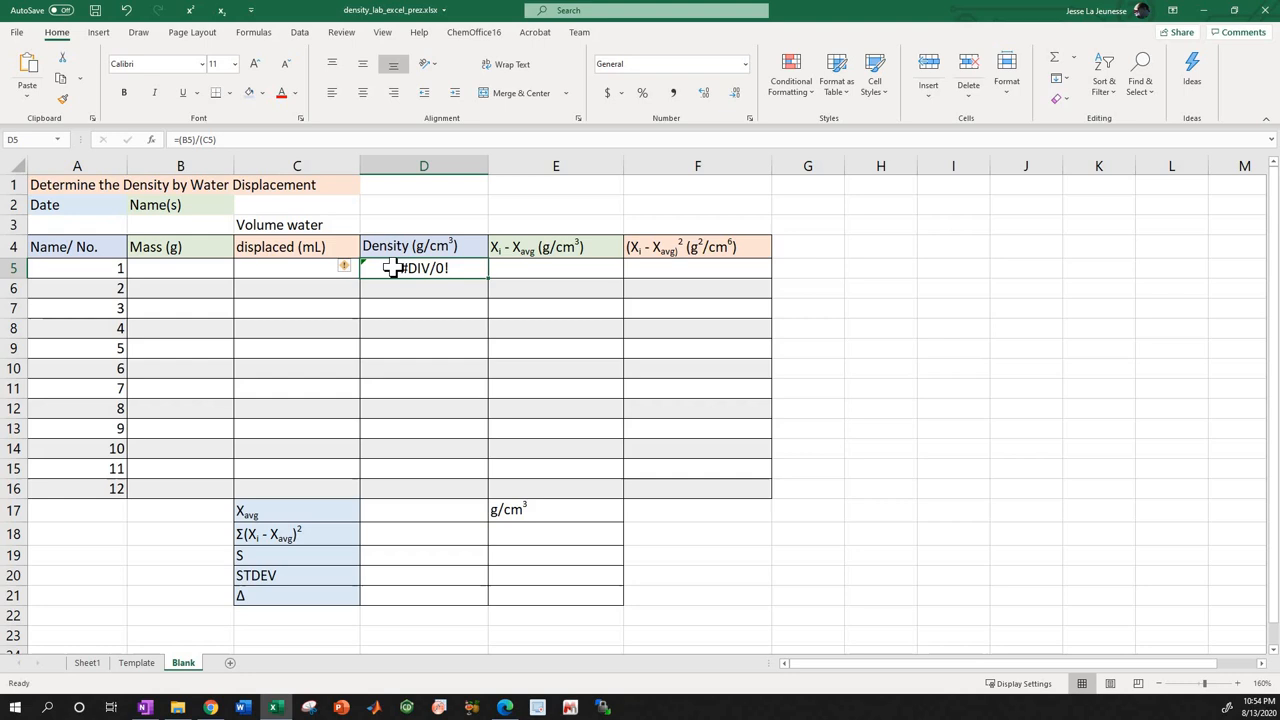
pyautogui.rightClick(395, 270)
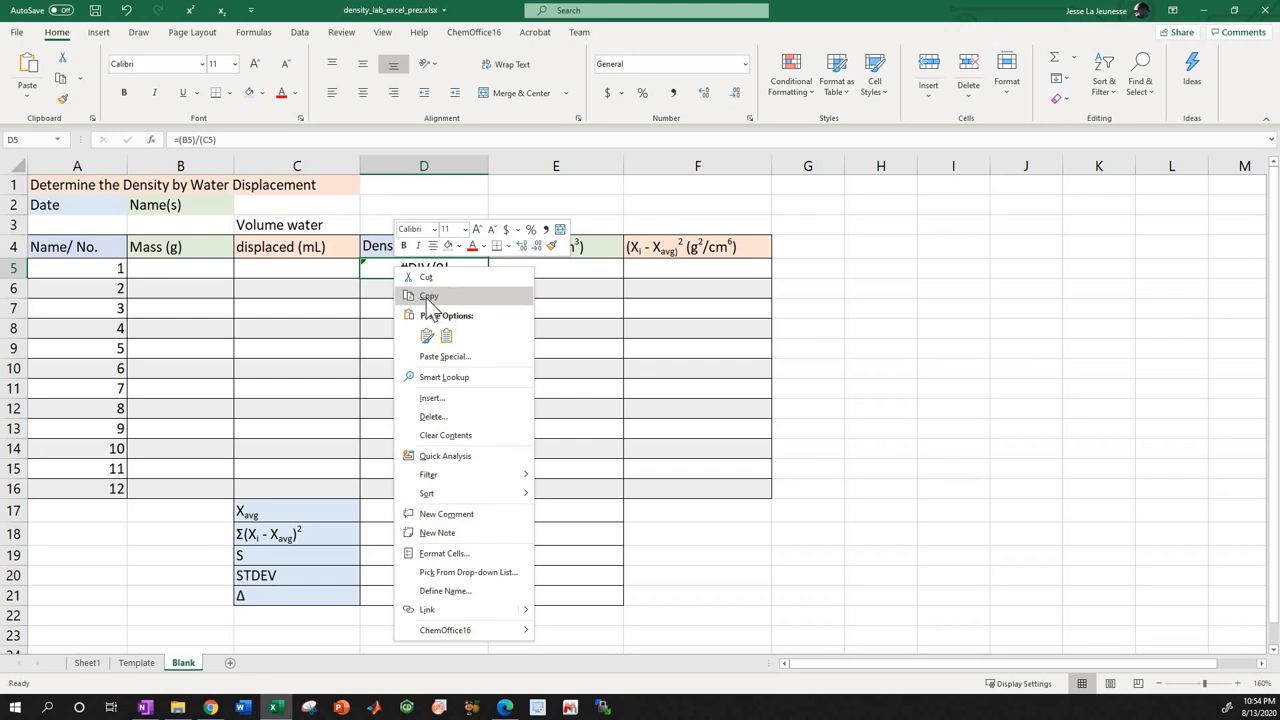
pyautogui.click(427, 298)
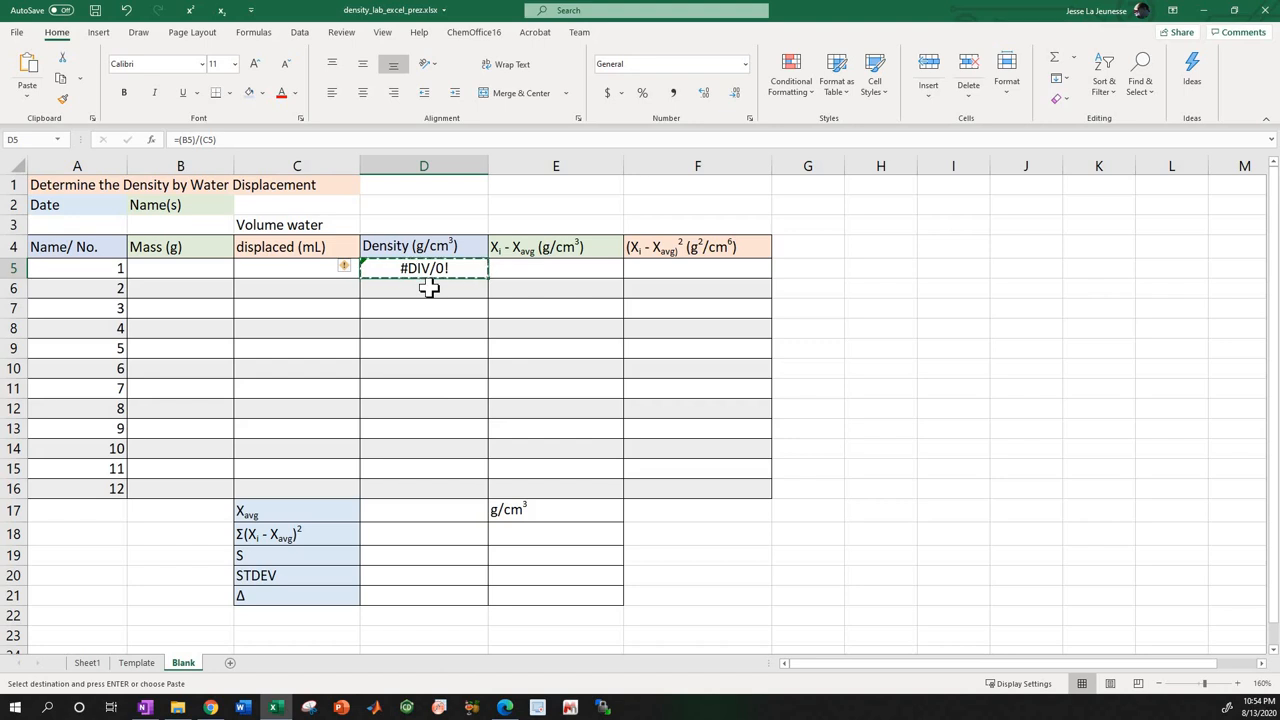
pyautogui.click(428, 288)
pyautogui.moveTo(428, 288); pyautogui.dragTo(392, 488)
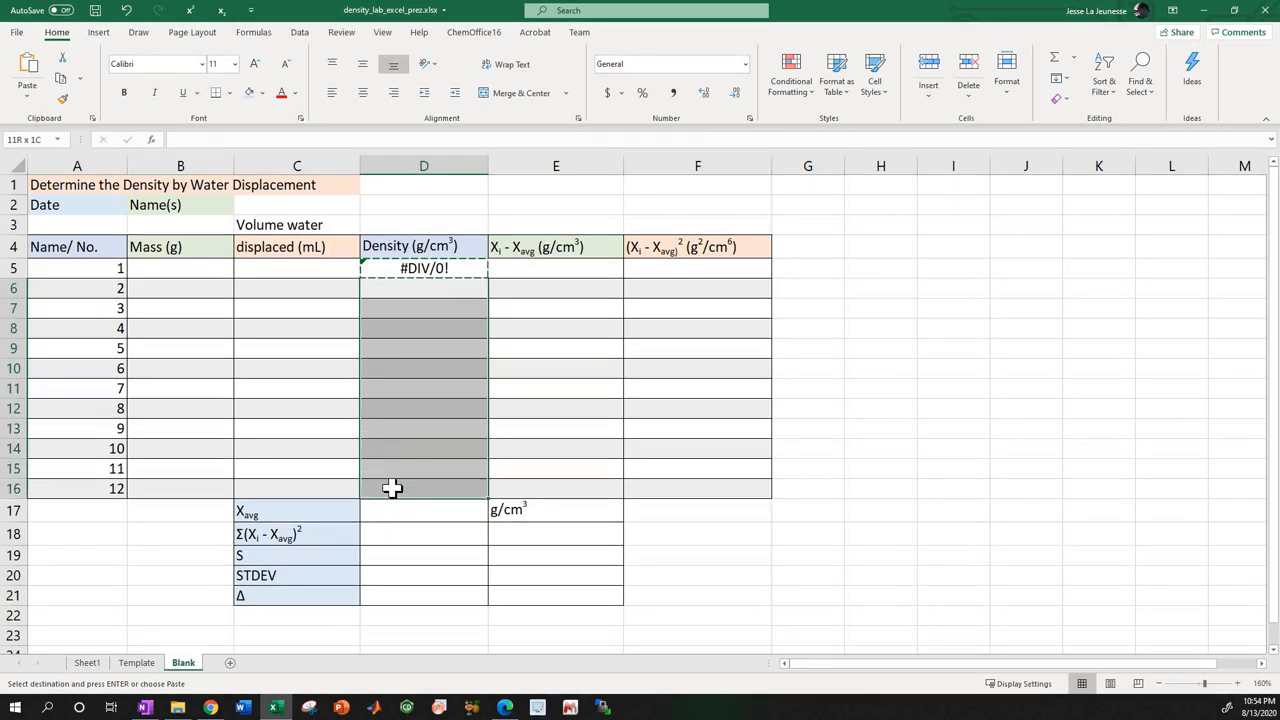
pyautogui.moveTo(392, 488); pyautogui.dragTo(392, 488)
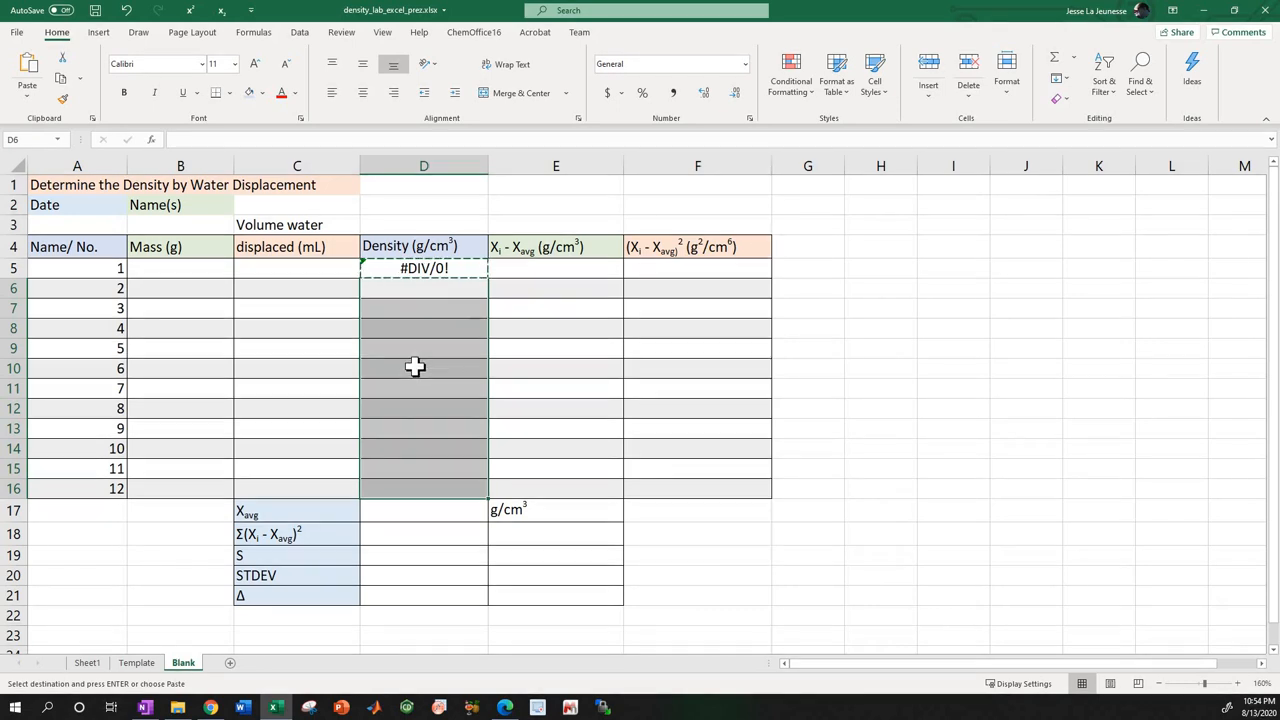
pyautogui.rightClick(411, 299)
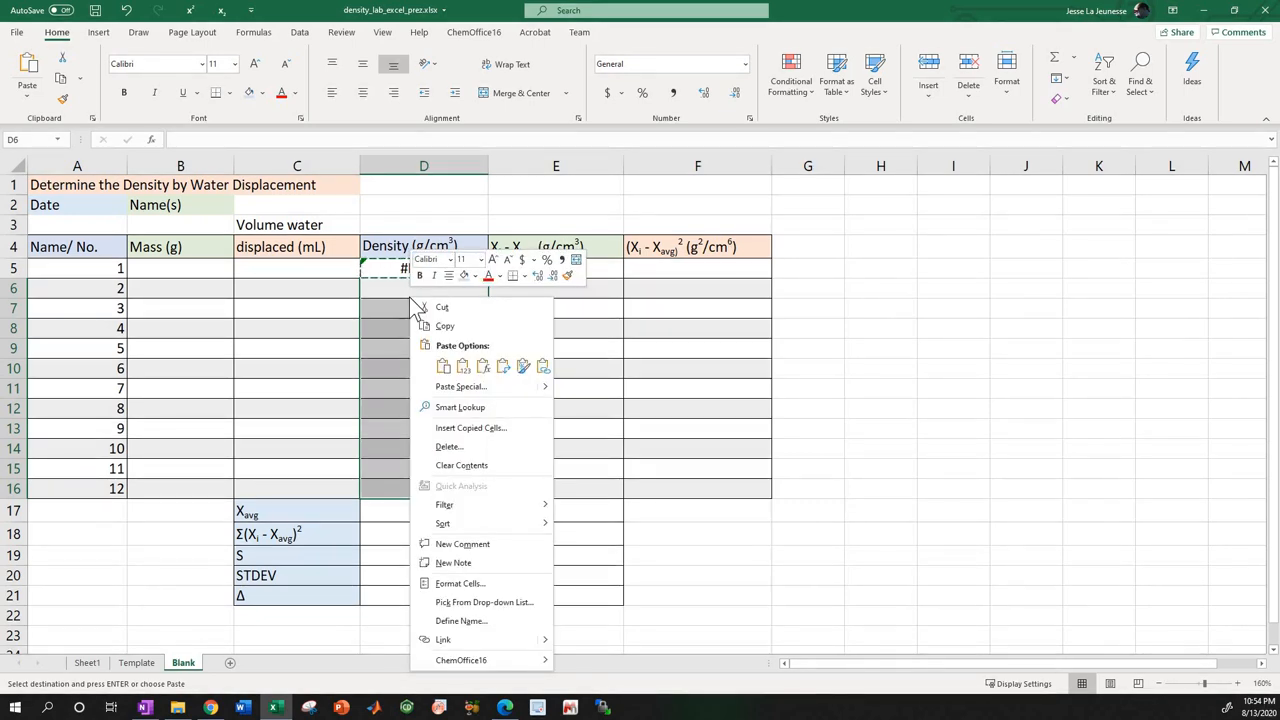
pyautogui.click(437, 362)
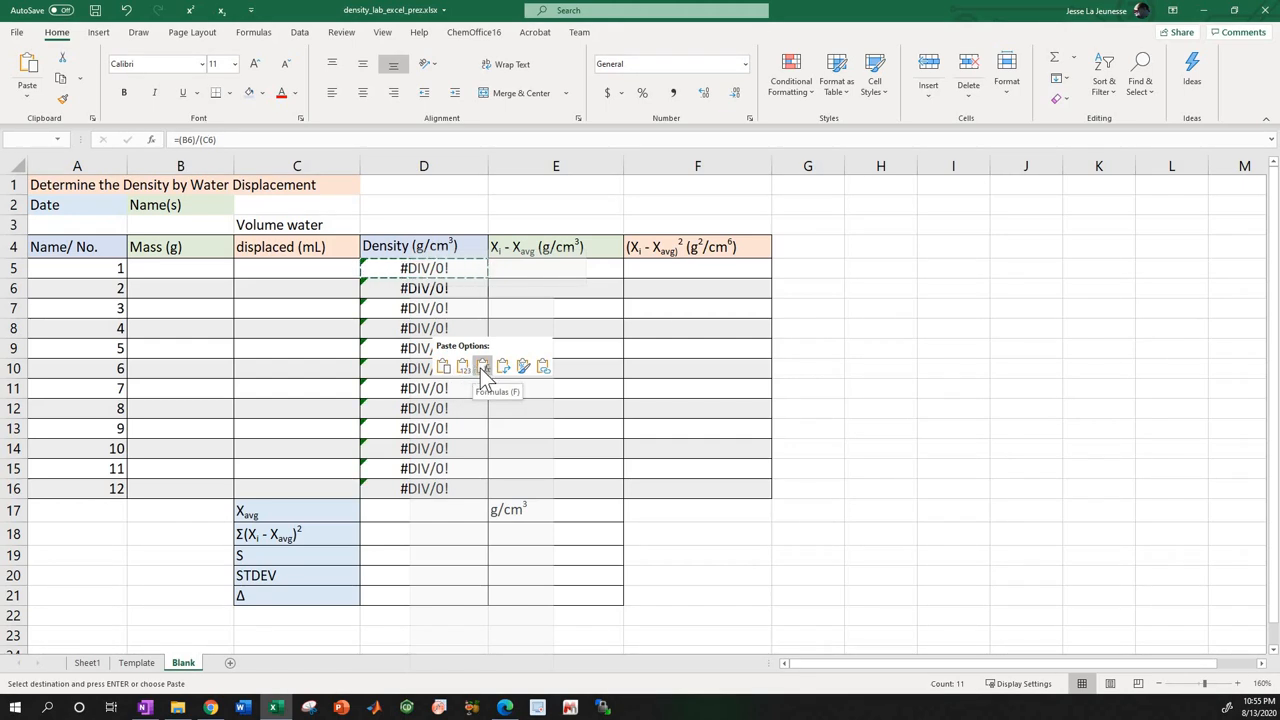
pyautogui.click(480, 368)
# Compare the mass and volume cell references in the density formulas of D5 and D7.
pyautogui.click(410, 265)
pyautogui.click(423, 266)
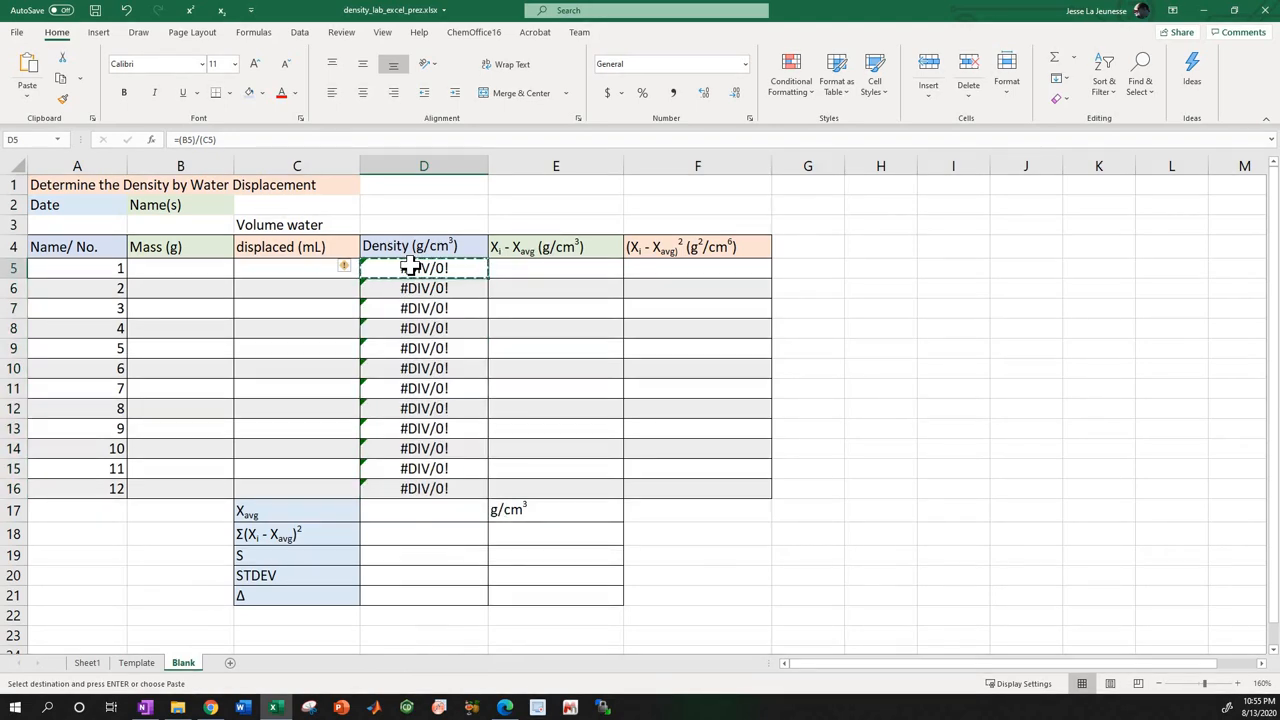
pyautogui.click(344, 136)
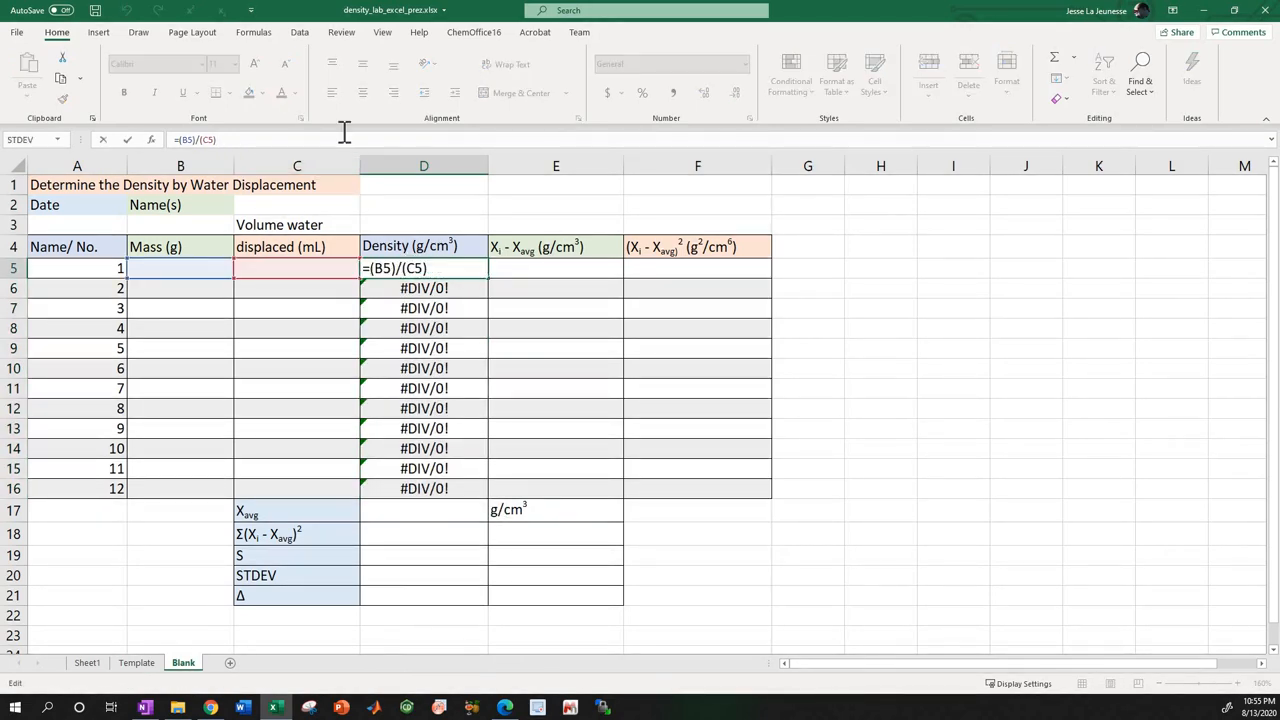
pyautogui.click(410, 307)
pyautogui.click(357, 133)
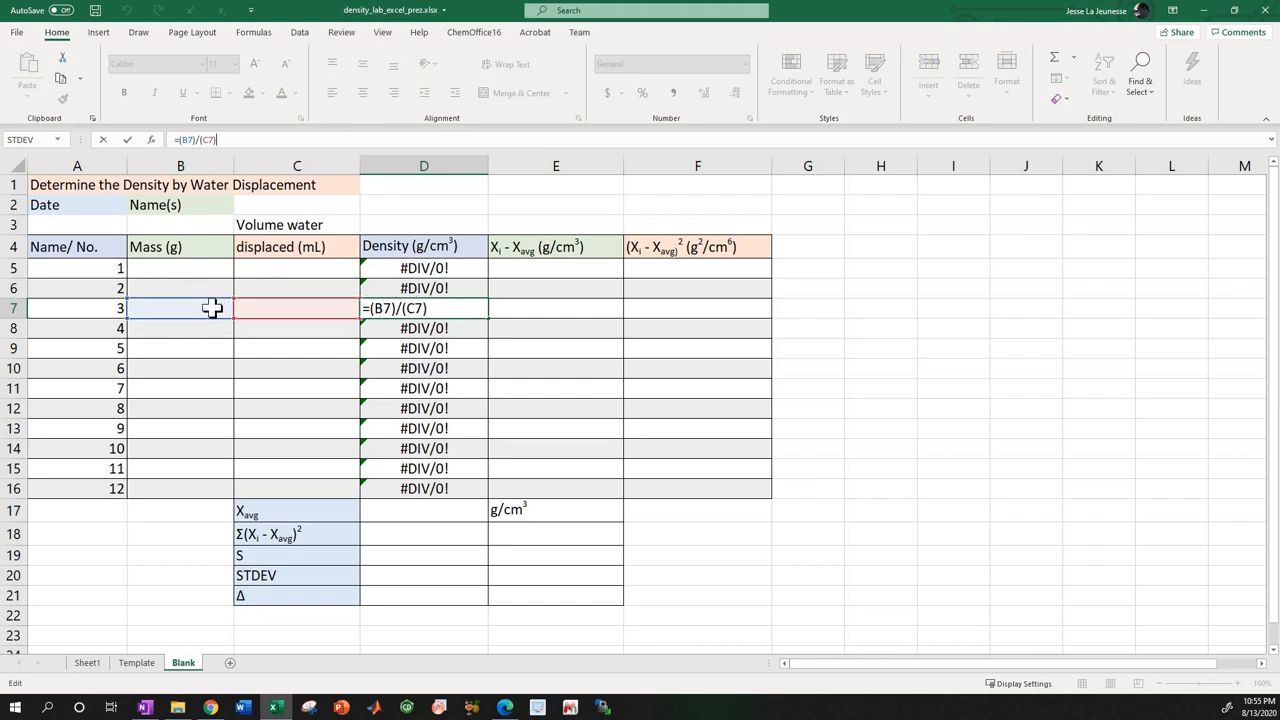
pyautogui.click(388, 252)
pyautogui.click(390, 268)
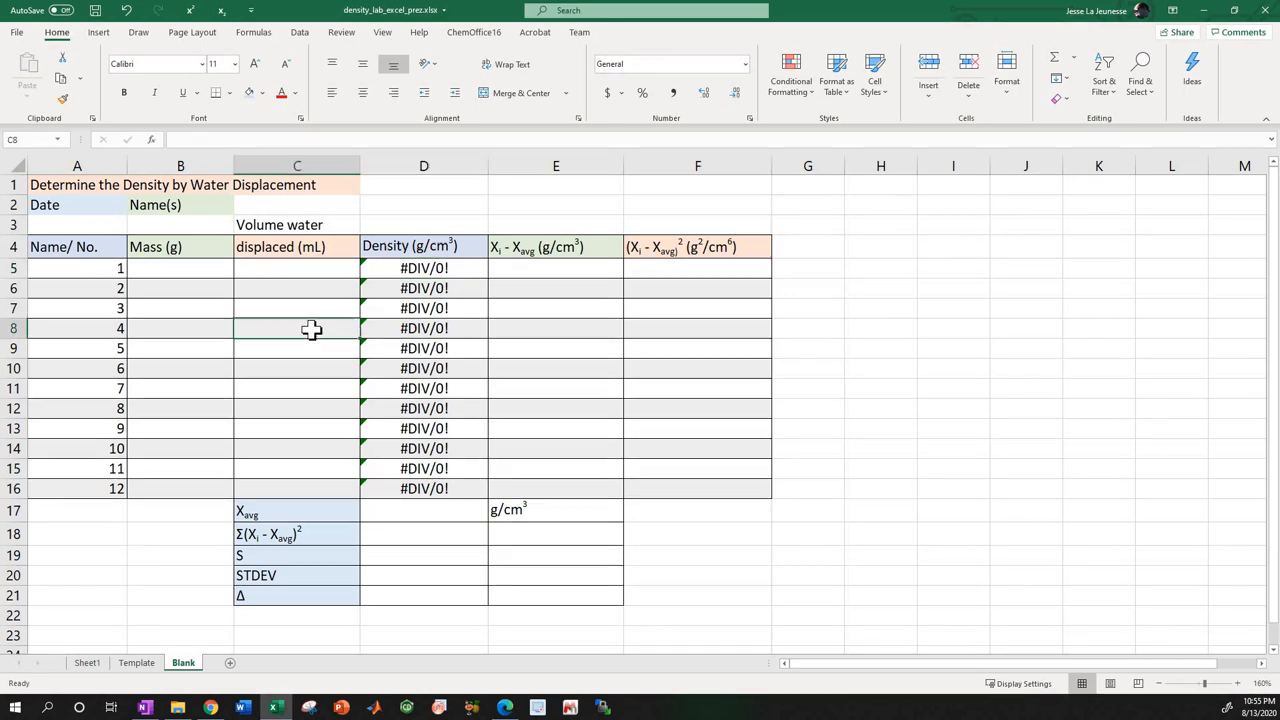
# Check the copied density formulas of samples 4 to 12 in D8:D16 for row-matching references.
pyautogui.click(385, 330)
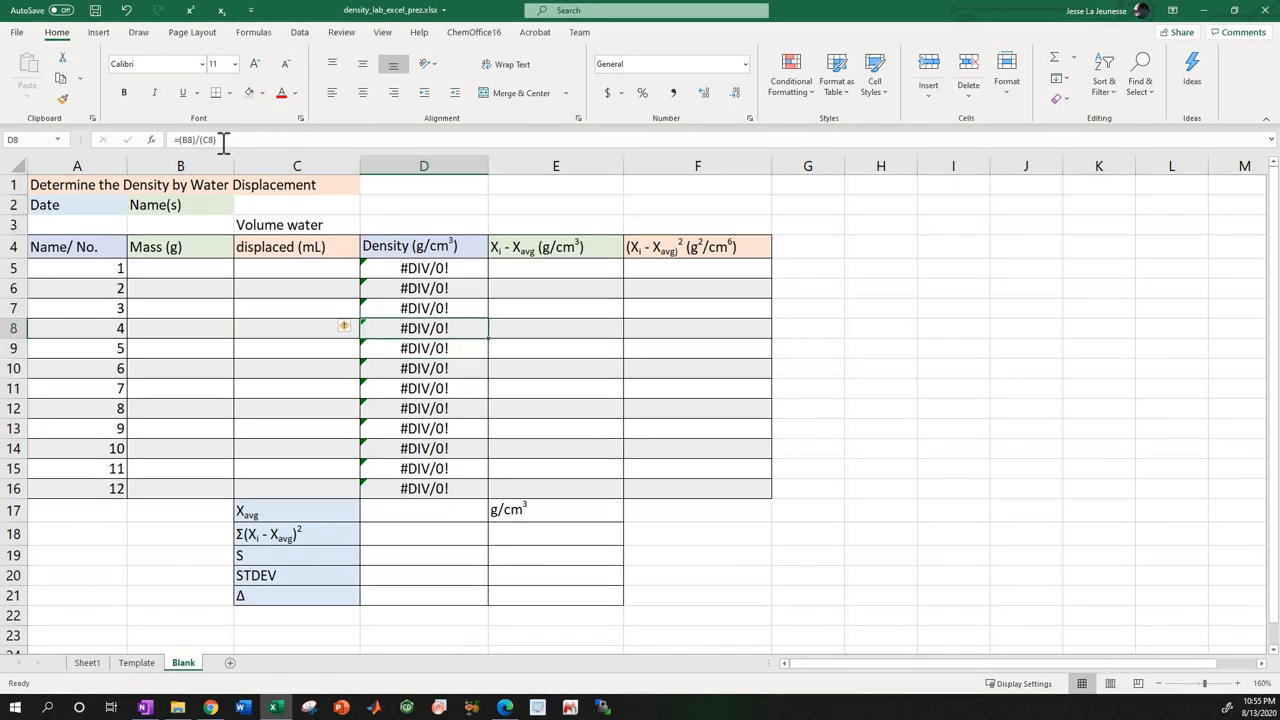
pyautogui.click(406, 350)
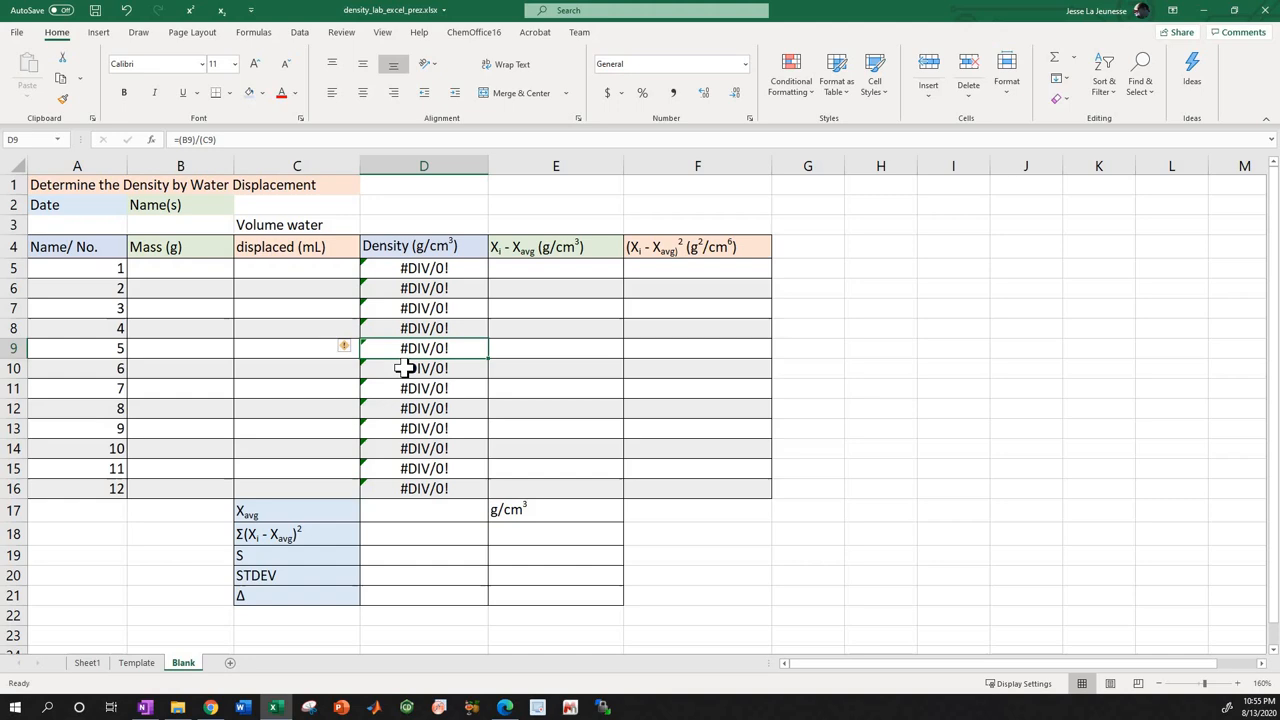
pyautogui.click(406, 368)
pyautogui.click(400, 389)
pyautogui.click(400, 409)
pyautogui.click(398, 430)
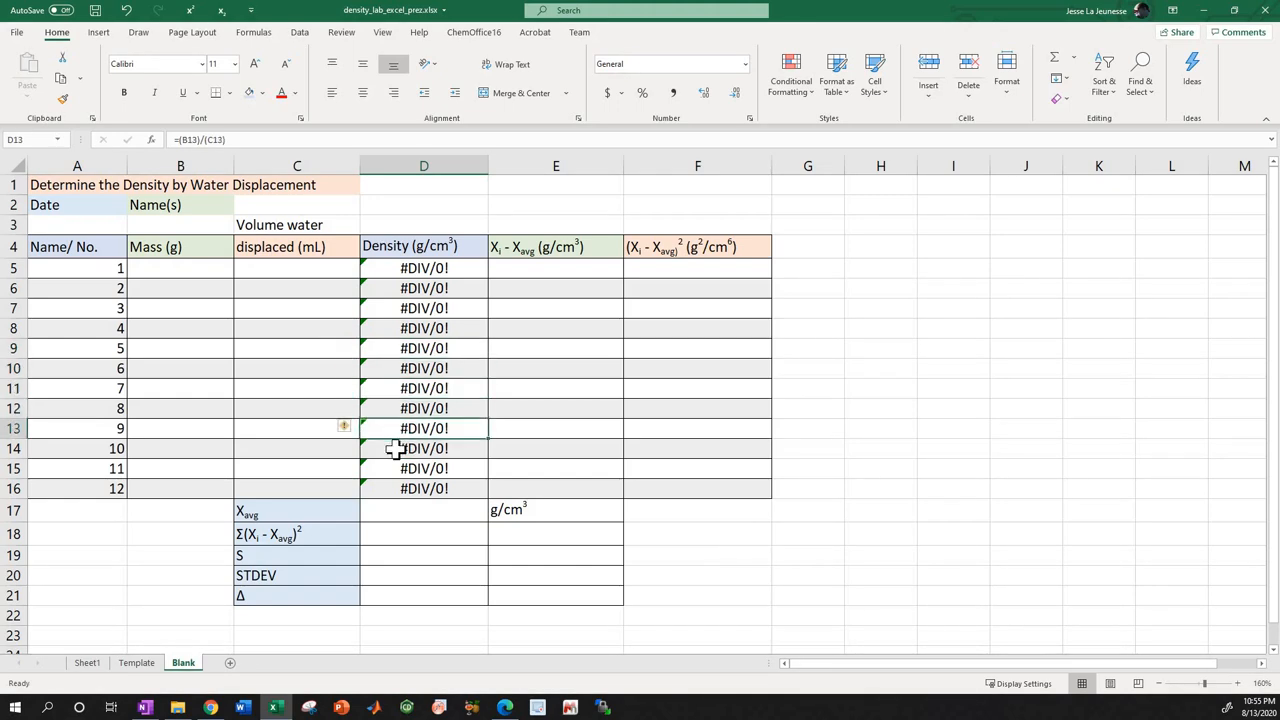
pyautogui.click(395, 450)
pyautogui.click(390, 470)
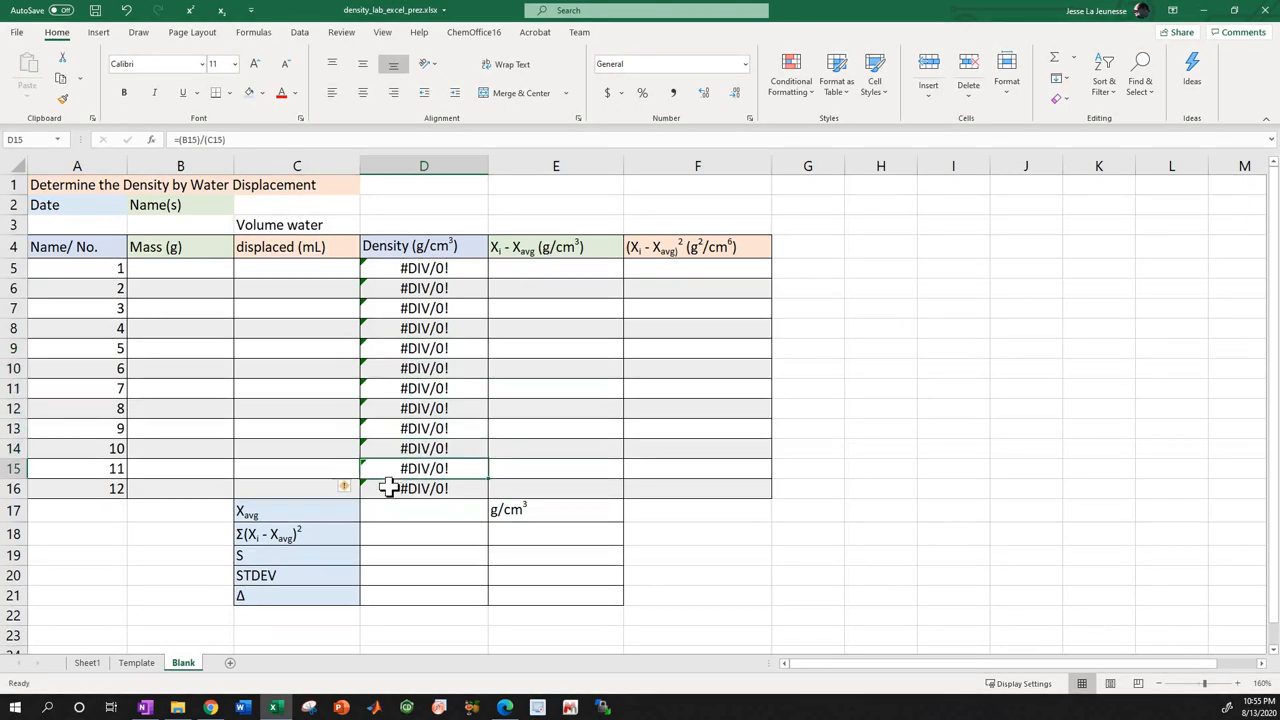
pyautogui.click(384, 488)
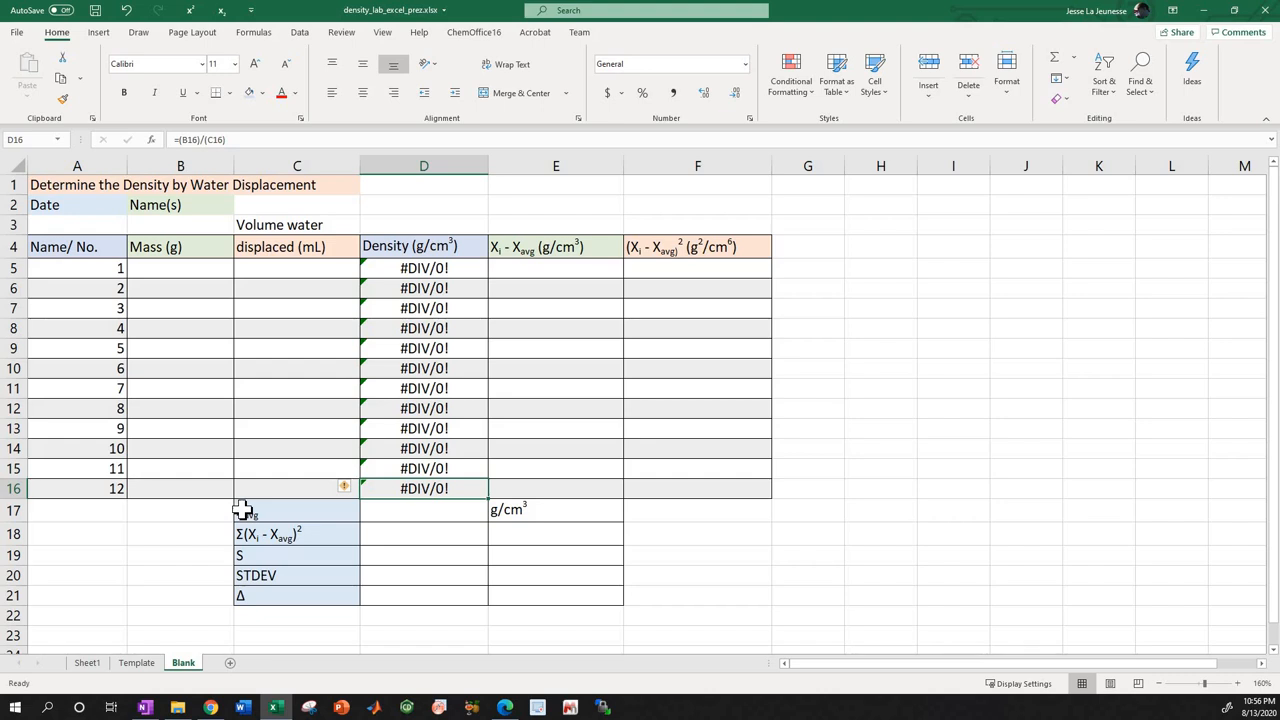
# Try to insert an AVERAGE function over densities D5:D16 in the Xavg cell D17.
pyautogui.click(418, 510)
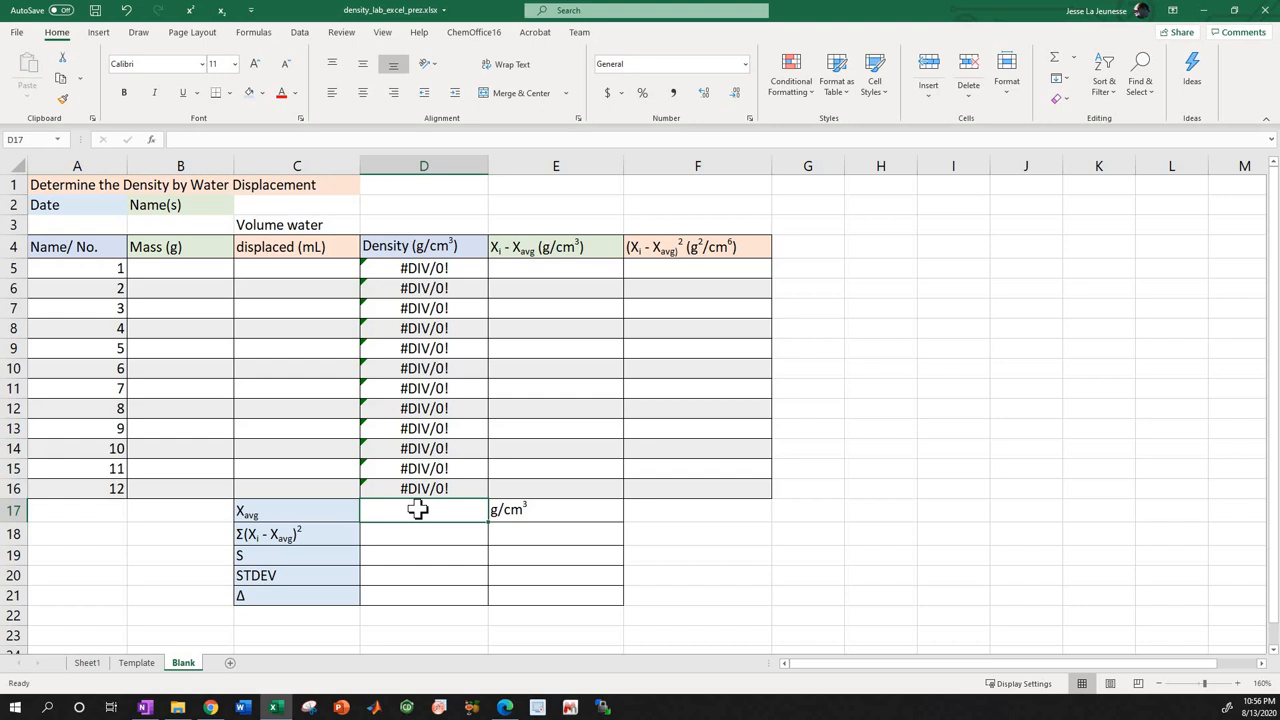
pyautogui.click(302, 515)
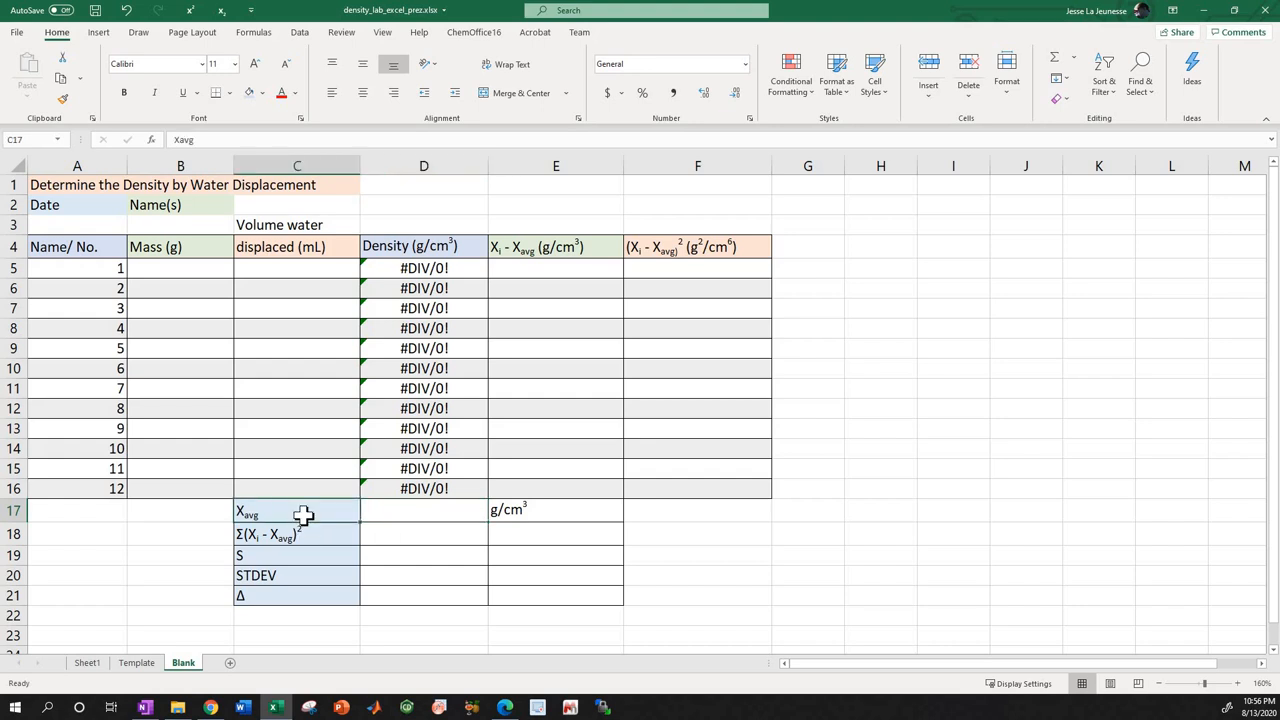
pyautogui.click(384, 511)
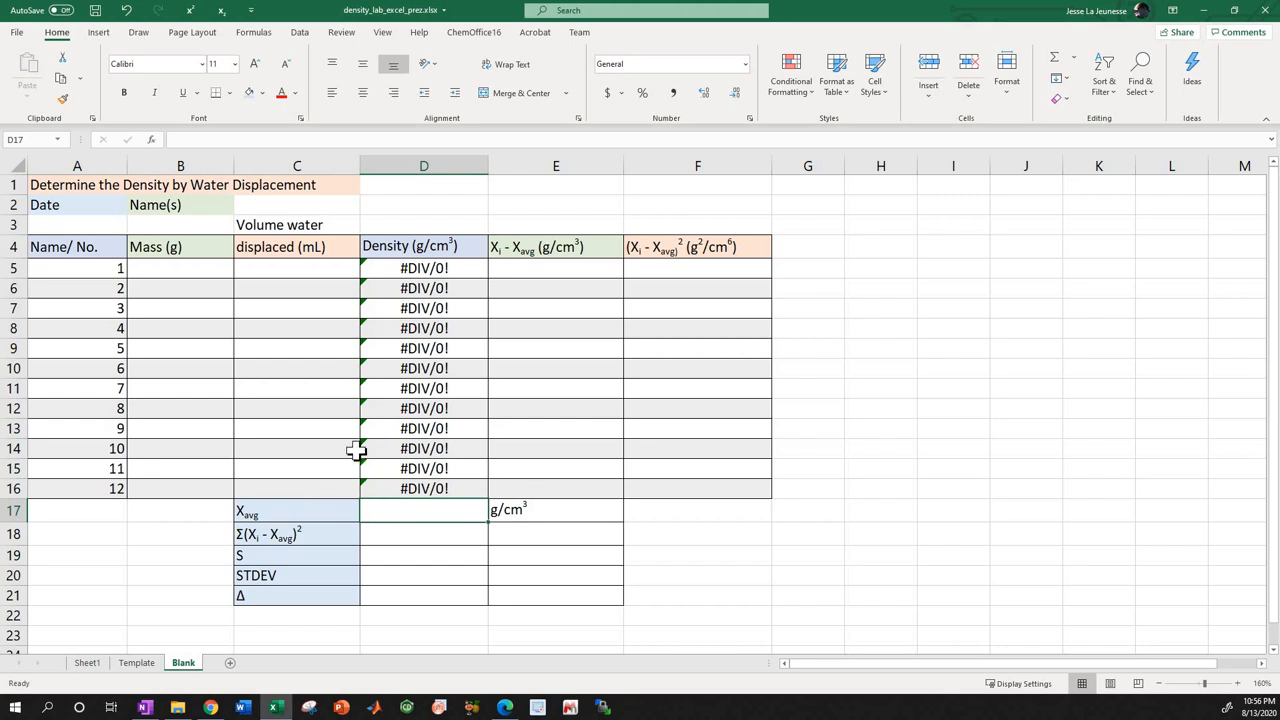
pyautogui.click(284, 142)
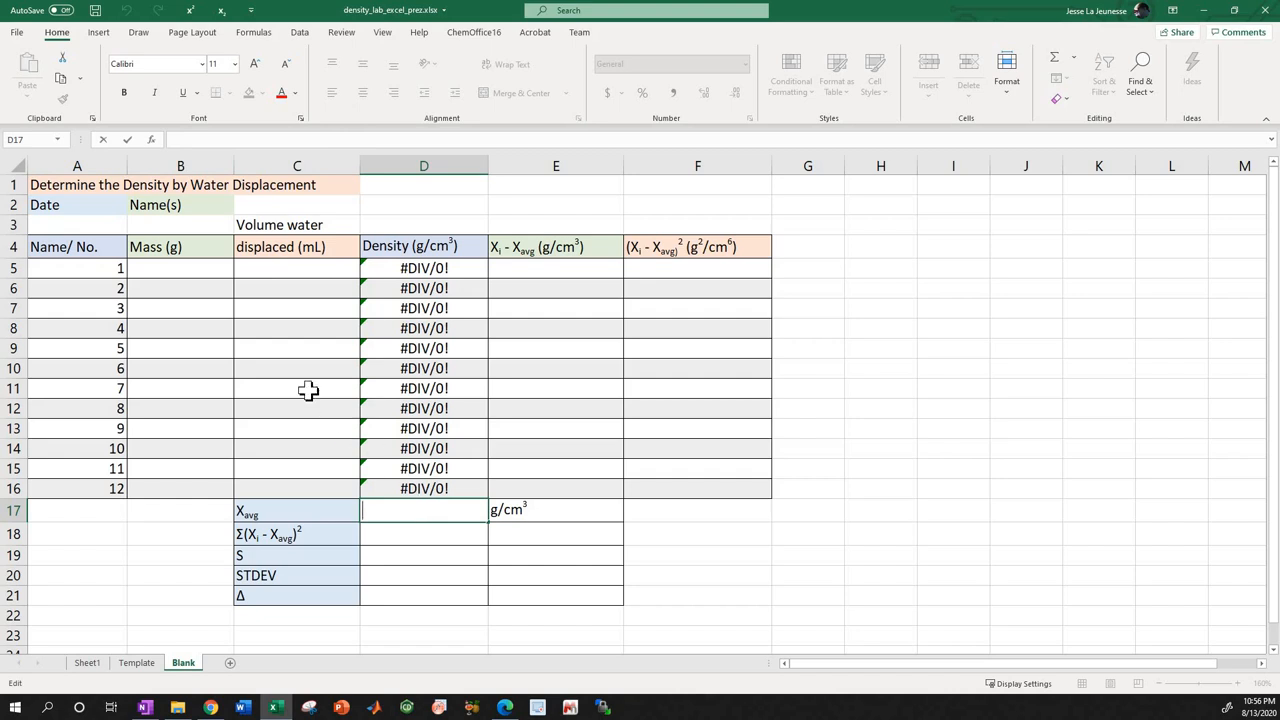
pyautogui.click(99, 36)
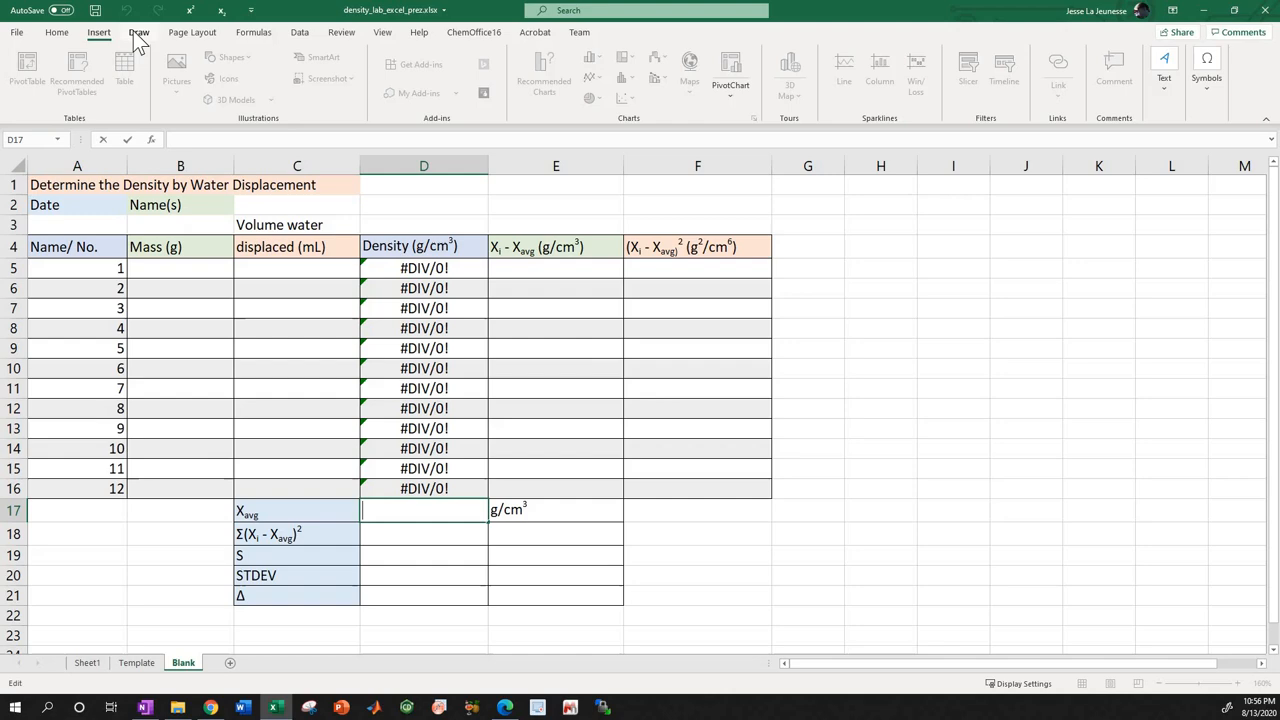
pyautogui.click(138, 37)
pyautogui.click(252, 33)
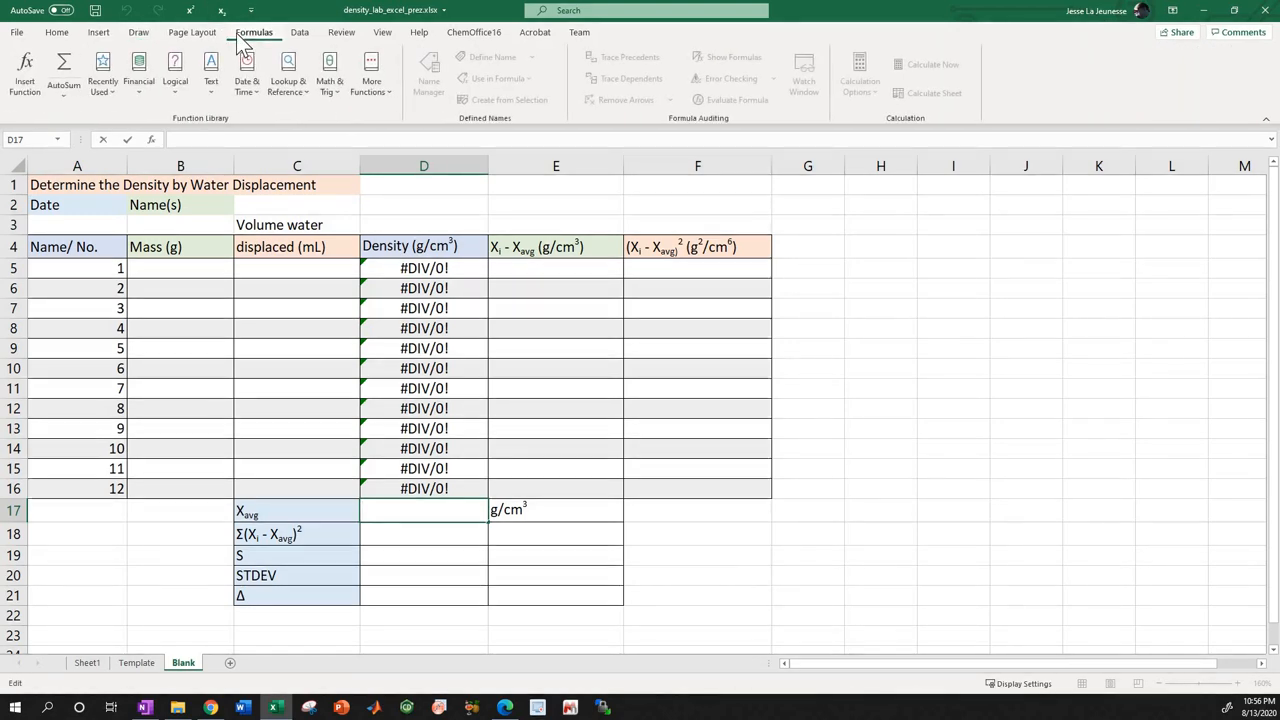
pyautogui.click(67, 97)
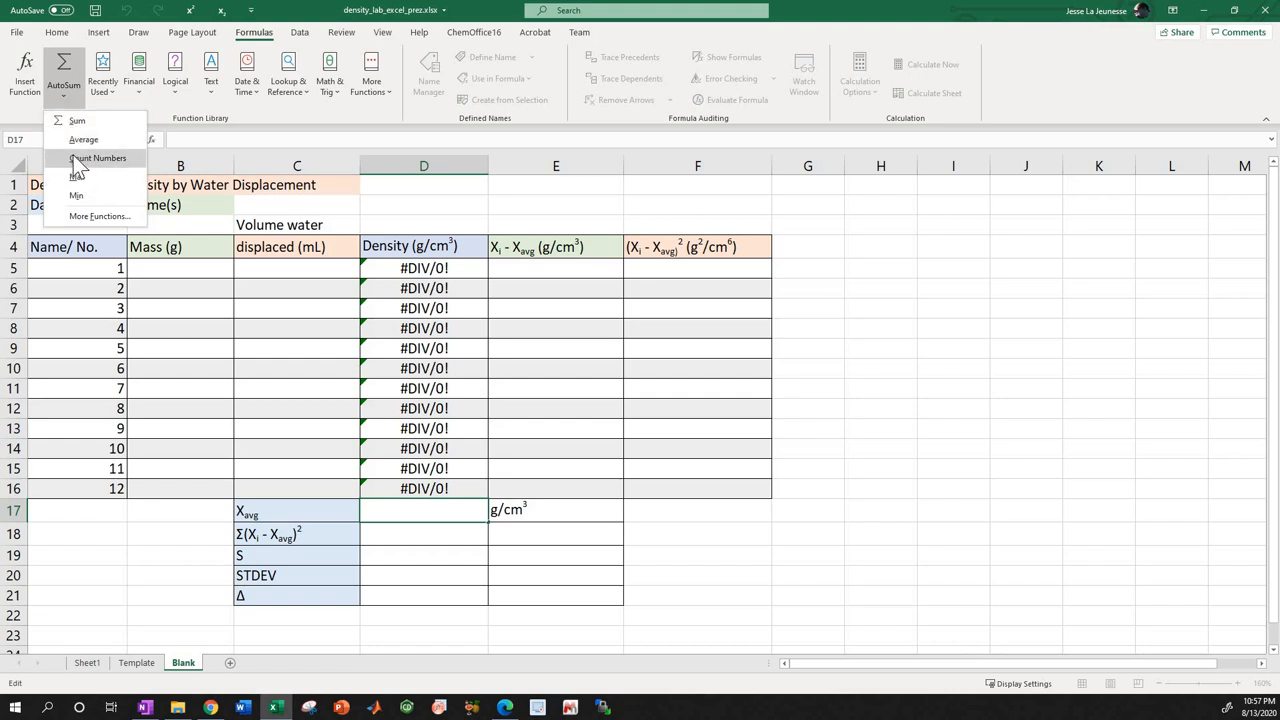
pyautogui.click(74, 142)
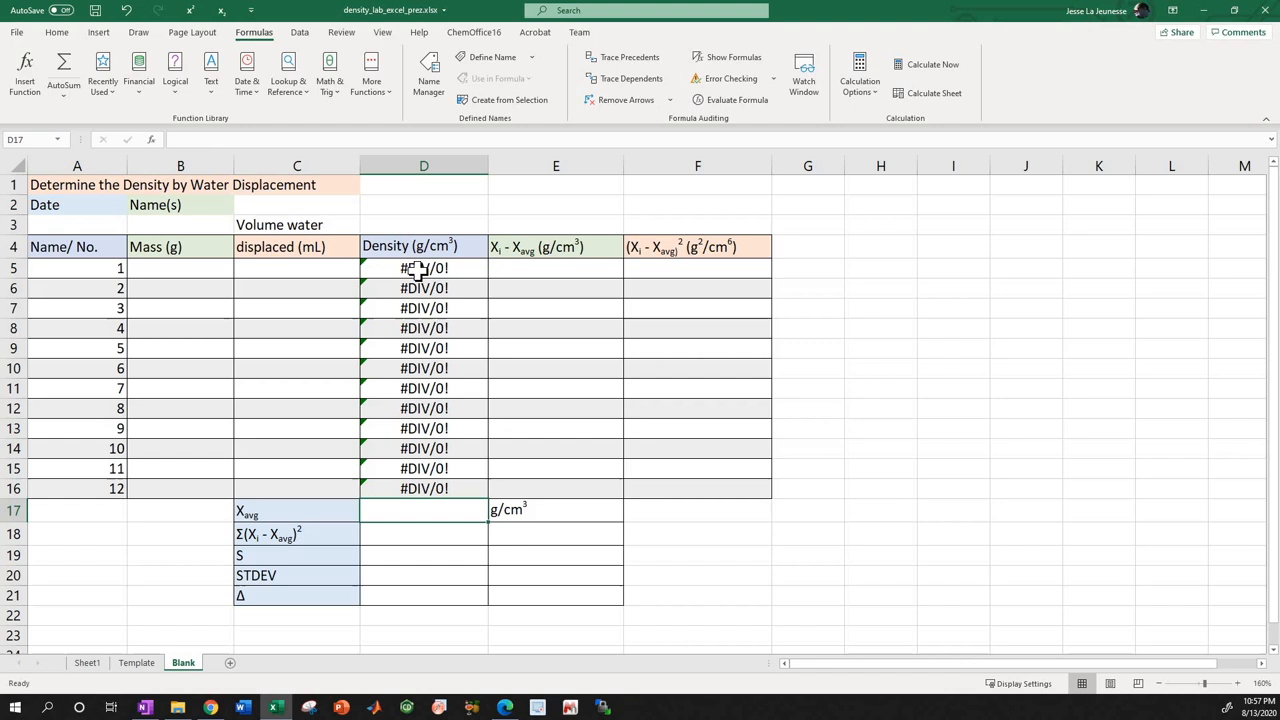
pyautogui.moveTo(418, 270); pyautogui.dragTo(410, 492)
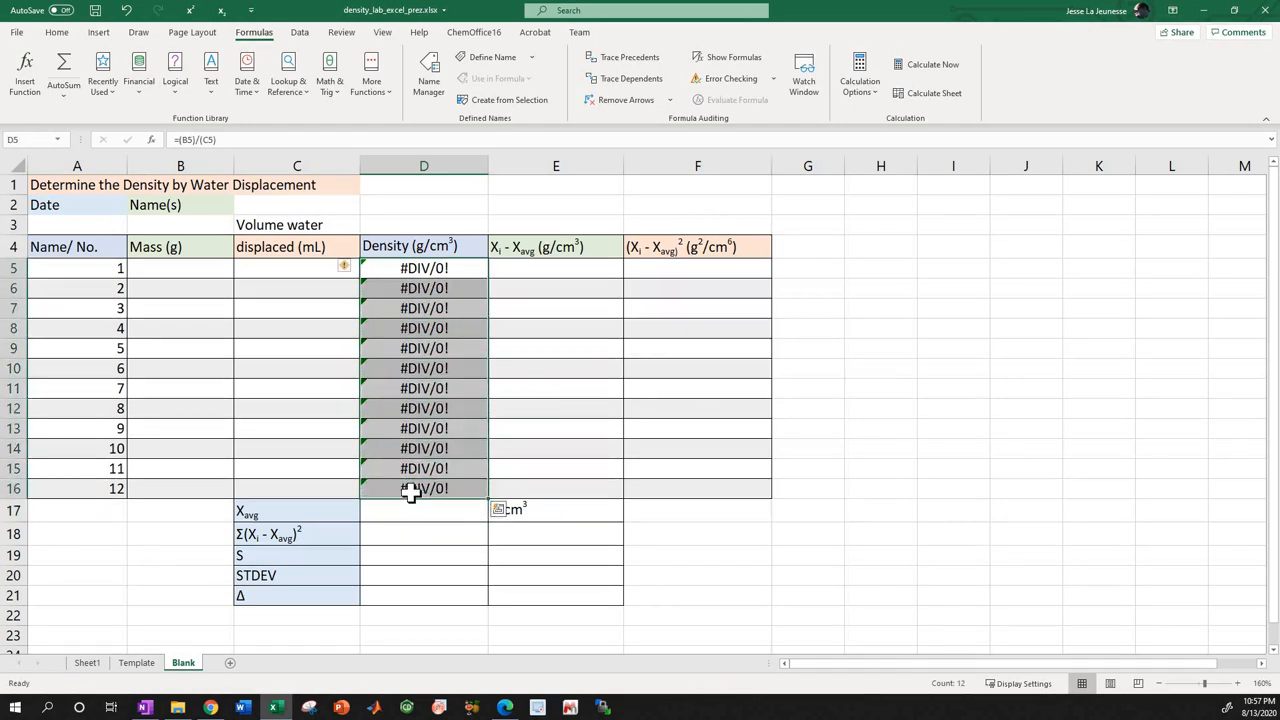
pyautogui.press('Return')
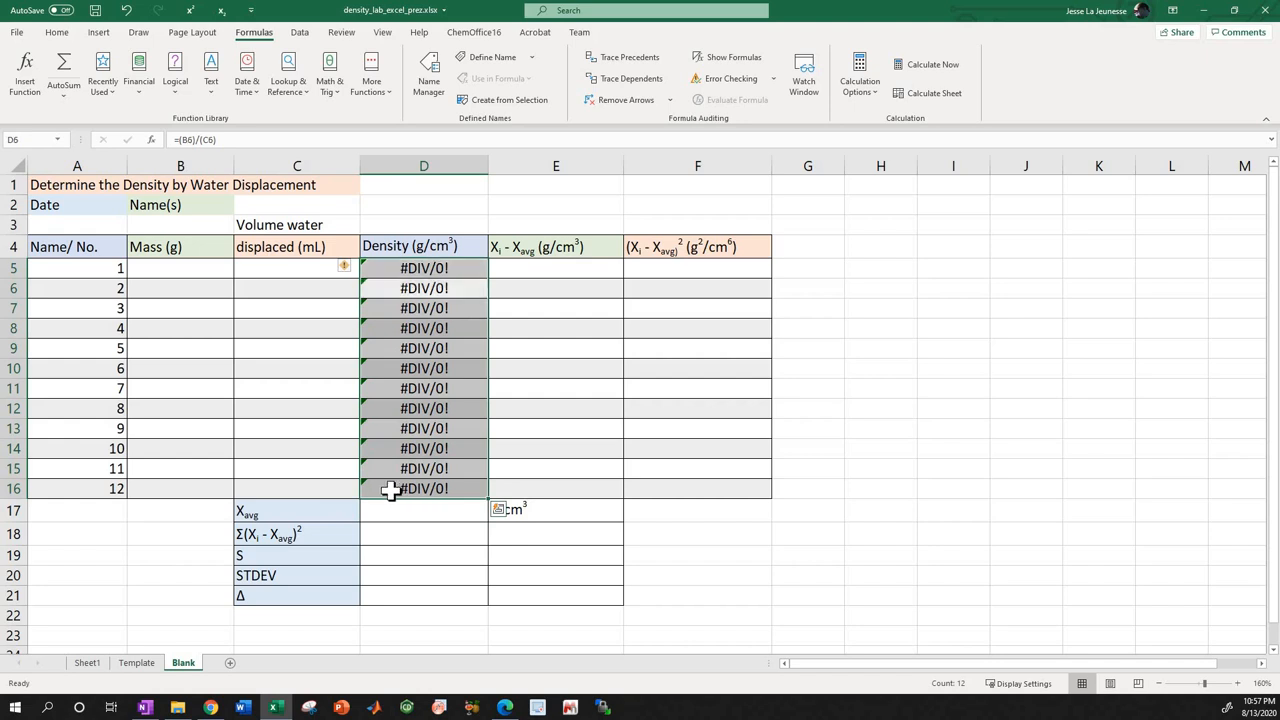
# Go through individual density cells between D5 and D16 to examine the values the average has to cover.
pyautogui.click(418, 268)
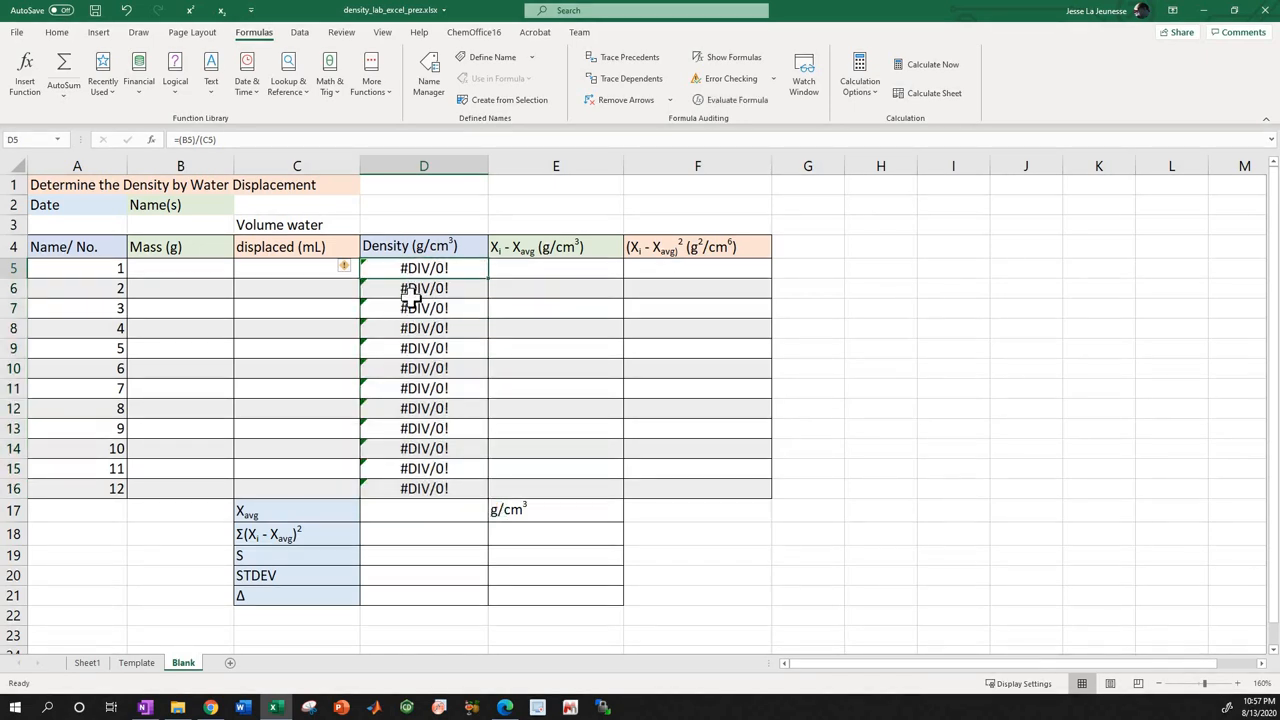
pyautogui.click(414, 289)
pyautogui.click(403, 270)
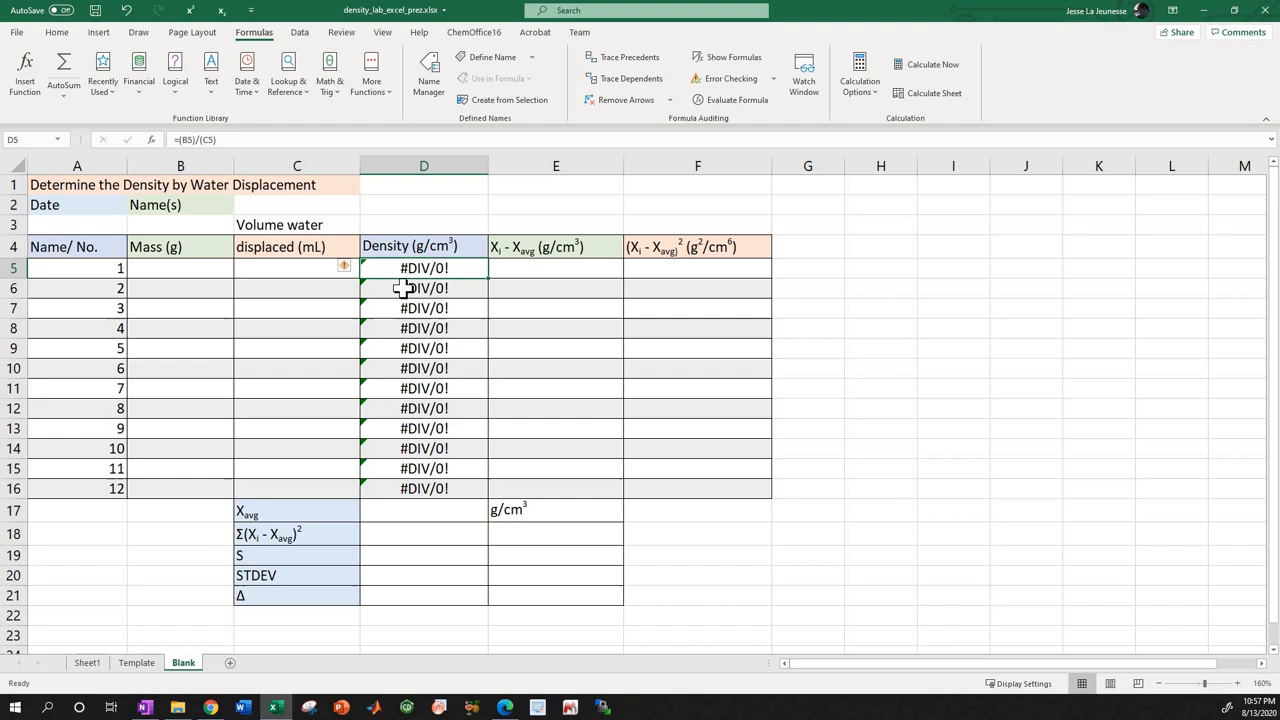
pyautogui.click(403, 289)
pyautogui.click(400, 310)
pyautogui.click(403, 330)
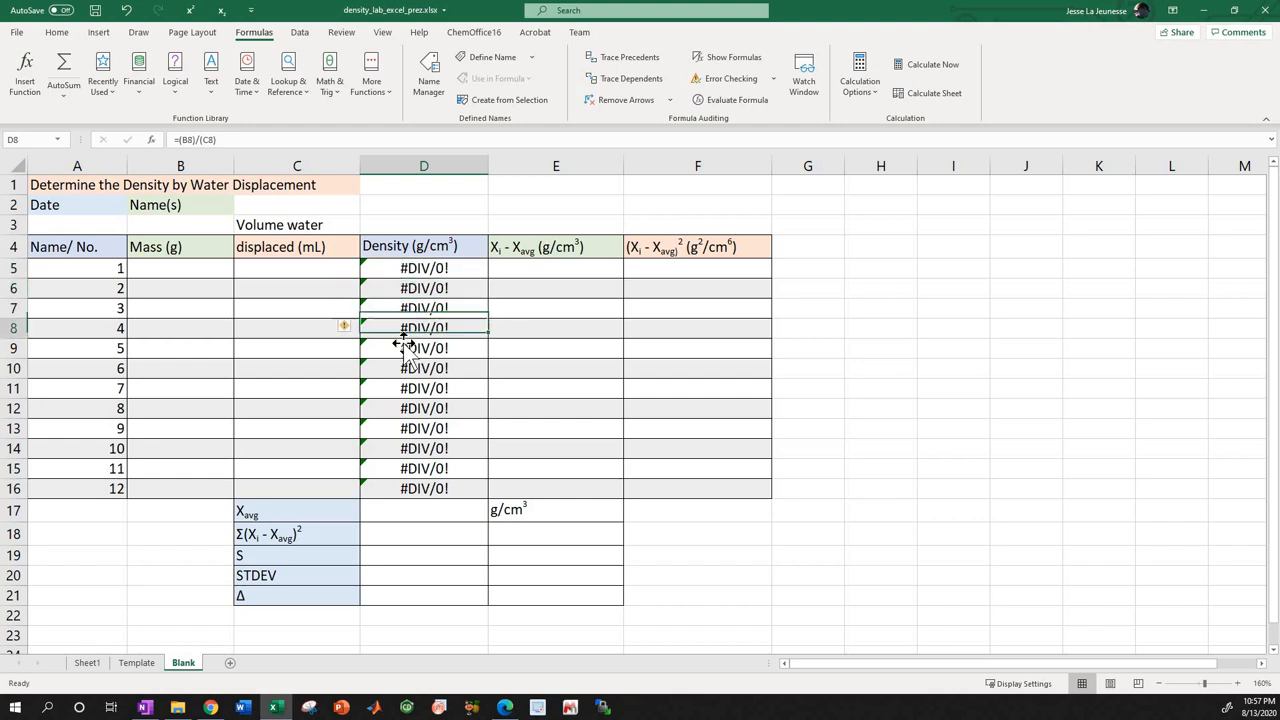
pyautogui.click(405, 350)
pyautogui.click(391, 389)
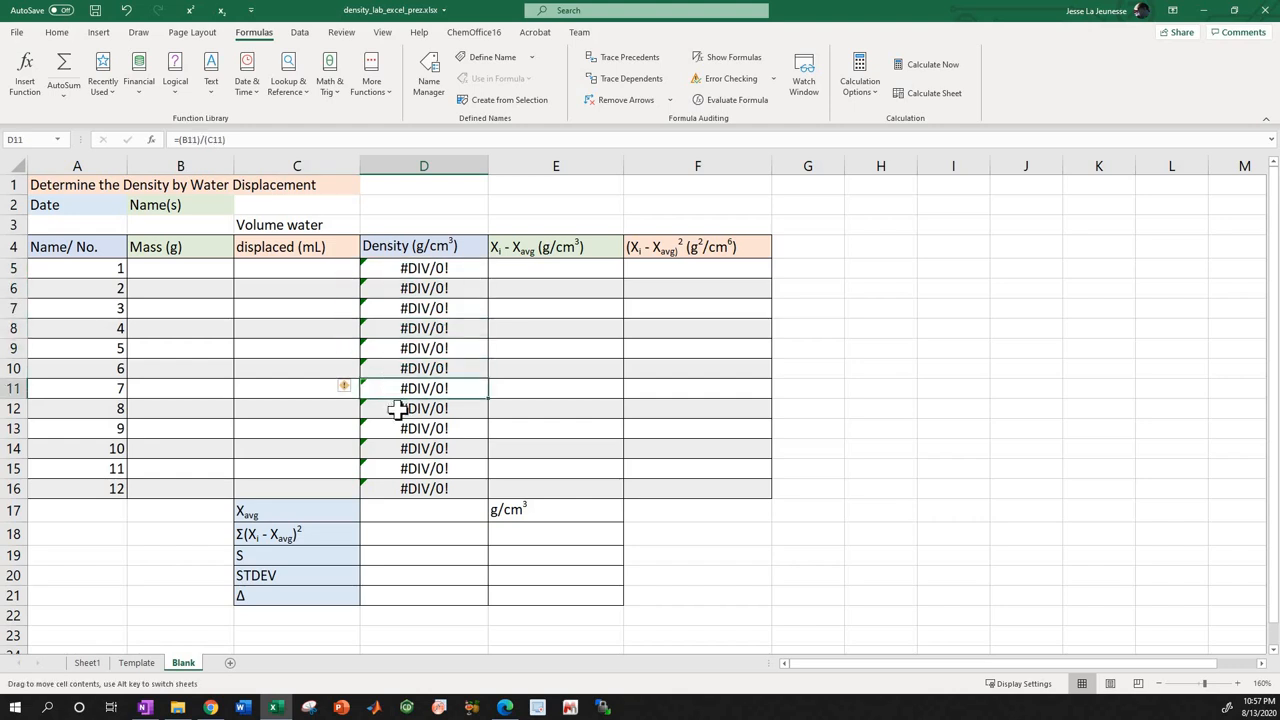
pyautogui.click(393, 409)
pyautogui.click(392, 488)
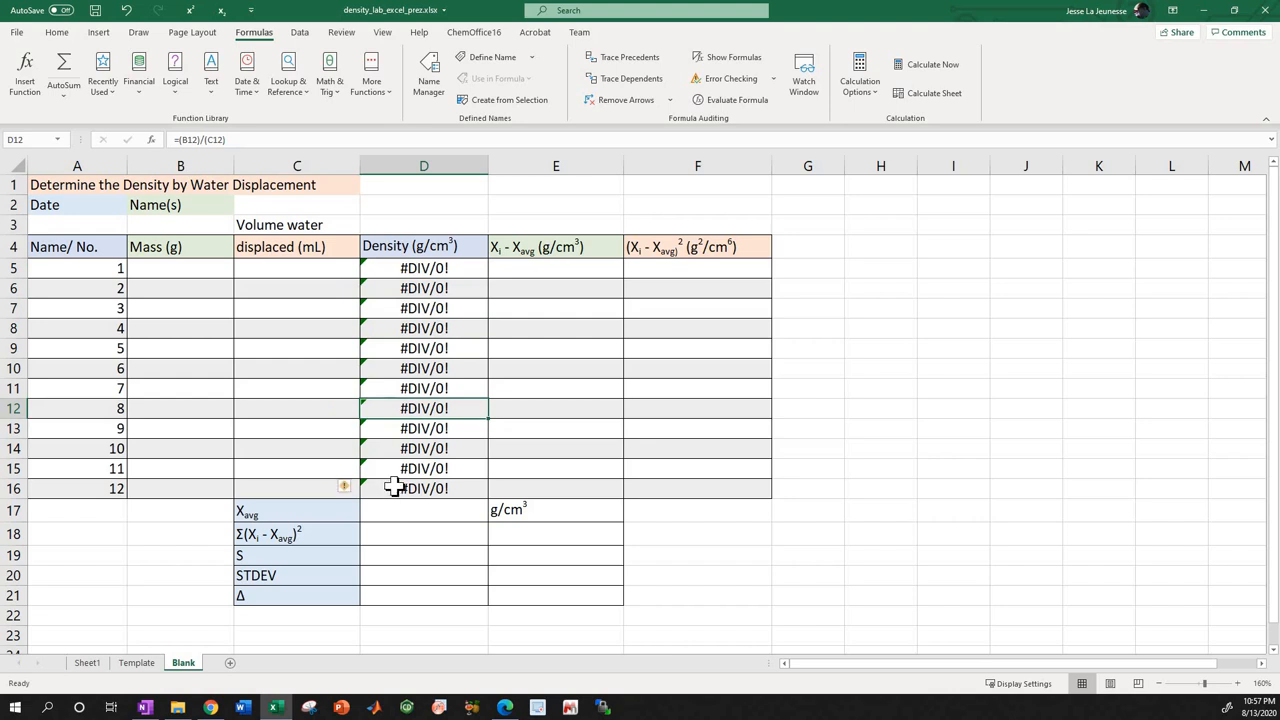
pyautogui.click(403, 268)
pyautogui.click(401, 288)
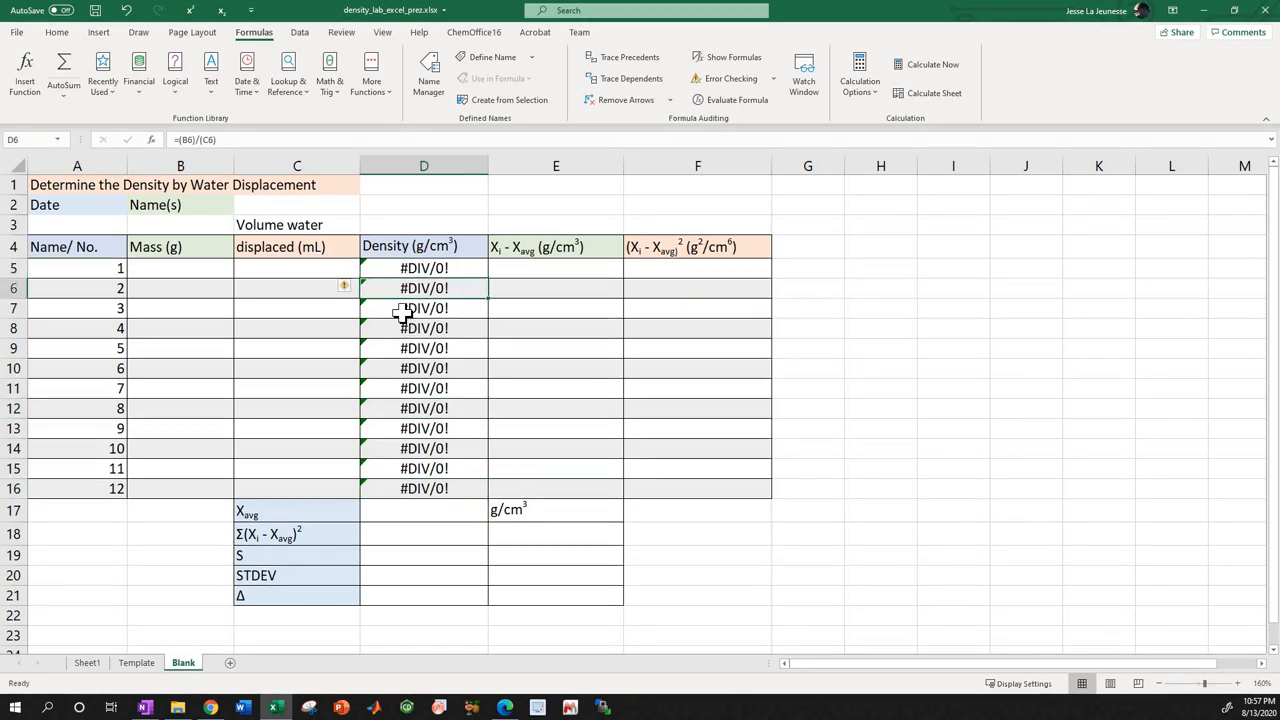
pyautogui.click(412, 308)
# Calculate the average of densities D5:D16 in the Xavg cell D17 with the AVERAGE function.
pyautogui.click(402, 511)
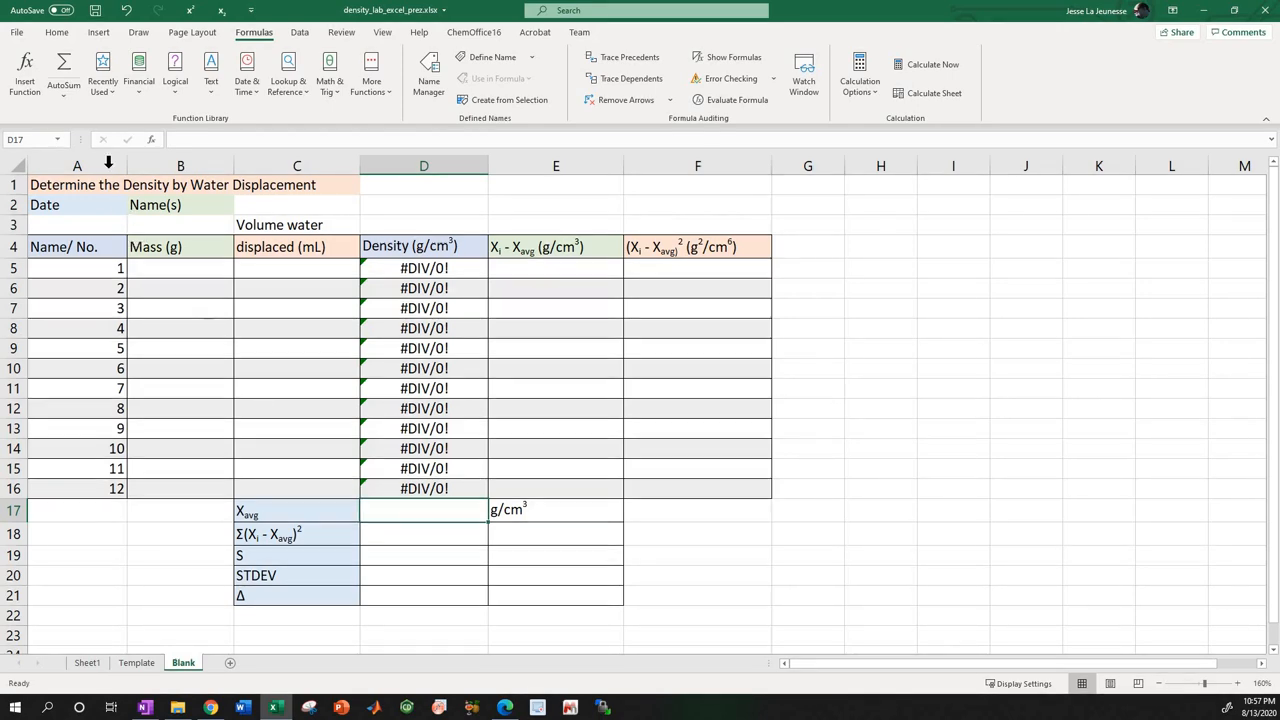
pyautogui.click(67, 100)
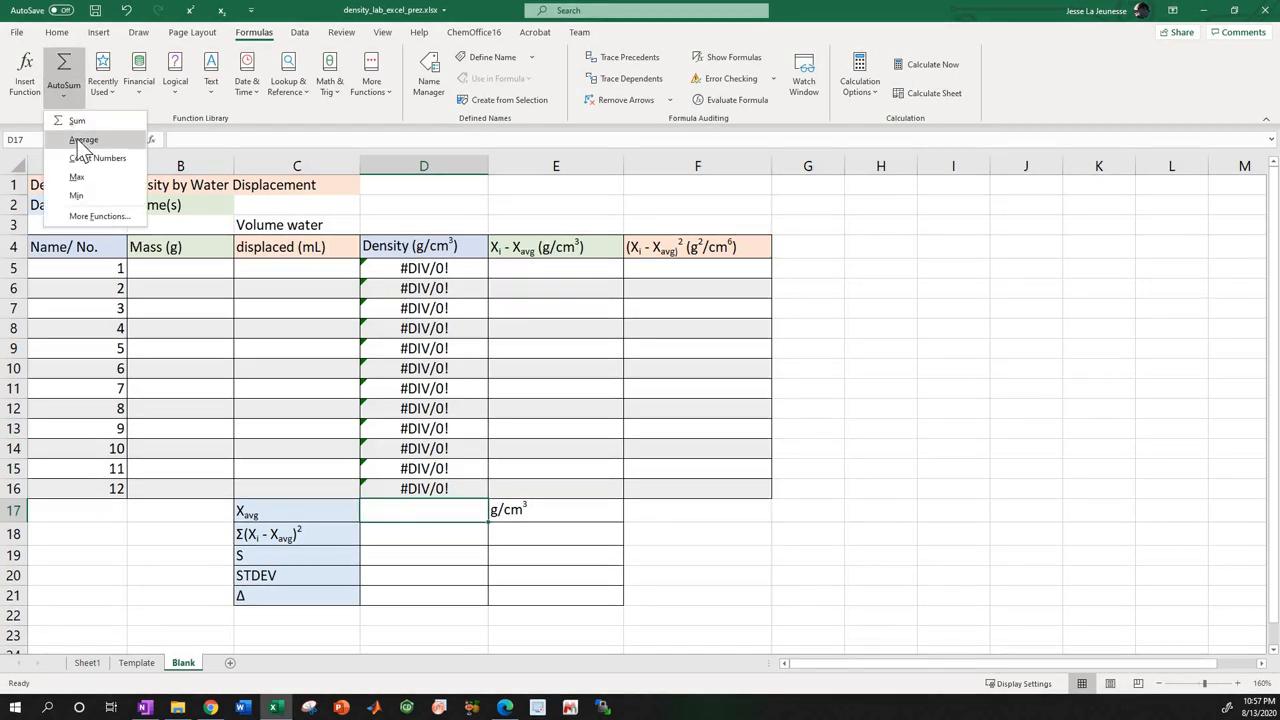
pyautogui.click(83, 140)
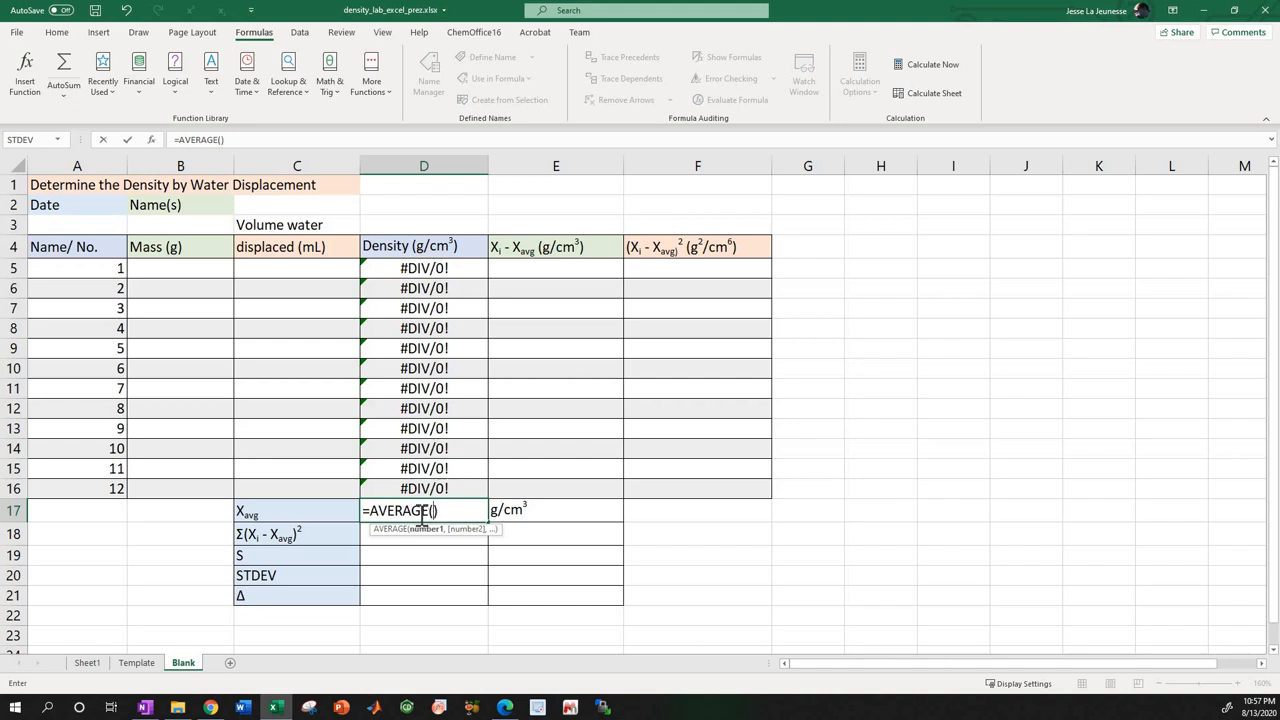
pyautogui.click(422, 270)
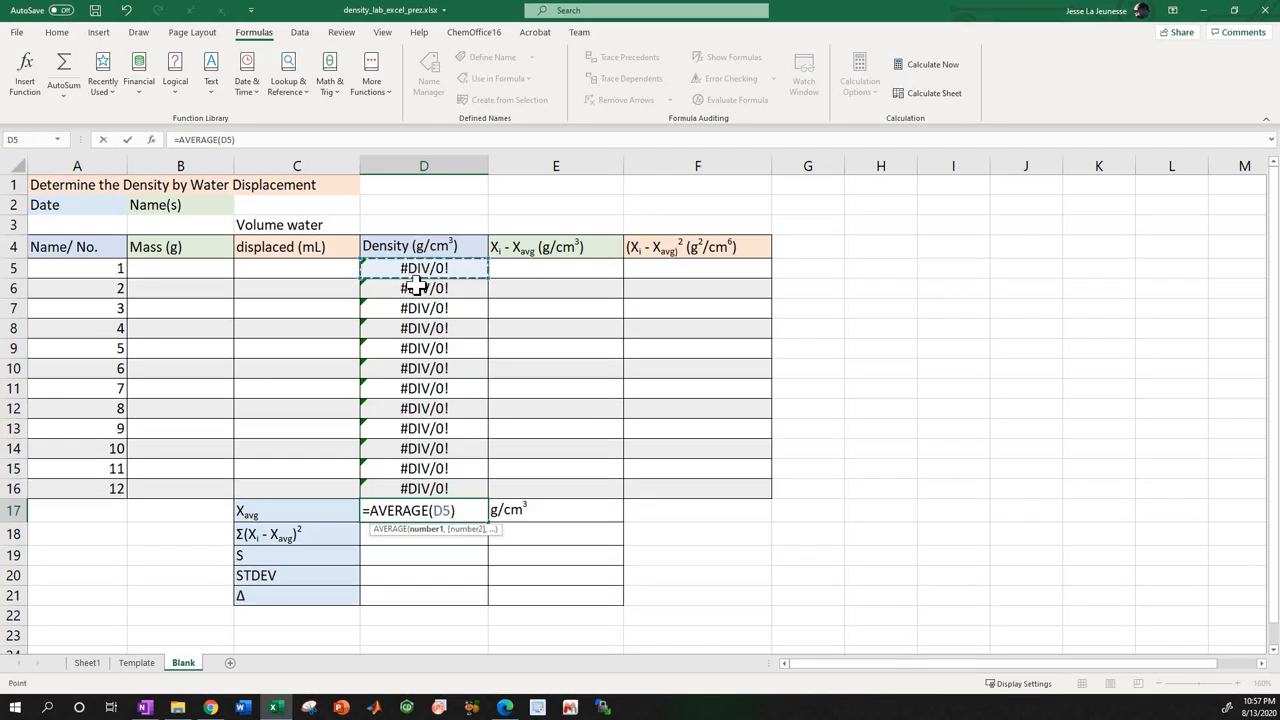
pyautogui.moveTo(415, 287); pyautogui.dragTo(423, 485)
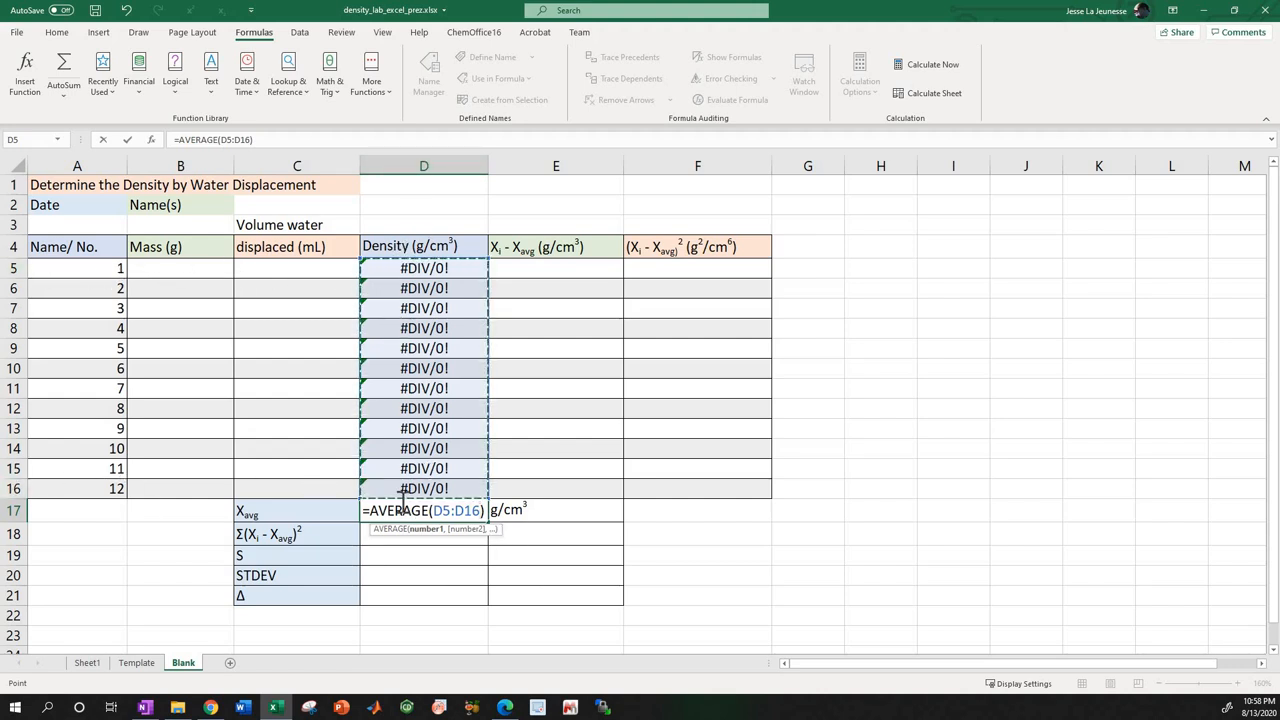
pyautogui.press('Return')
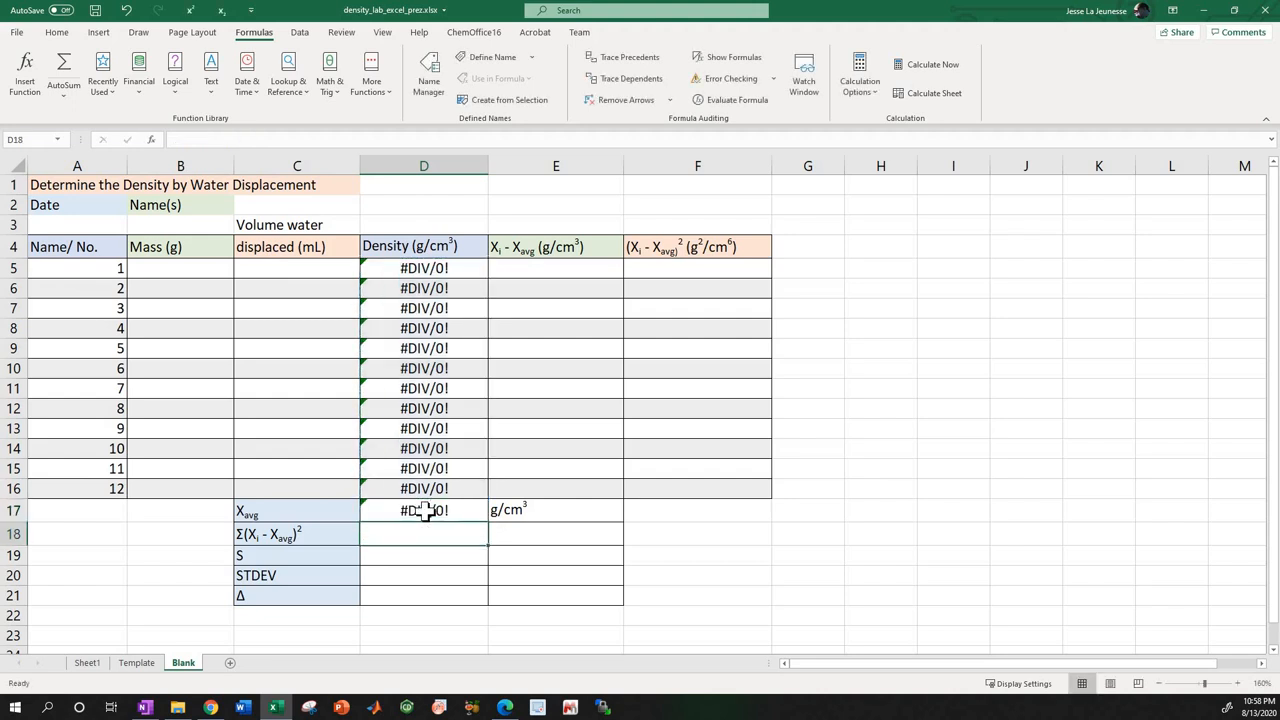
# Examine the Xavg cell D17 with its unit in E17, and the Σ(Xi - Xavg)² row's label and empty value cell.
pyautogui.click(534, 510)
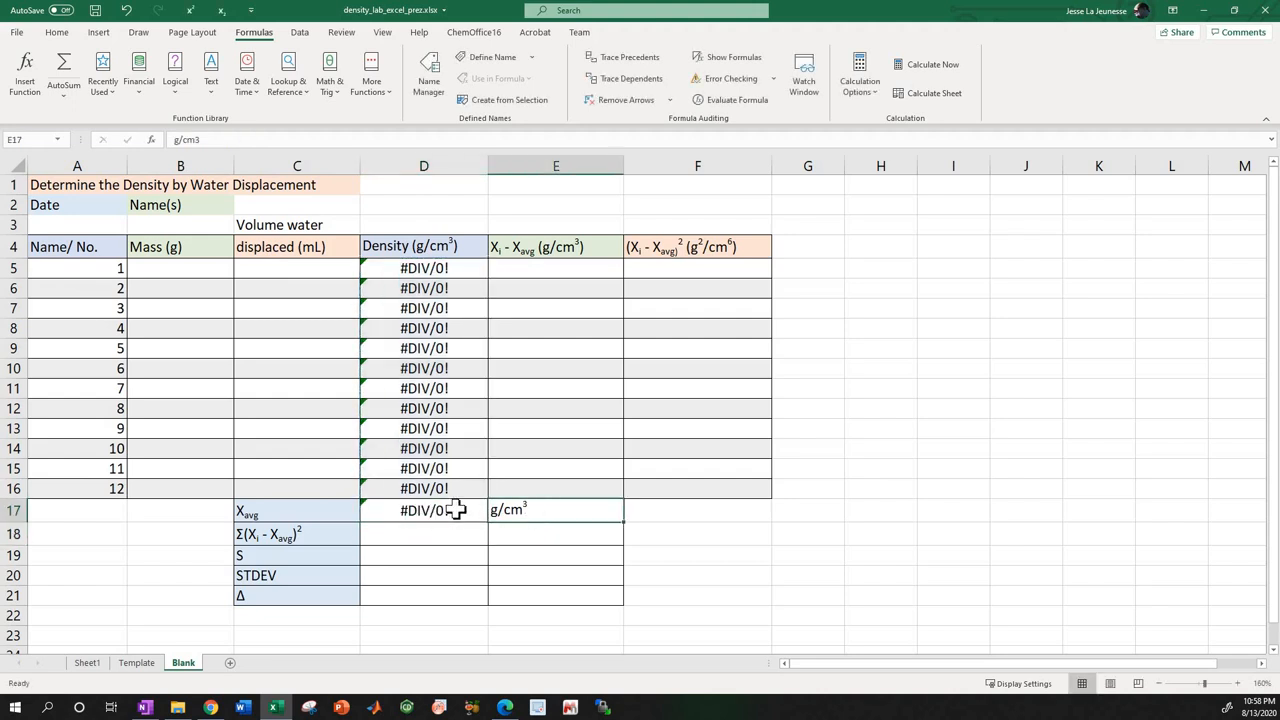
pyautogui.click(457, 508)
pyautogui.click(500, 508)
pyautogui.click(386, 514)
pyautogui.click(335, 542)
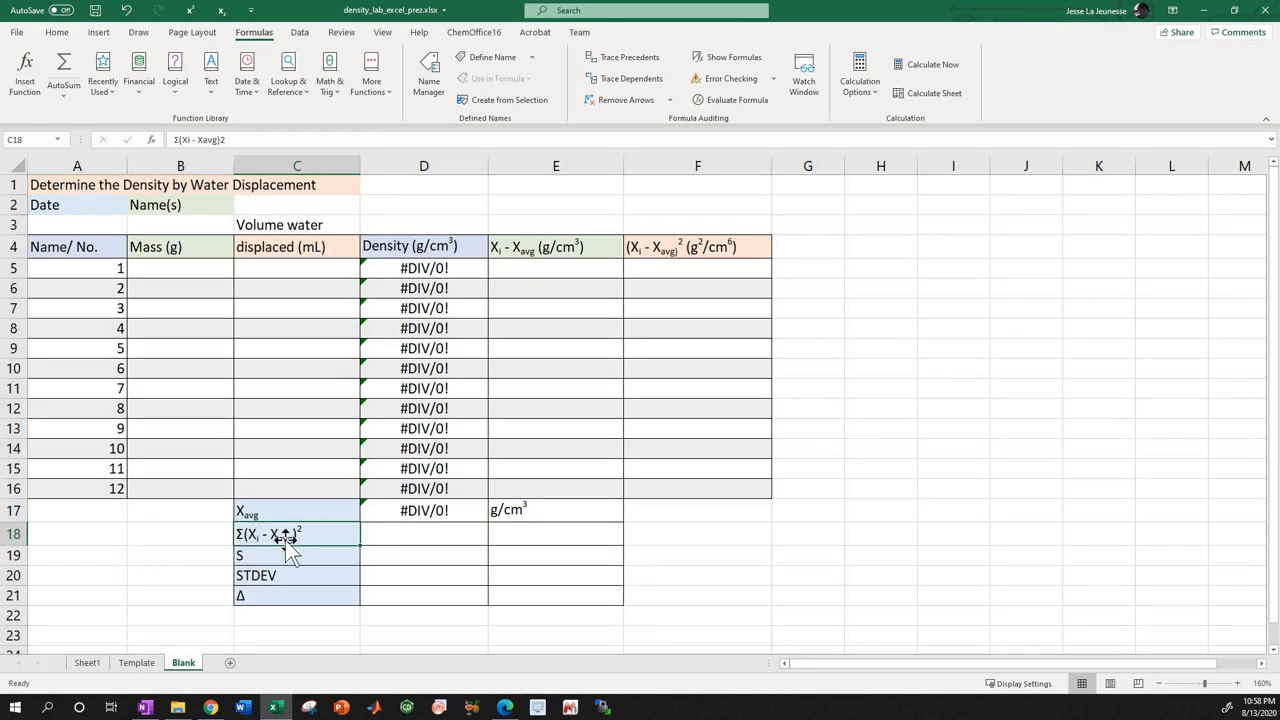
pyautogui.click(374, 533)
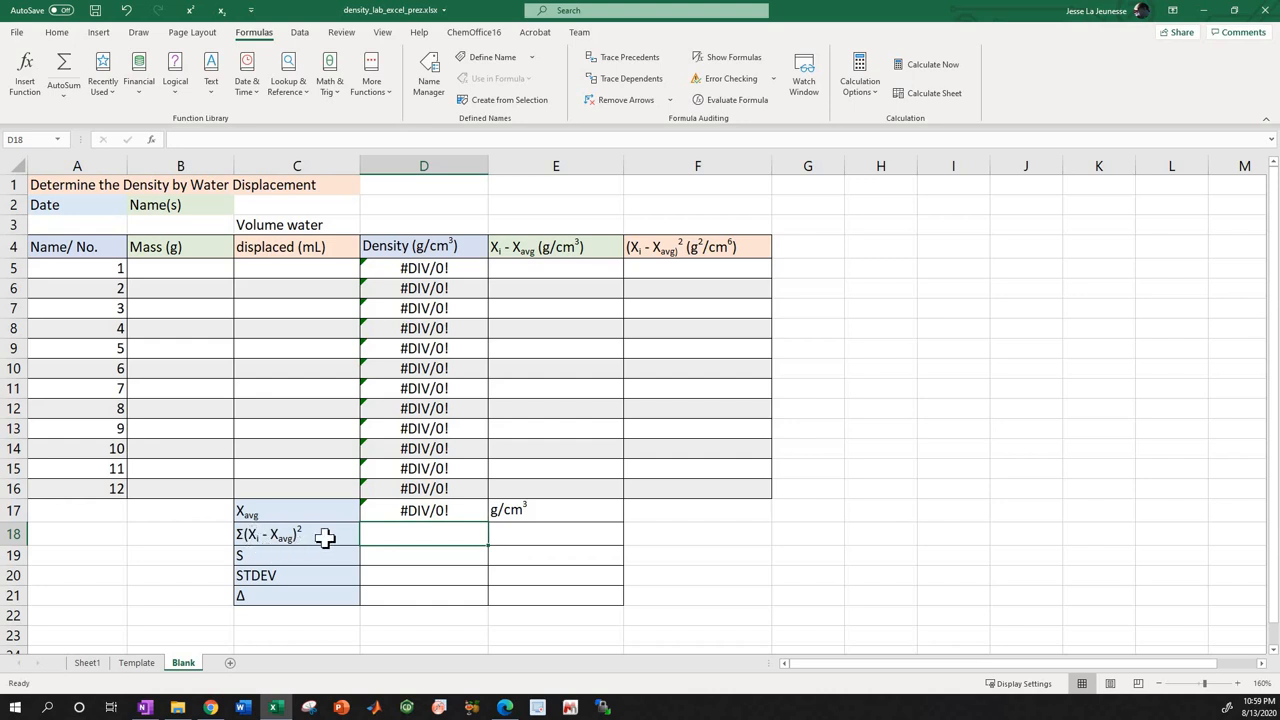
# Begin the Xi - Xavg entry for sample 1 in E5 with D5-.
pyautogui.click(518, 271)
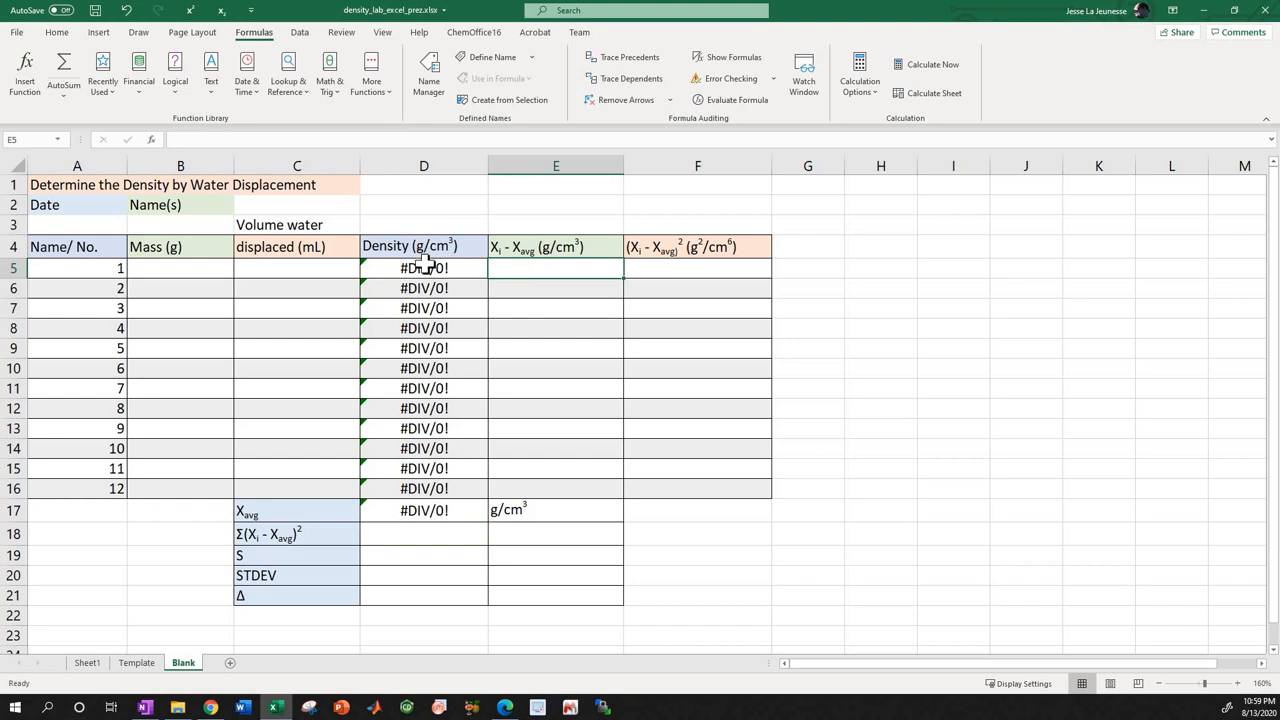
pyautogui.click(291, 139)
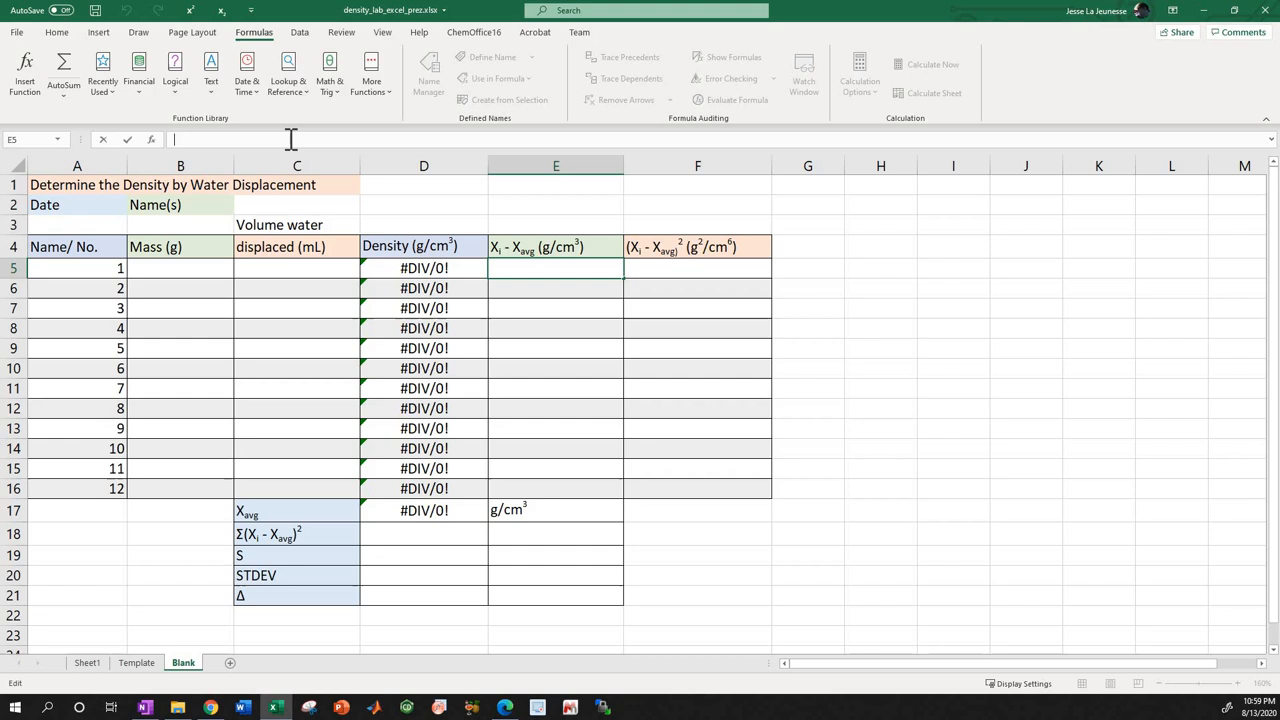
pyautogui.write('D5-')
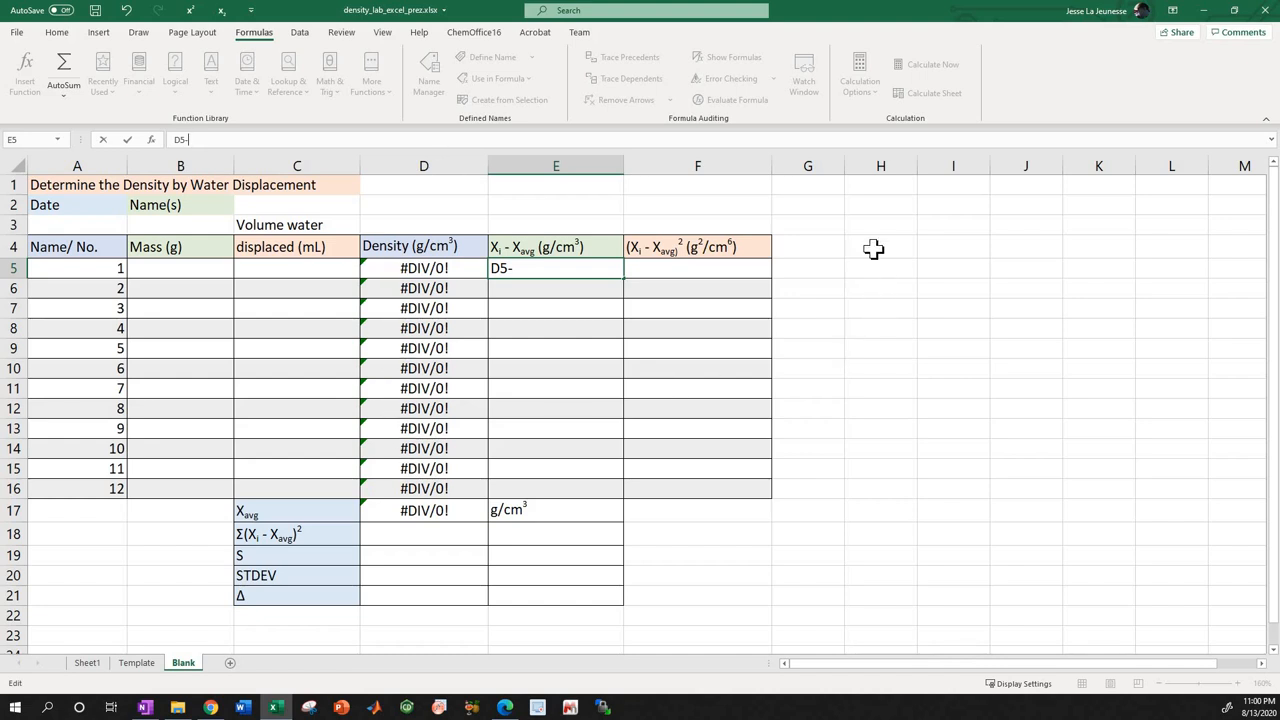
# Add an acceleration example beside the table with the heading a (m/ss) in H4 and the value 9.81 in H5.
pyautogui.click(874, 249)
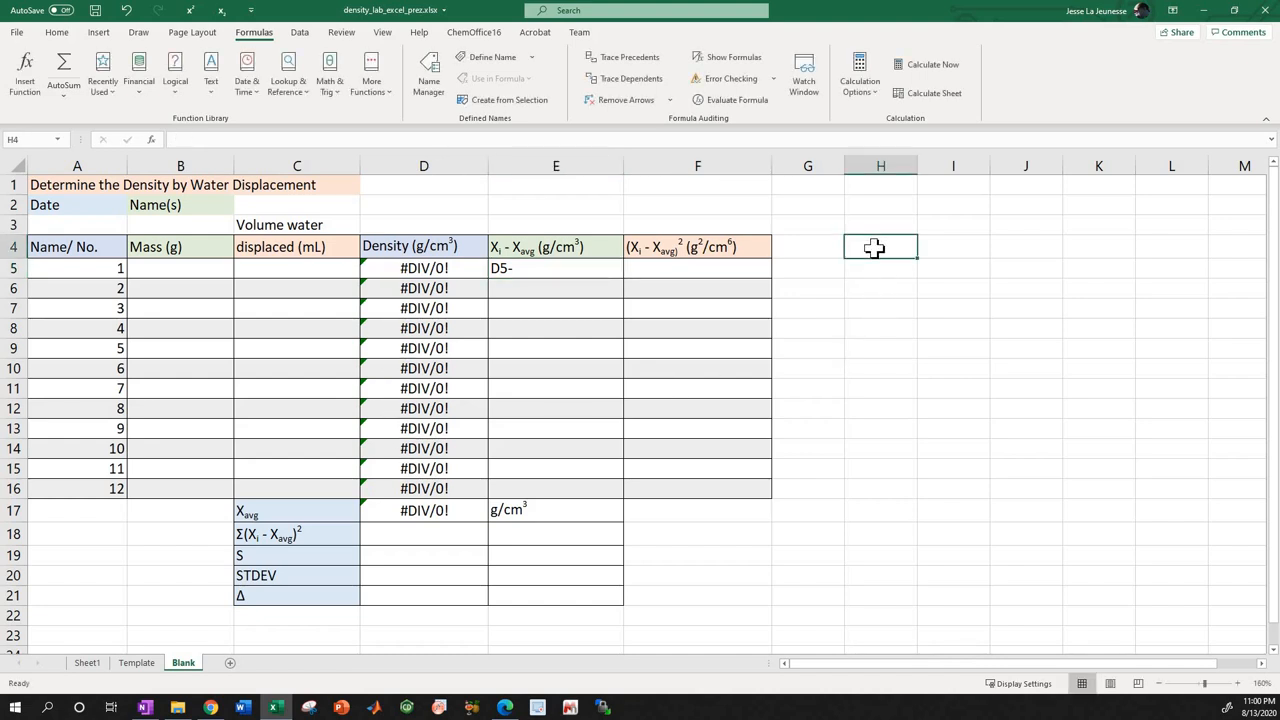
pyautogui.write('a')
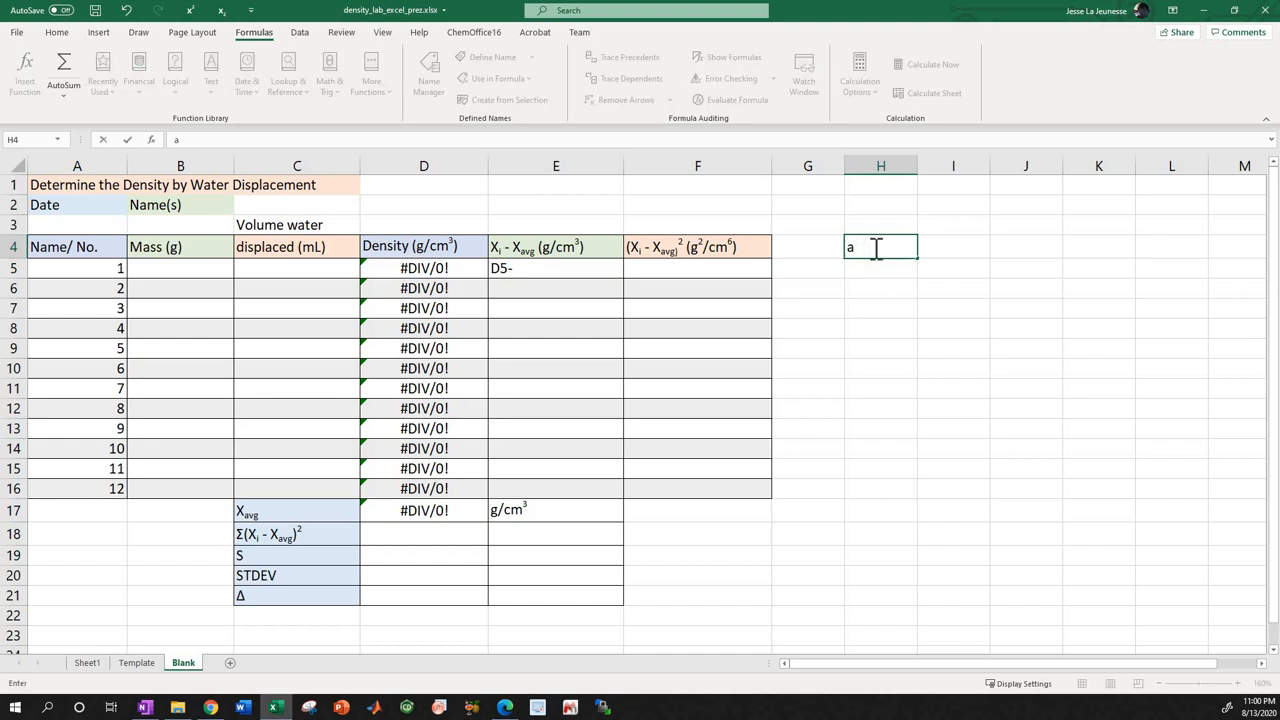
pyautogui.write(' (')
pyautogui.write('m/ss)')
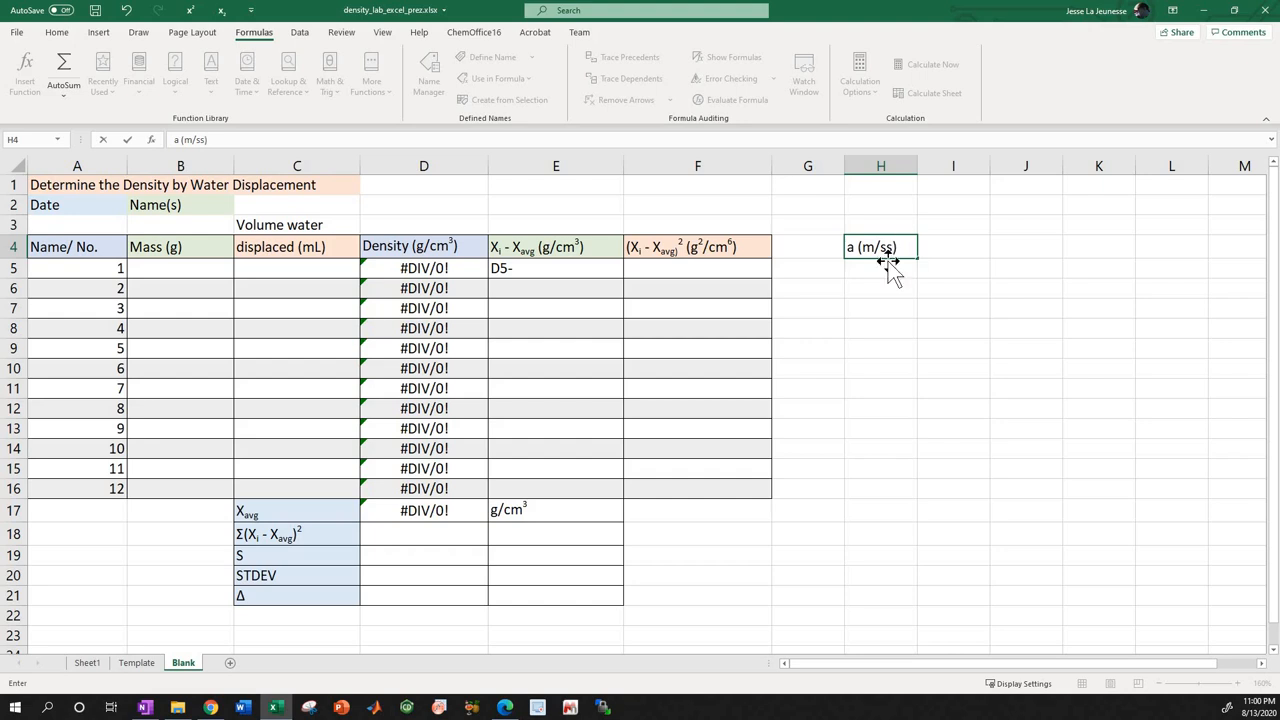
pyautogui.click(885, 272)
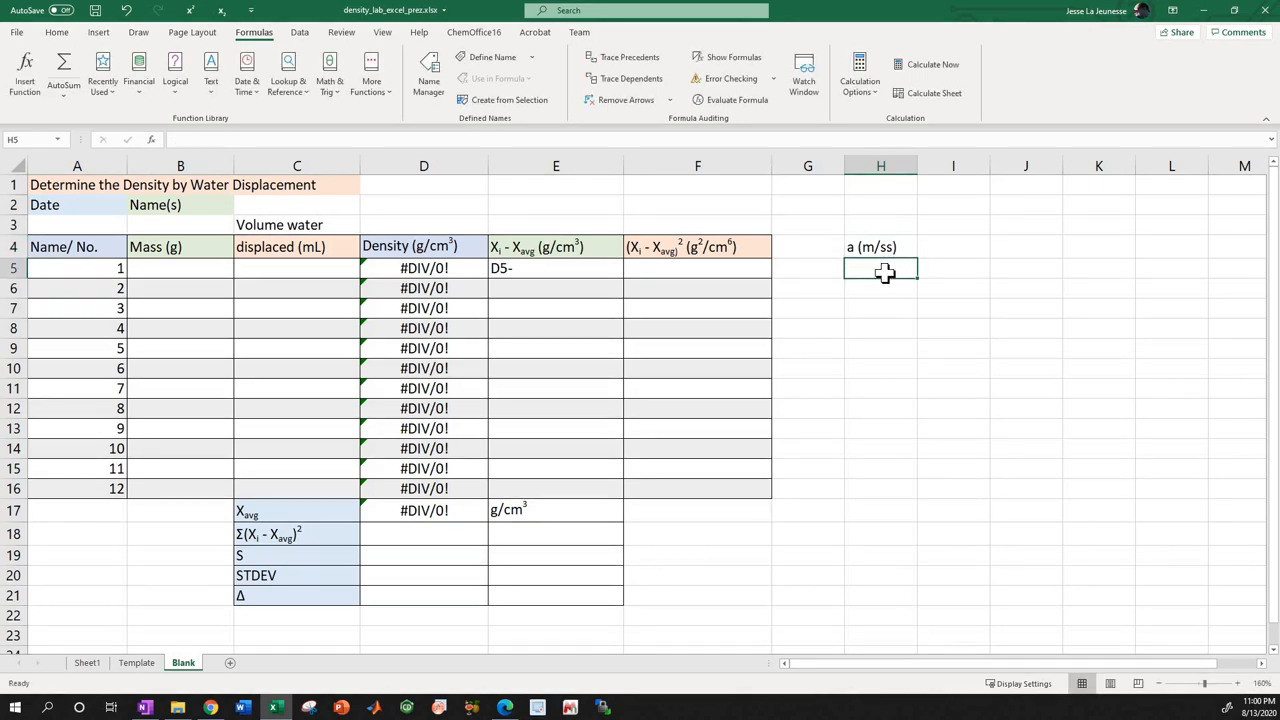
pyautogui.write('9.81')
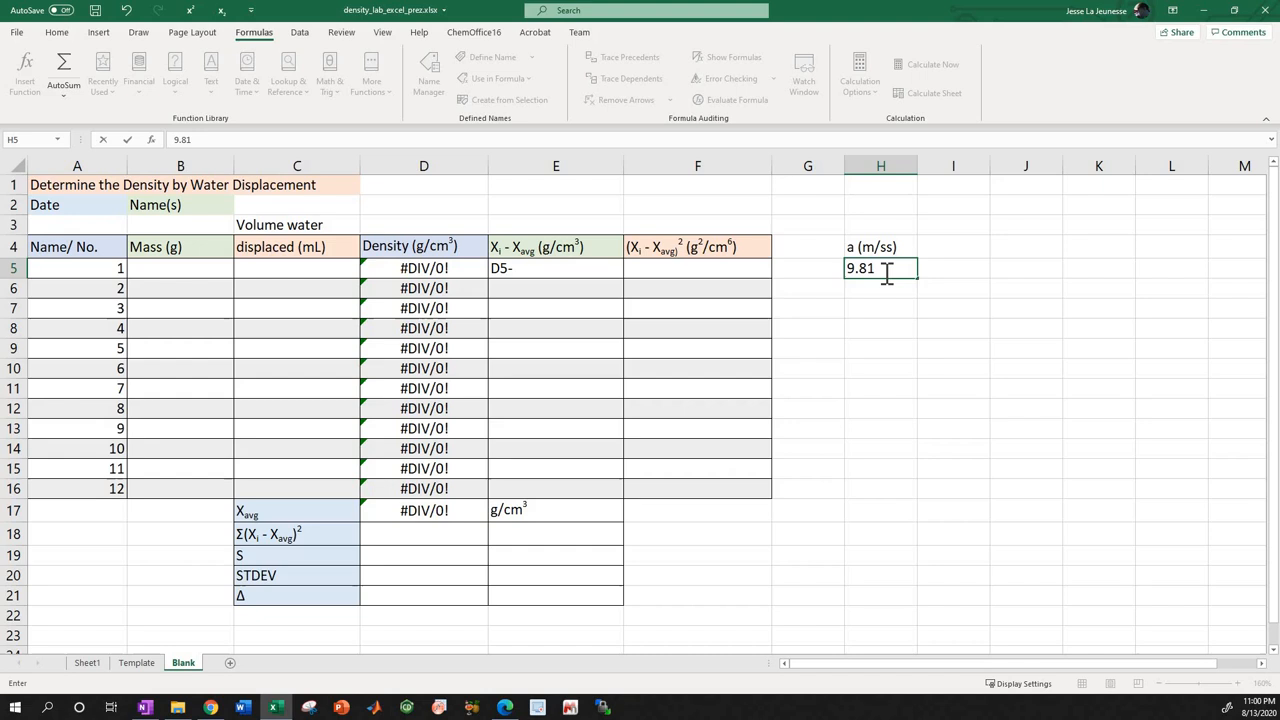
pyautogui.press('Return')
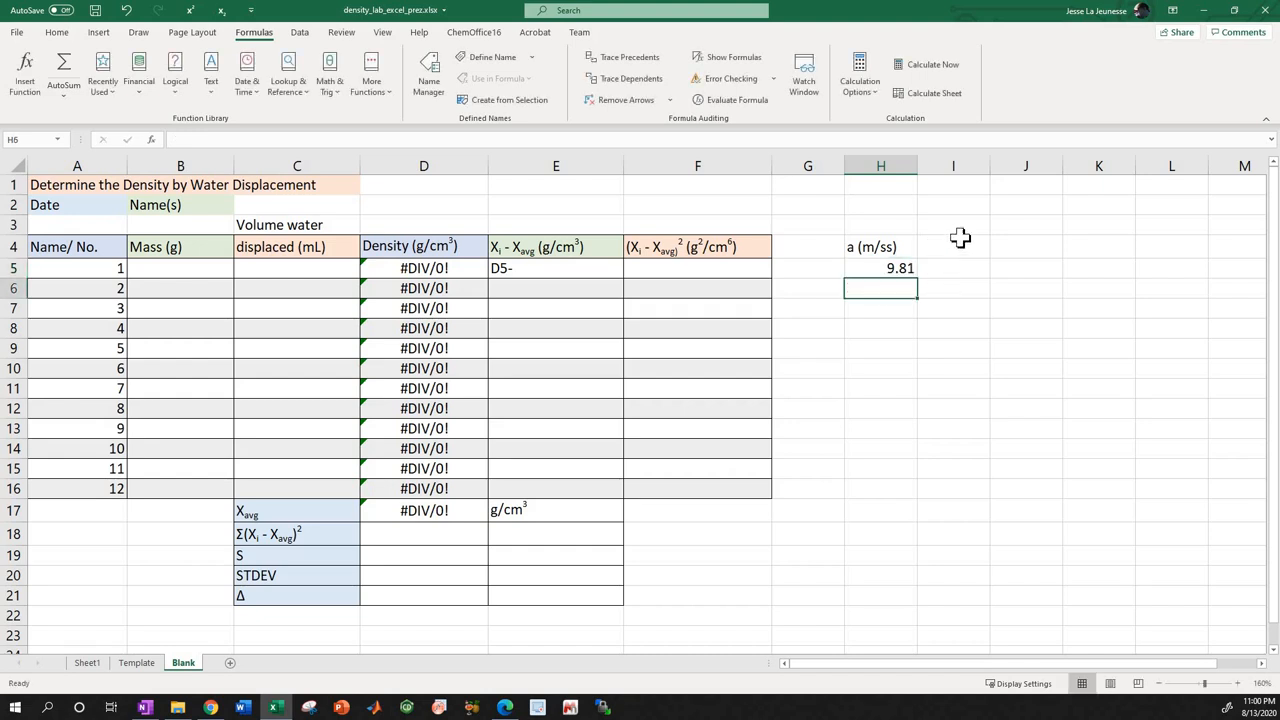
# Copy the acceleration value from H5 and paste it as values into H6:H23.
pyautogui.moveTo(960, 240); pyautogui.dragTo(1214, 251)
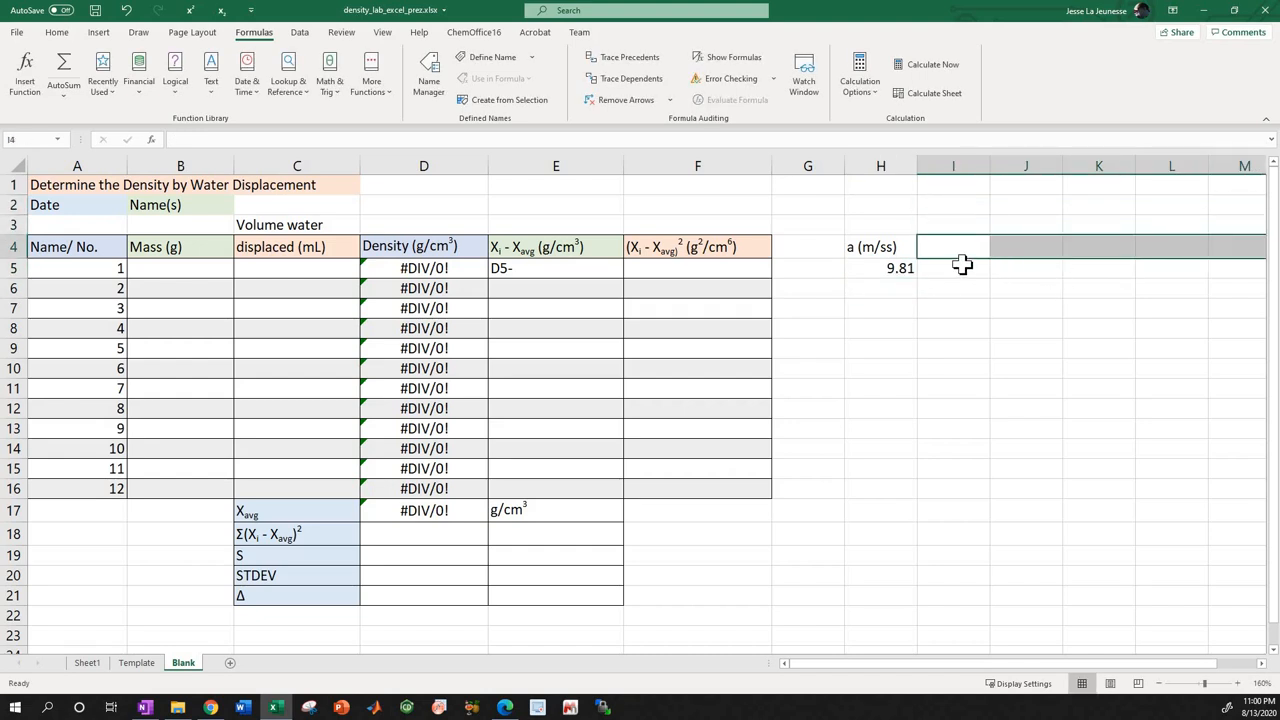
pyautogui.click(900, 267)
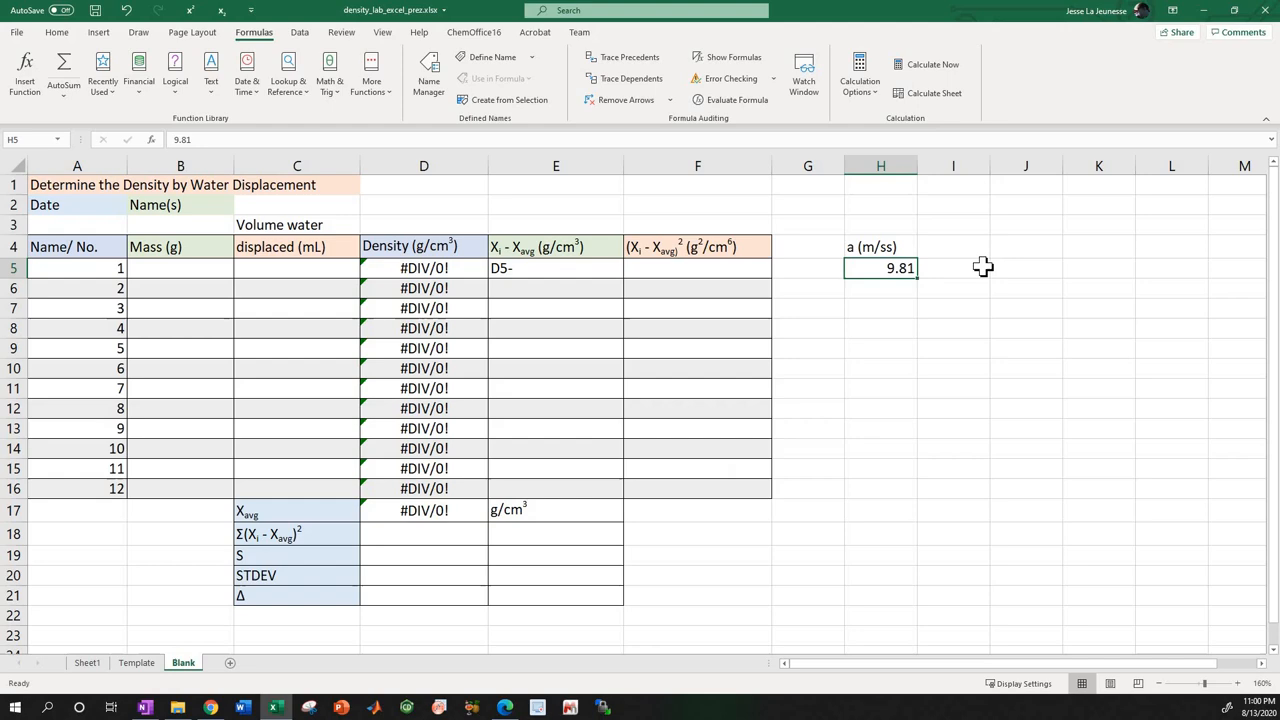
pyautogui.rightClick(885, 268)
pyautogui.click(915, 294)
pyautogui.moveTo(891, 288); pyautogui.dragTo(903, 634)
pyautogui.rightClick(886, 440)
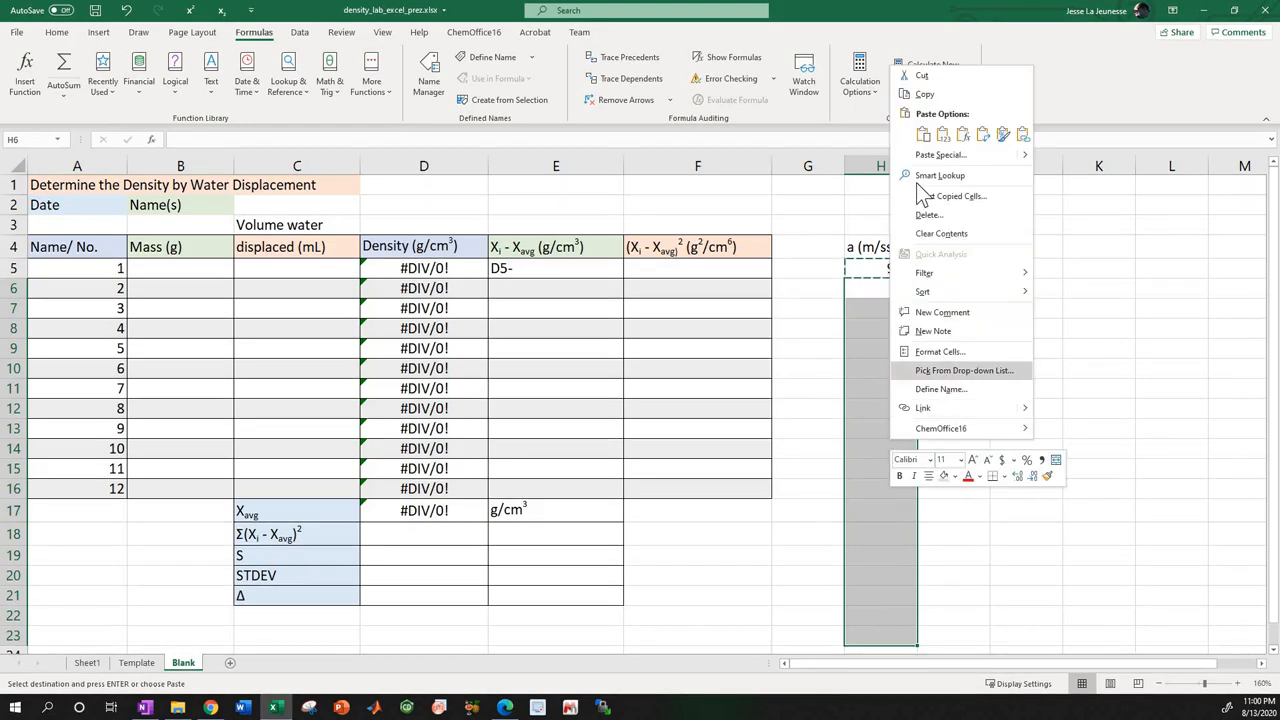
pyautogui.click(940, 134)
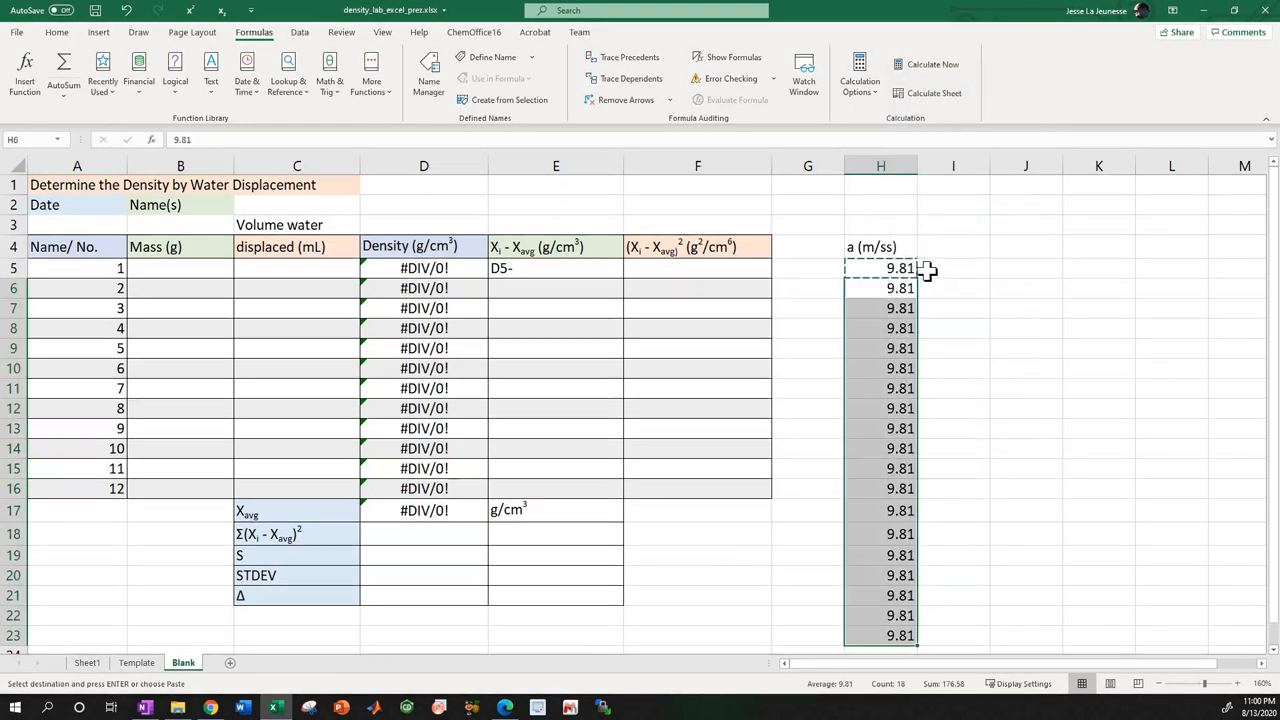
# Enter the example column headings x in I4, y in J4 and f(x) in K4.
pyautogui.click(950, 249)
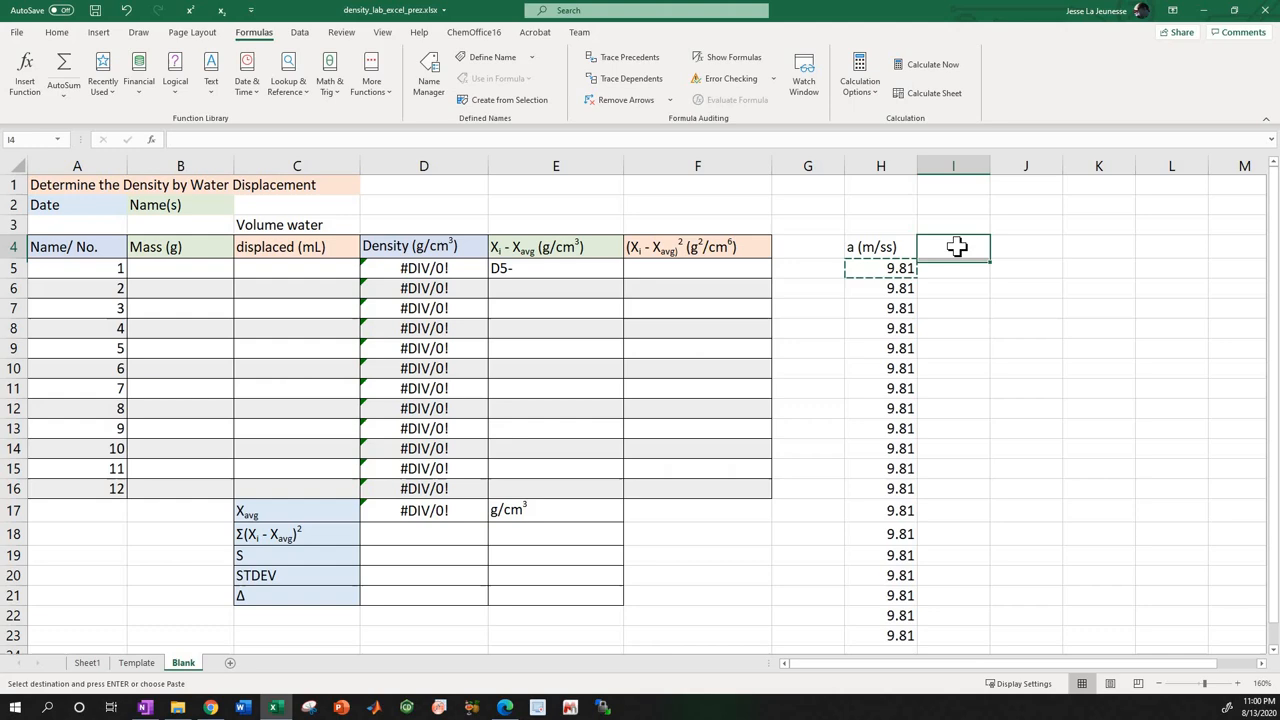
pyautogui.write('x')
pyautogui.click(1010, 247)
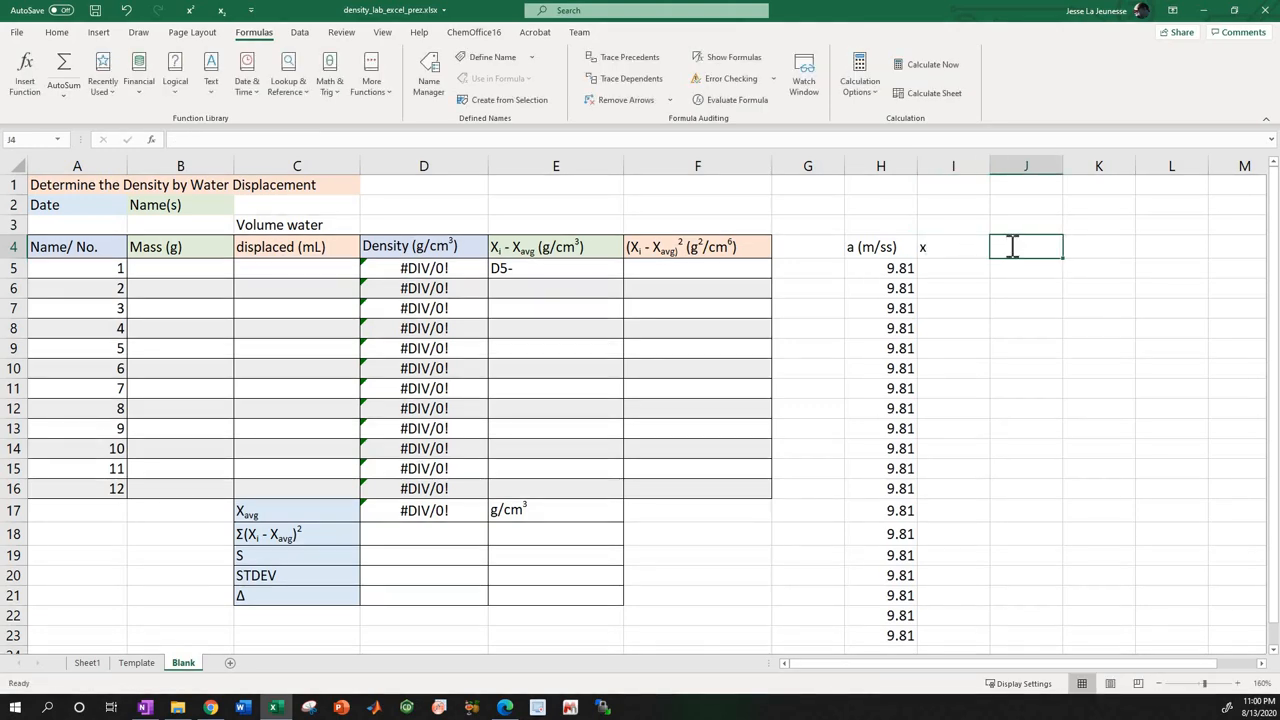
pyautogui.write('y')
pyautogui.click(1106, 245)
pyautogui.write('f')
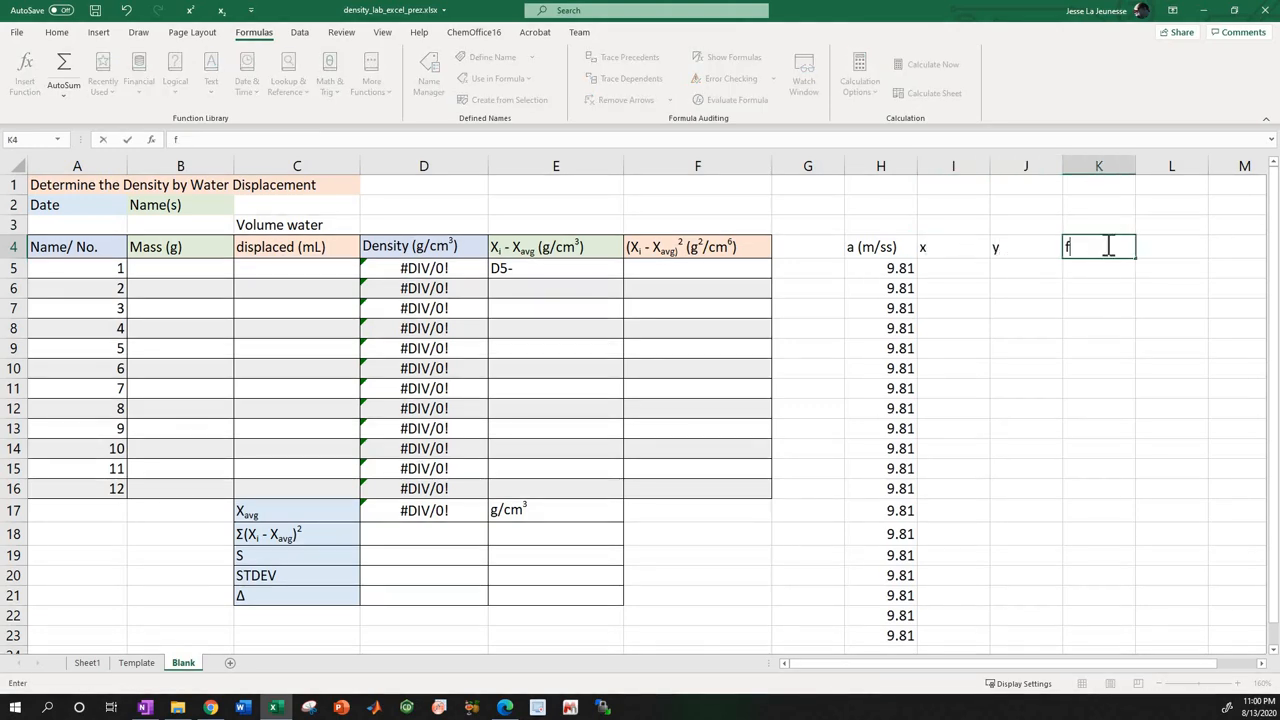
pyautogui.write('(x)')
pyautogui.press('Return')
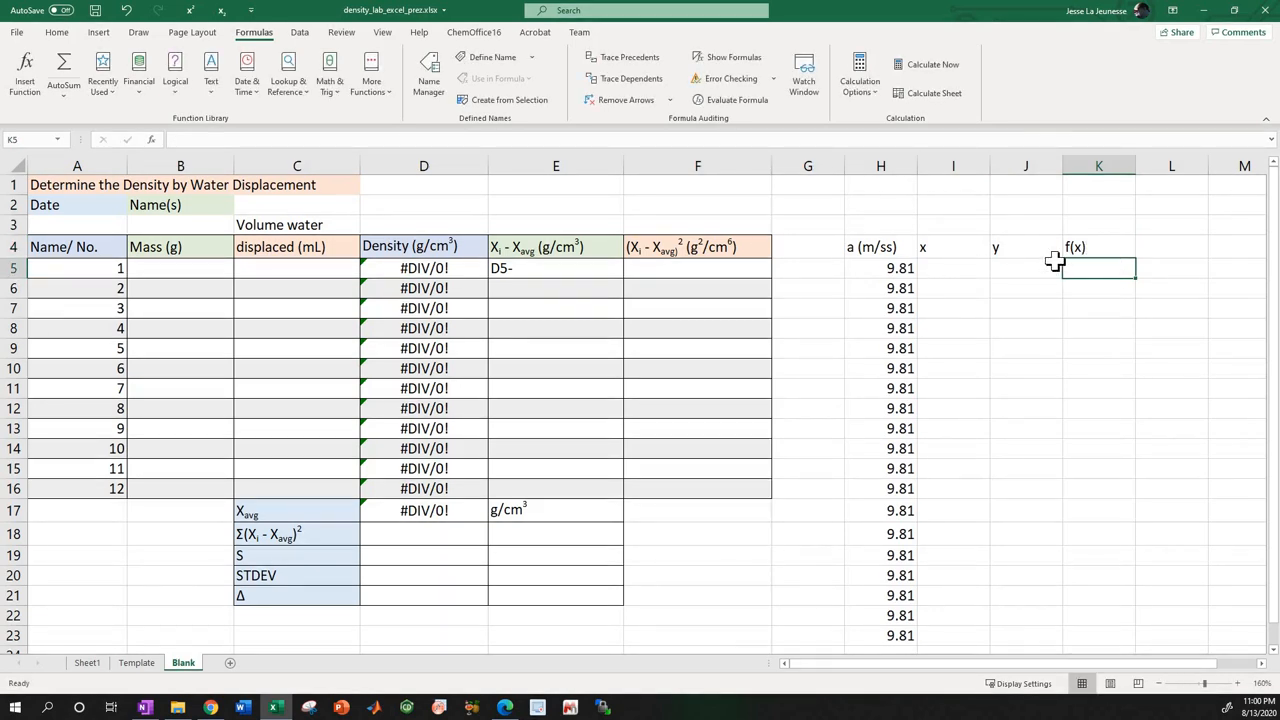
# Highlight the f(x) cells K5:K15 and the first acceleration cells H4:H7 to compare the example columns.
pyautogui.hotkey('shift', 'Down')
pyautogui.hotkey('shift', 'Down')
pyautogui.hotkey('shift', 'Down')
pyautogui.hotkey('shift', 'Down')
pyautogui.hotkey('shift', 'Down')
pyautogui.hotkey('shift', 'Down')
pyautogui.hotkey('shift', 'Down')
pyautogui.hotkey('shift', 'Down')
pyautogui.hotkey('shift', 'Down')
pyautogui.hotkey('shift', 'Down')
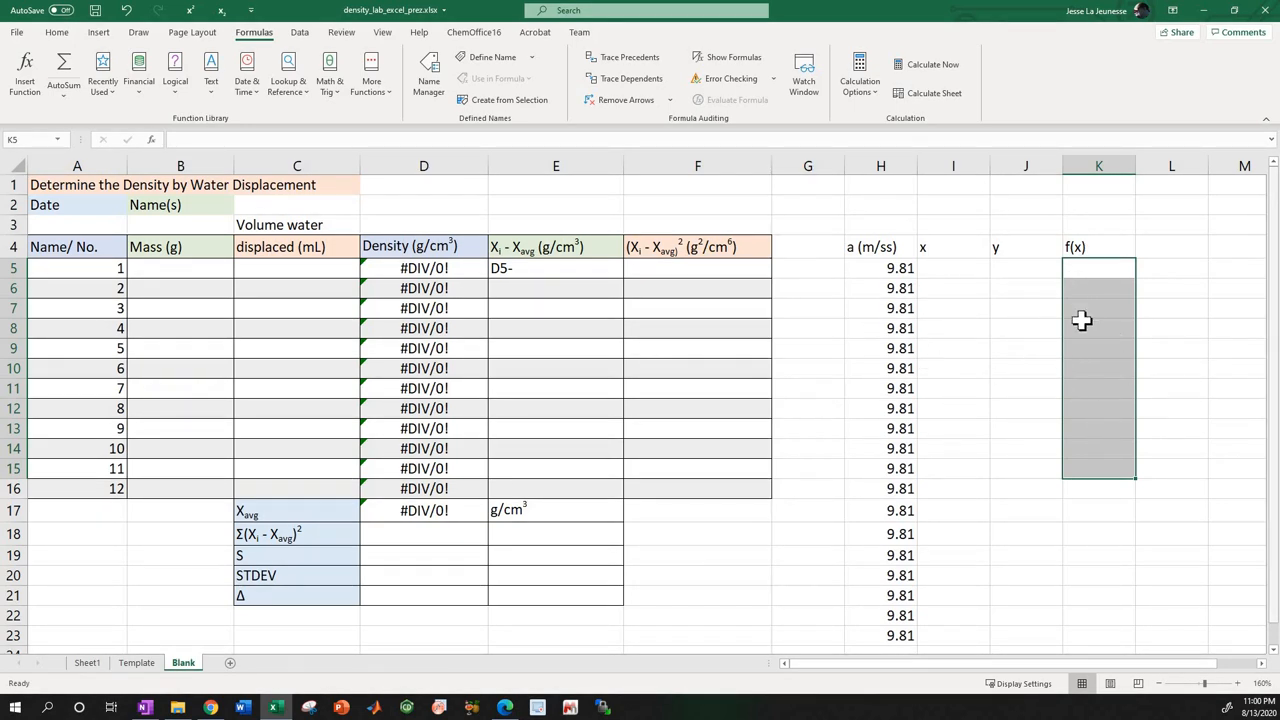
pyautogui.moveTo(875, 249); pyautogui.dragTo(900, 308)
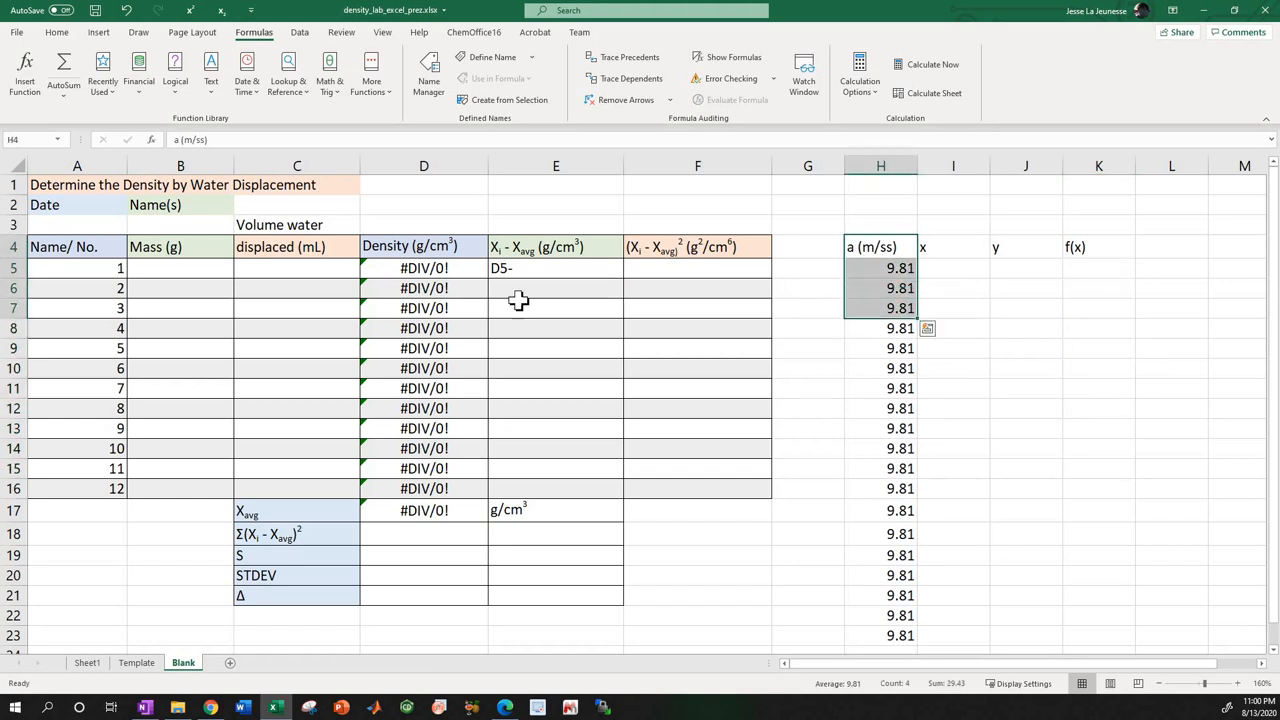
# Check the Xi - Xavg formula of sample 1 in E5 of the Template sheet, and return to the Blank sheet.
pyautogui.click(531, 273)
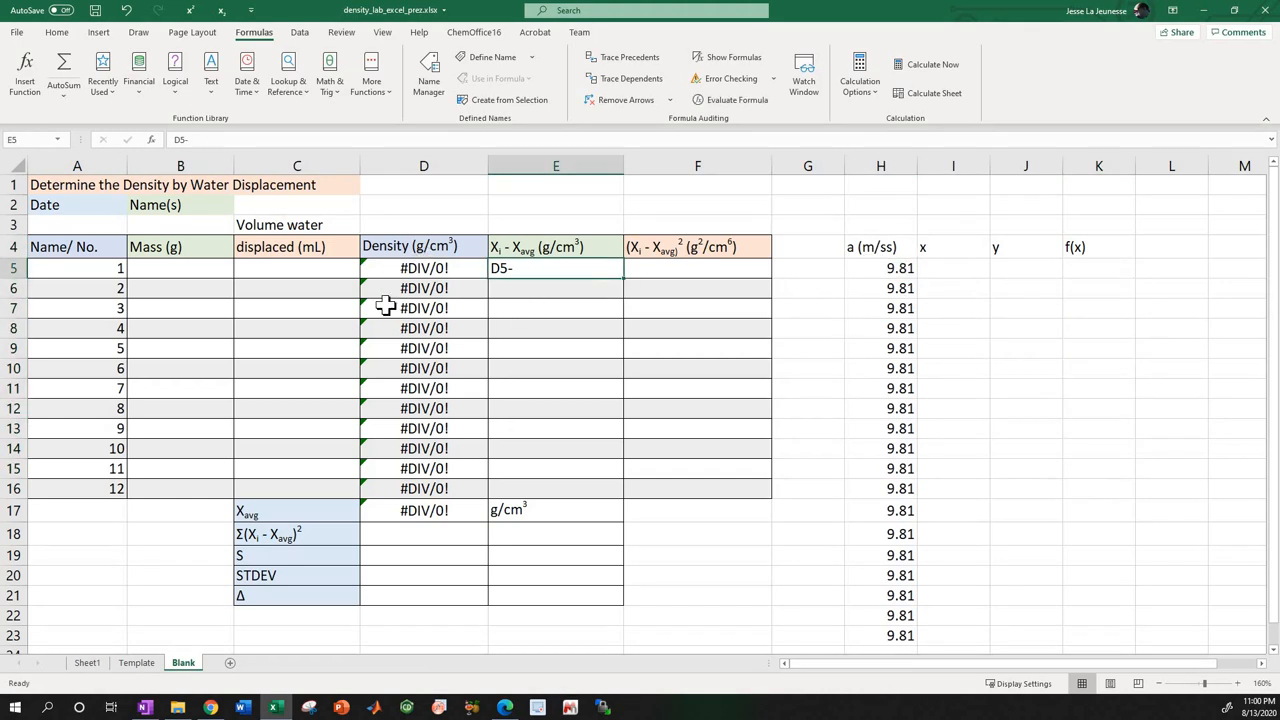
pyautogui.click(138, 668)
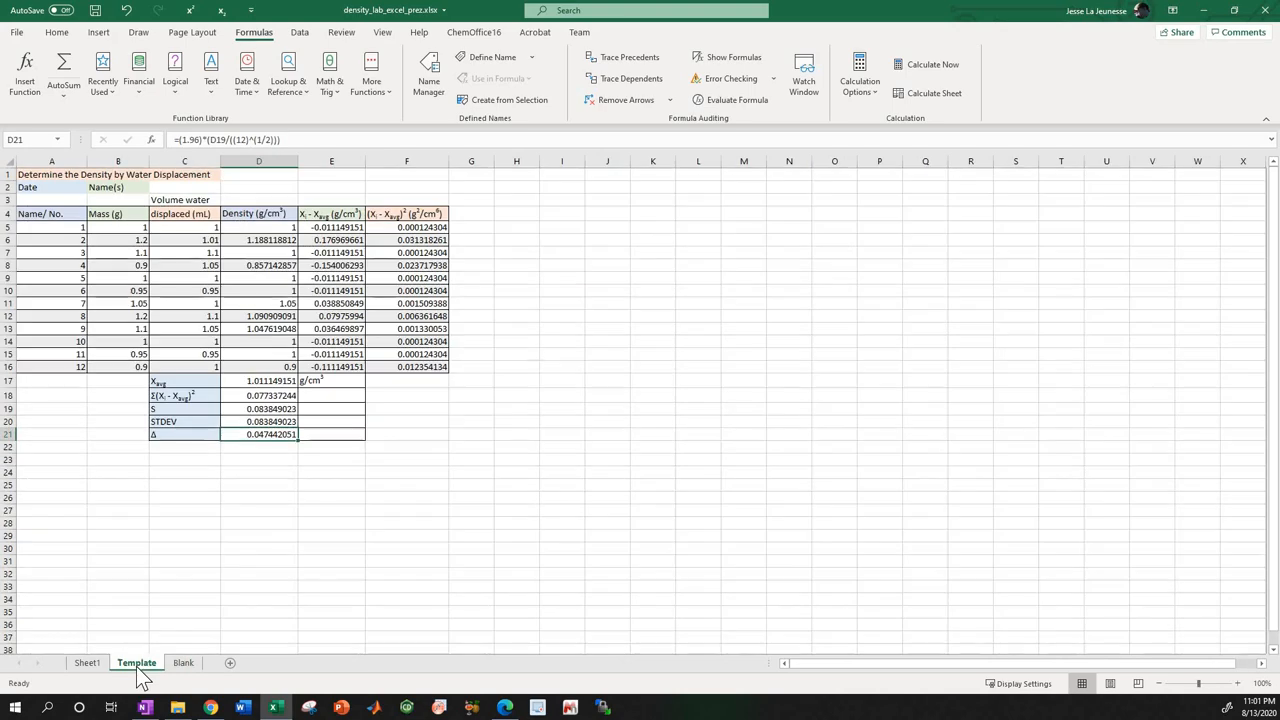
pyautogui.click(318, 227)
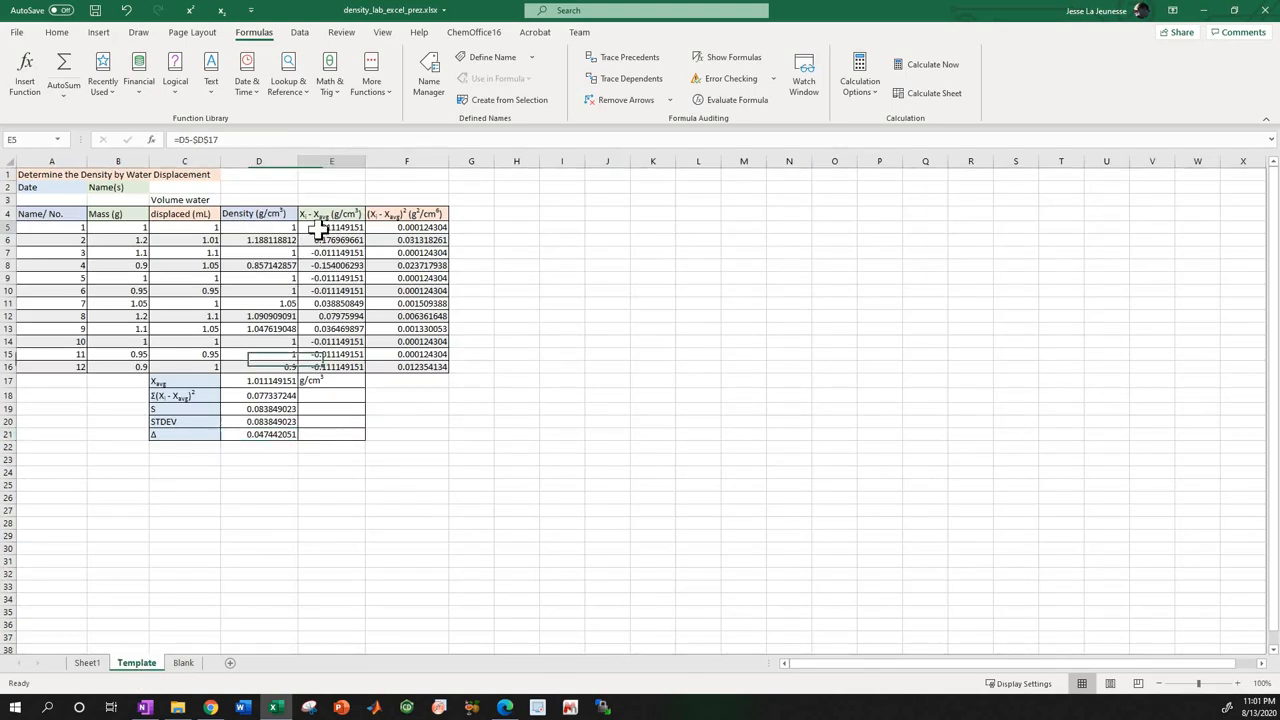
pyautogui.click(183, 663)
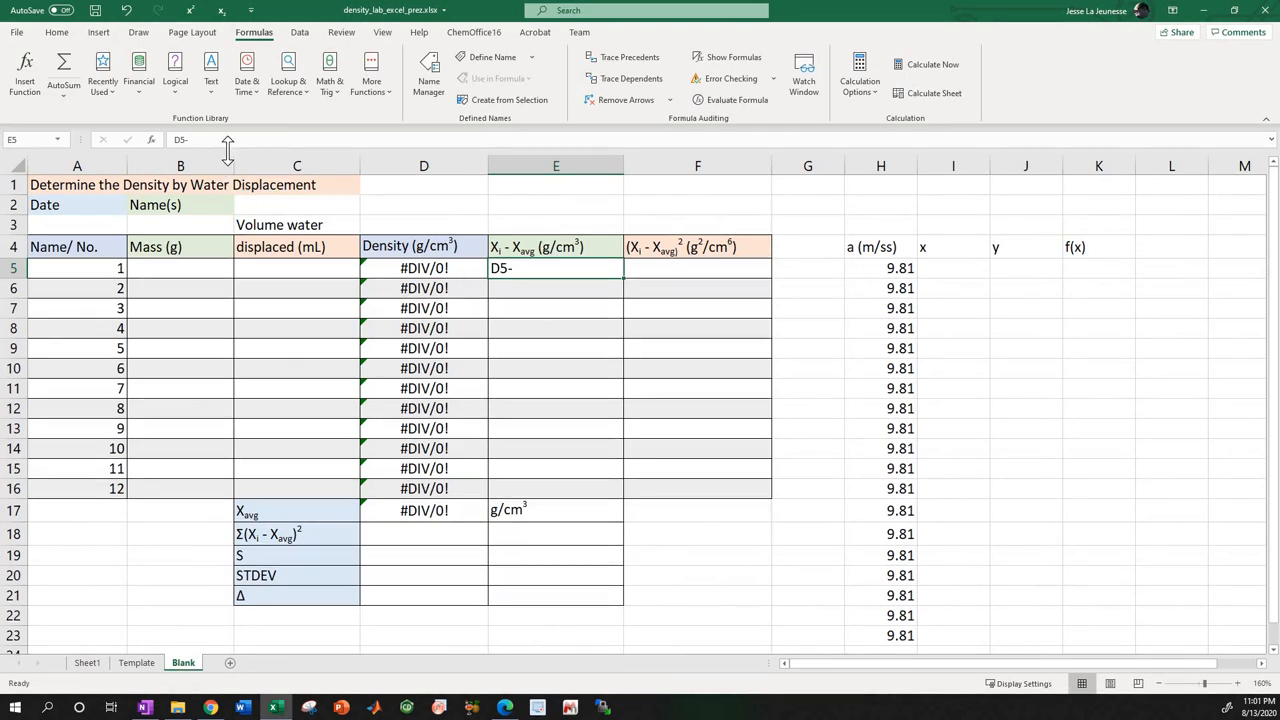
# Complete the Xi - Xavg formula for sample 1 in E5 as =D5-$D$17 with an absolute reference to the average.
pyautogui.click(232, 139)
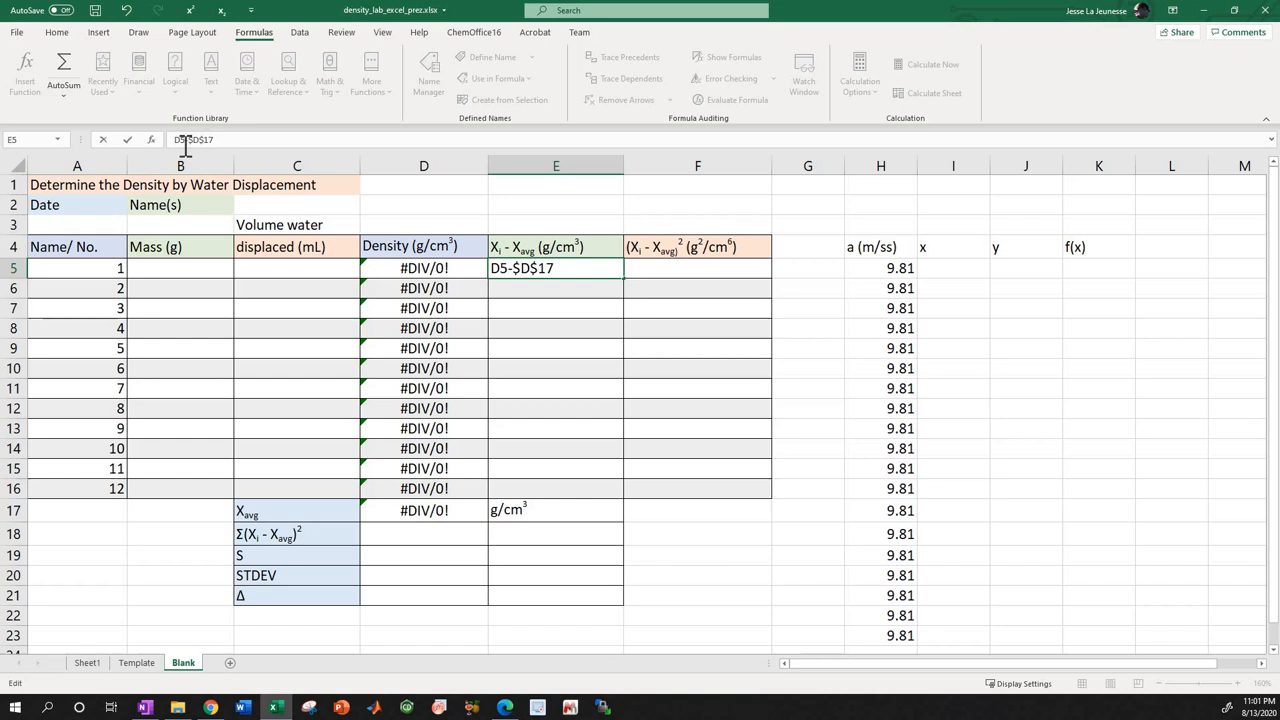
pyautogui.write('=')
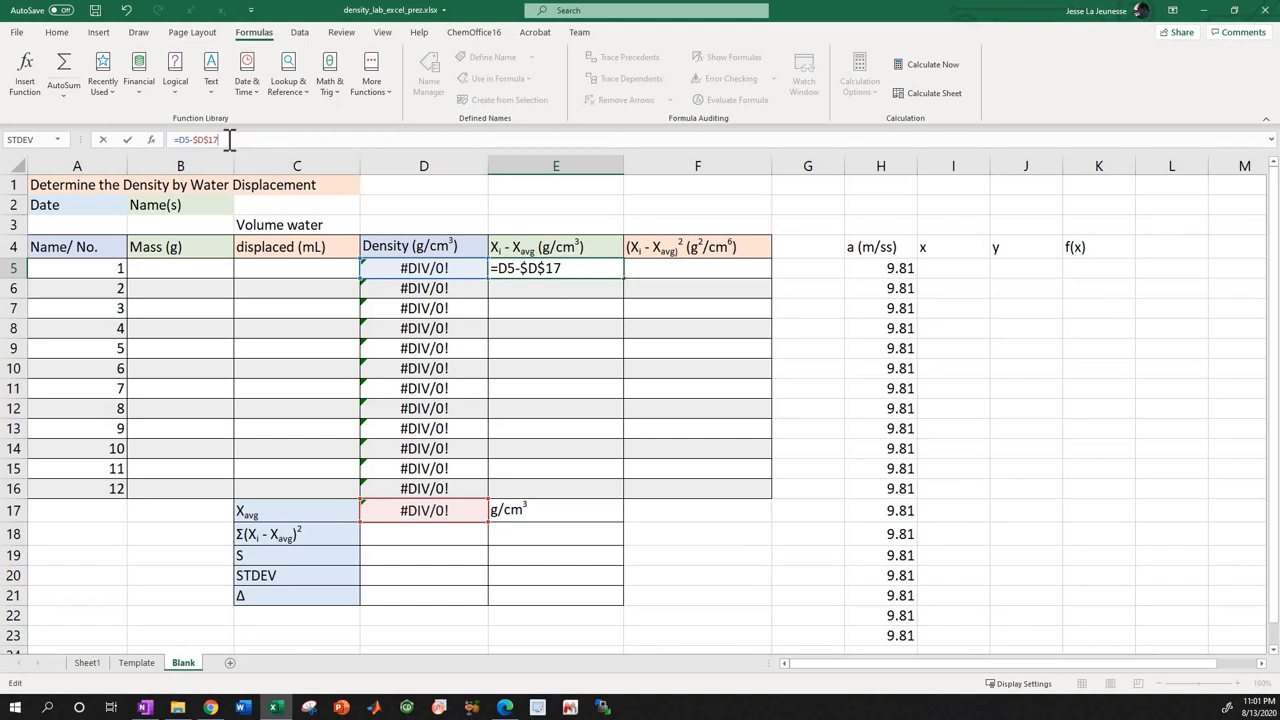
pyautogui.press('Return')
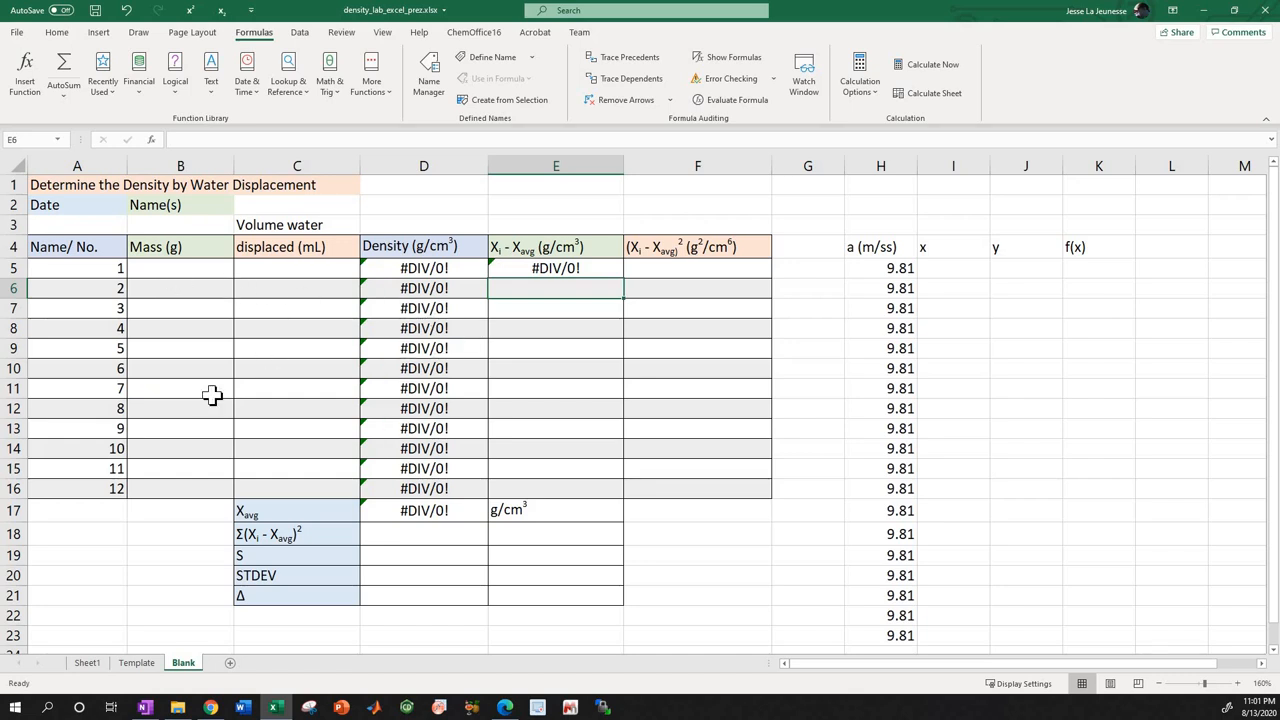
# Copy the Xi - Xavg formula from E5 and paste it as formulas only into E6:E16.
pyautogui.click(560, 272)
pyautogui.rightClick(562, 270)
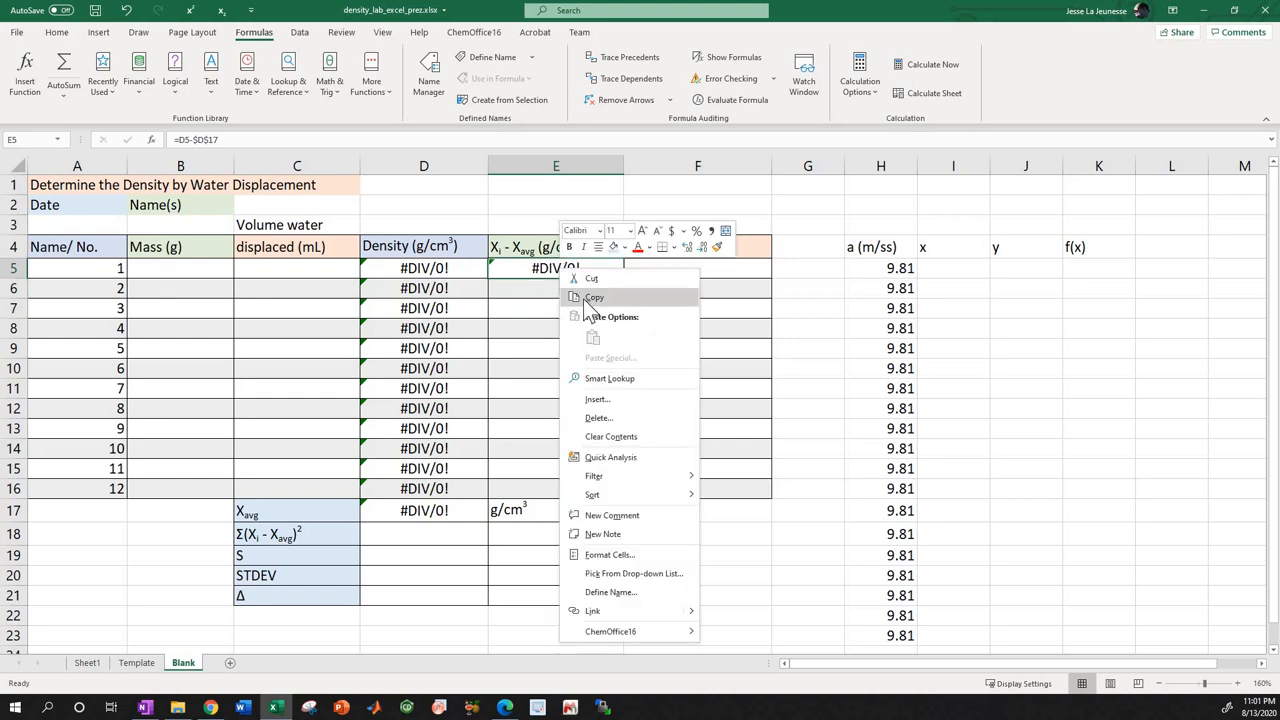
pyautogui.click(590, 297)
pyautogui.moveTo(540, 288); pyautogui.dragTo(529, 483)
pyautogui.rightClick(522, 397)
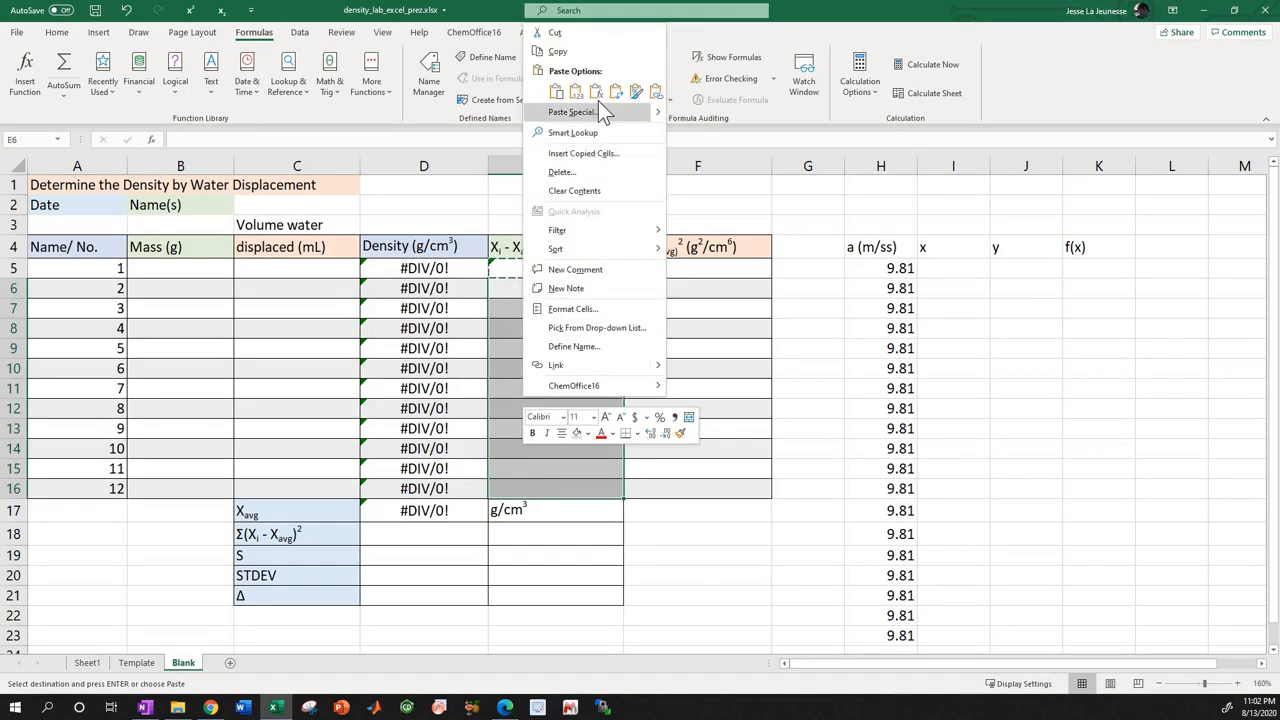
pyautogui.click(597, 95)
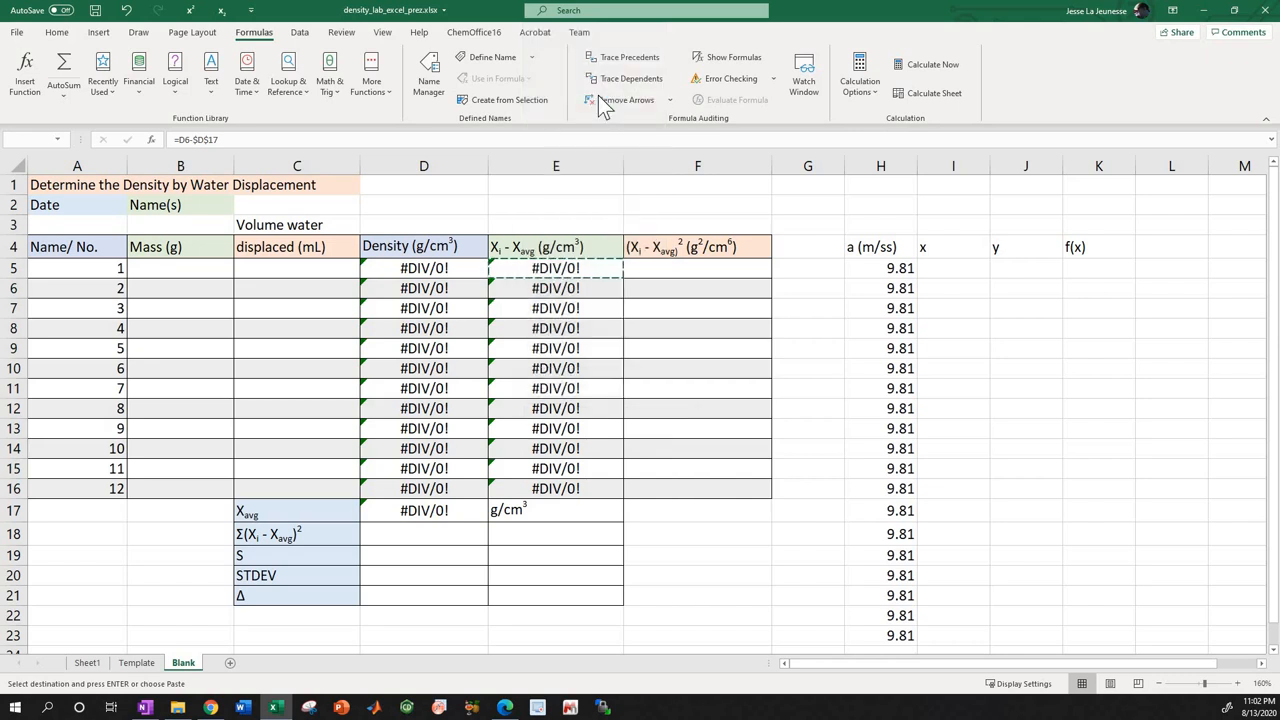
# Examine the pasted Xi - Xavg formulas in E6 and E7 and compare their cell references with E5.
pyautogui.click(573, 288)
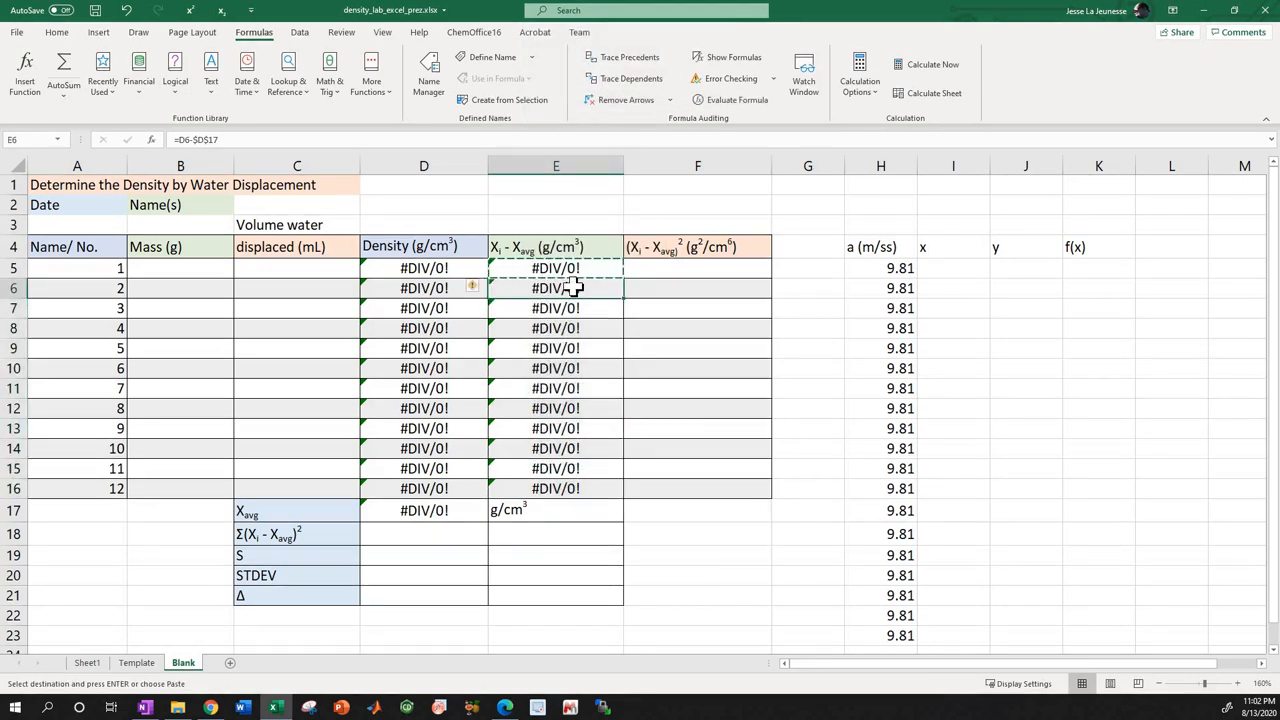
pyautogui.click(410, 140)
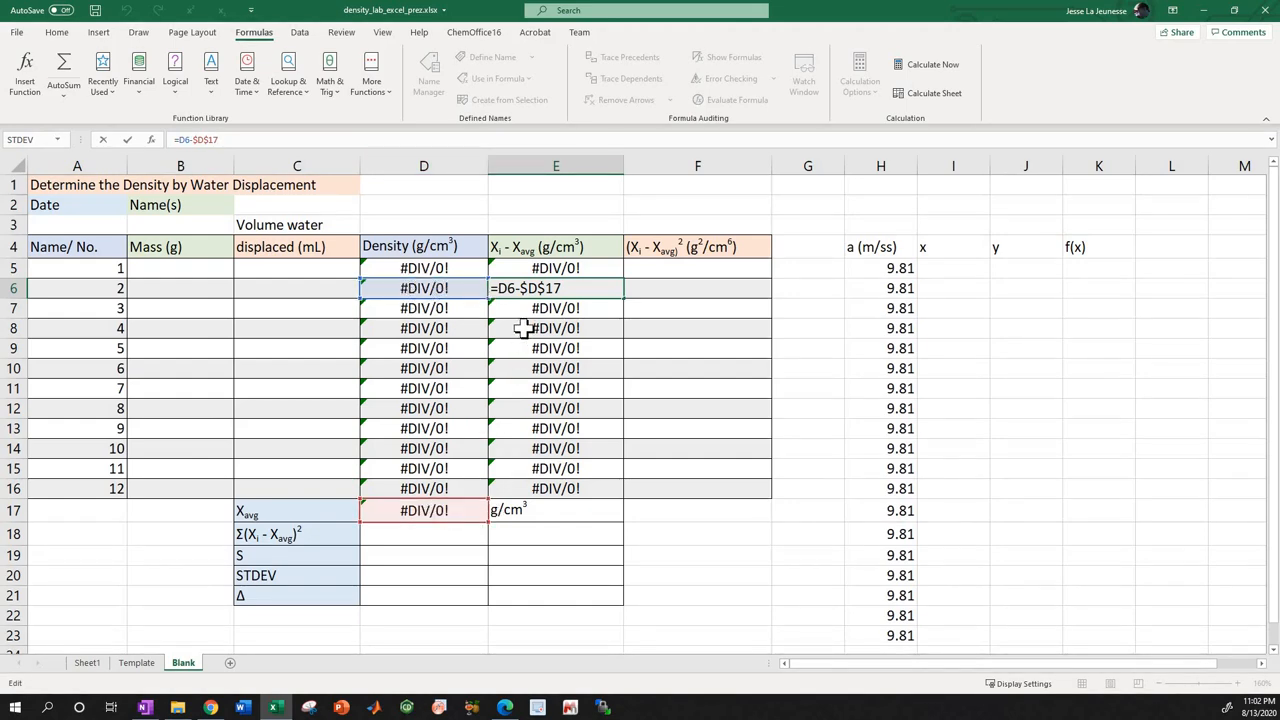
pyautogui.press('Return')
pyautogui.click(237, 139)
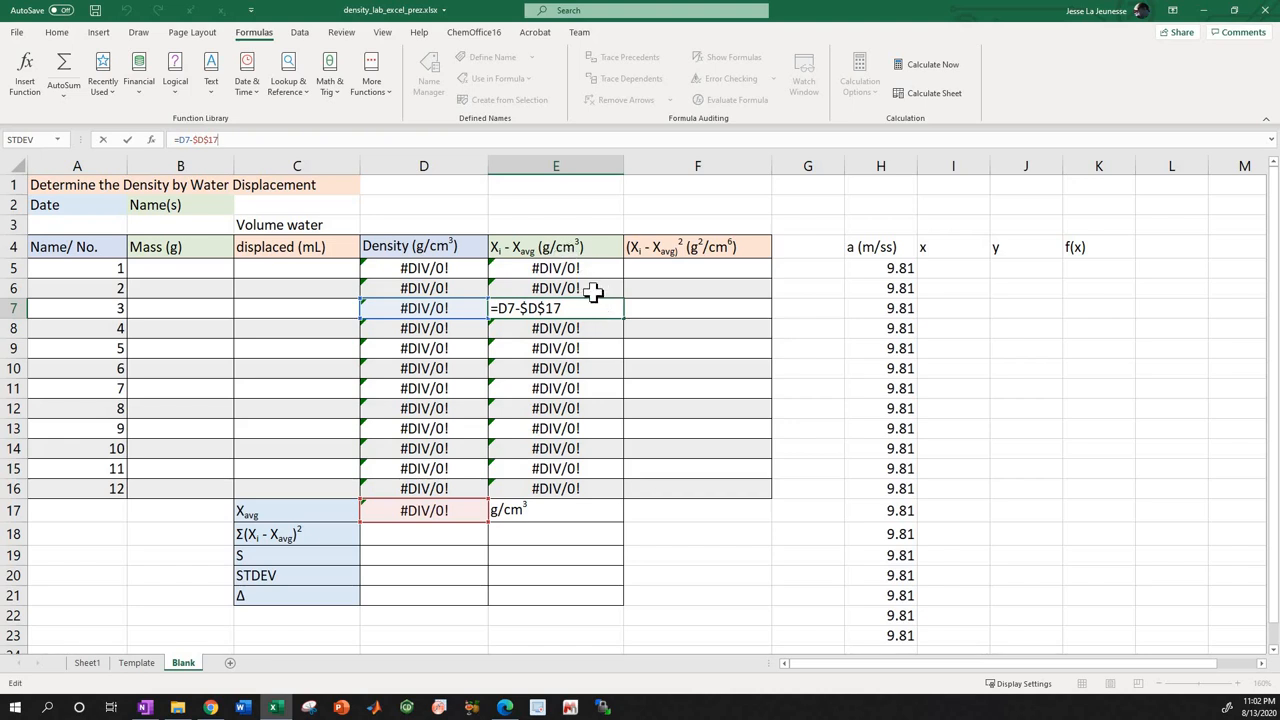
pyautogui.press('Return')
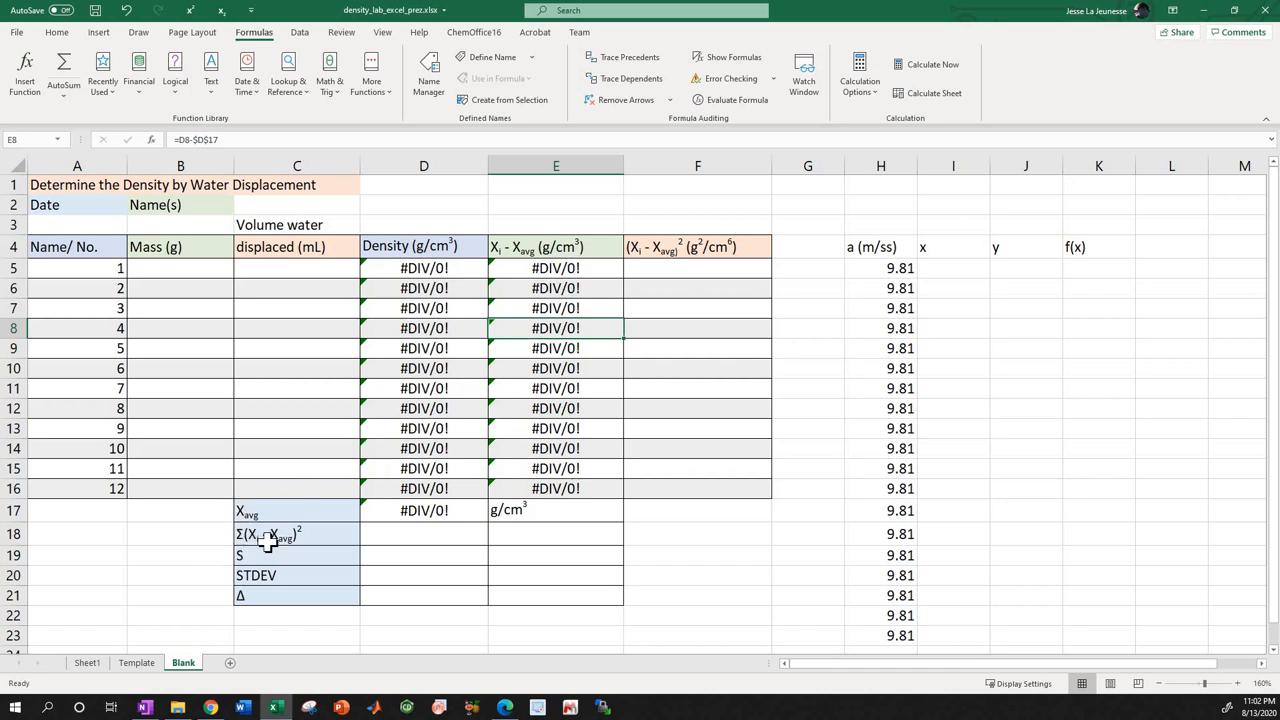
pyautogui.click(538, 270)
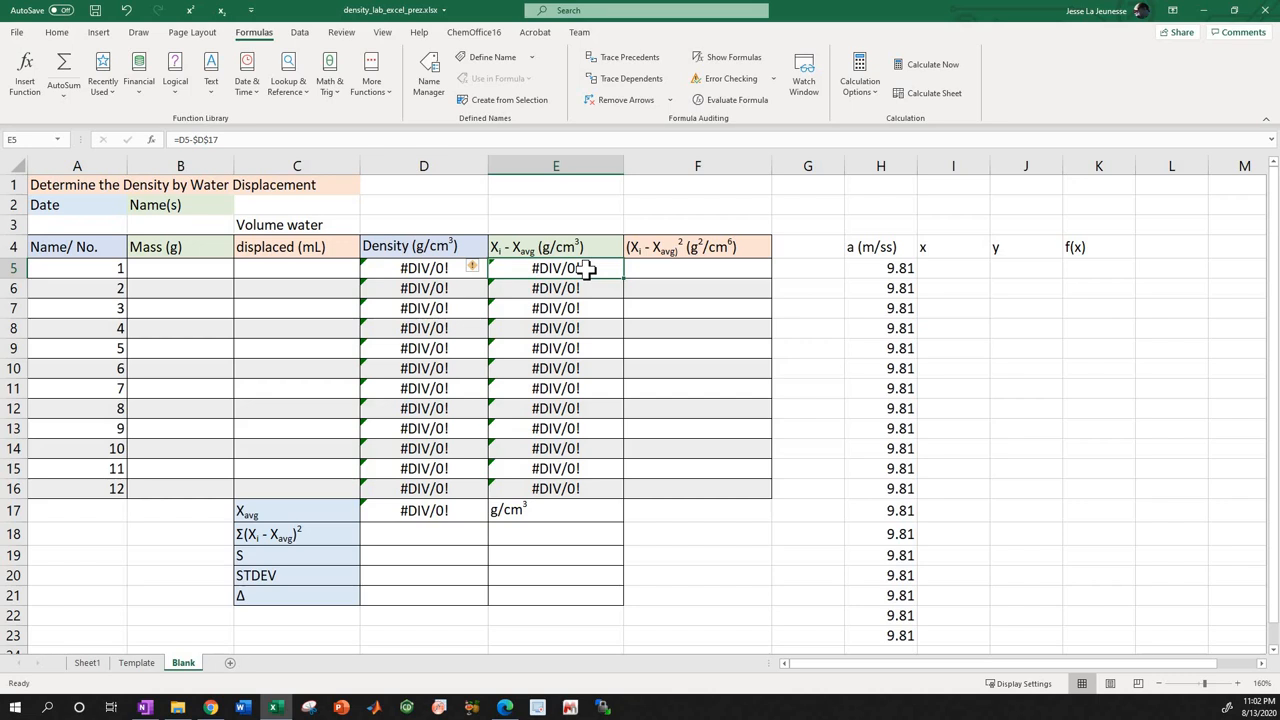
pyautogui.click(577, 289)
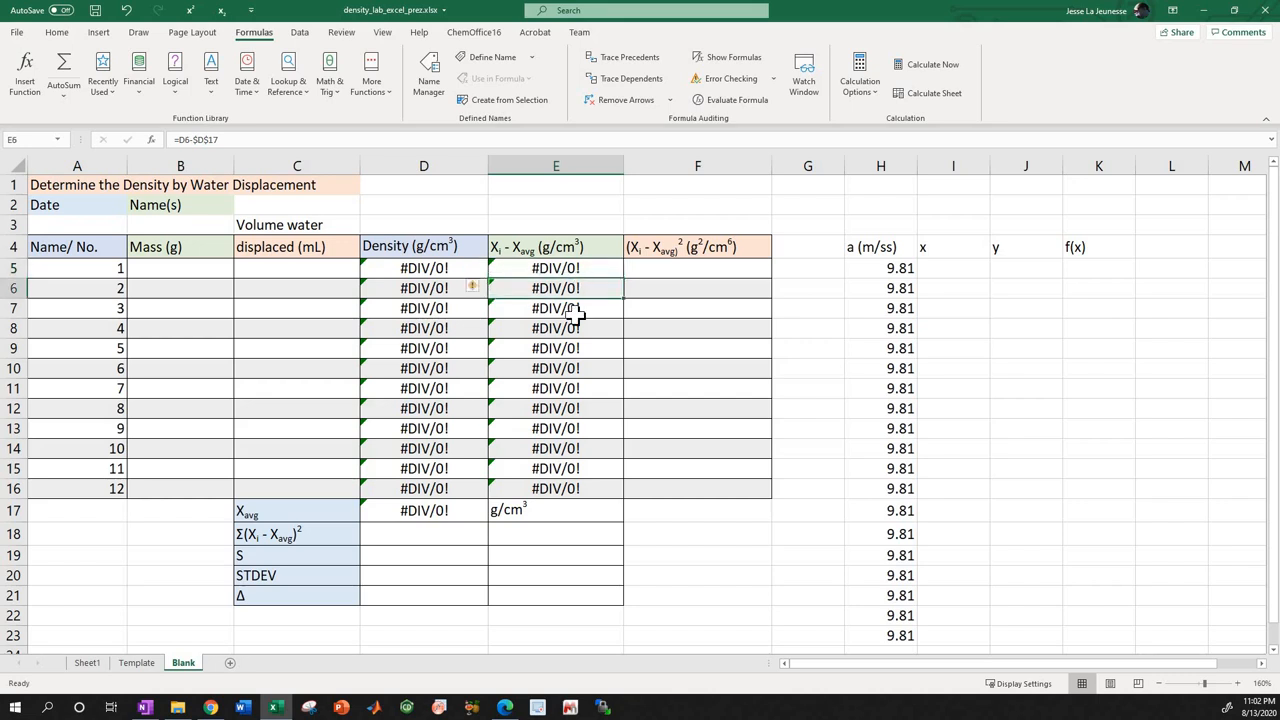
pyautogui.click(568, 310)
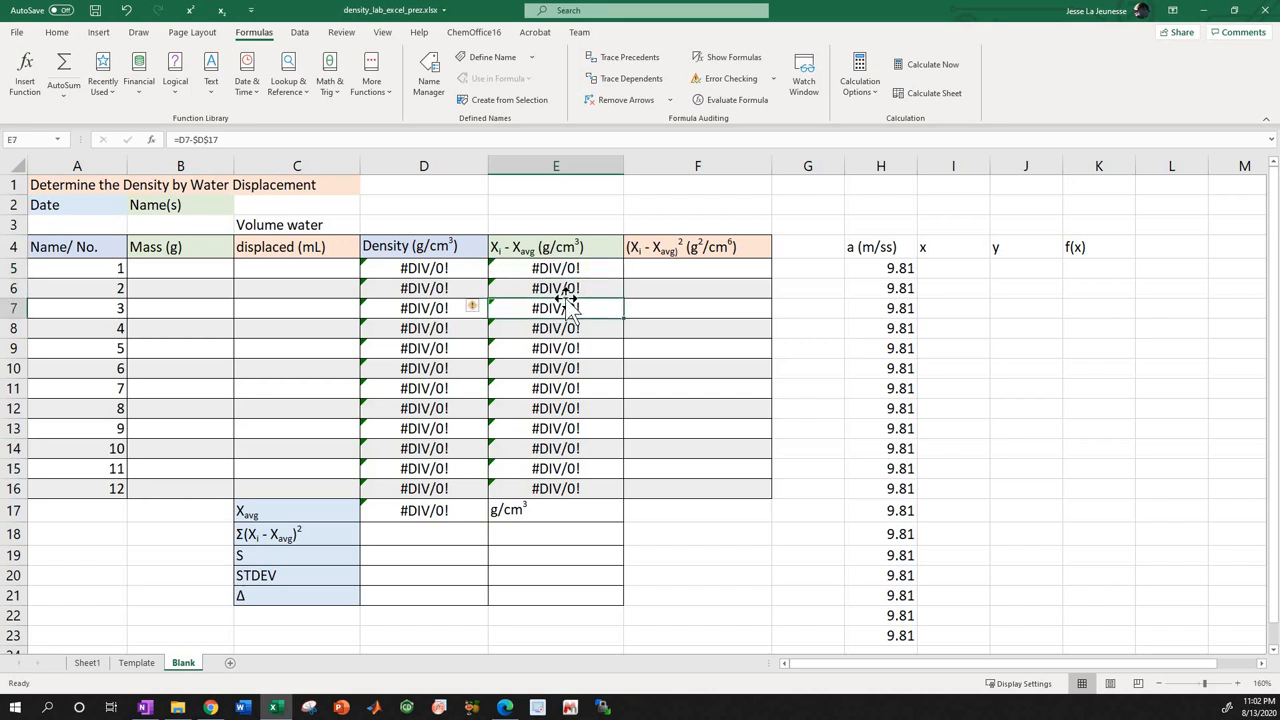
# Enter the squared deviation formula =(E5)^2 for sample 1 in F5.
pyautogui.click(658, 268)
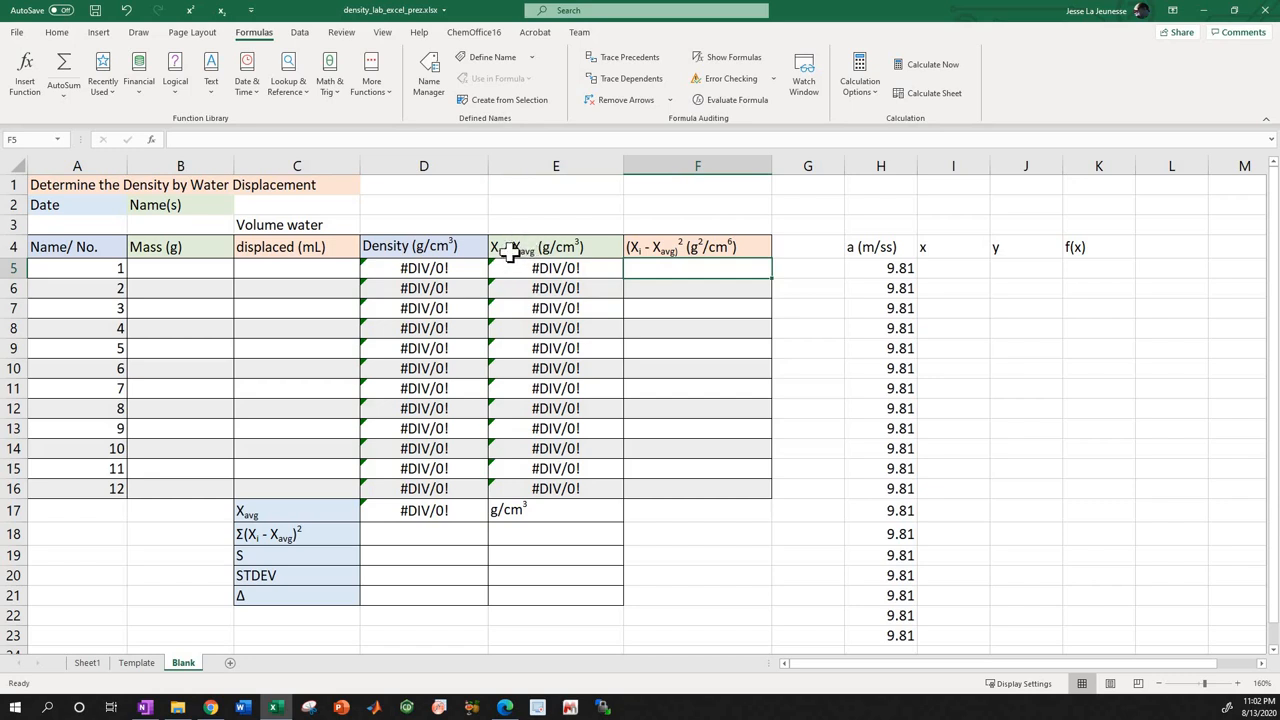
pyautogui.click(675, 252)
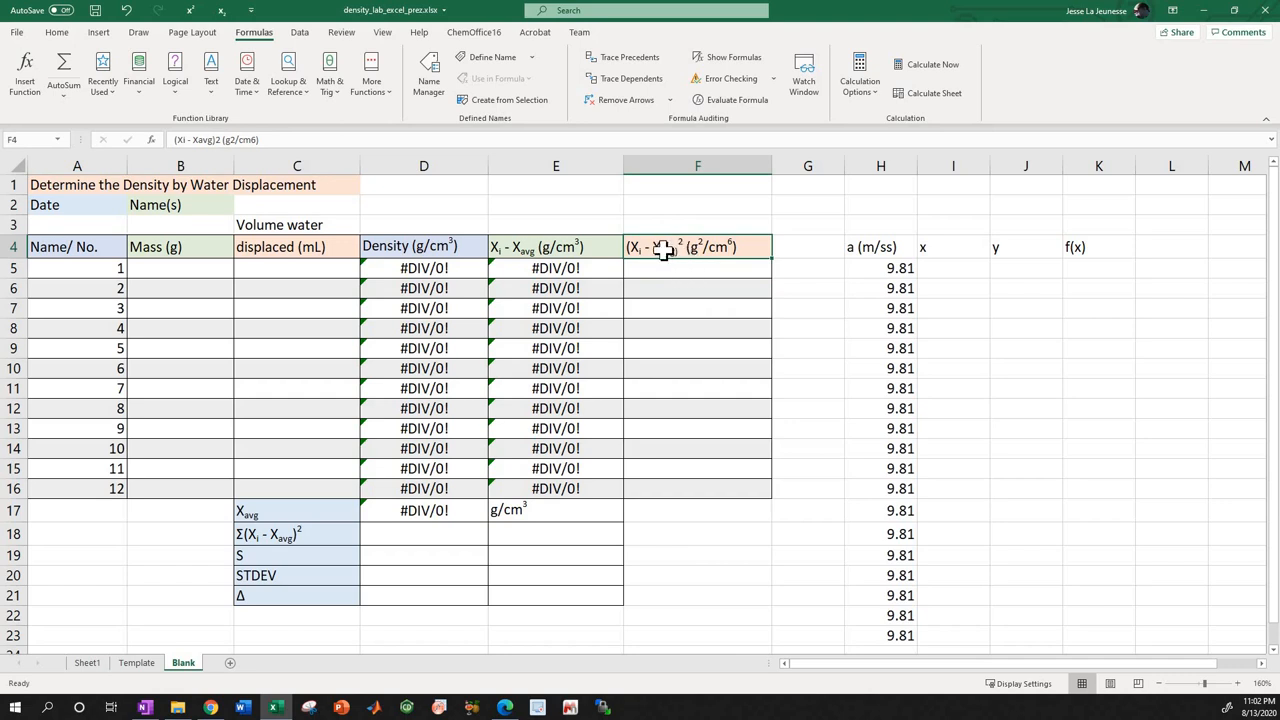
pyautogui.click(600, 271)
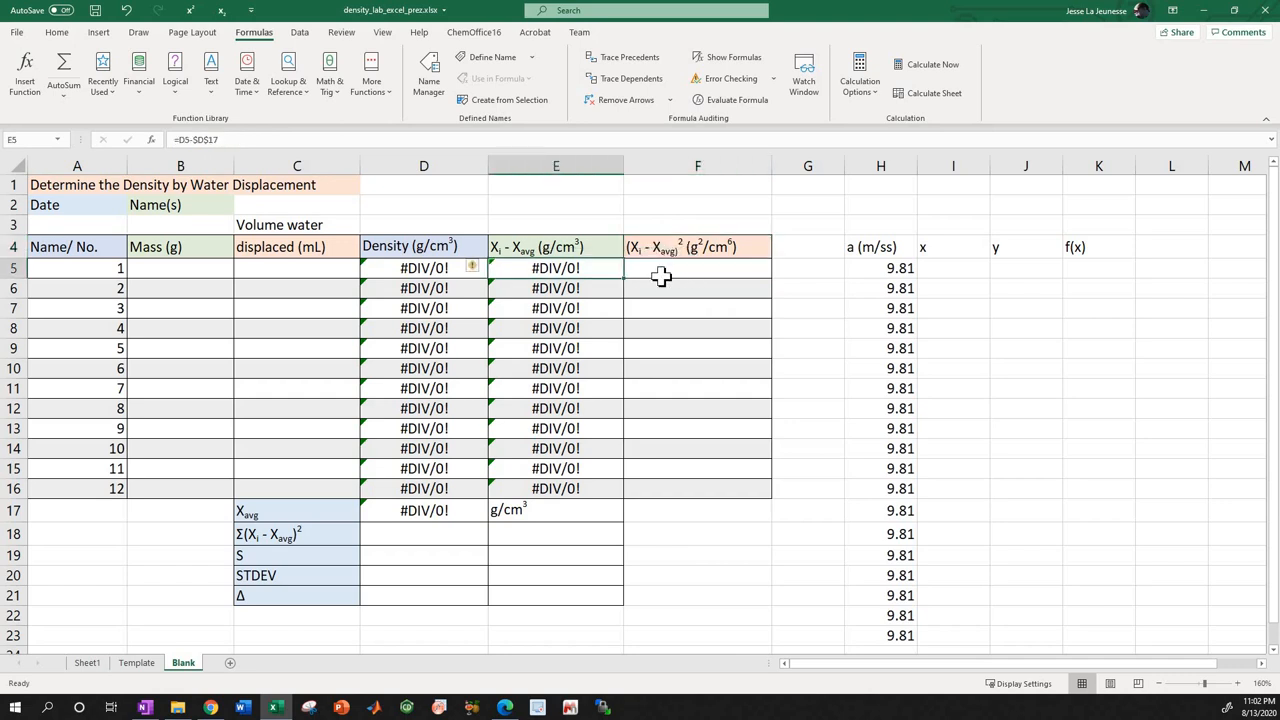
pyautogui.click(663, 276)
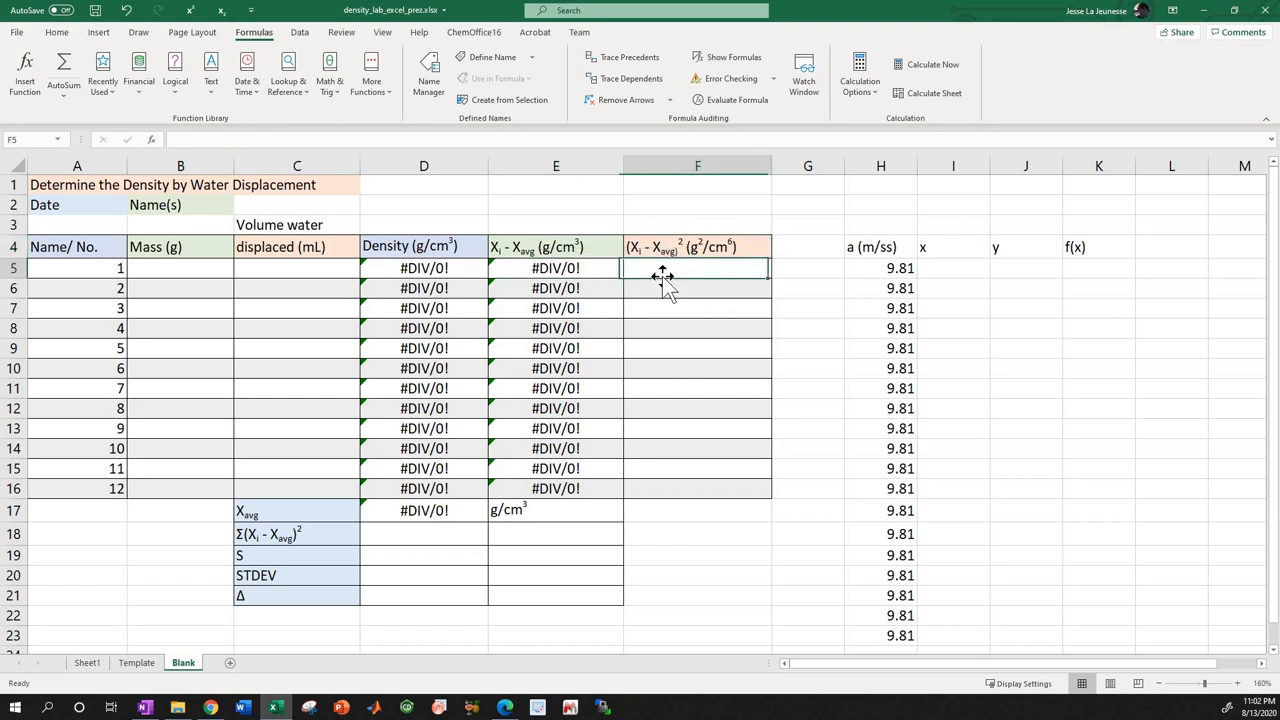
pyautogui.click(466, 145)
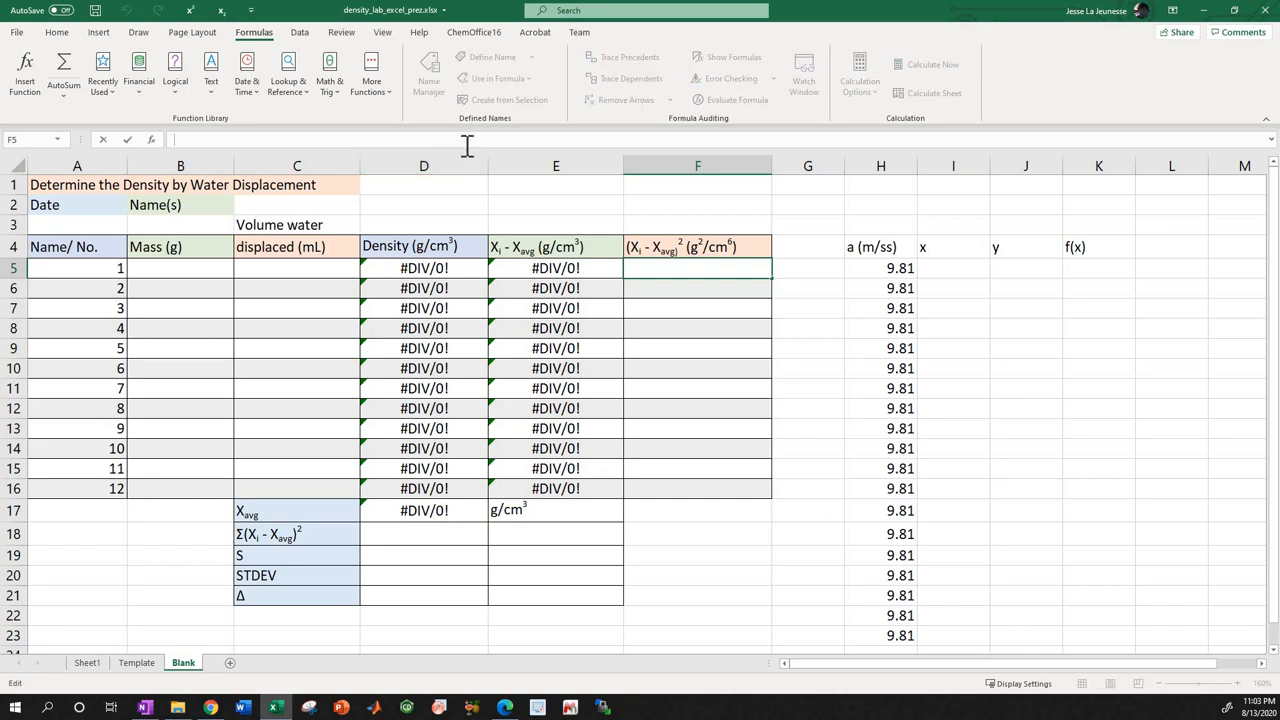
pyautogui.write('E')
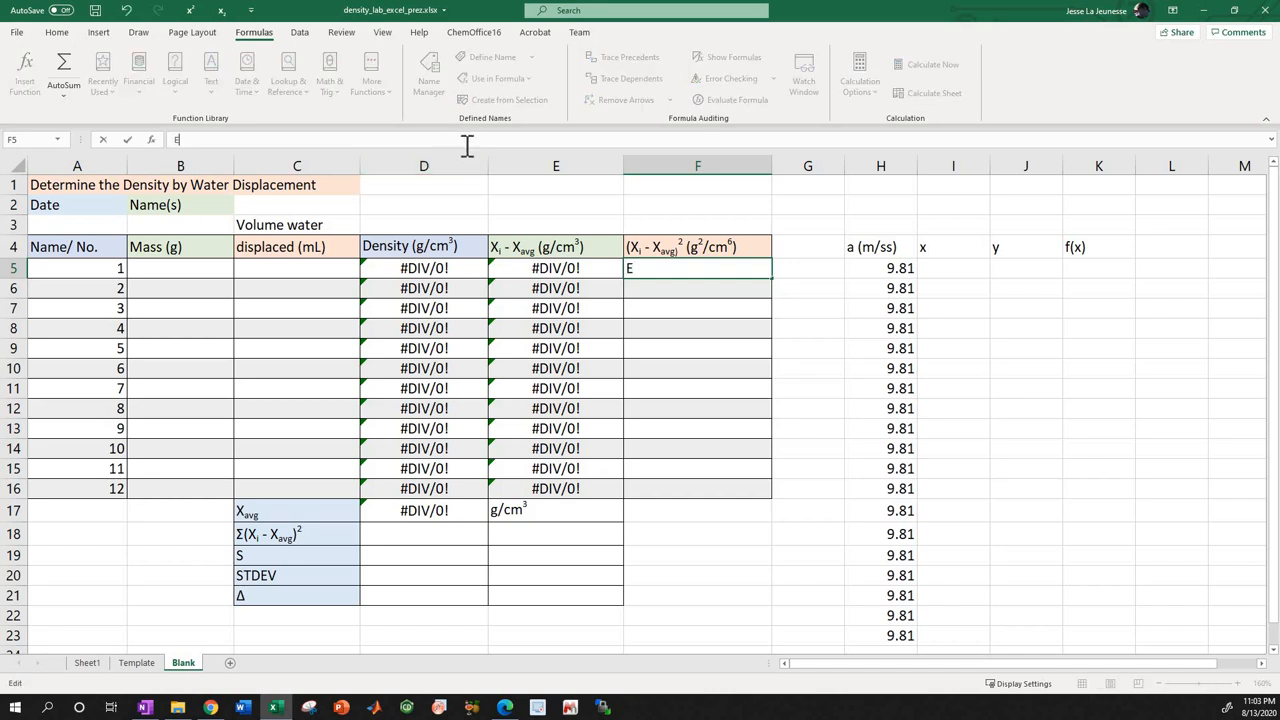
pyautogui.write('5')
pyautogui.write('(')
pyautogui.write('2')
pyautogui.click(174, 141)
pyautogui.write('=')
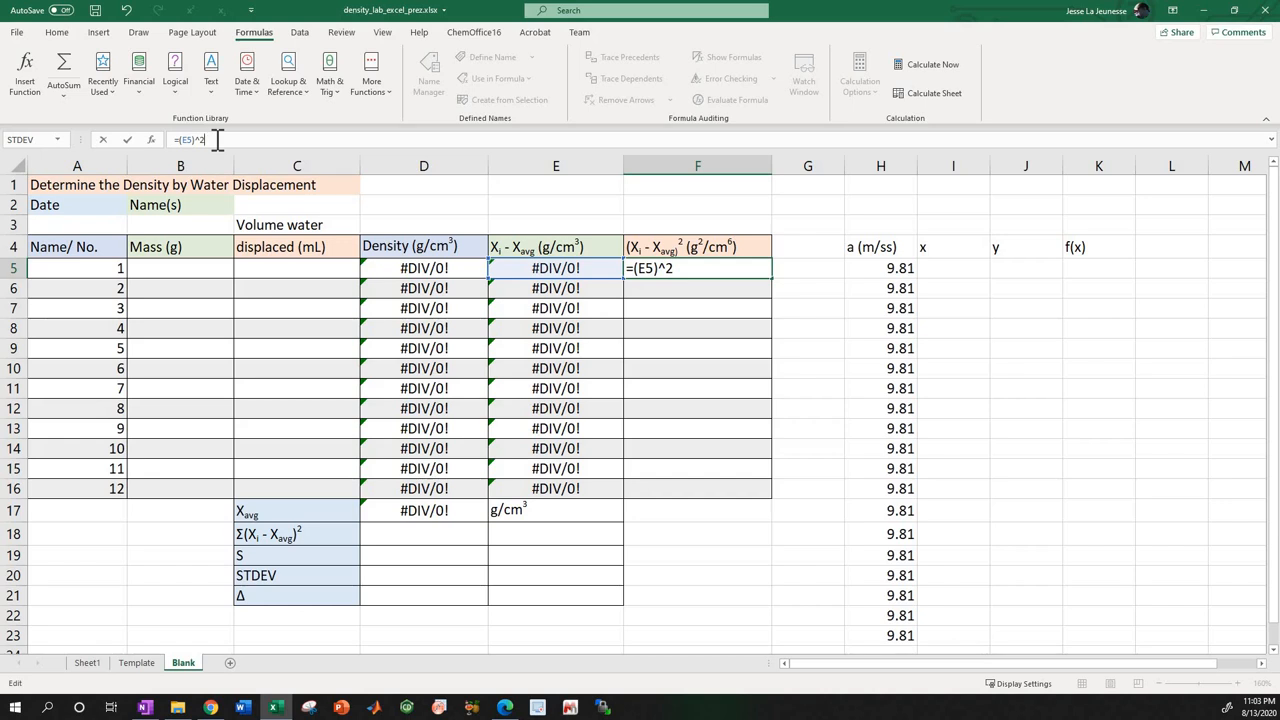
# Change the exponent in the F5 formula to a square root, =(E5)^(1/2), as an example.
pyautogui.press('BackSpace')
pyautogui.write('(1/2)')
pyautogui.press('Return')
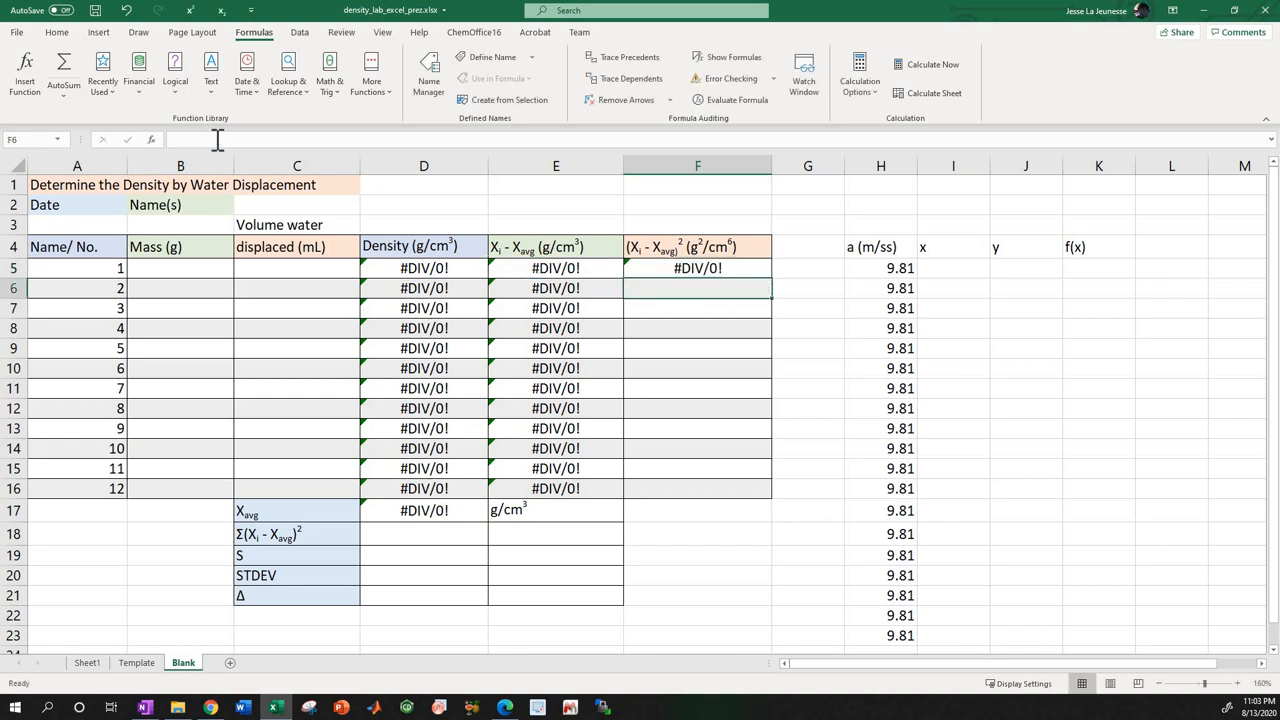
# Restore the square in F5 so that its formula reads =(E5)^(2).
pyautogui.click(641, 266)
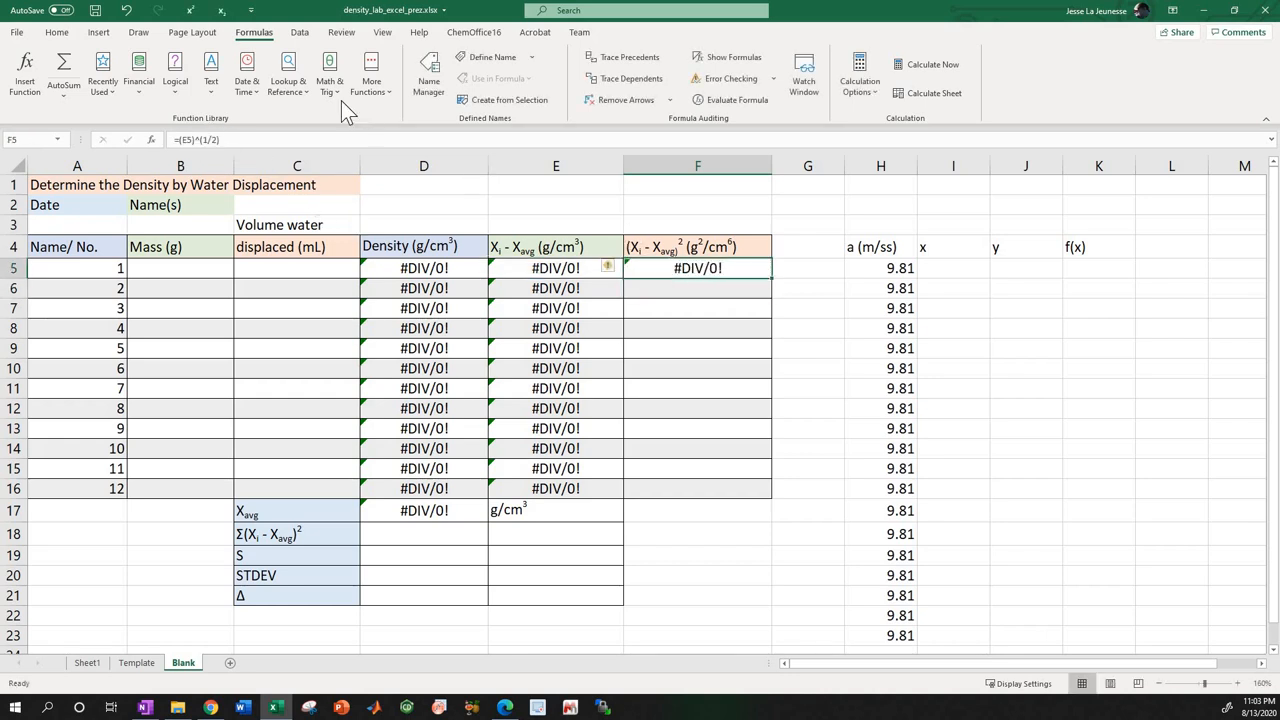
pyautogui.click(258, 145)
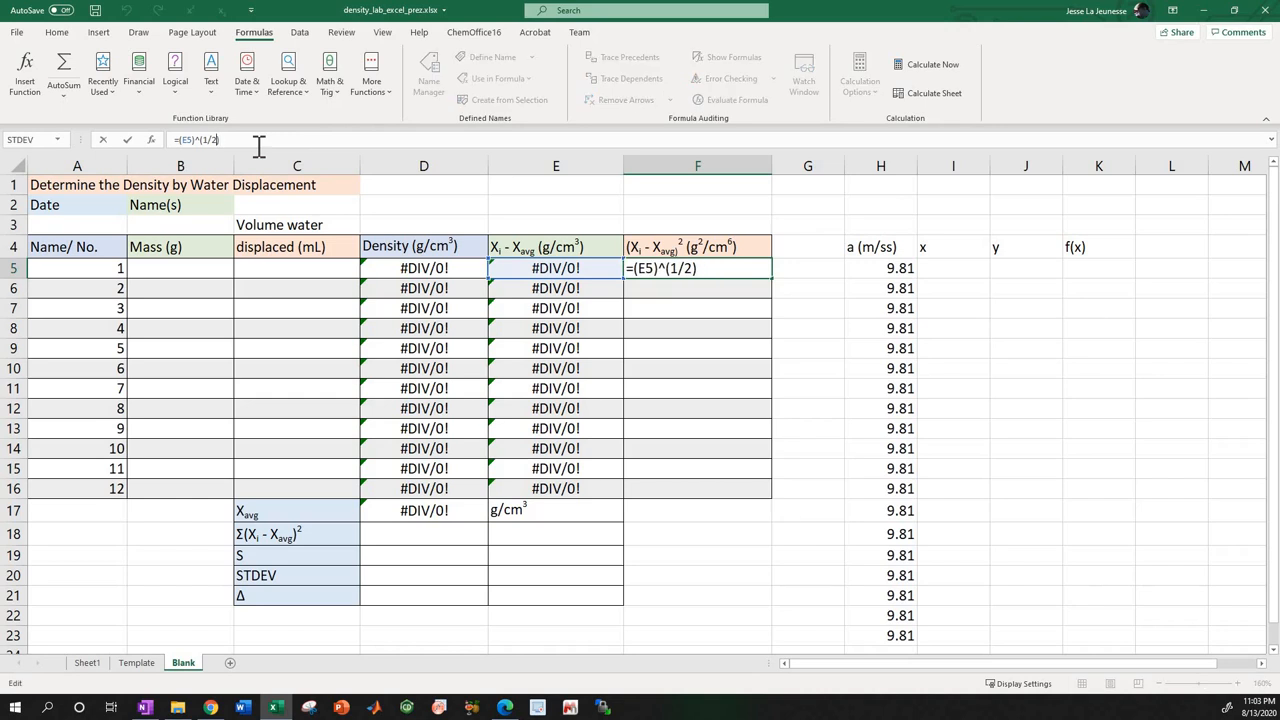
pyautogui.press('BackSpace')
pyautogui.press('BackSpace')
pyautogui.click(737, 267)
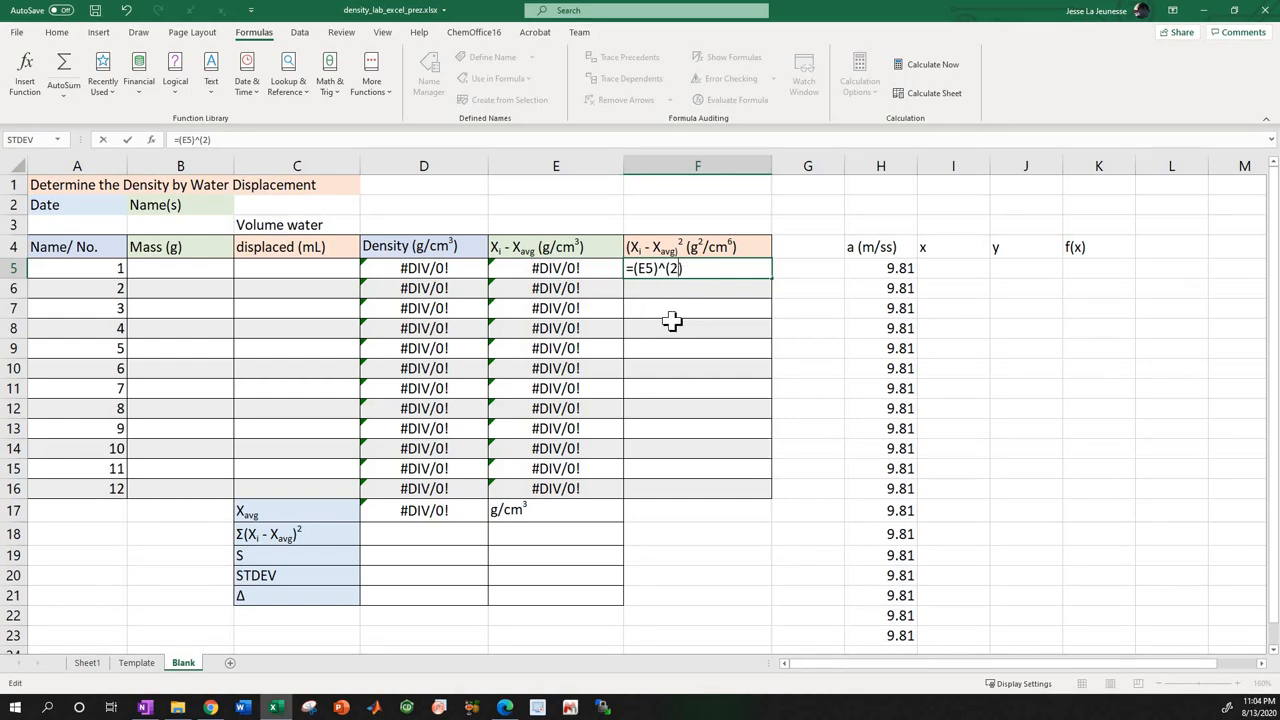
pyautogui.click(1092, 388)
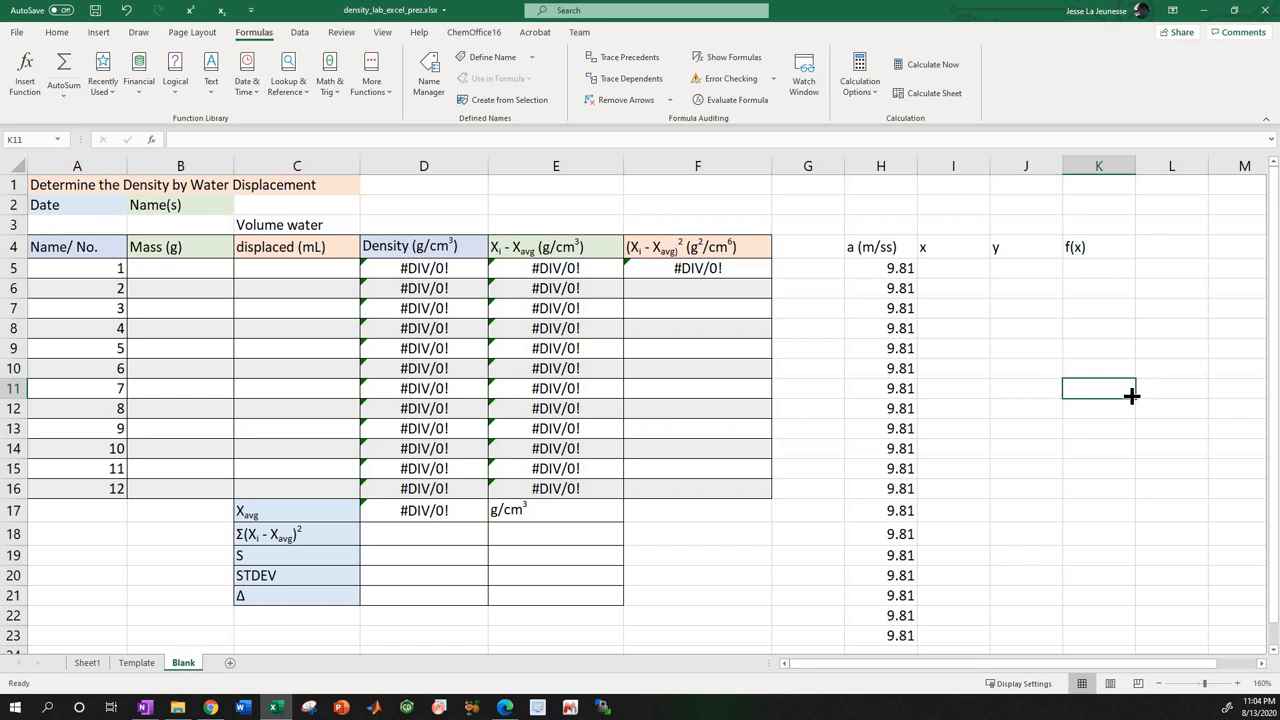
# Copy the squared deviation formula from F5 and paste it as formulas only into F6:F16.
pyautogui.click(648, 268)
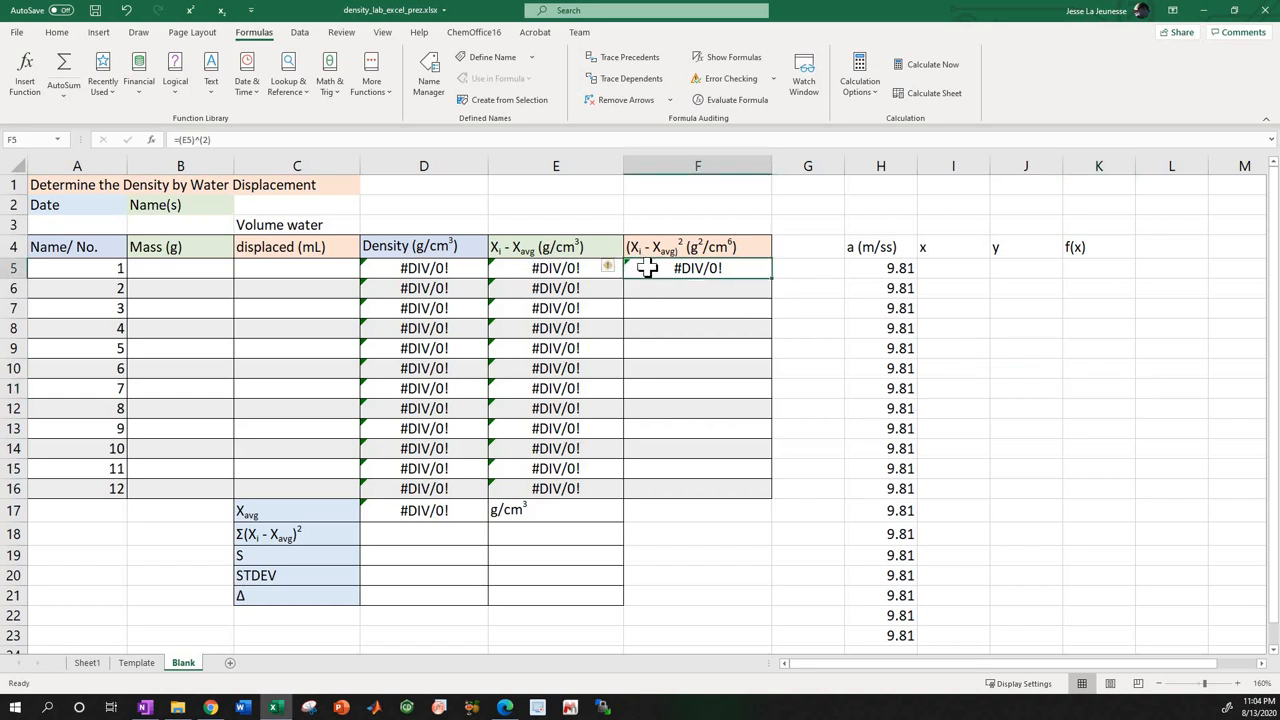
pyautogui.rightClick(650, 270)
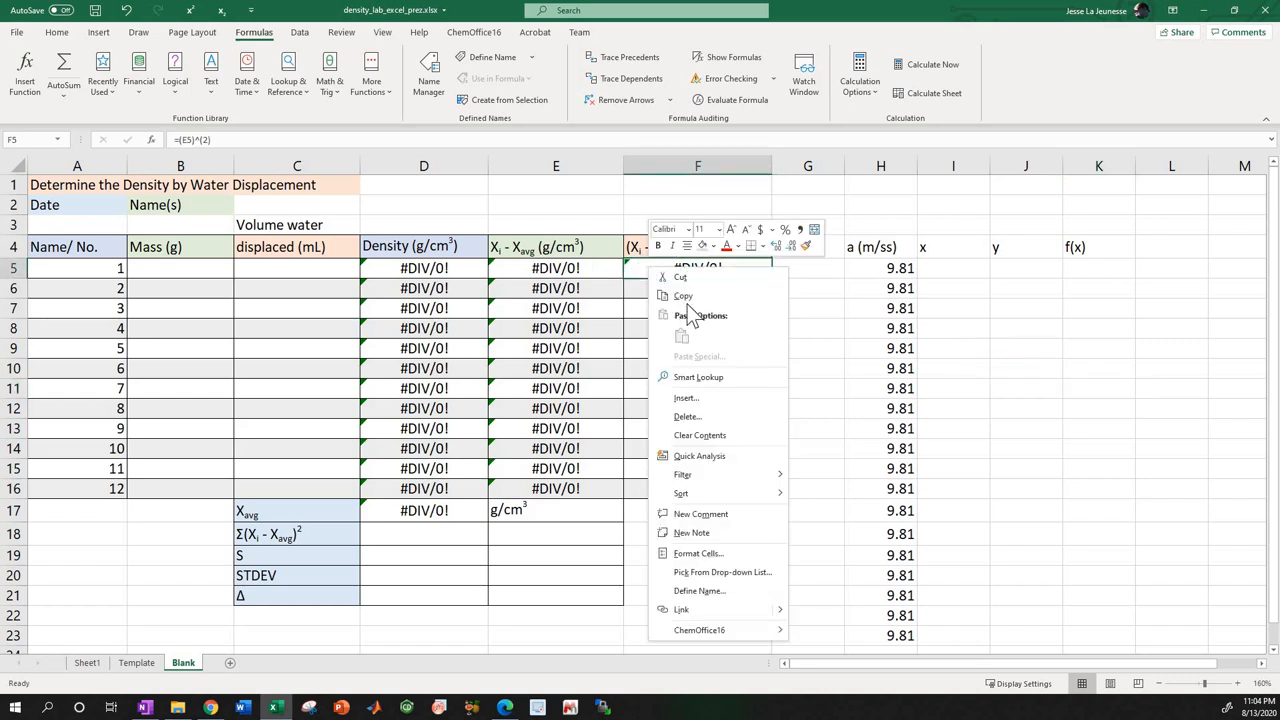
pyautogui.click(686, 297)
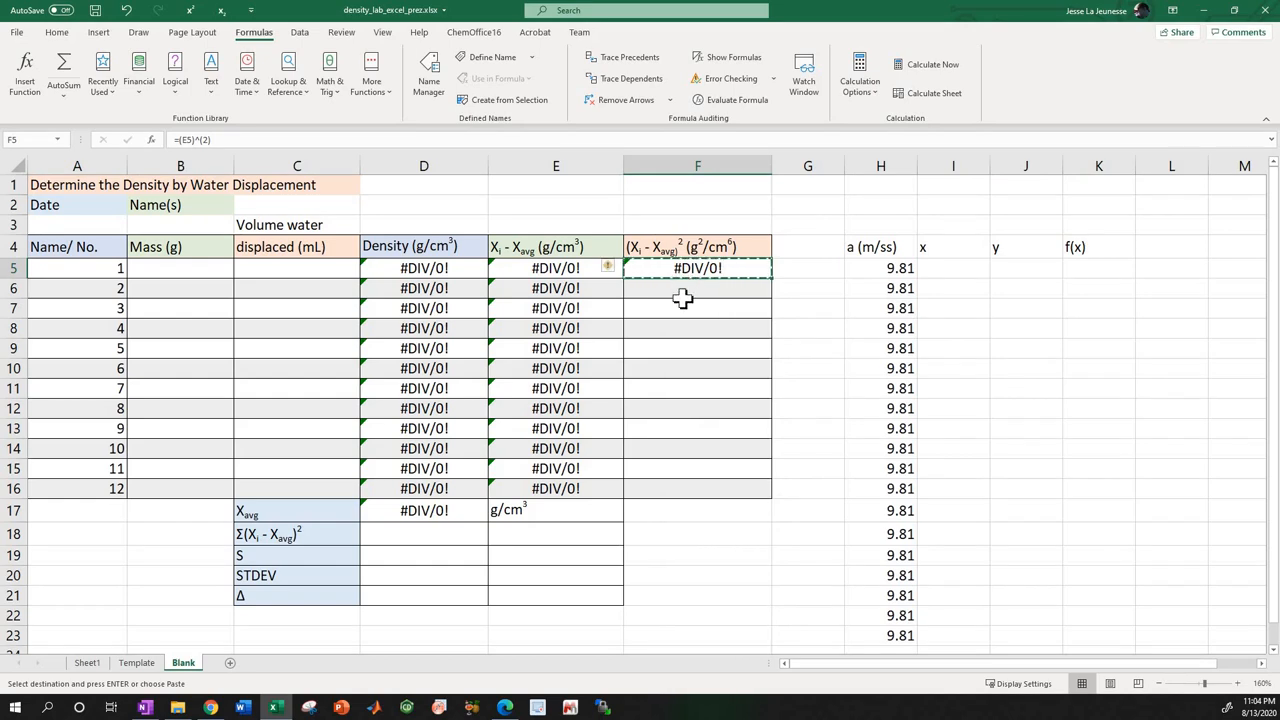
pyautogui.moveTo(686, 297); pyautogui.dragTo(677, 491)
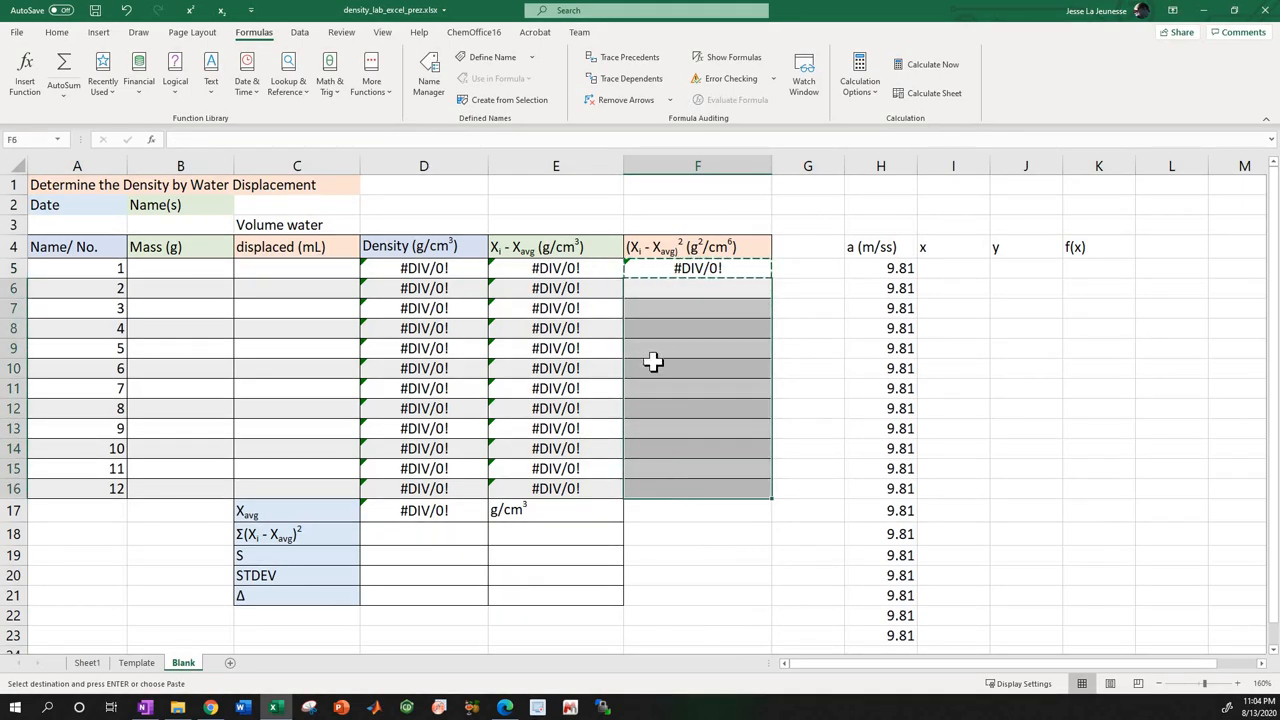
pyautogui.rightClick(657, 290)
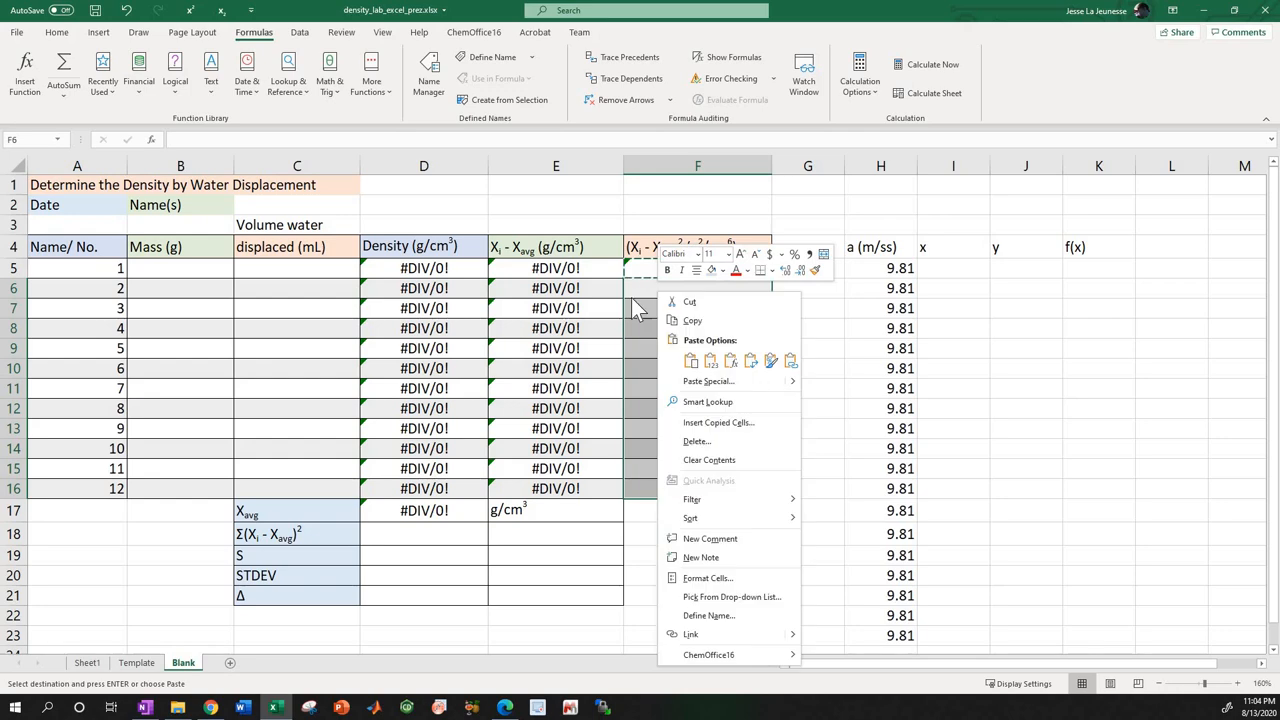
pyautogui.click(730, 360)
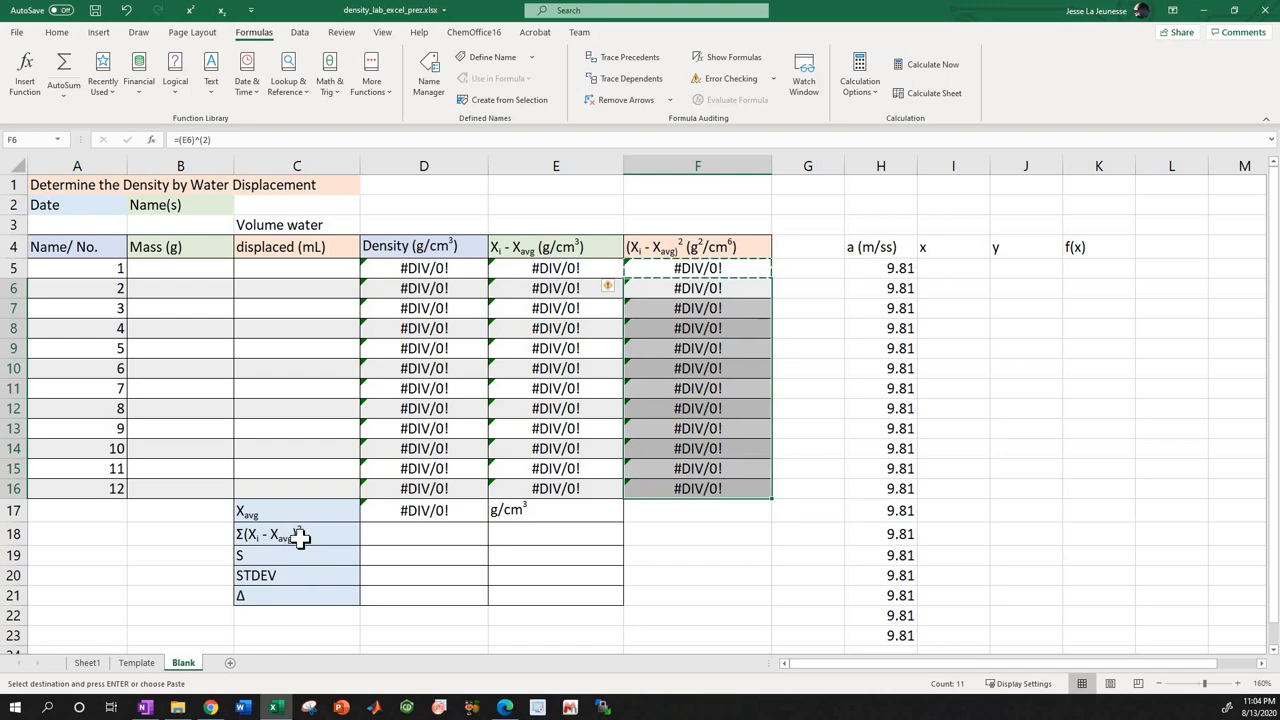
pyautogui.hotkey('ctrl', 'v')
# Sum the squared deviations in D18 with the formula =SUM(F5:F16).
pyautogui.click(406, 532)
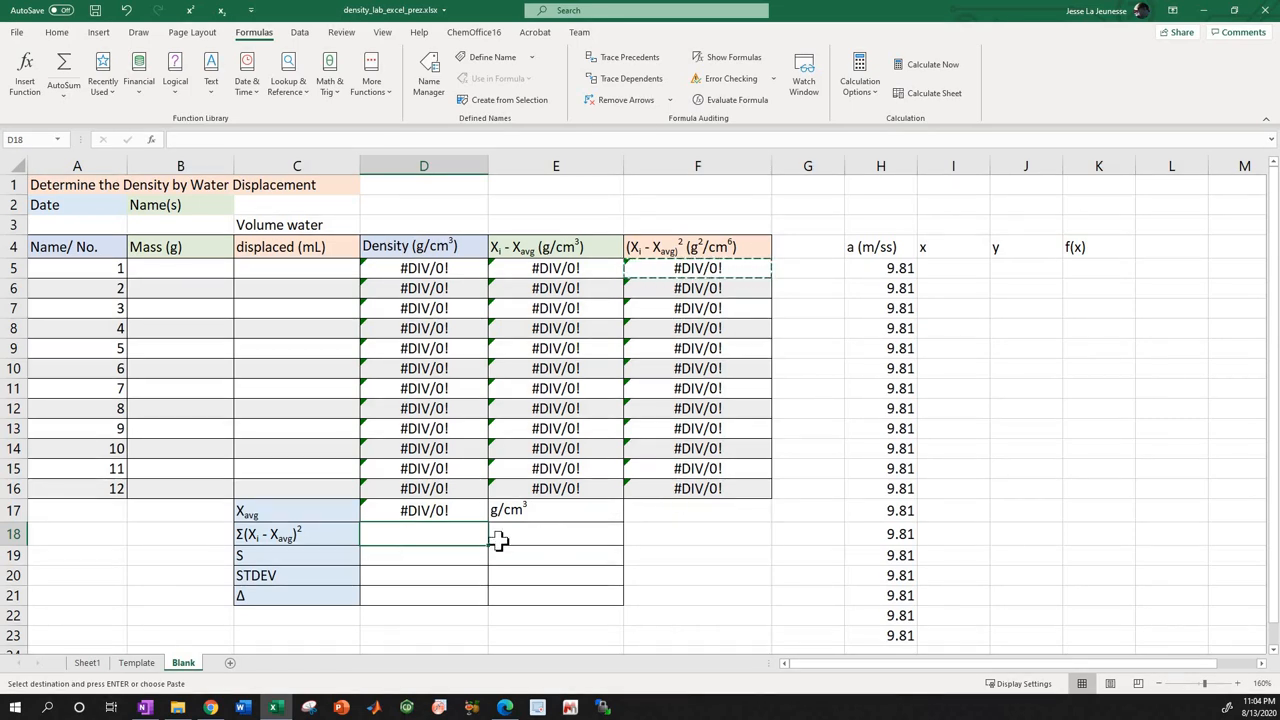
pyautogui.click(62, 95)
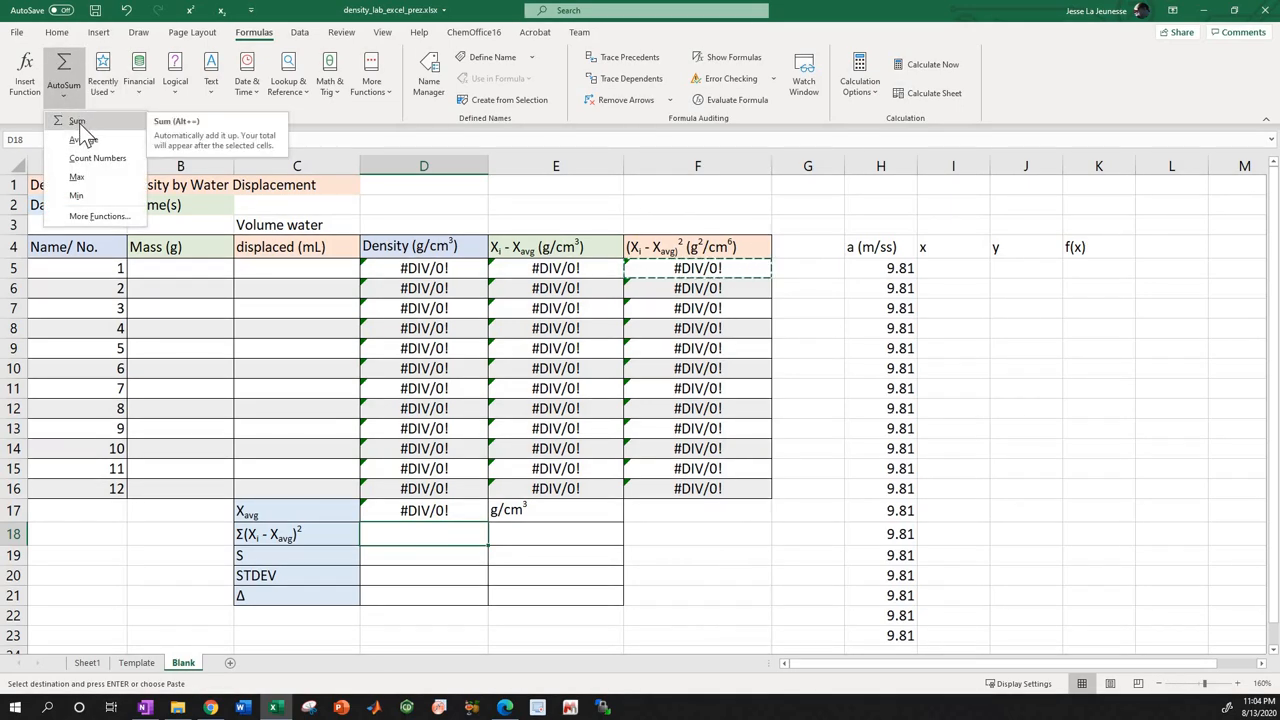
pyautogui.click(78, 124)
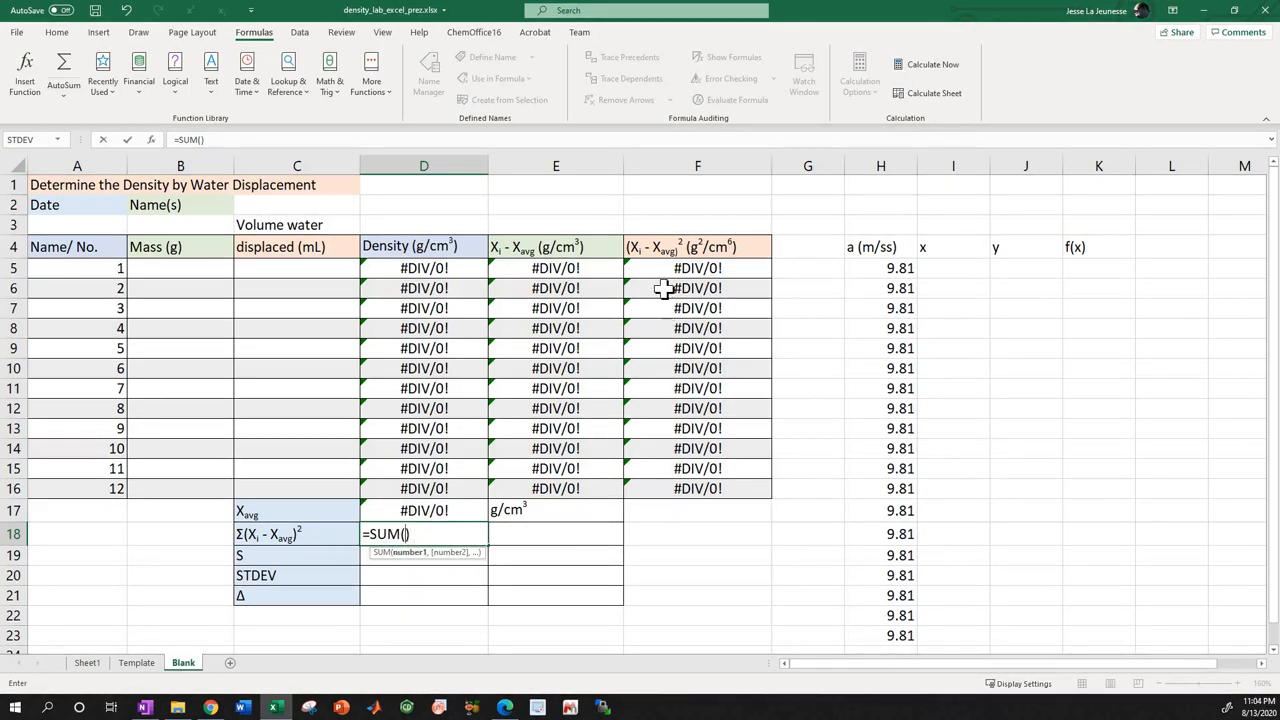
pyautogui.moveTo(666, 268); pyautogui.dragTo(703, 484)
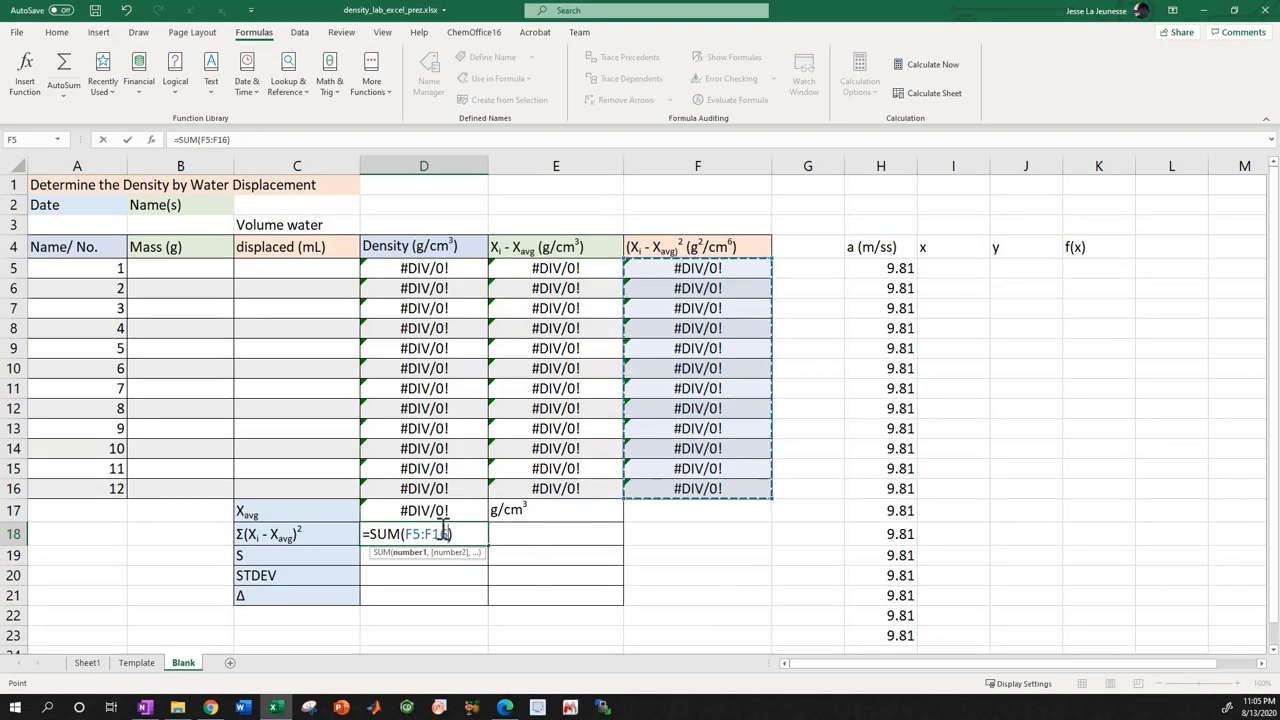
pyautogui.press('Return')
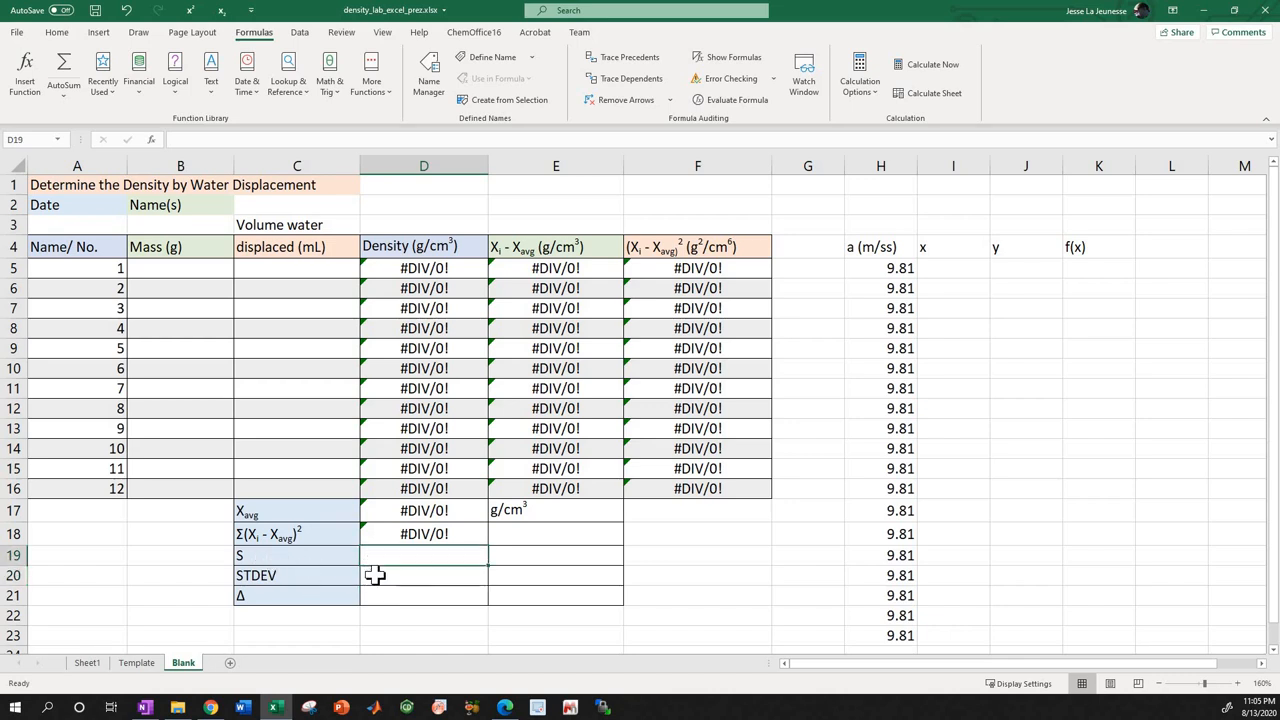
# Switch to the lab manual PDF in Edge and examine equation (2) for the estimated standard deviation S on page 31.
pyautogui.click(505, 707)
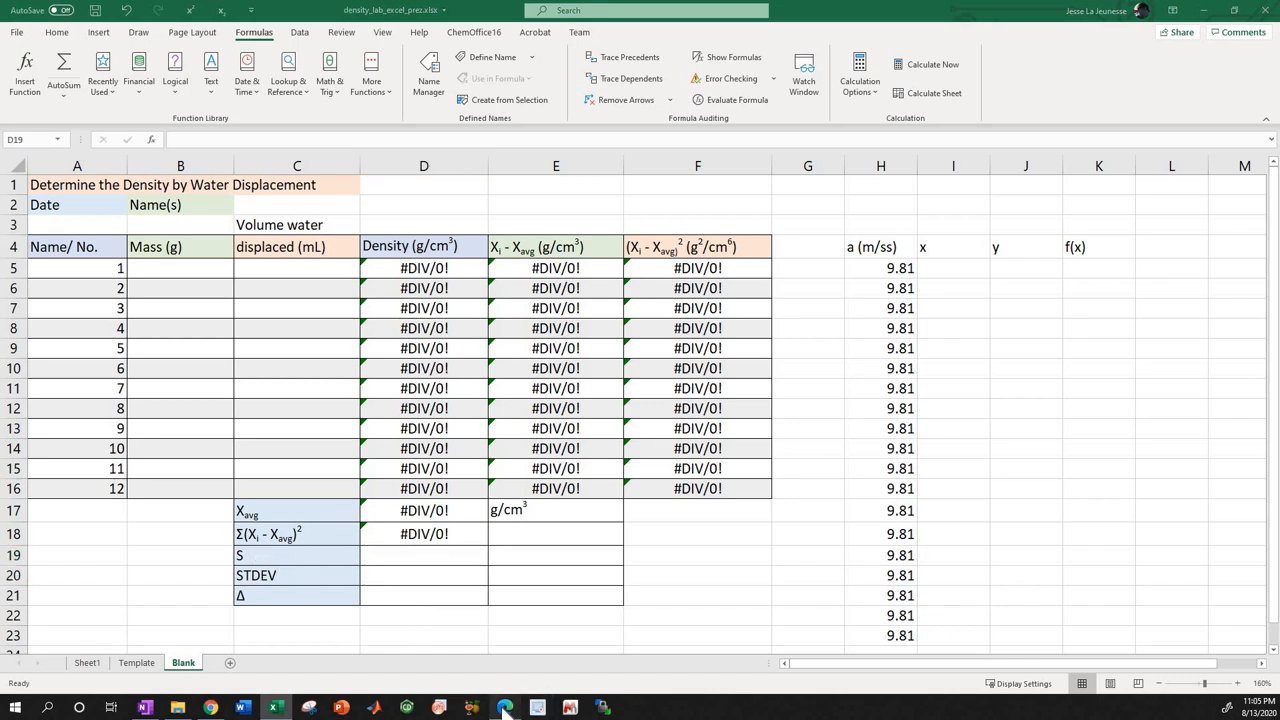
pyautogui.scroll(-10, 518, 330)
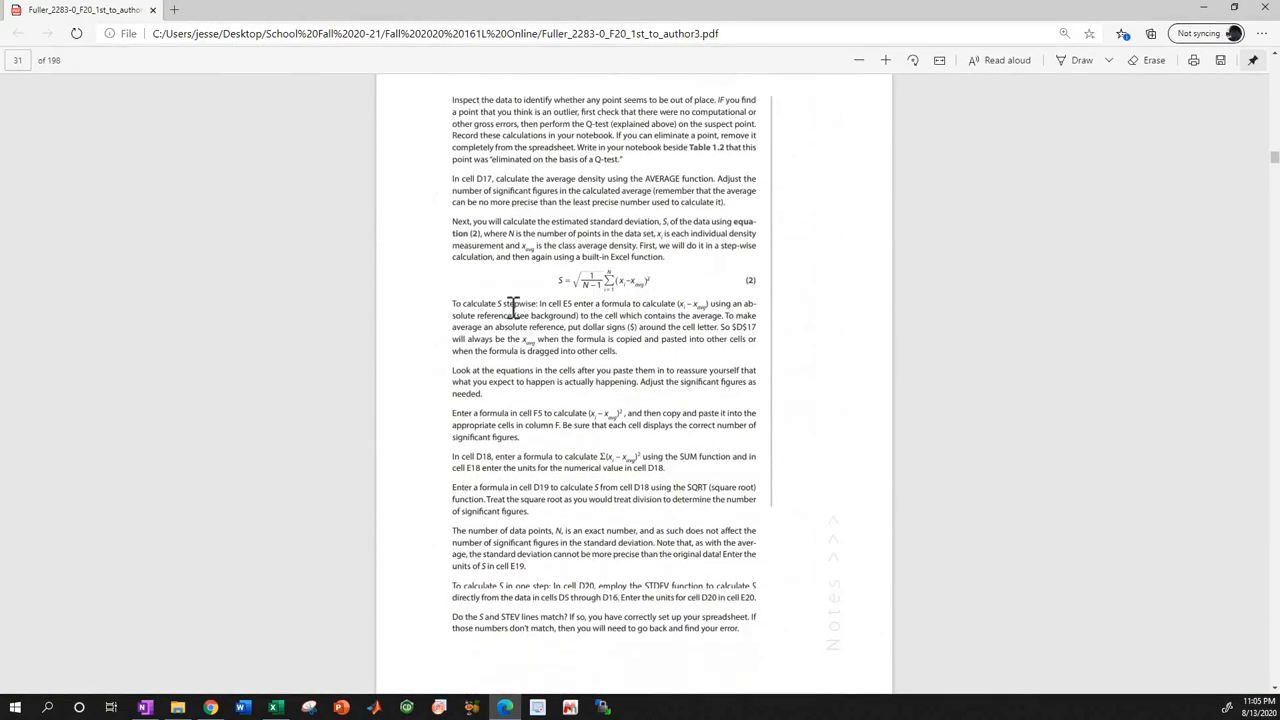
pyautogui.scroll(-1, 513, 308)
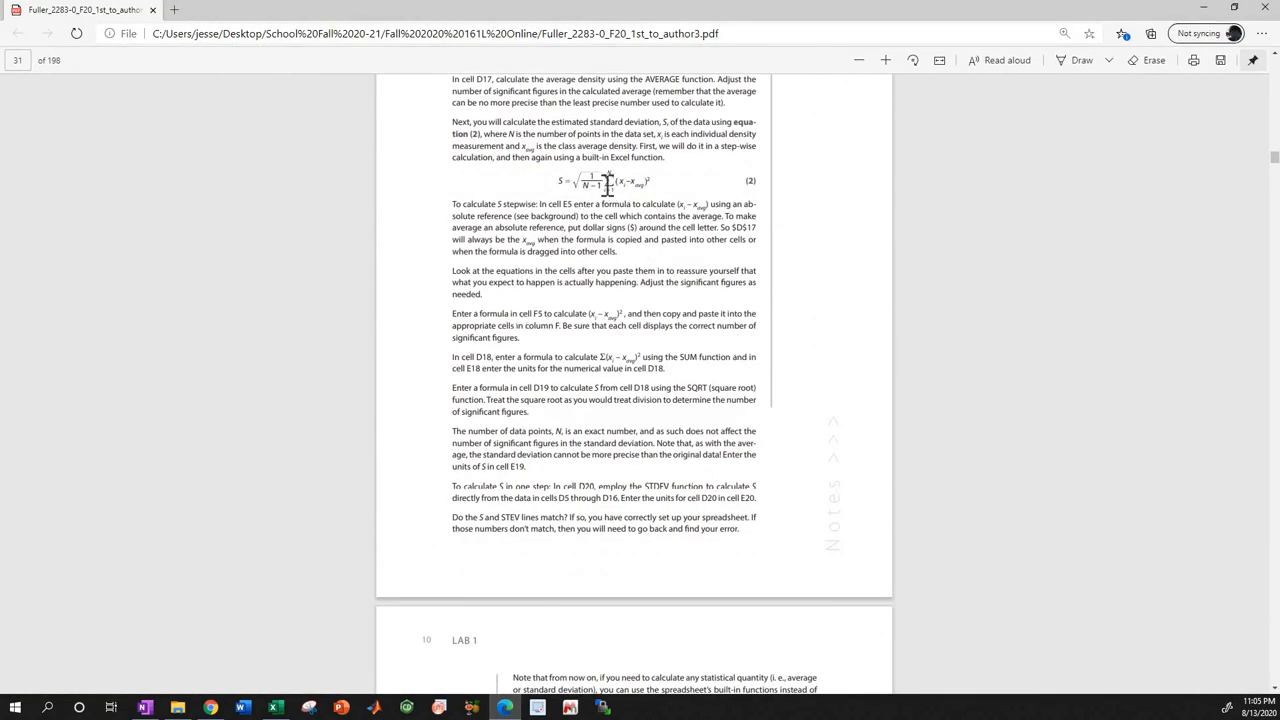
pyautogui.scroll(1, 605, 183)
pyautogui.scroll(1, 605, 183)
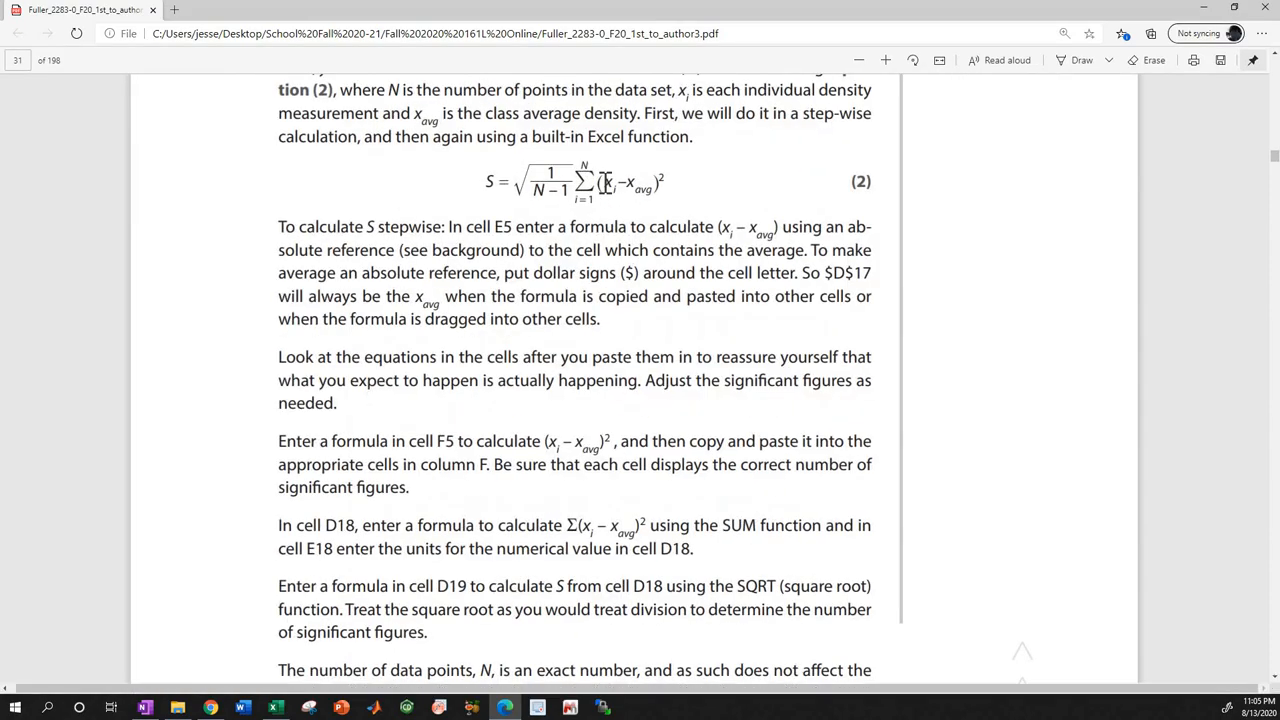
pyautogui.scroll(3, 604, 182)
pyautogui.scroll(1, 545, 222)
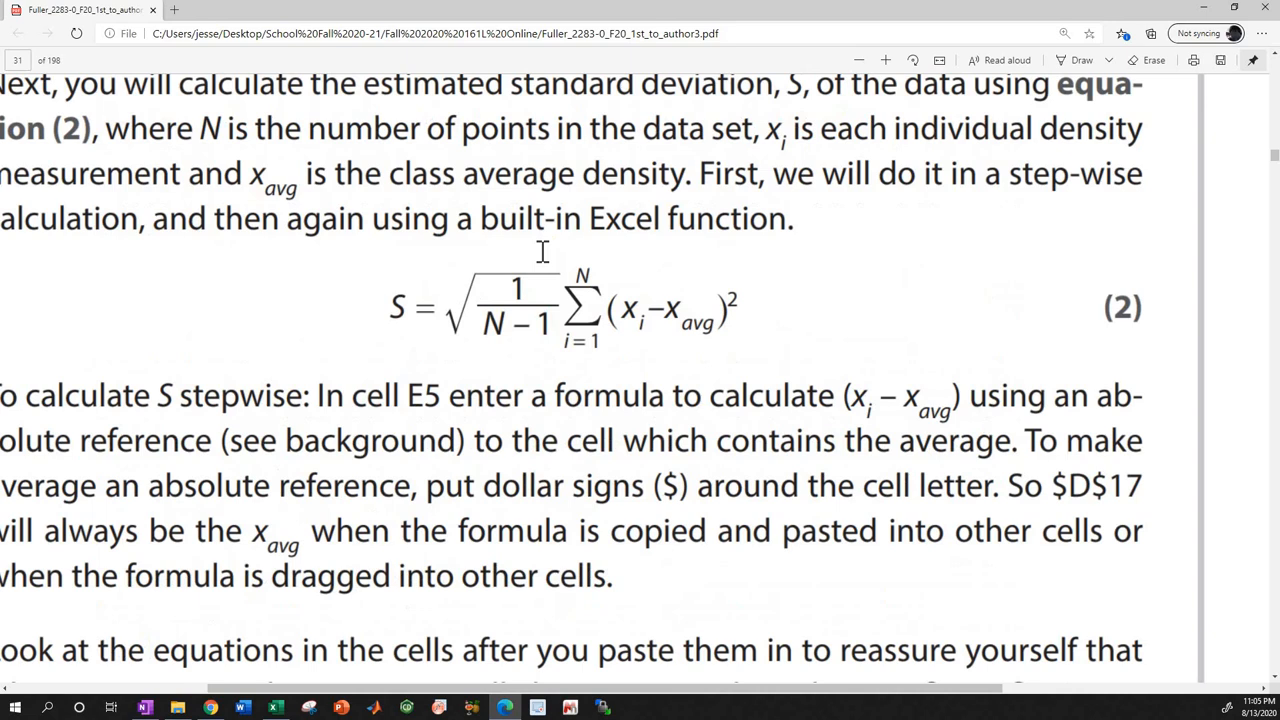
pyautogui.scroll(1, 523, 243)
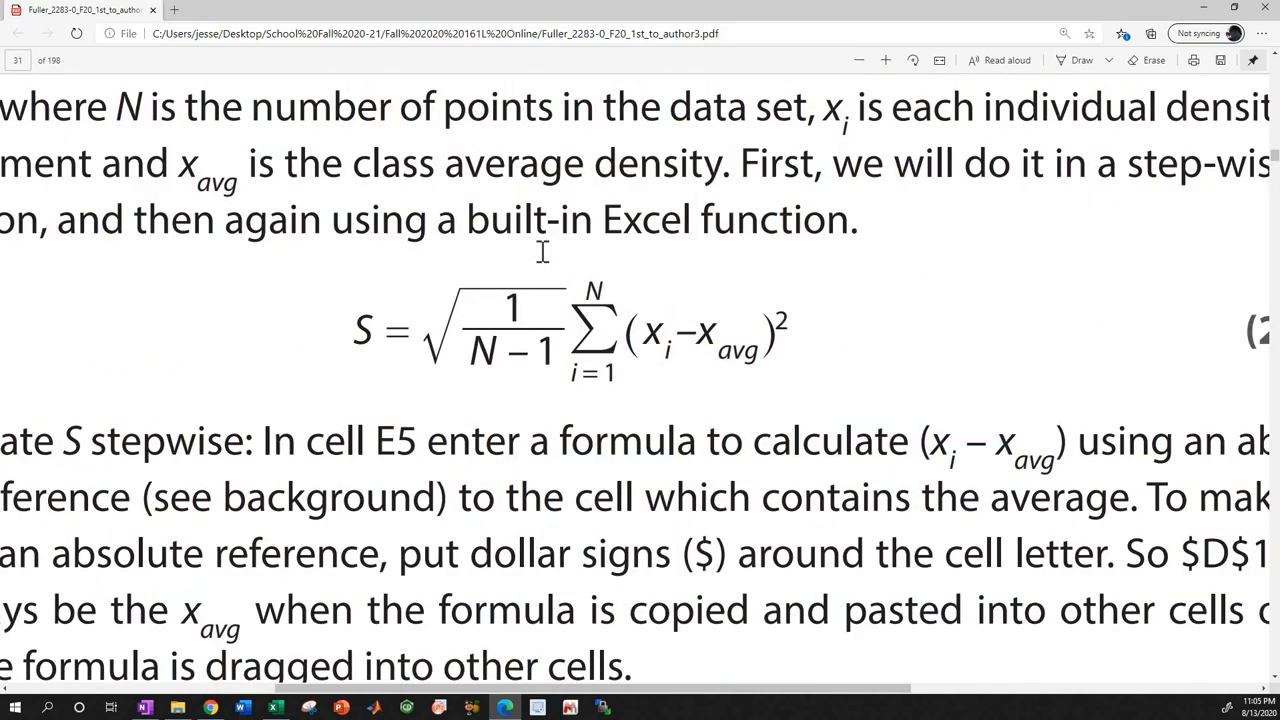
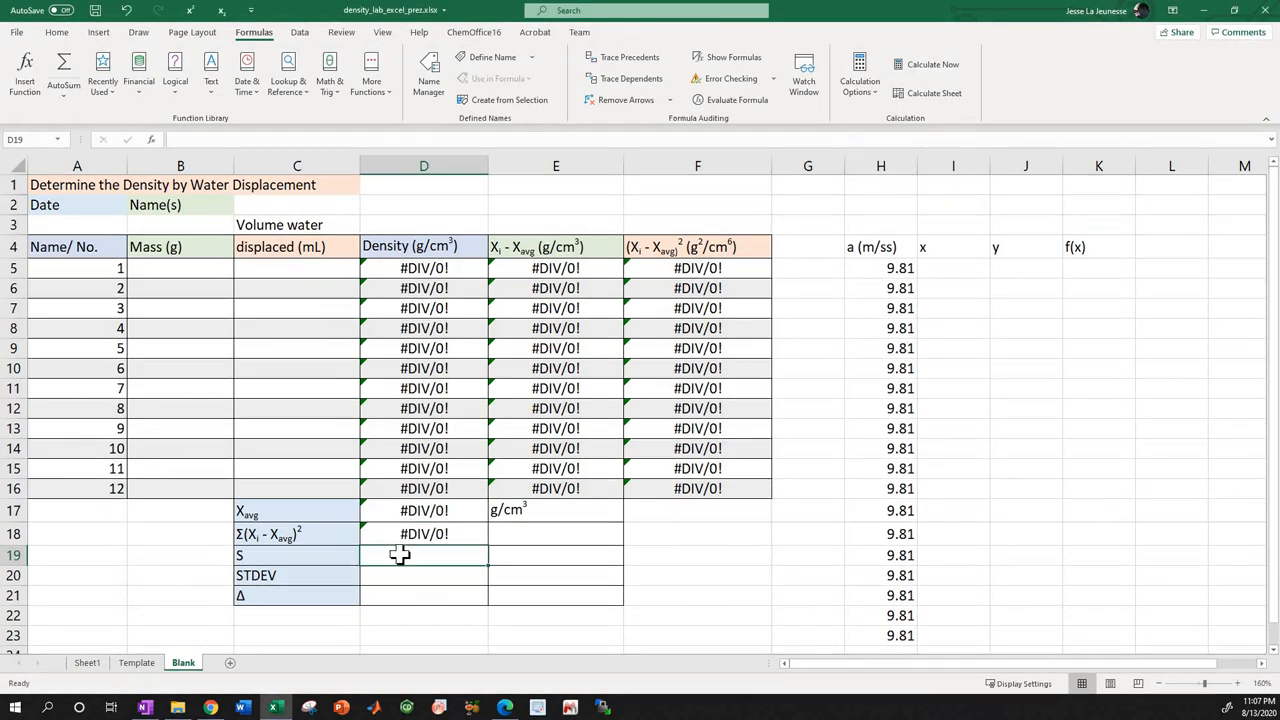
# Place the workbook side by side with the lab manual PDF and bring the whole equation for S into view.
pyautogui.hotkey('alt', 'Tab')
pyautogui.hotkey('alt', 'Tab')
pyautogui.moveTo(785, 23); pyautogui.dragTo(1279, 100)
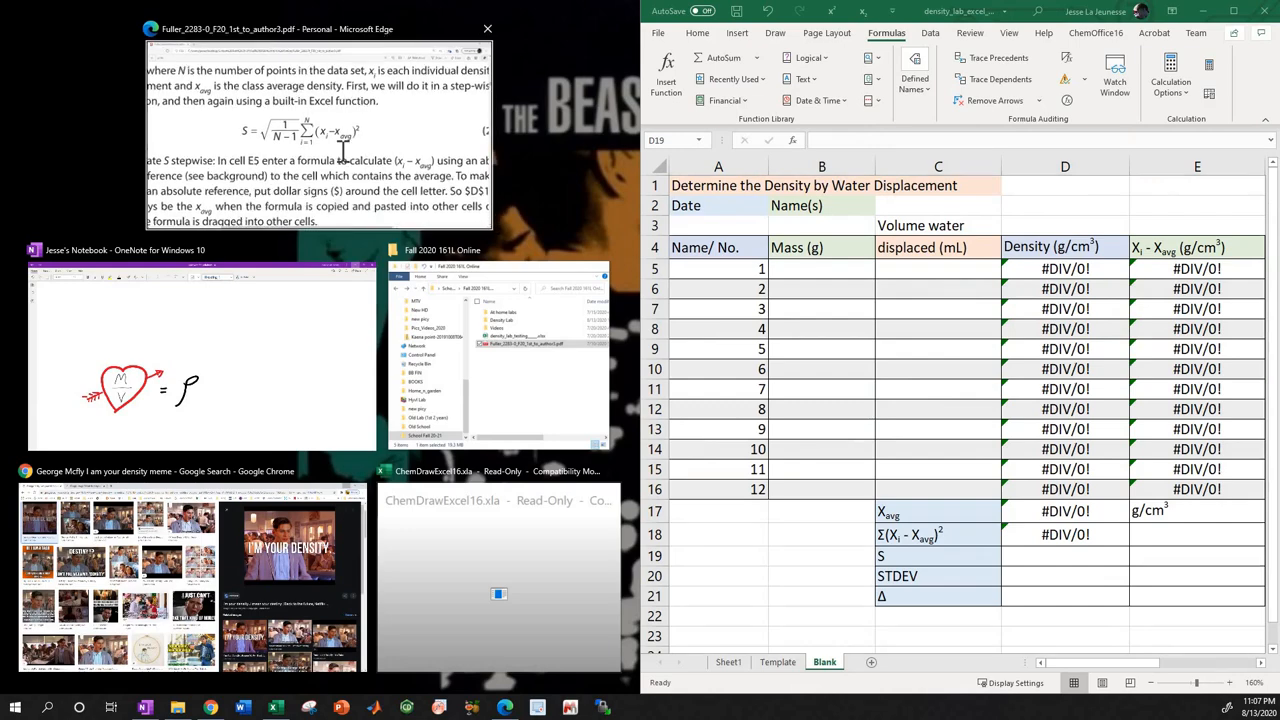
pyautogui.click(342, 150)
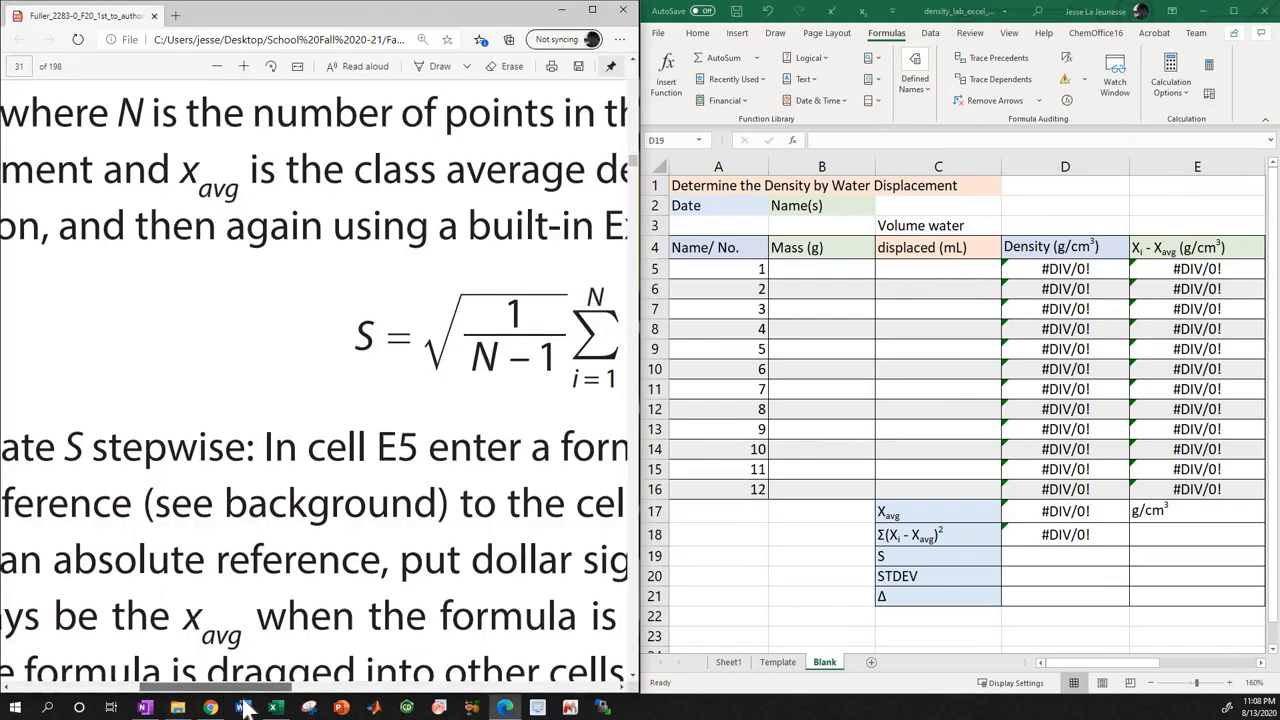
pyautogui.moveTo(243, 699); pyautogui.dragTo(307, 698)
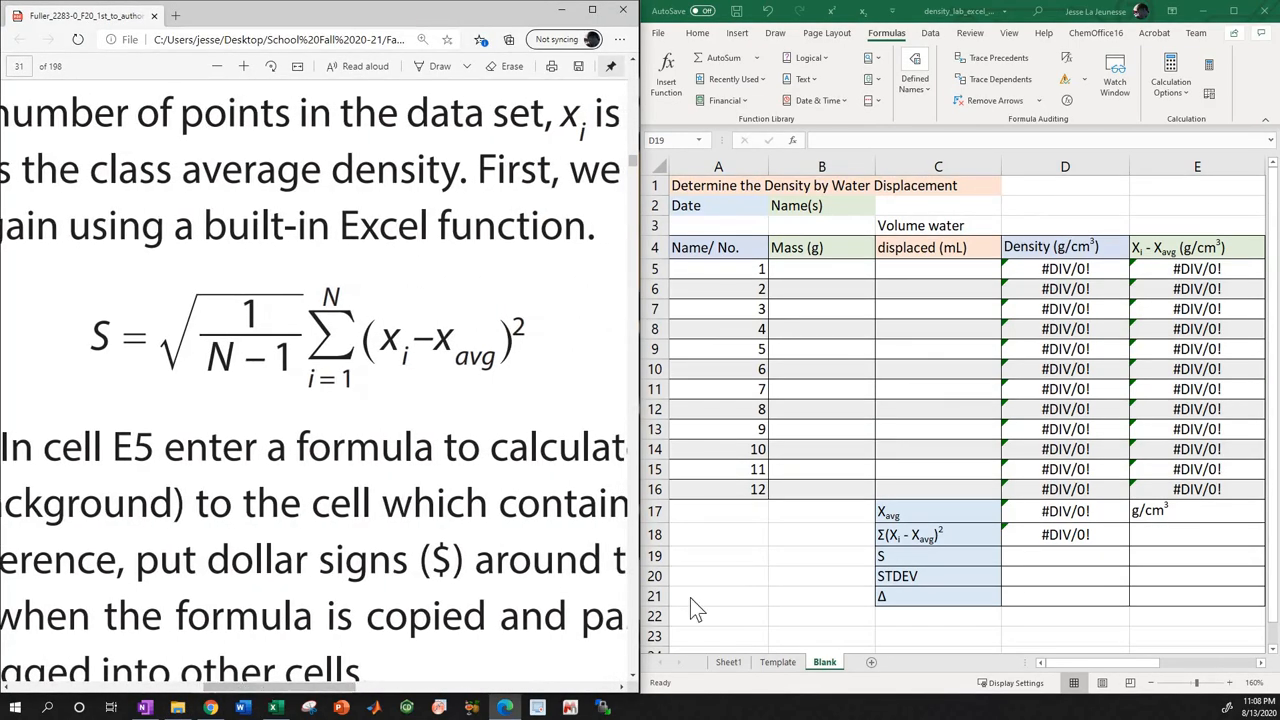
# Begin the S expression in D19 with the fraction ((1/(12-1)), using 12 for N.
pyautogui.click(1015, 557)
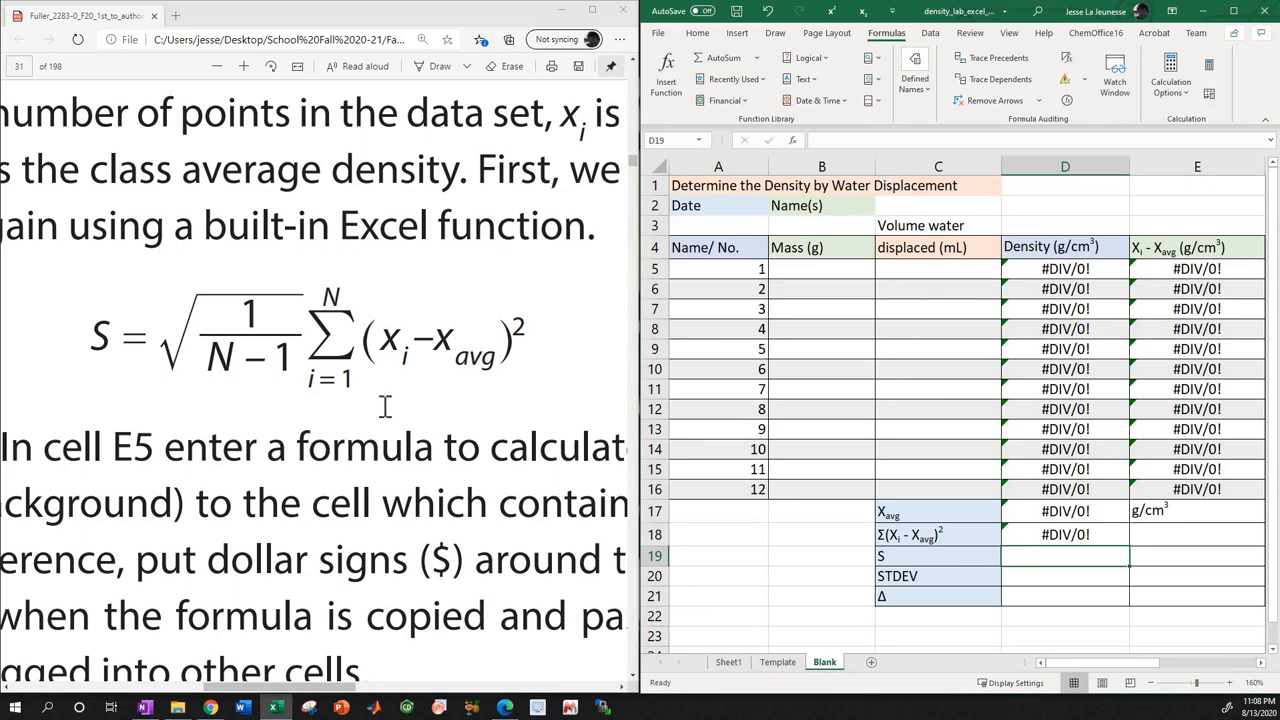
pyautogui.click(843, 140)
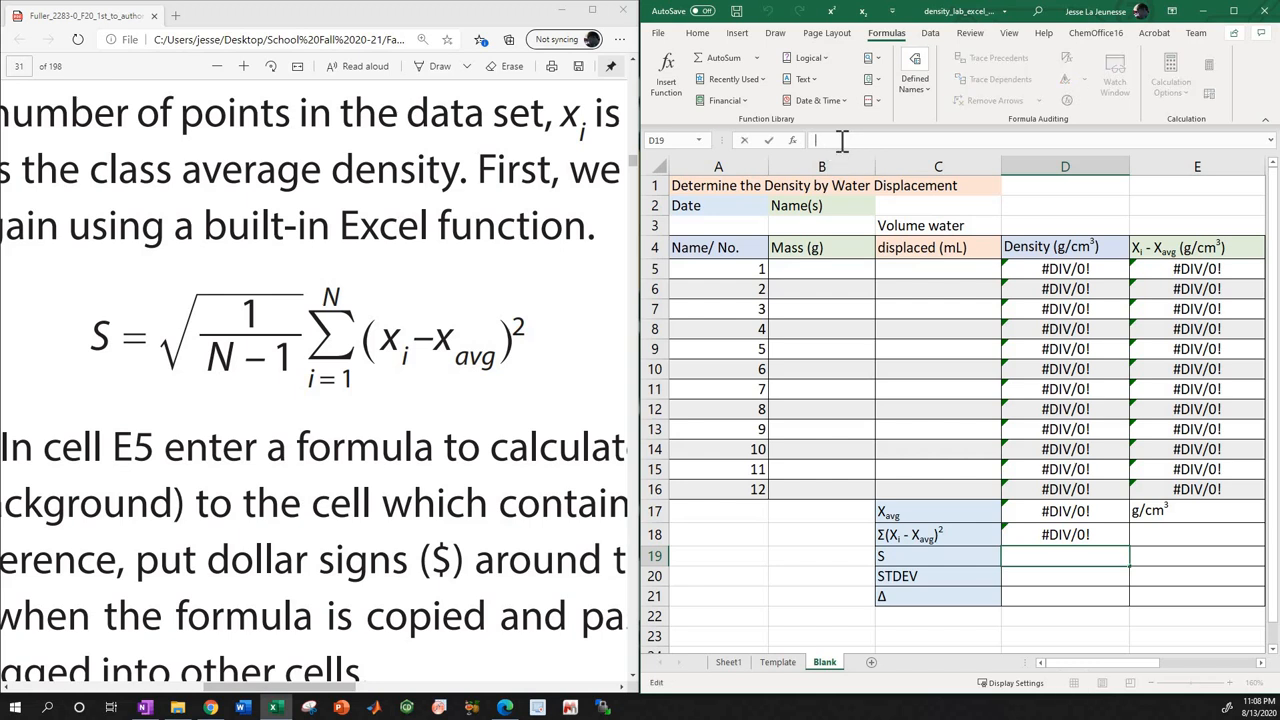
pyautogui.write('(')
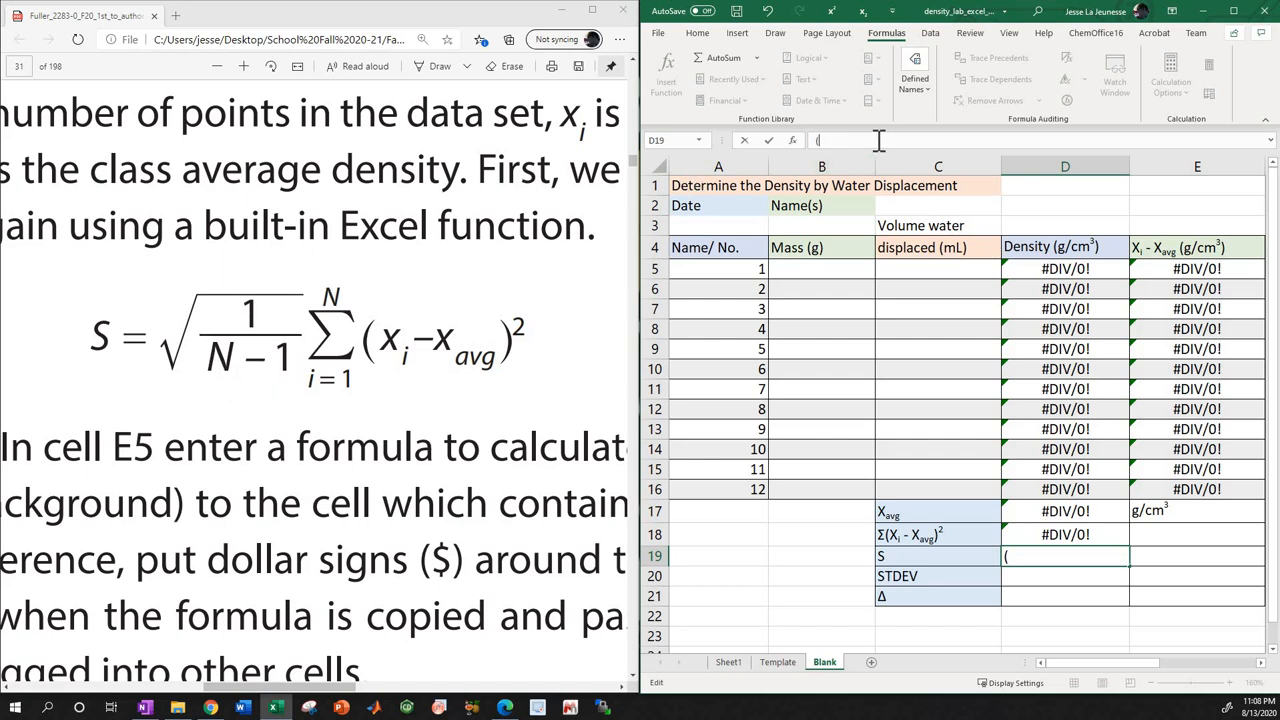
pyautogui.write('(1/(')
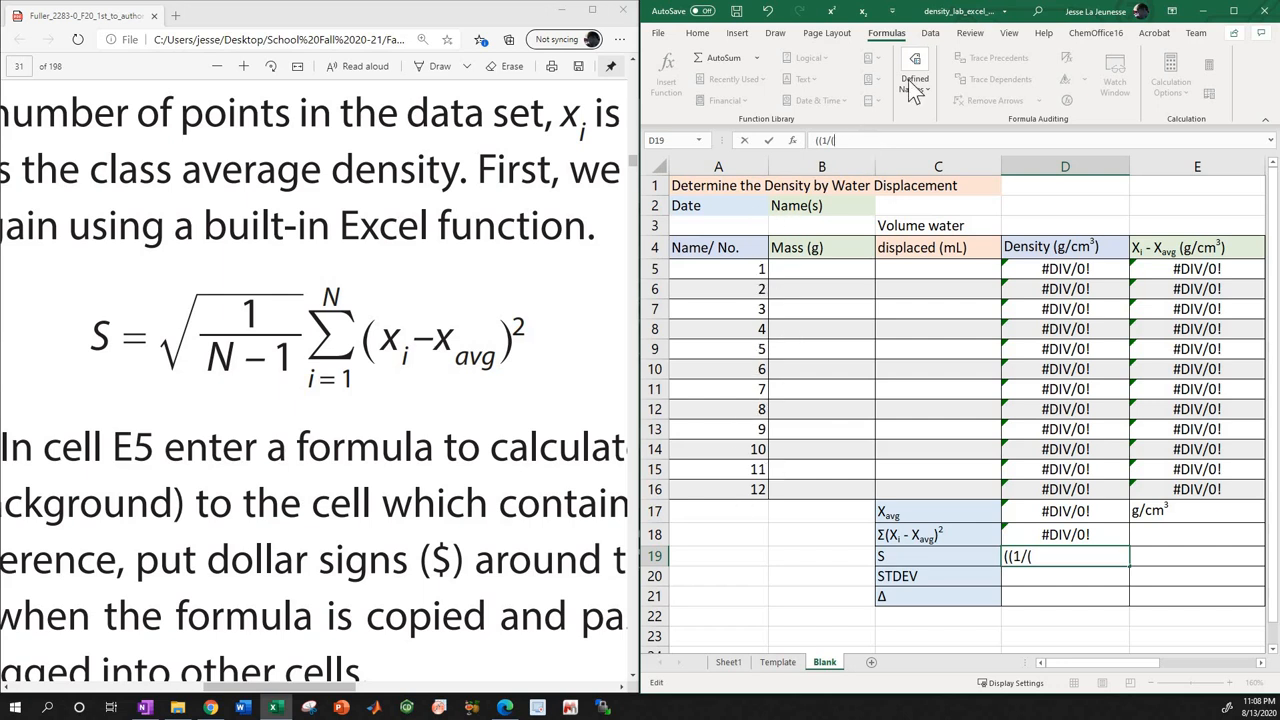
pyautogui.write('12-1')
pyautogui.write(')')
pyautogui.press('Left')
pyautogui.press('Left')
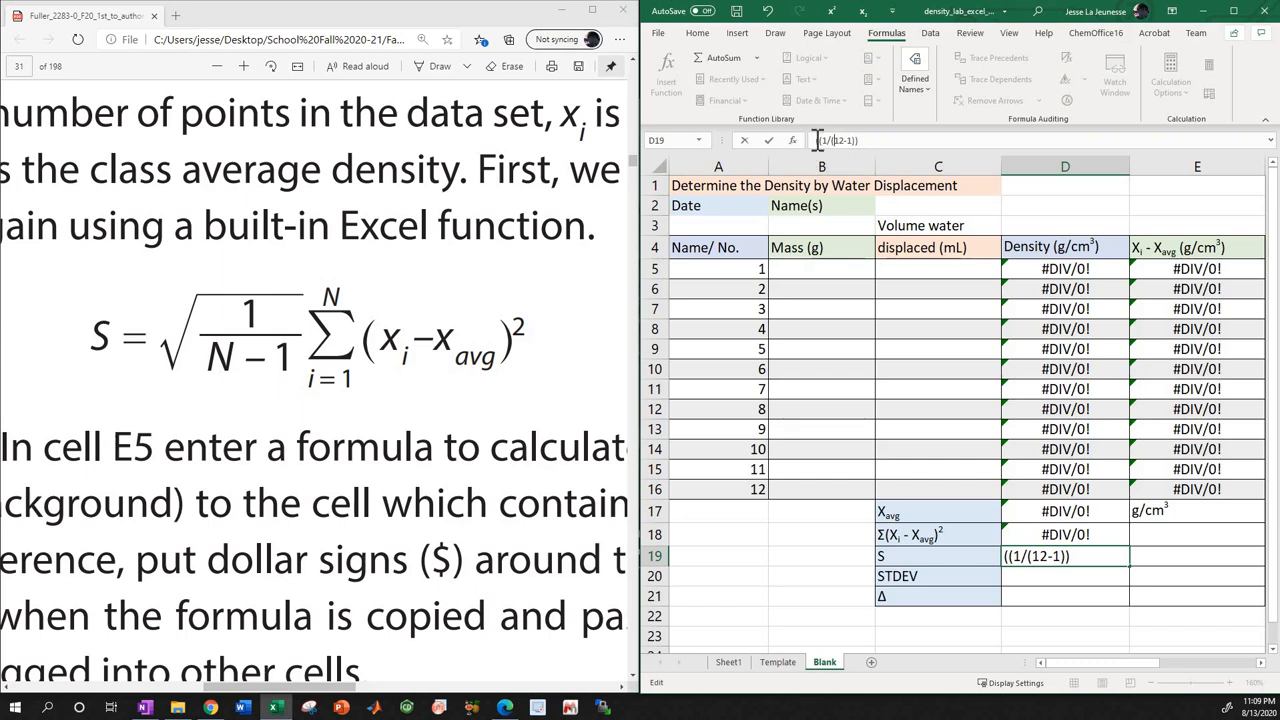
# Add an equals sign in front of the D19 expression and maximize the workbook window.
pyautogui.click(815, 140)
pyautogui.write('=')
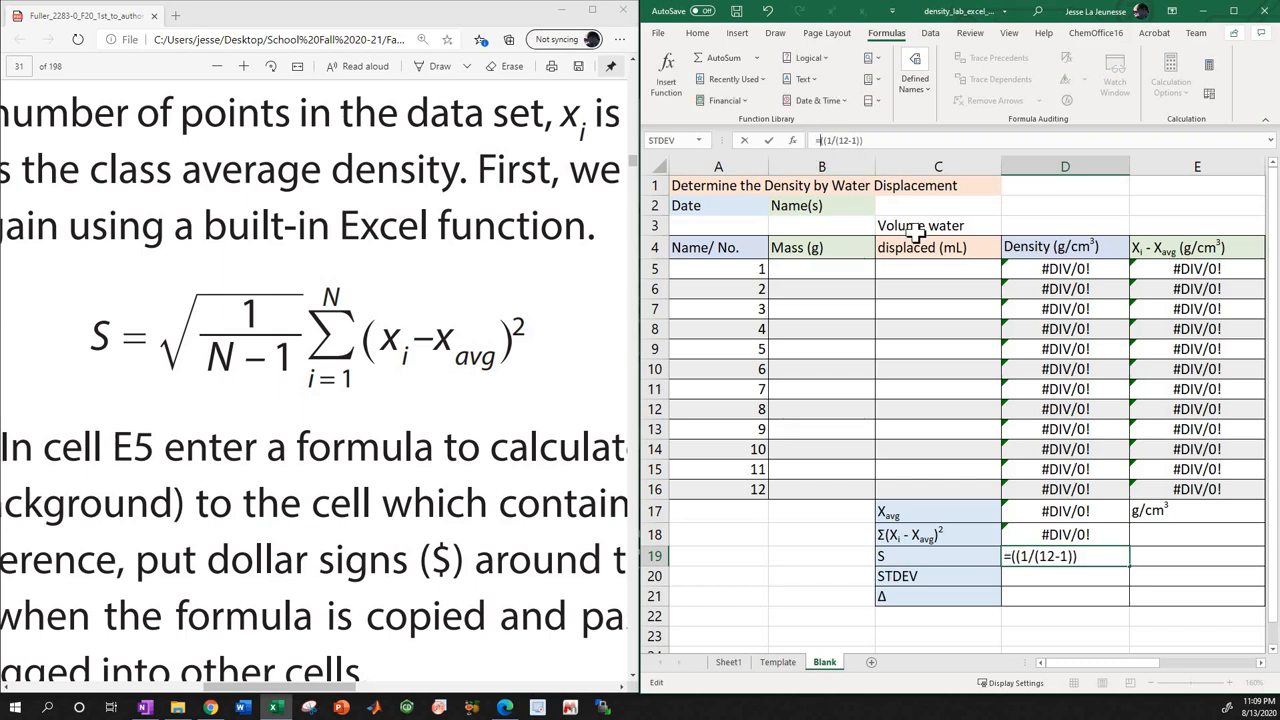
pyautogui.press('Right')
pyautogui.press('Right')
pyautogui.press('Right')
pyautogui.press('Right')
pyautogui.press('Right')
pyautogui.click(1233, 10)
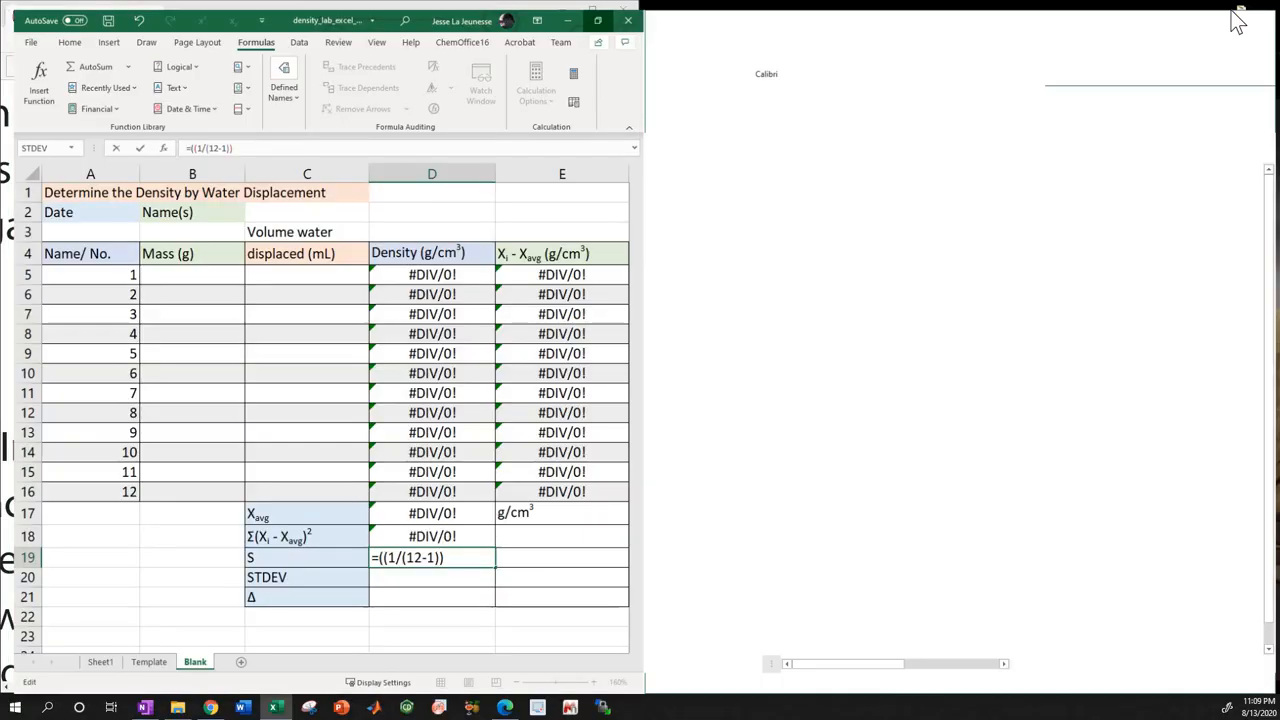
pyautogui.click(222, 139)
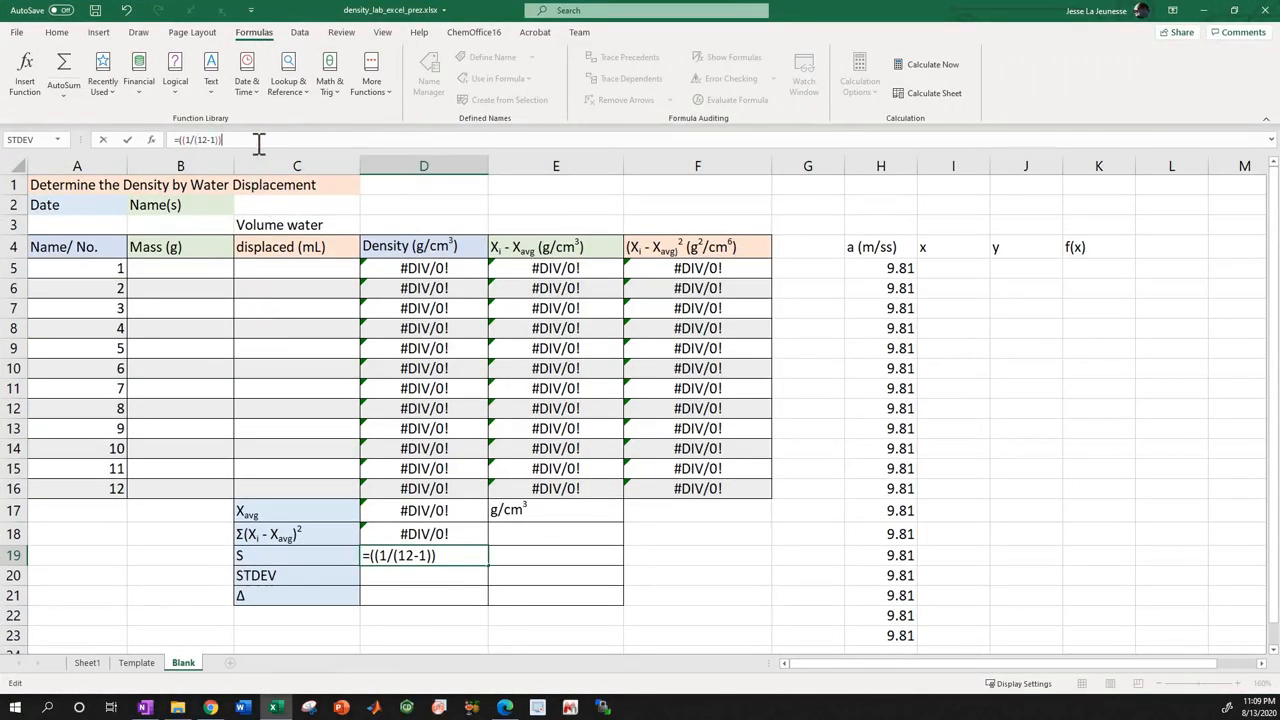
# Add a closing parenthesis to the D19 expression and remove its leading equals sign, leaving ((1/(12-1))).
pyautogui.write(')')
pyautogui.press('Left')
pyautogui.press('Left')
pyautogui.press('BackSpace')
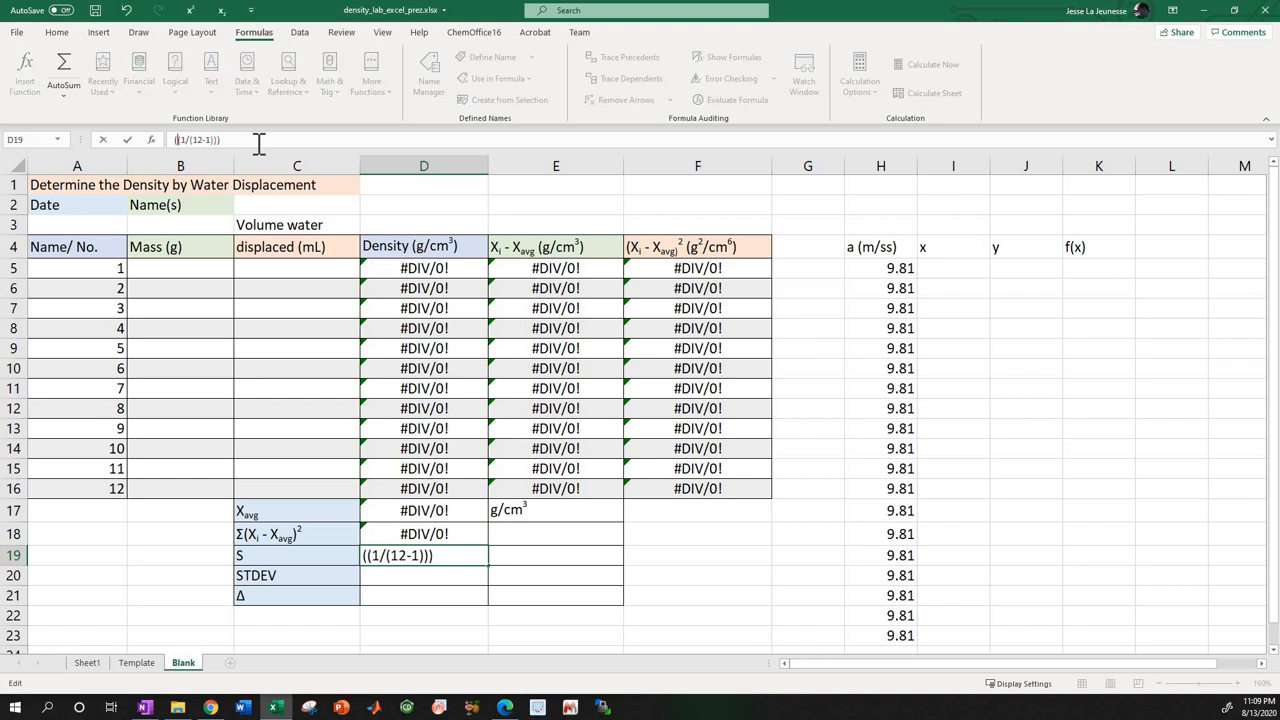
pyautogui.press('Right')
pyautogui.press('Right')
pyautogui.press('Right')
pyautogui.press('Right')
pyautogui.press('Right')
pyautogui.press('Right')
pyautogui.press('Right')
pyautogui.press('Right')
pyautogui.press('Right')
pyautogui.press('Right')
pyautogui.press('Right')
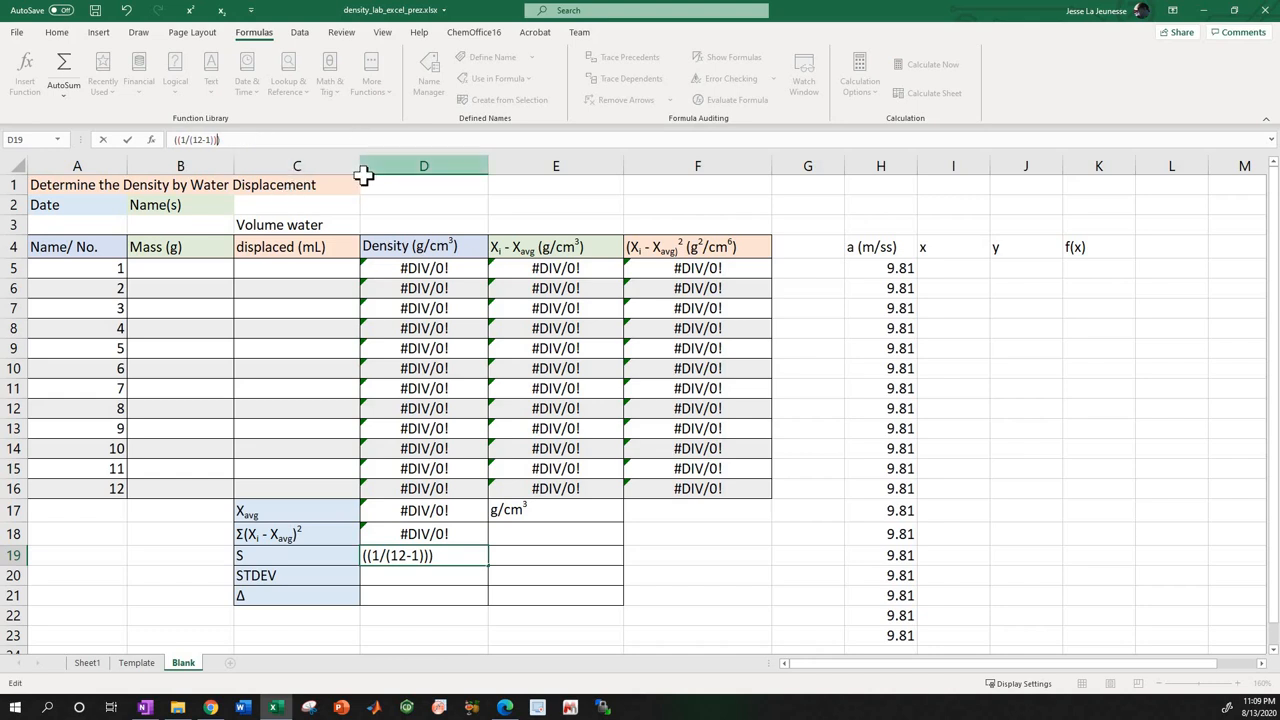
# Put the workbook back beside the lab manual and extend the D19 expression to ((1/(12-1))*(D18))^(1/2).
pyautogui.moveTo(794, 6); pyautogui.dragTo(1279, 43)
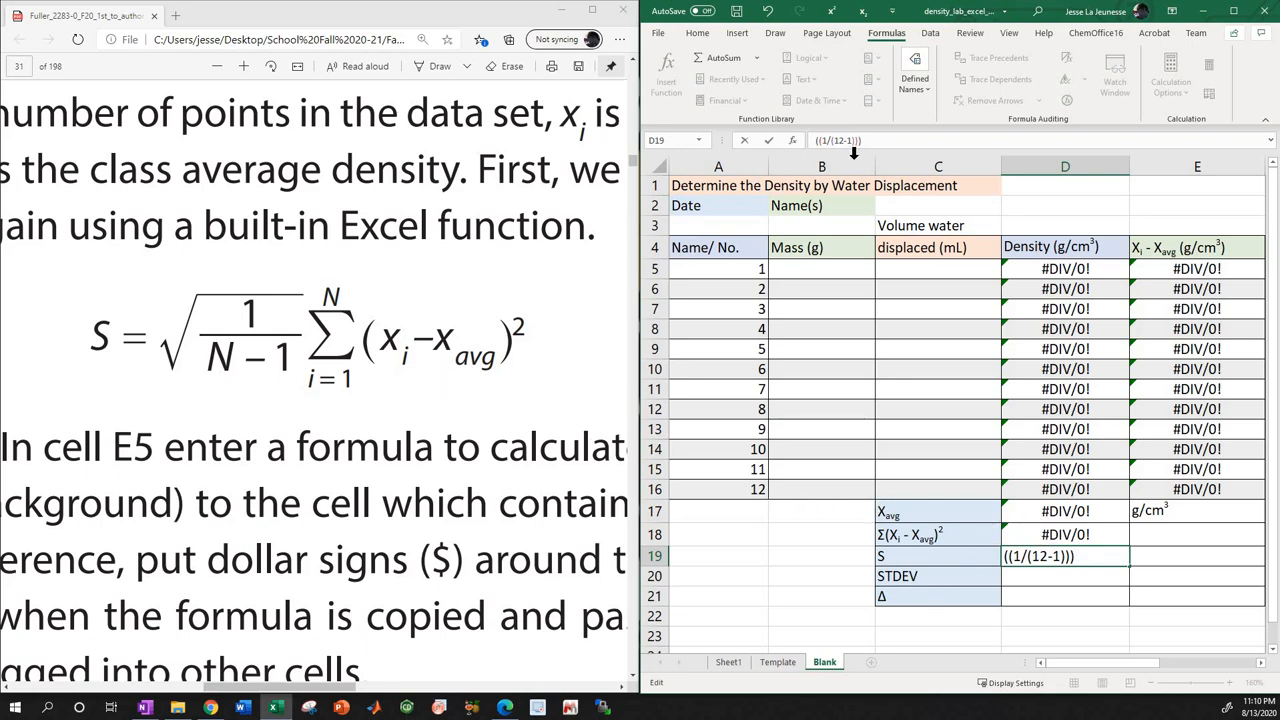
pyautogui.click(1041, 537)
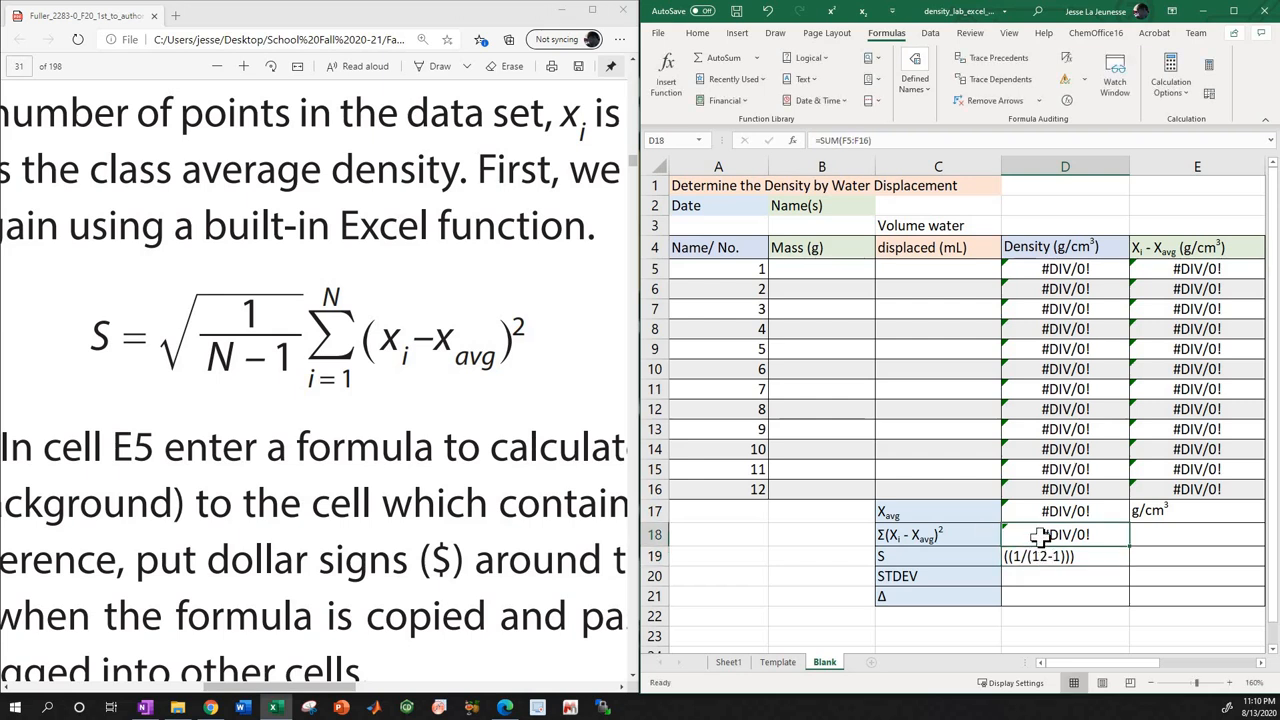
pyautogui.click(1036, 556)
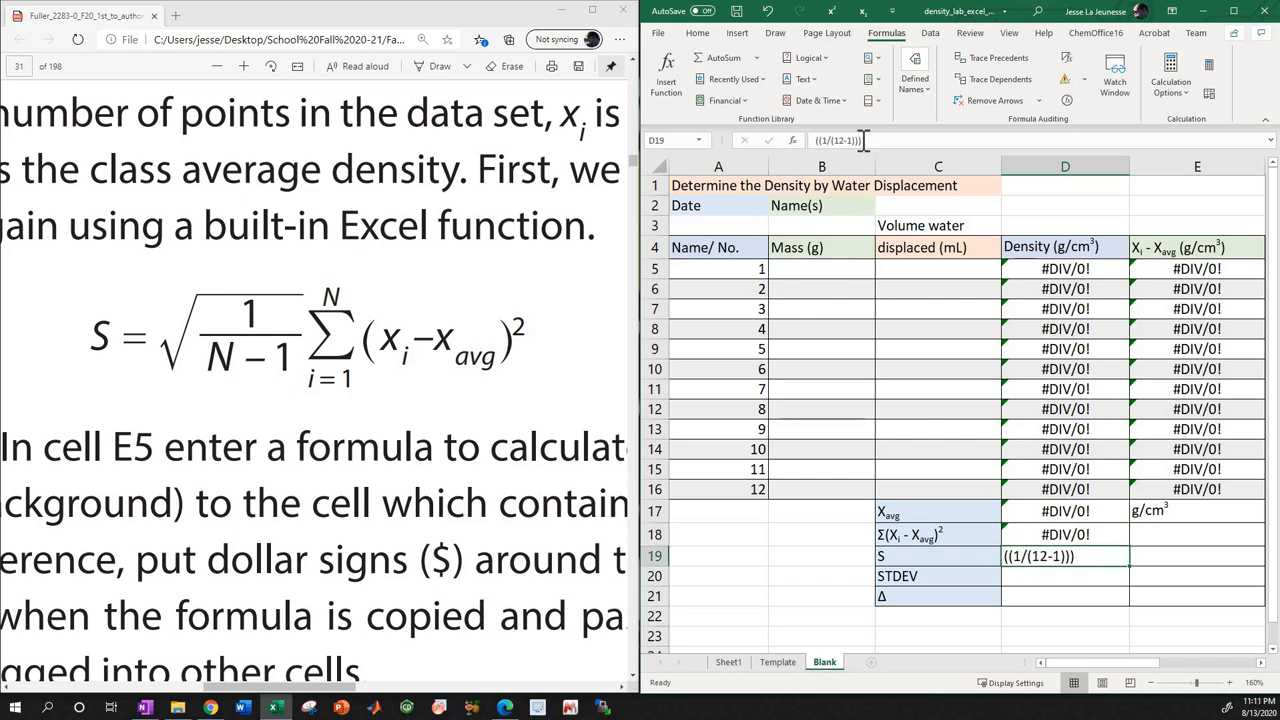
pyautogui.press('F2')
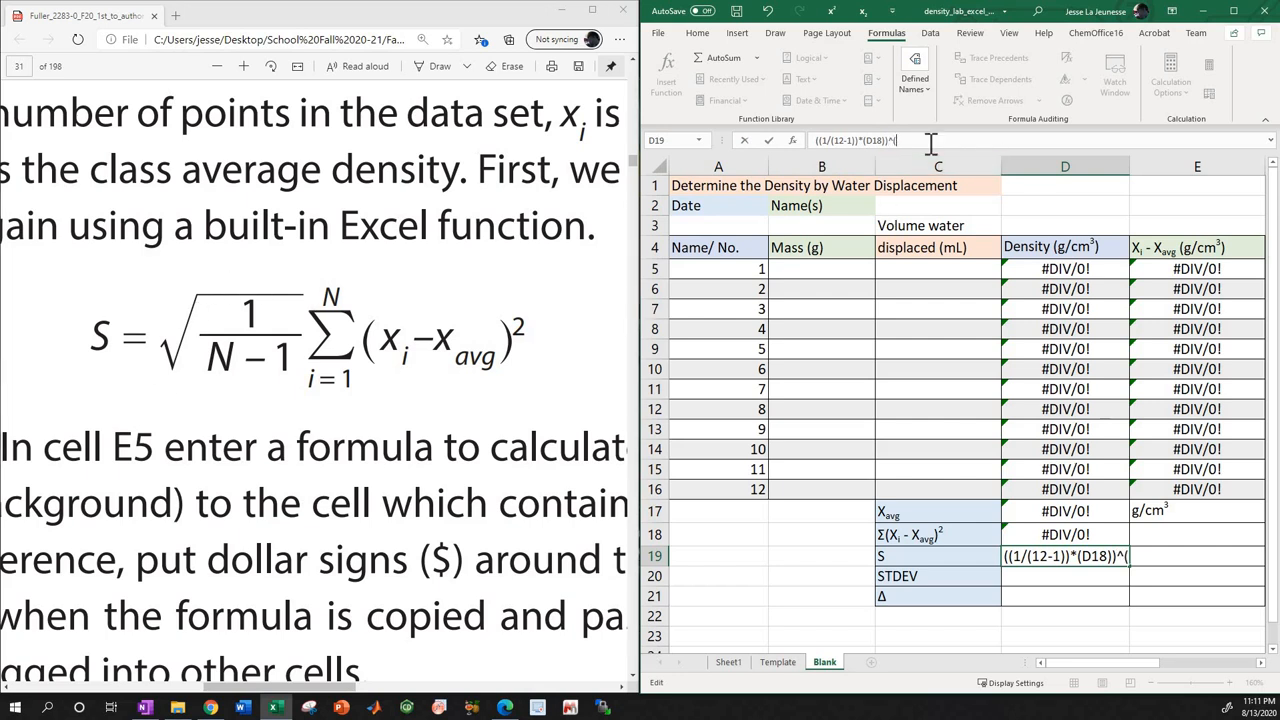
pyautogui.write('1/2')
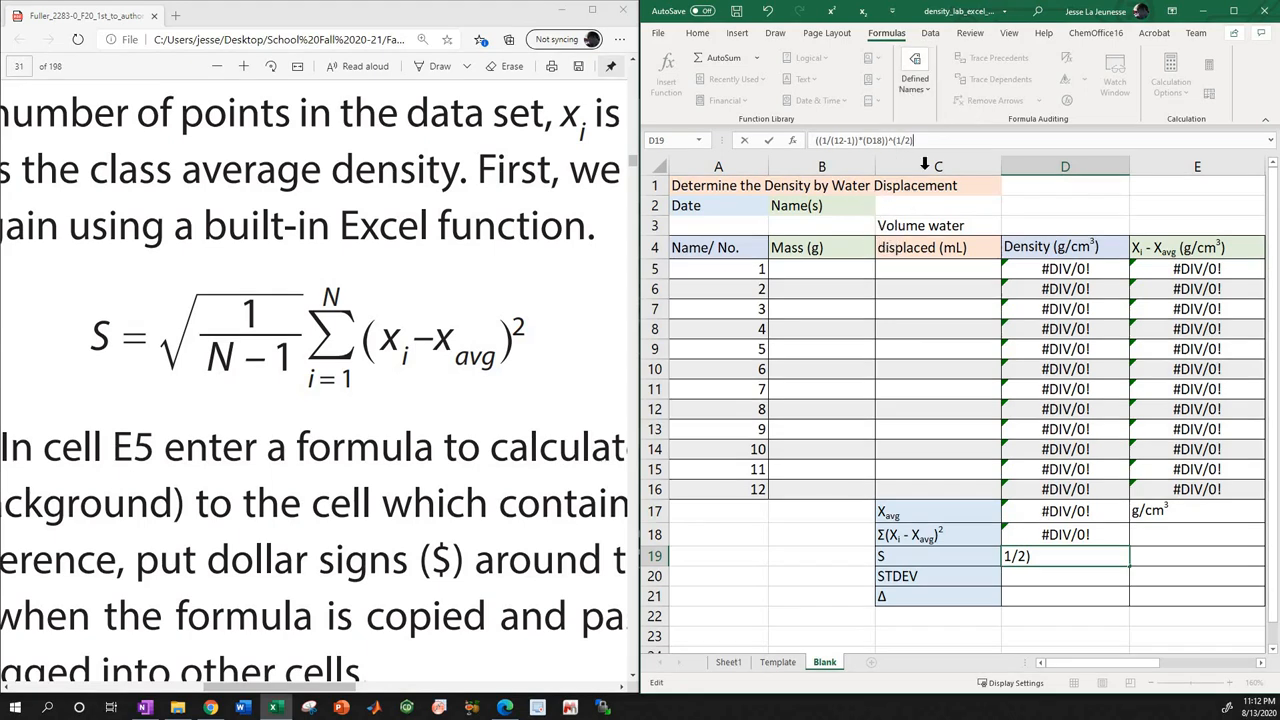
# Prefix the D19 expression with an equals sign and commit it as =((1/(12-1))*(D18))^(1/2).
pyautogui.click(815, 140)
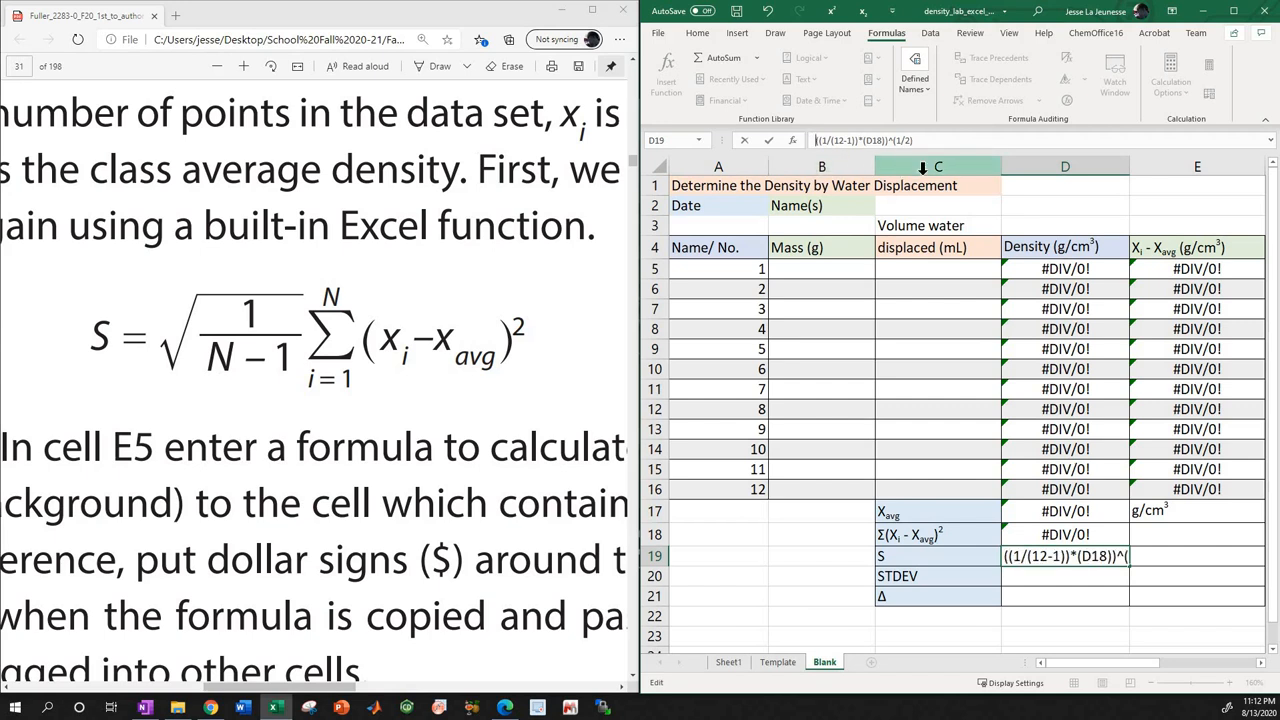
pyautogui.write('=')
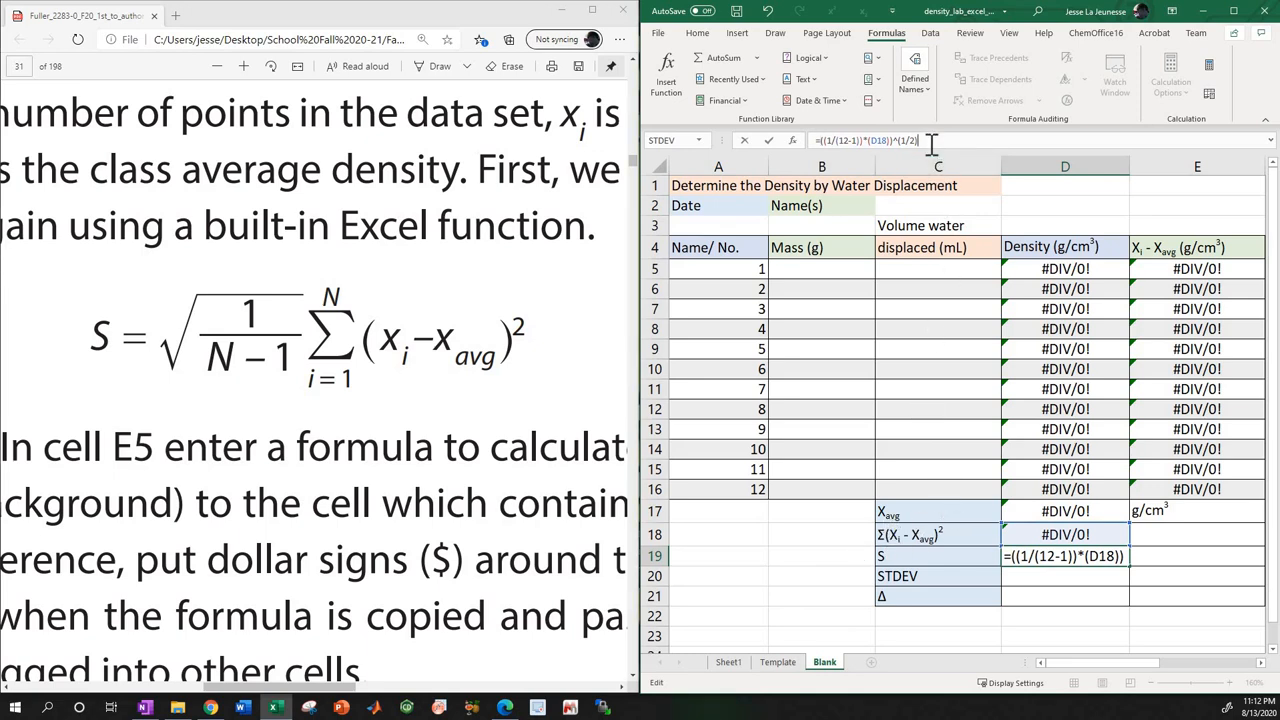
pyautogui.press('Return')
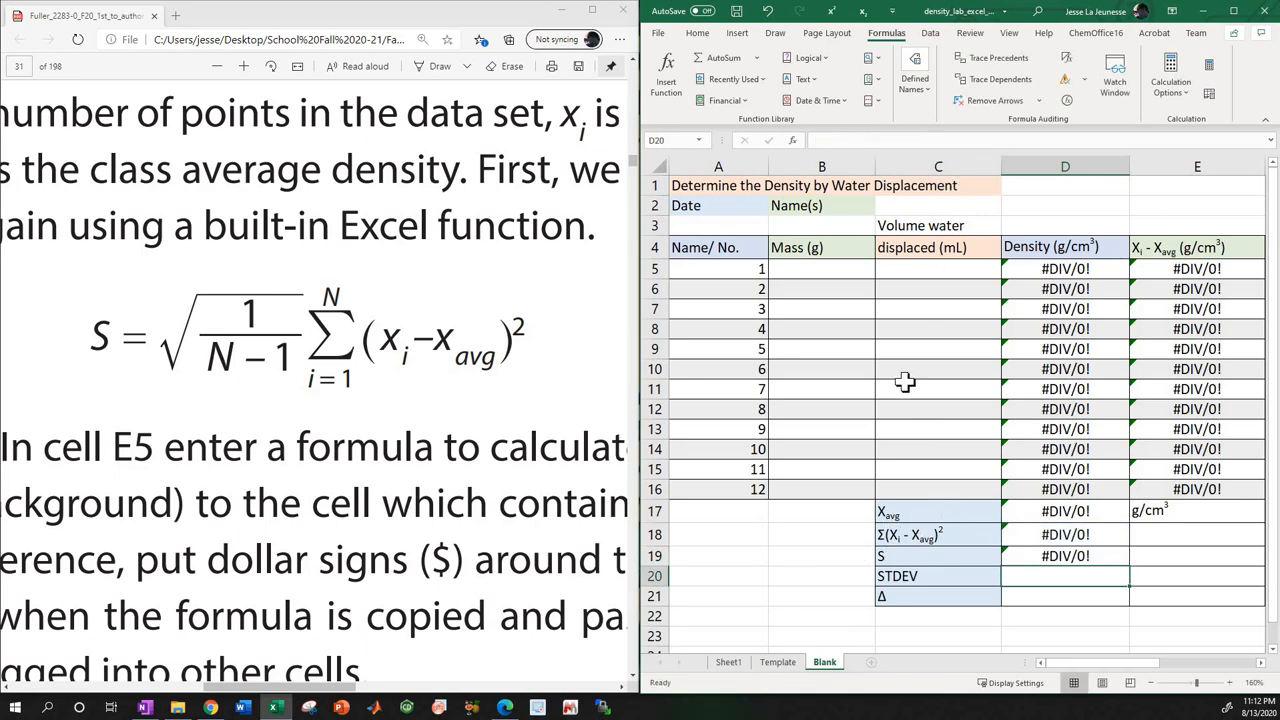
# Maximize the workbook window and look through the AutoSum functions for a standard deviation option.
pyautogui.click(1233, 10)
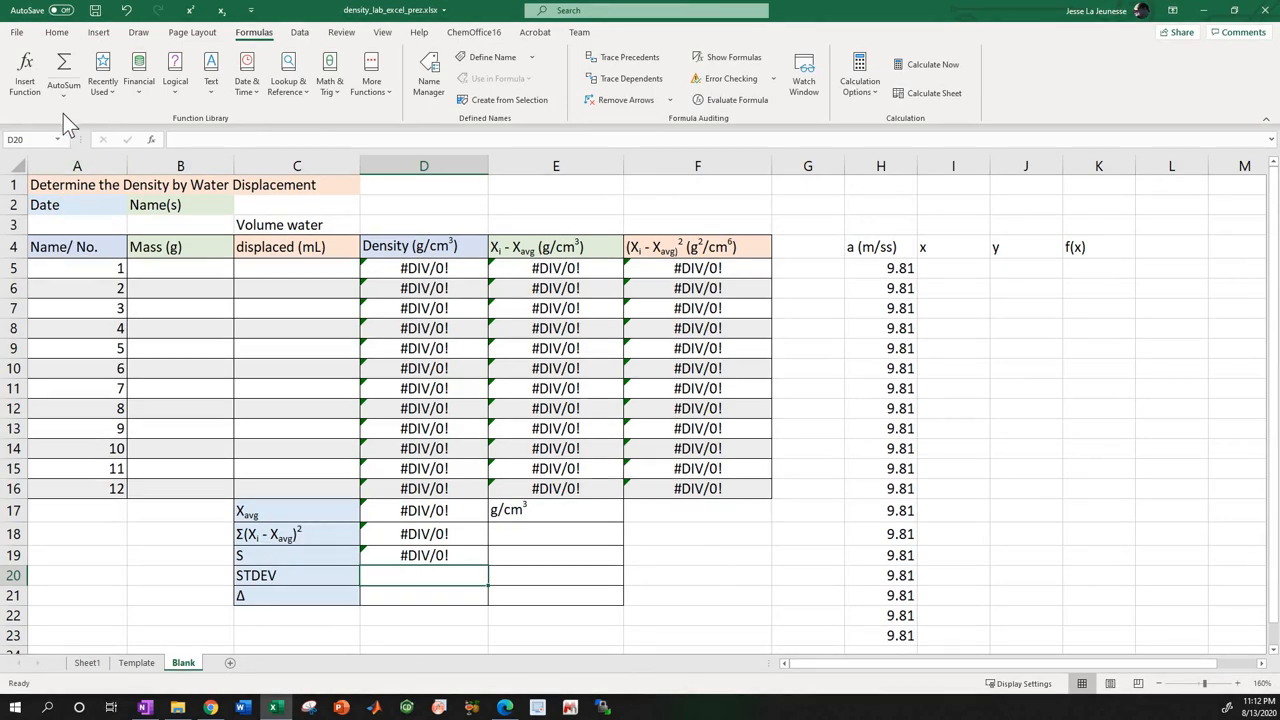
pyautogui.scroll(1, 64, 94)
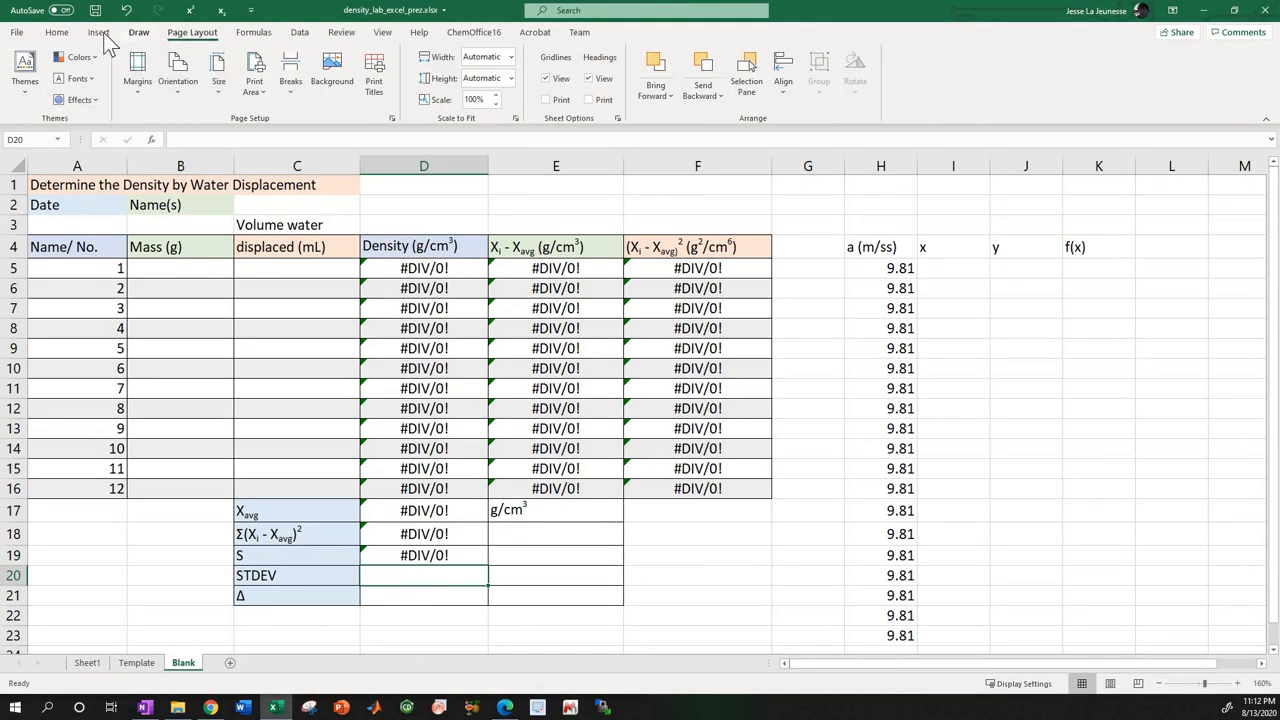
pyautogui.click(99, 36)
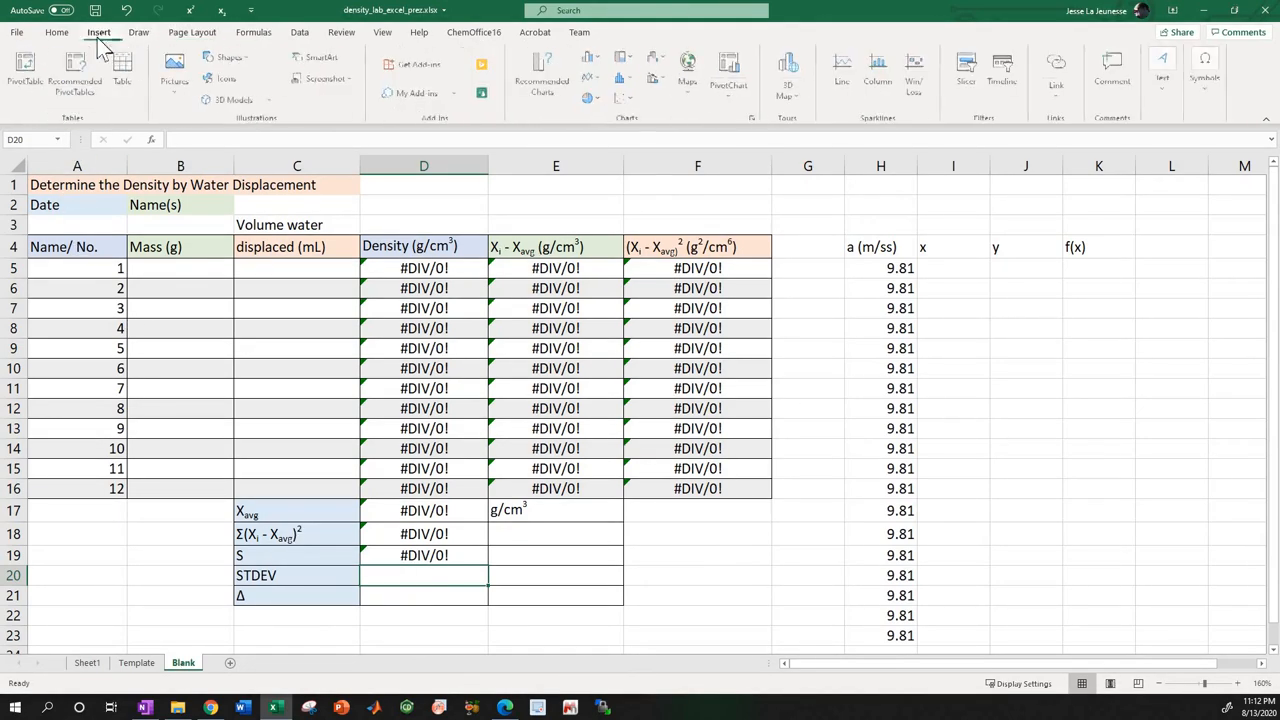
pyautogui.click(257, 36)
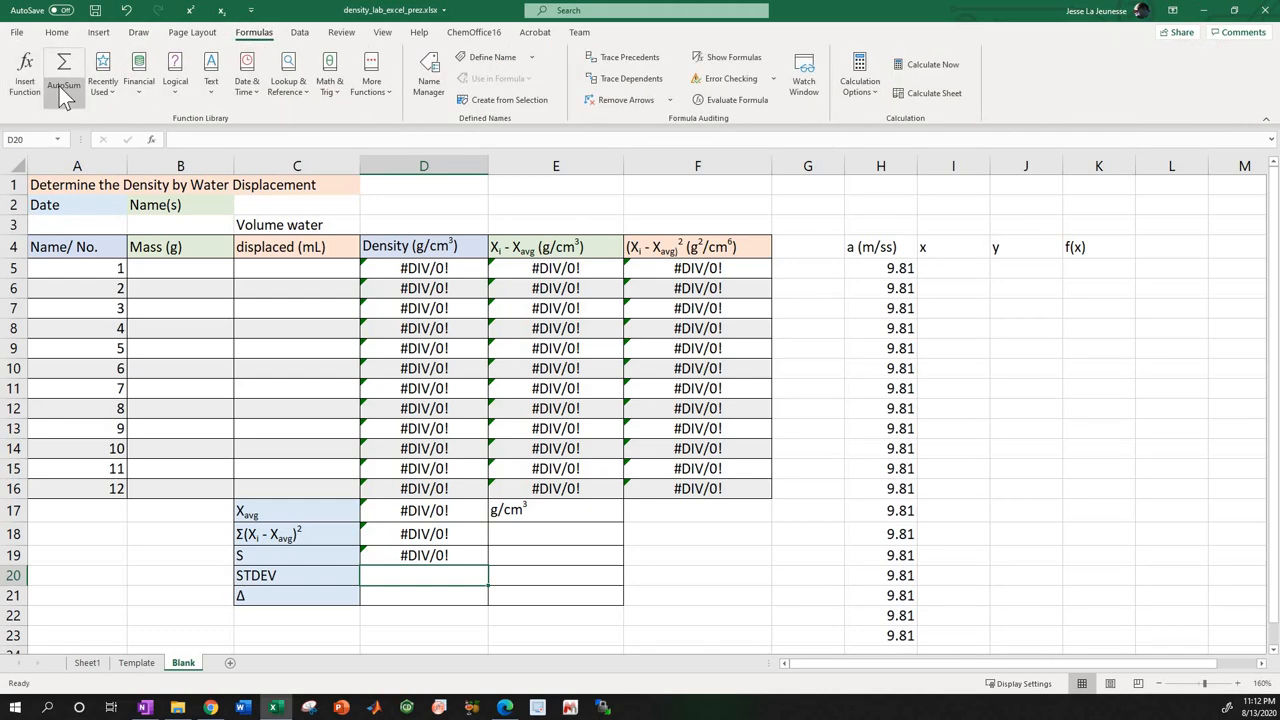
pyautogui.click(65, 99)
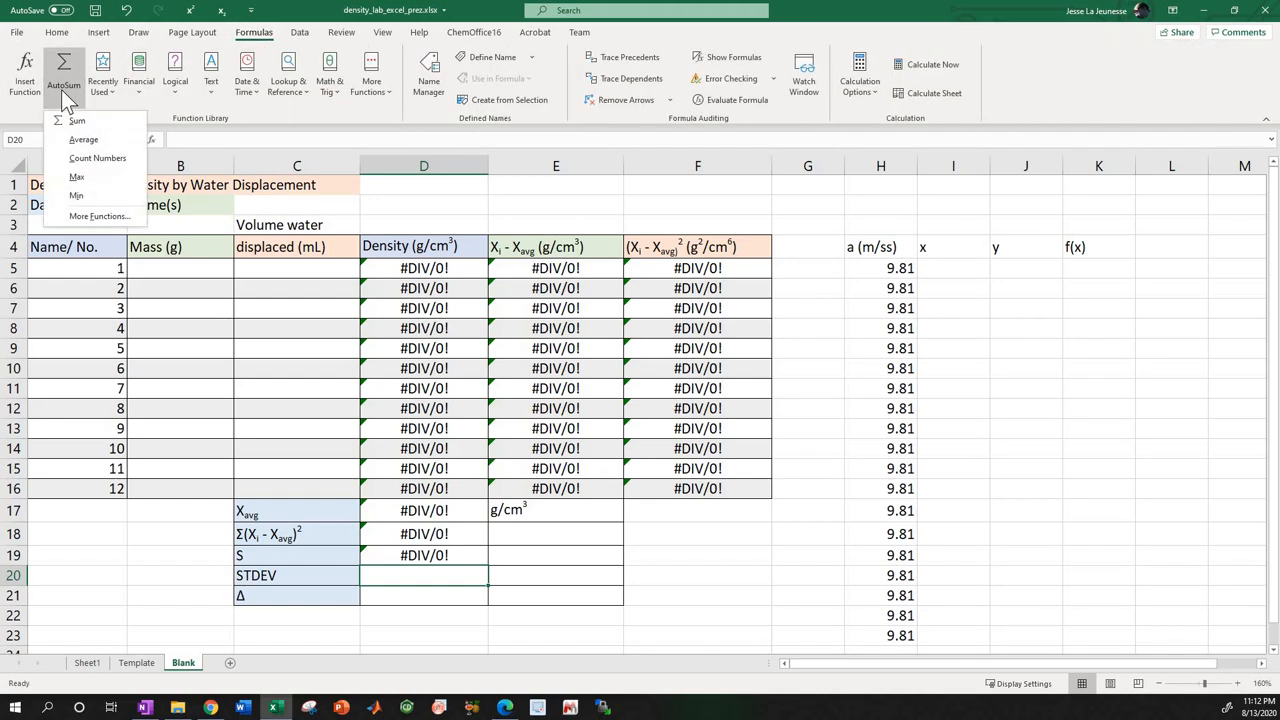
pyautogui.click(25, 75)
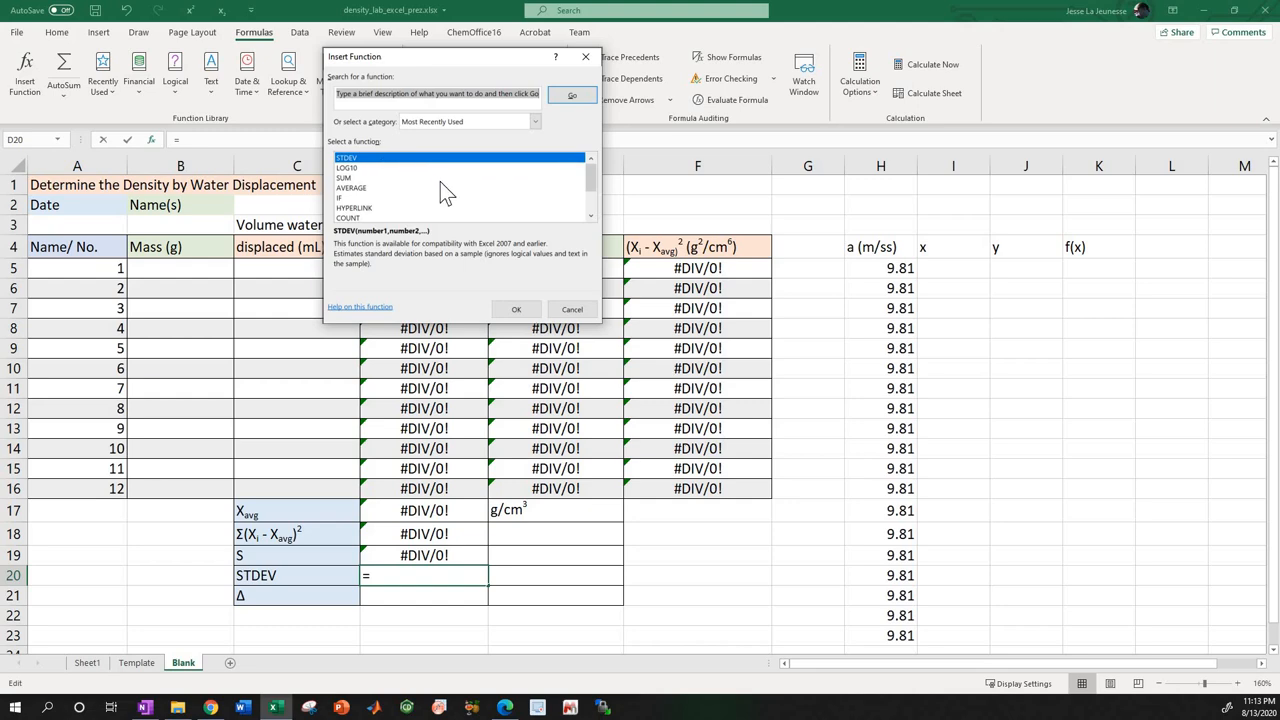
pyautogui.click(500, 309)
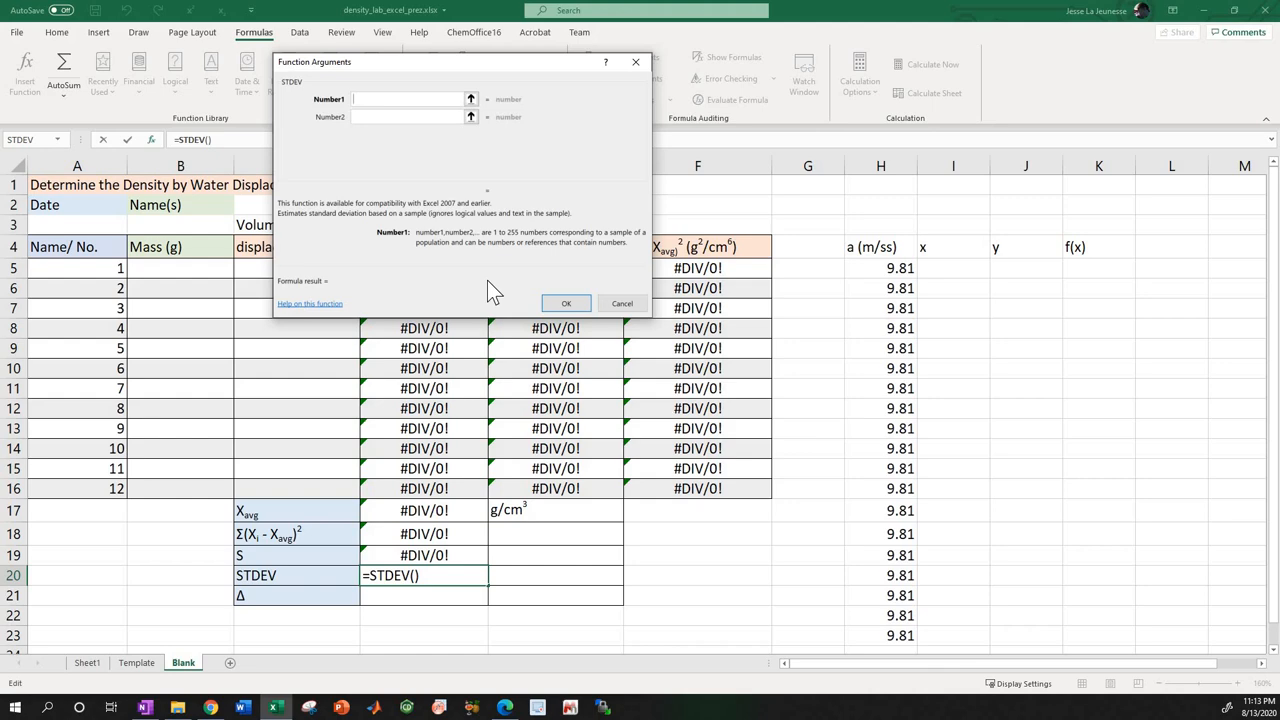
pyautogui.moveTo(425, 60); pyautogui.dragTo(820, 97)
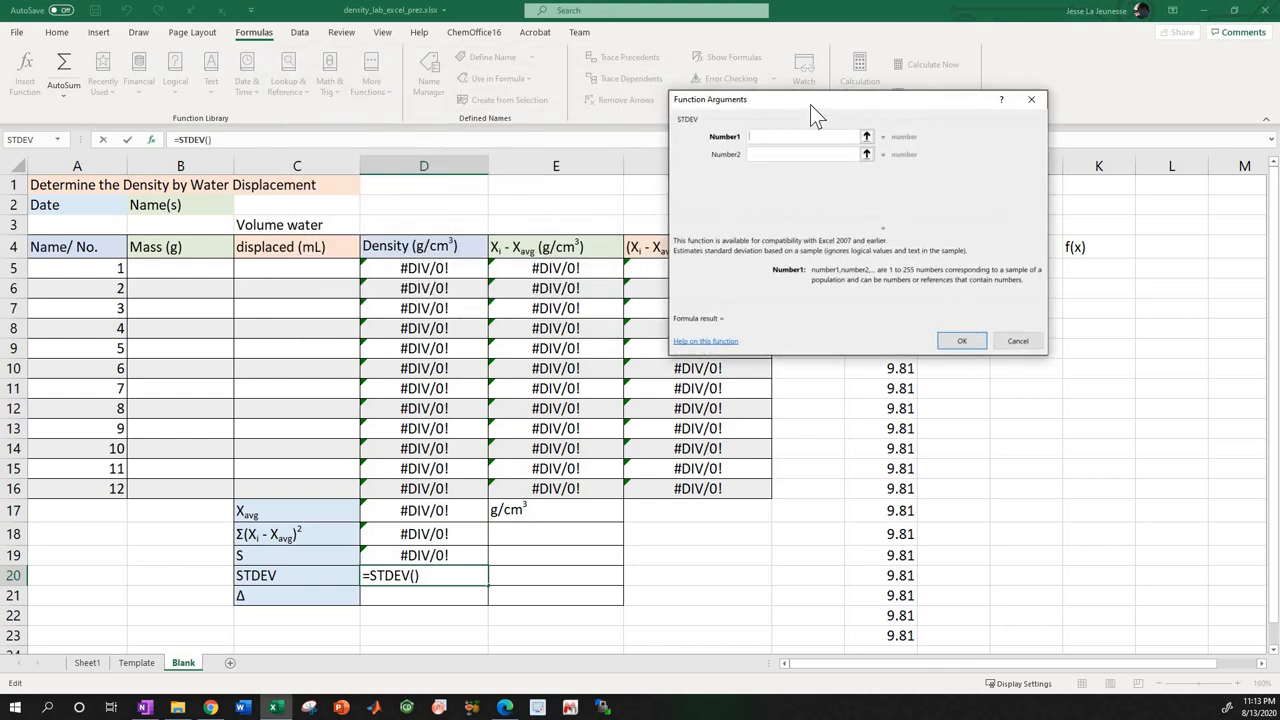
pyautogui.click(1018, 341)
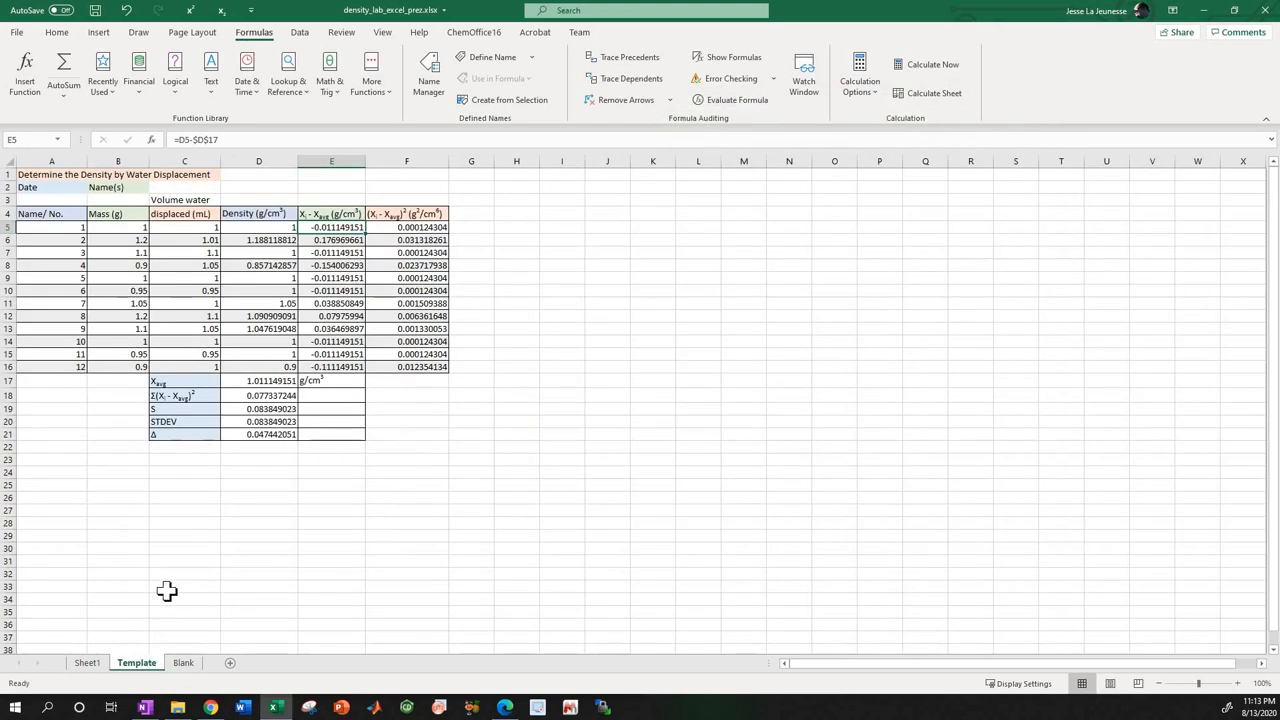
# Examine the STDEV formula in D20 of the Template sheet and return to the Blank sheet.
pyautogui.click(141, 663)
pyautogui.click(231, 424)
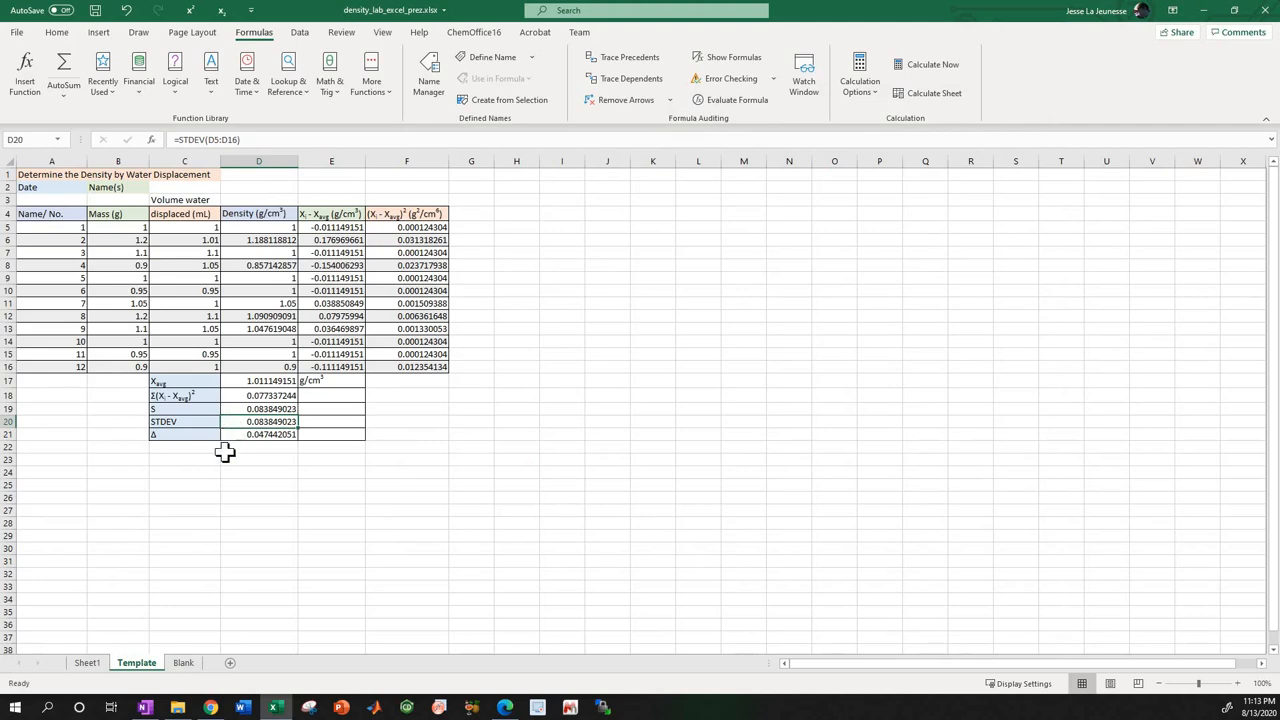
pyautogui.click(184, 665)
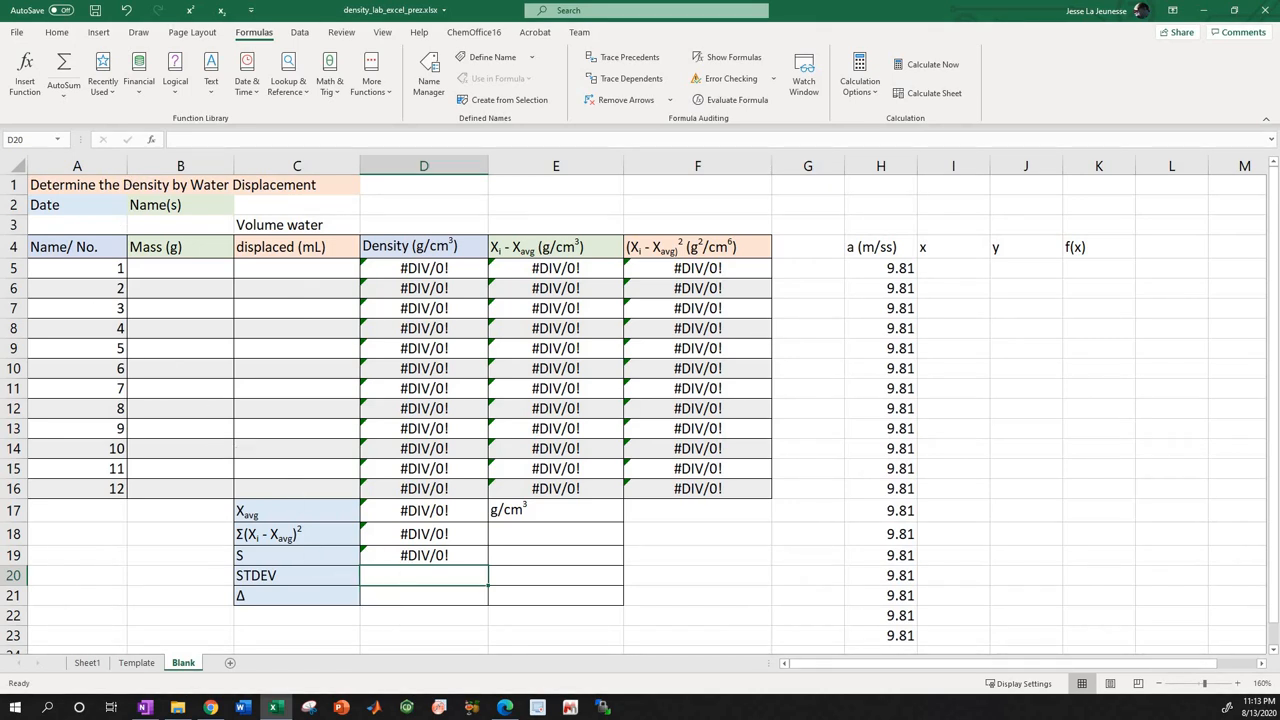
# Insert the STDEV function in D20 of the Blank sheet with the density range D5:D16 as its argument.
pyautogui.click(30, 90)
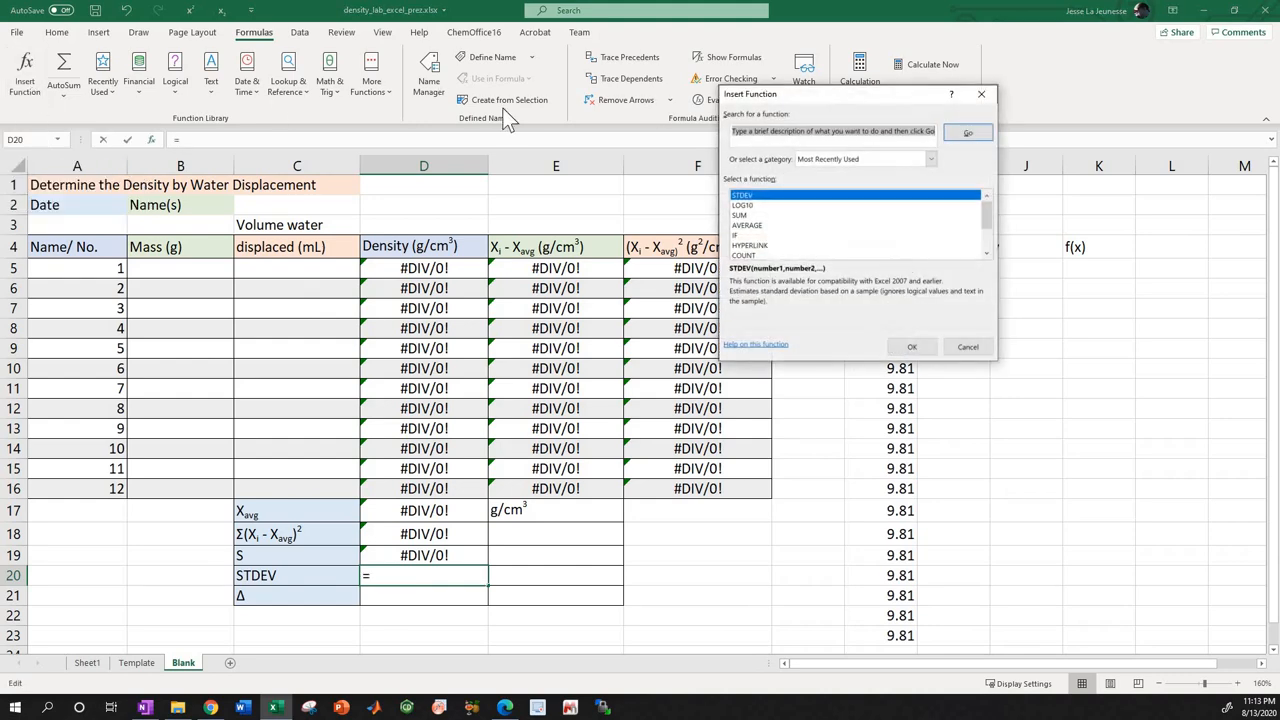
pyautogui.click(910, 348)
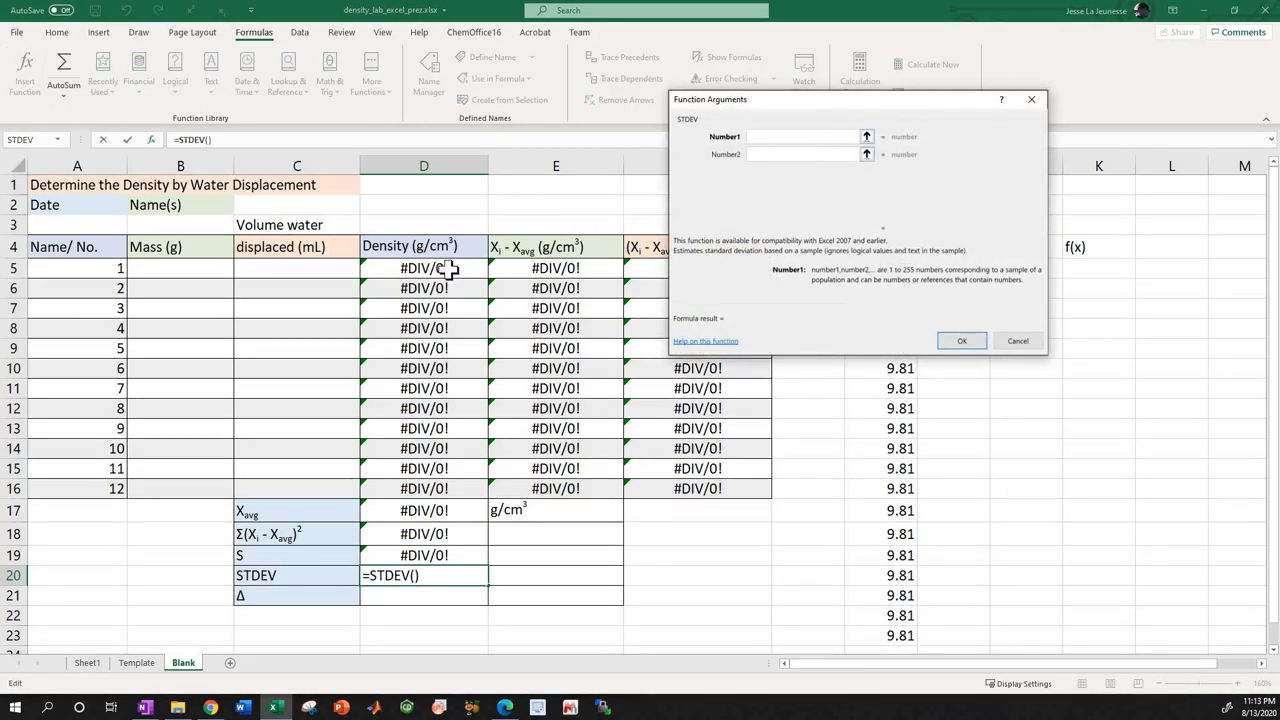
pyautogui.moveTo(447, 270); pyautogui.dragTo(426, 493)
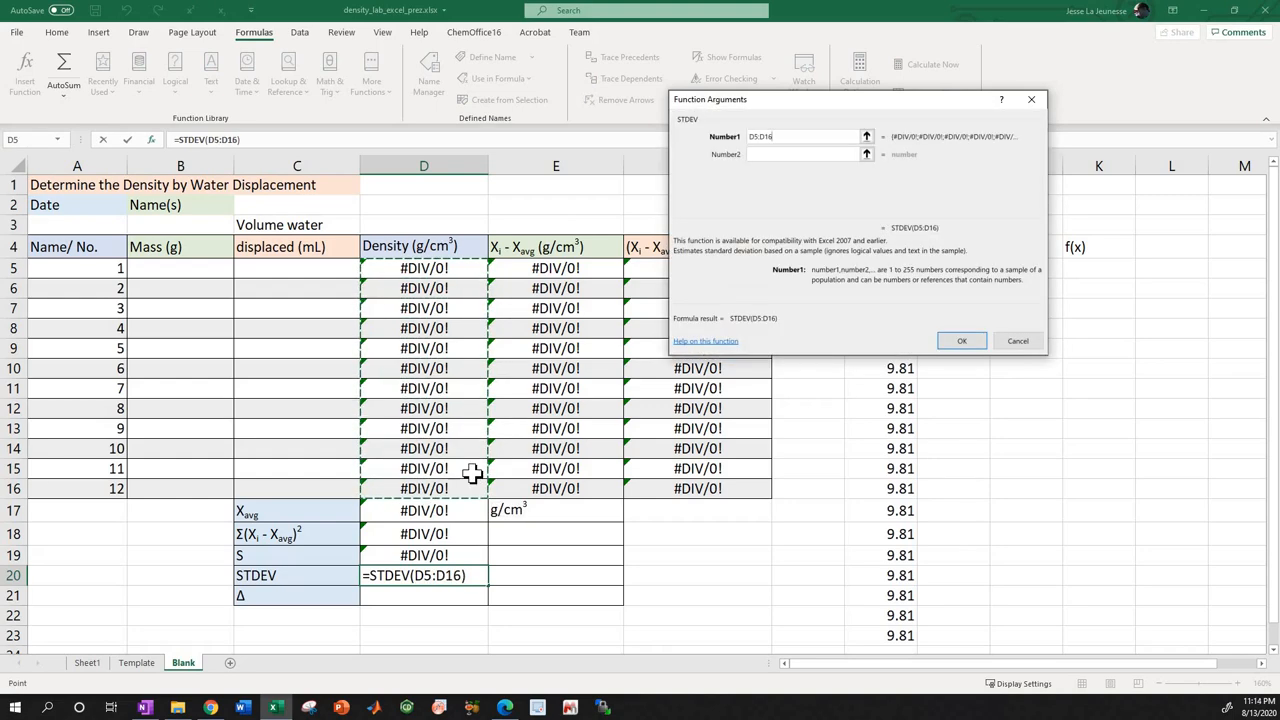
pyautogui.click(960, 341)
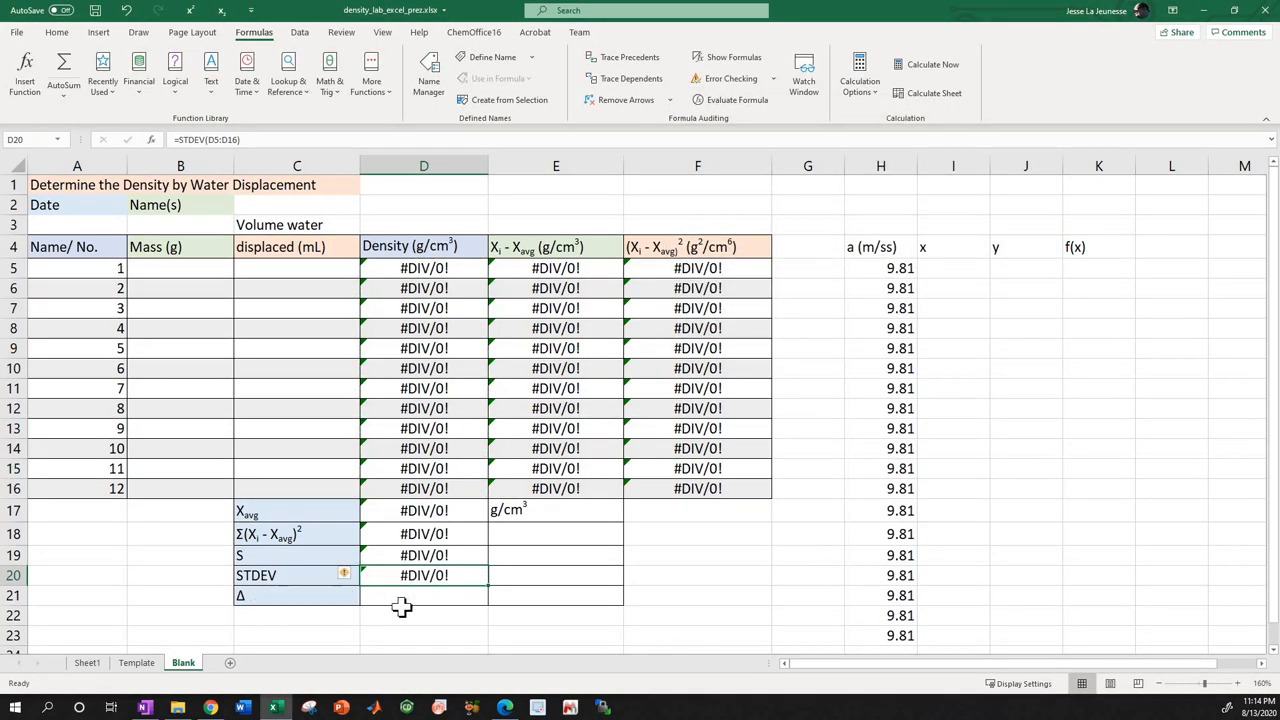
# Examine the Δ formula in D21 of the Template sheet and return to the Blank sheet.
pyautogui.click(136, 663)
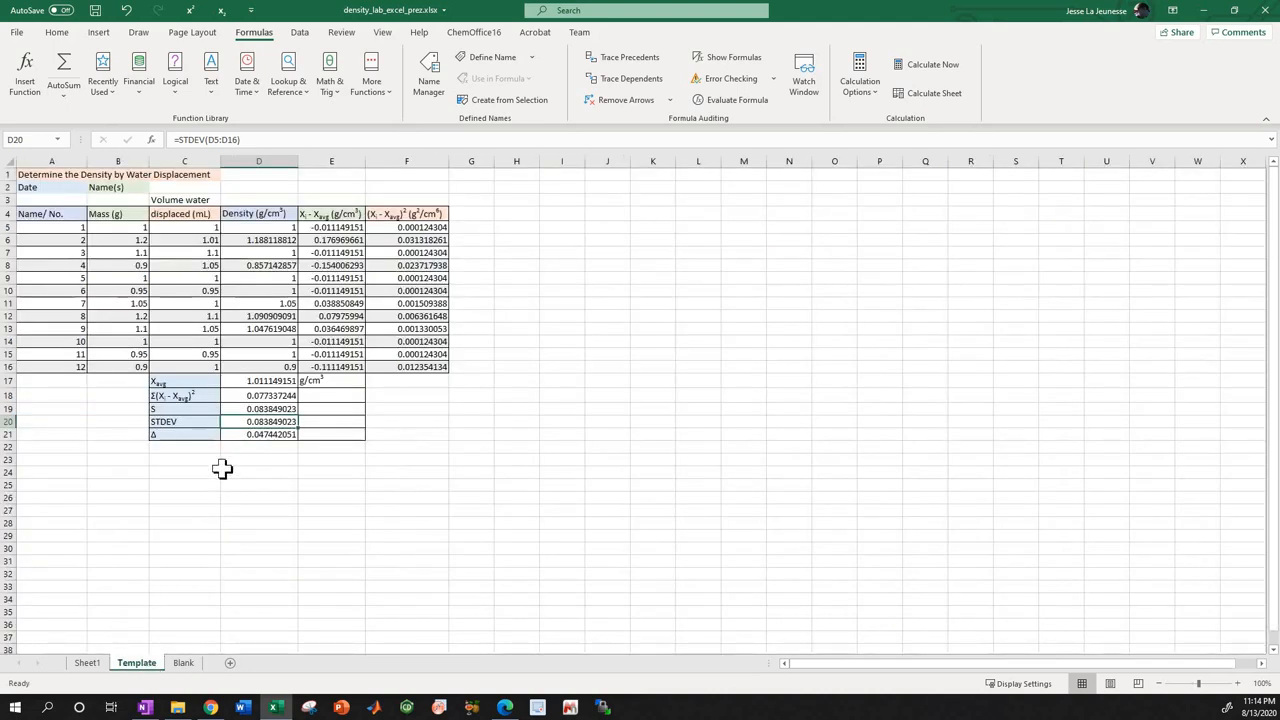
pyautogui.click(242, 435)
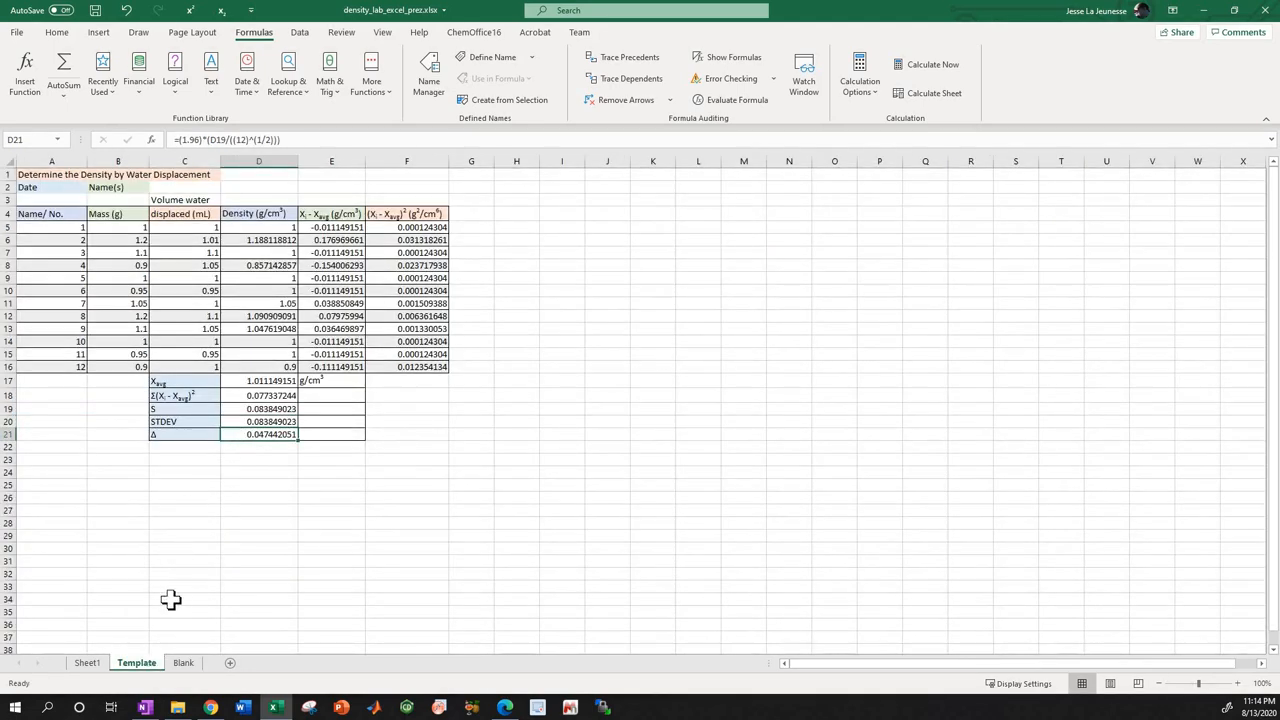
pyautogui.click(183, 663)
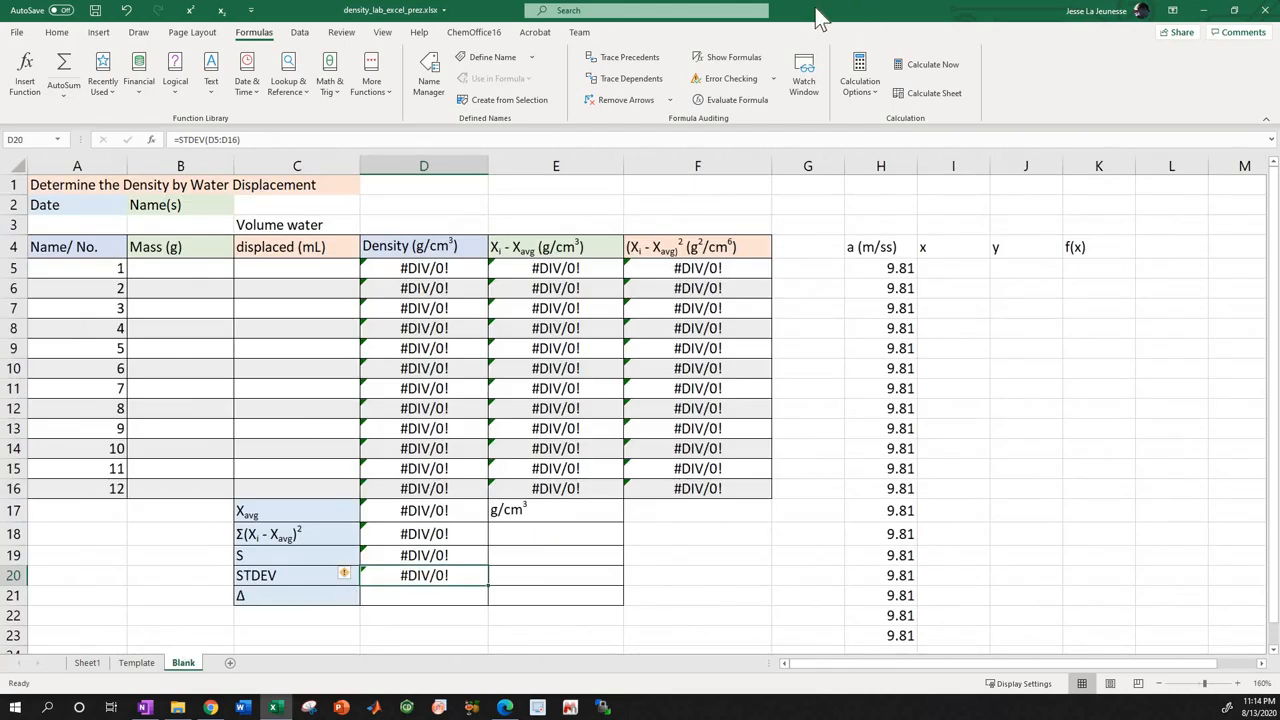
# Put the workbook back beside the lab manual and read the manual's instructions for the standard deviation and the 95% confidence level in D21.
pyautogui.moveTo(816, 9); pyautogui.dragTo(1279, 92)
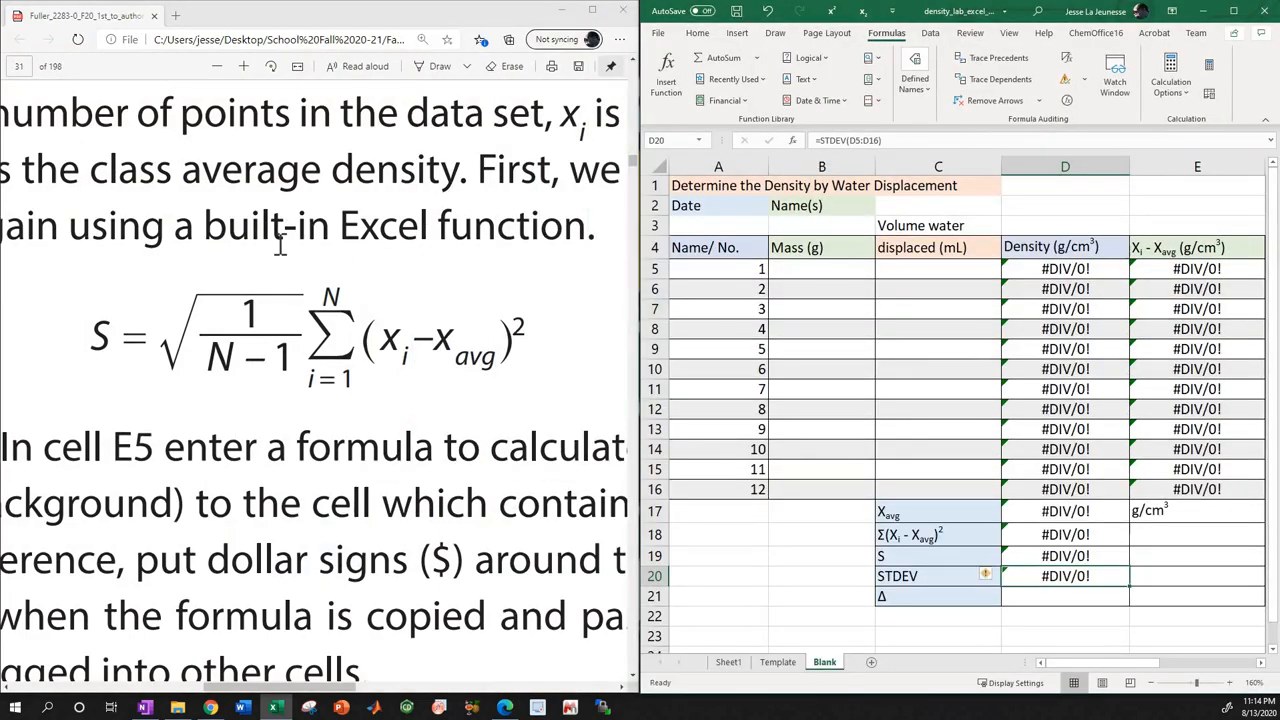
pyautogui.keyDown('ctrl'); pyautogui.scroll(-3, 272, 250); pyautogui.keyUp('ctrl')
pyautogui.keyDown('ctrl'); pyautogui.scroll(-2, 272, 250); pyautogui.keyUp('ctrl')
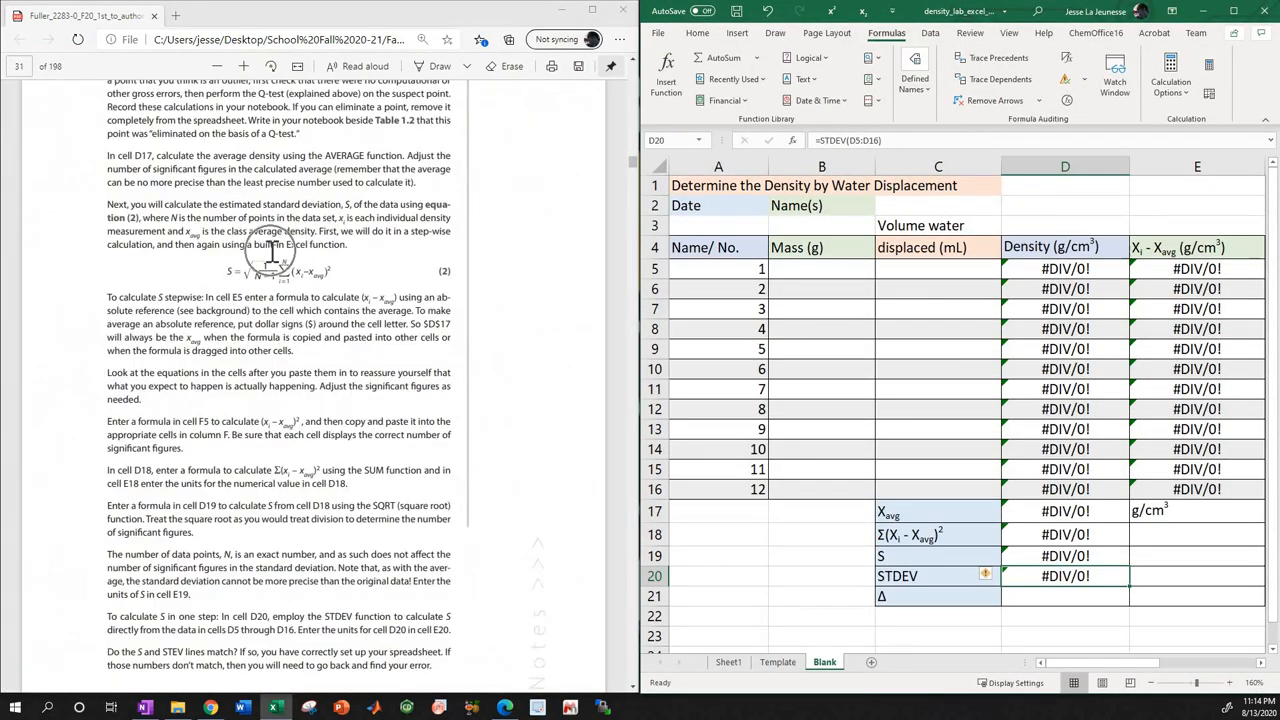
pyautogui.scroll(-5, 280, 270)
pyautogui.scroll(-10, 284, 291)
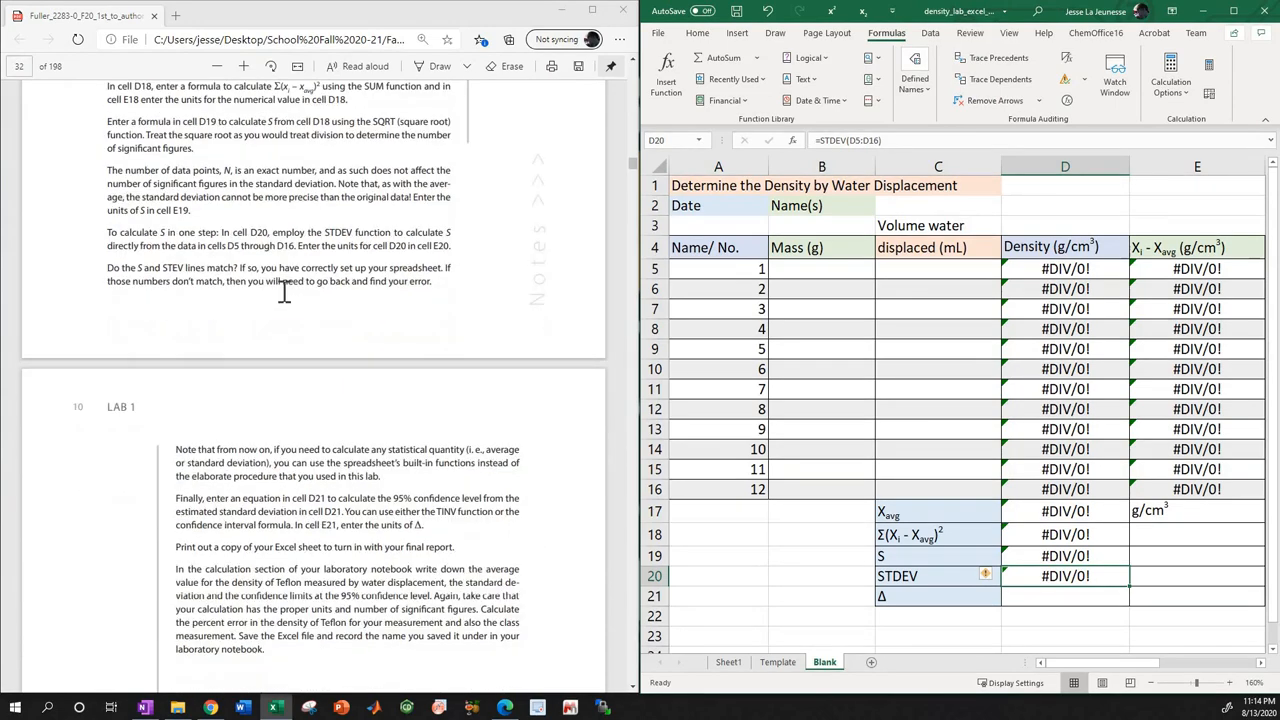
pyautogui.scroll(-2, 280, 297)
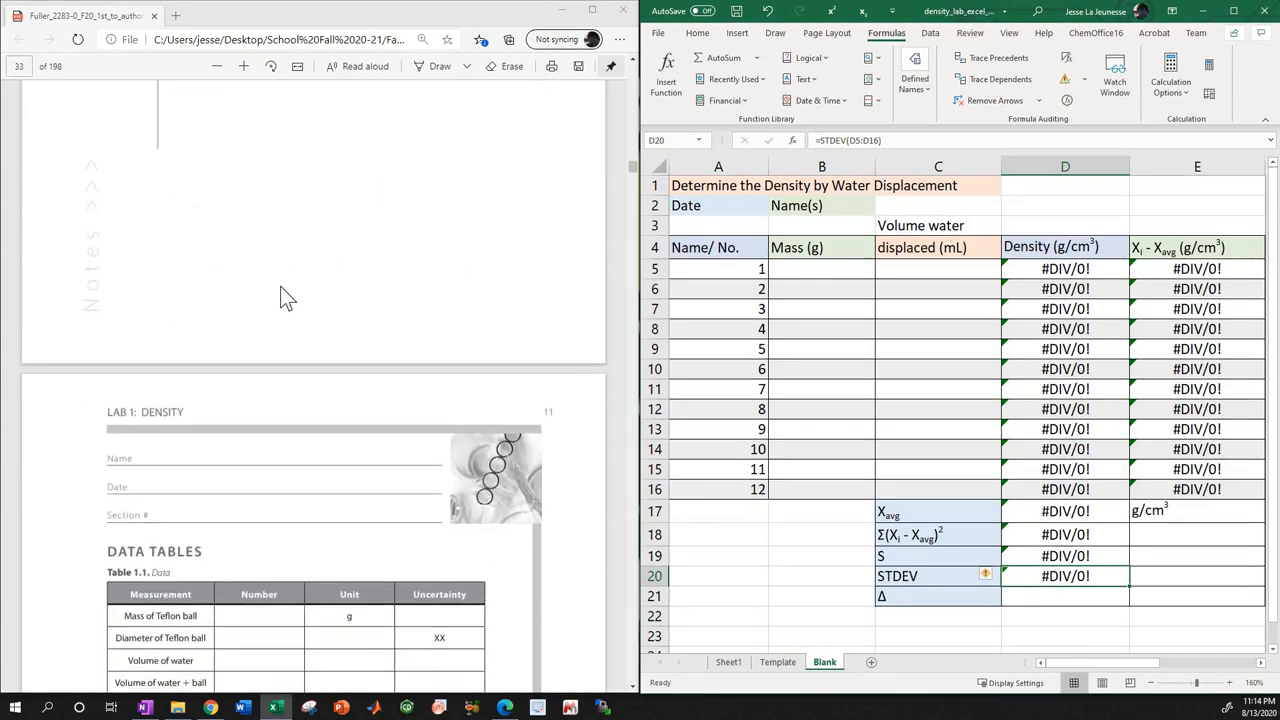
pyautogui.scroll(7, 280, 297)
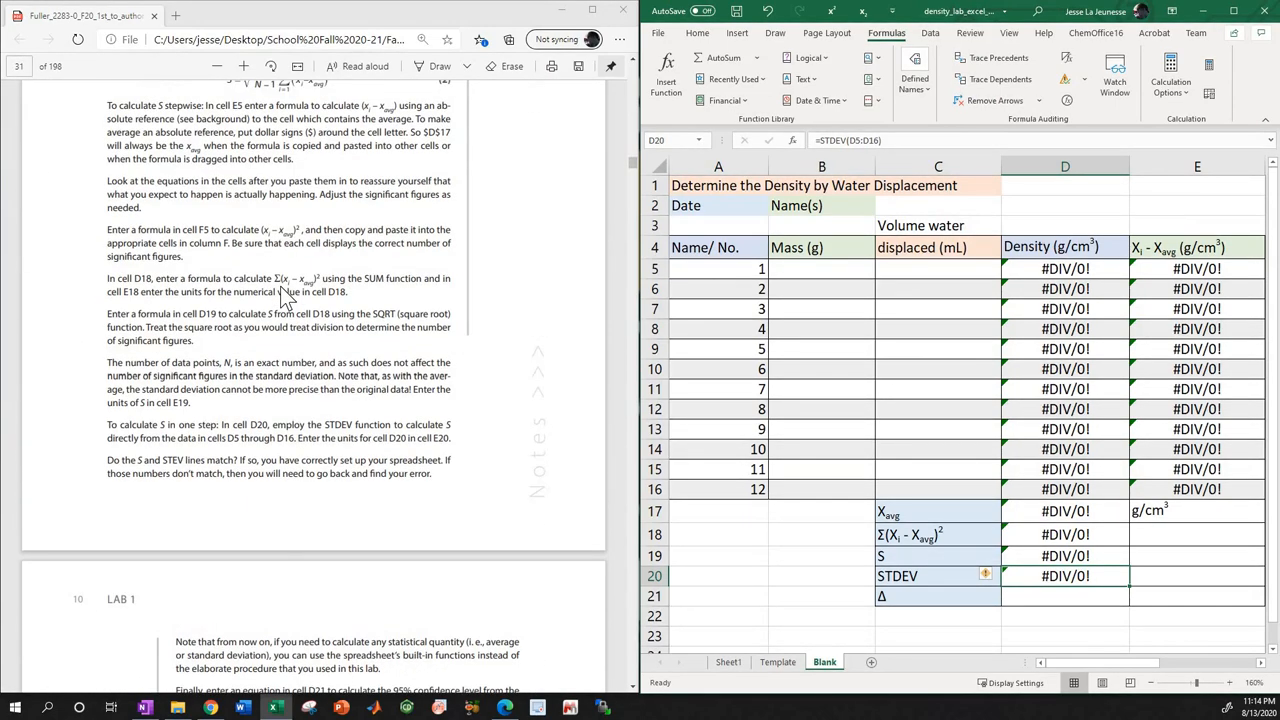
pyautogui.scroll(4, 281, 283)
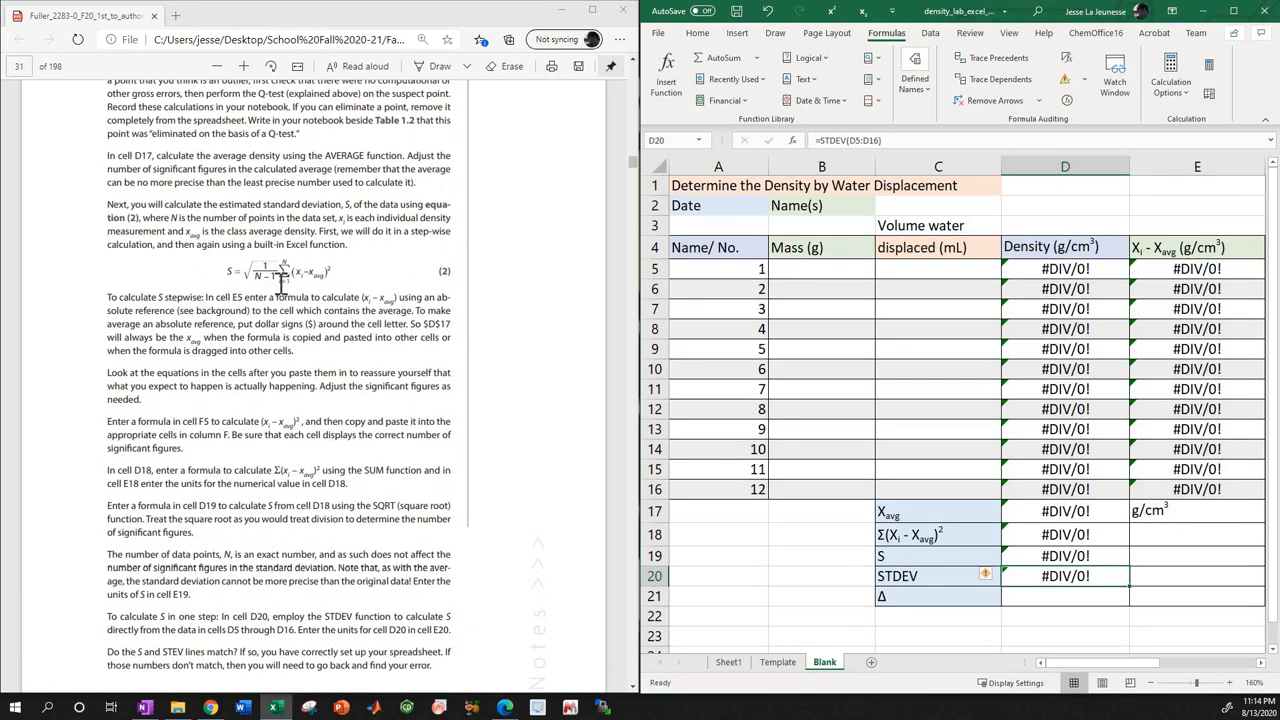
pyautogui.scroll(15, 281, 283)
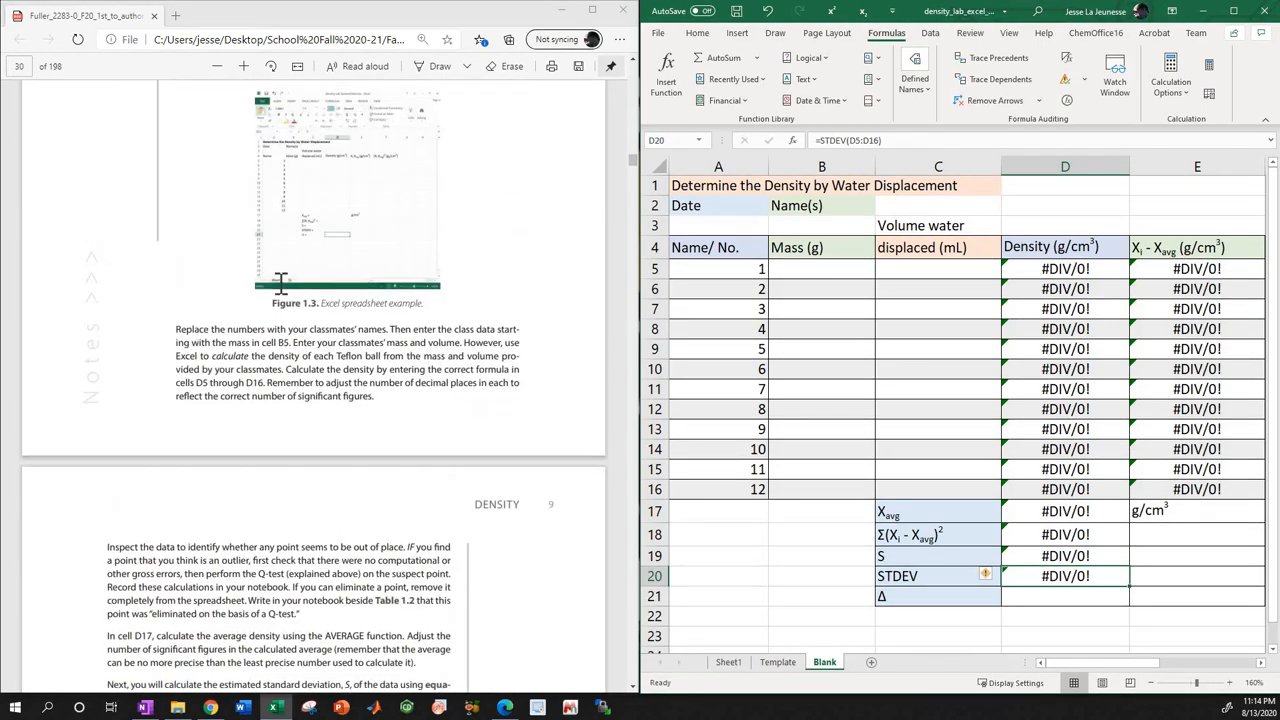
pyautogui.scroll(6, 281, 283)
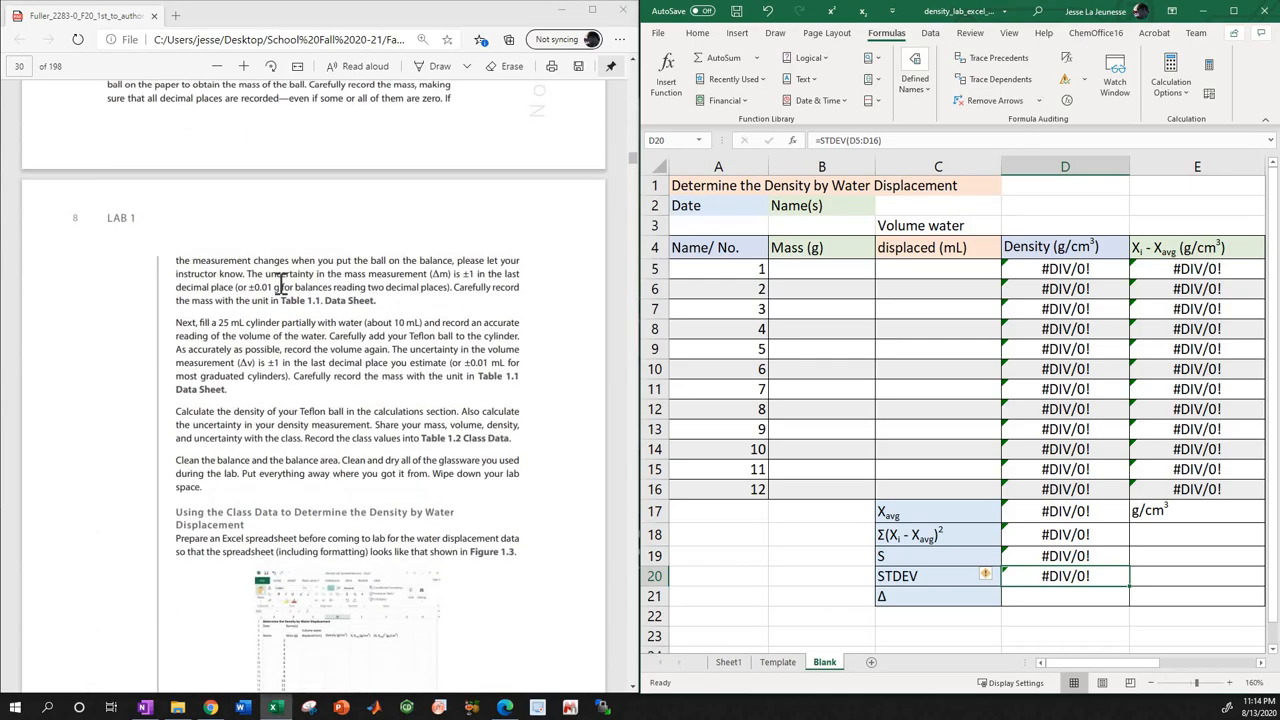
pyautogui.scroll(-20, 281, 281)
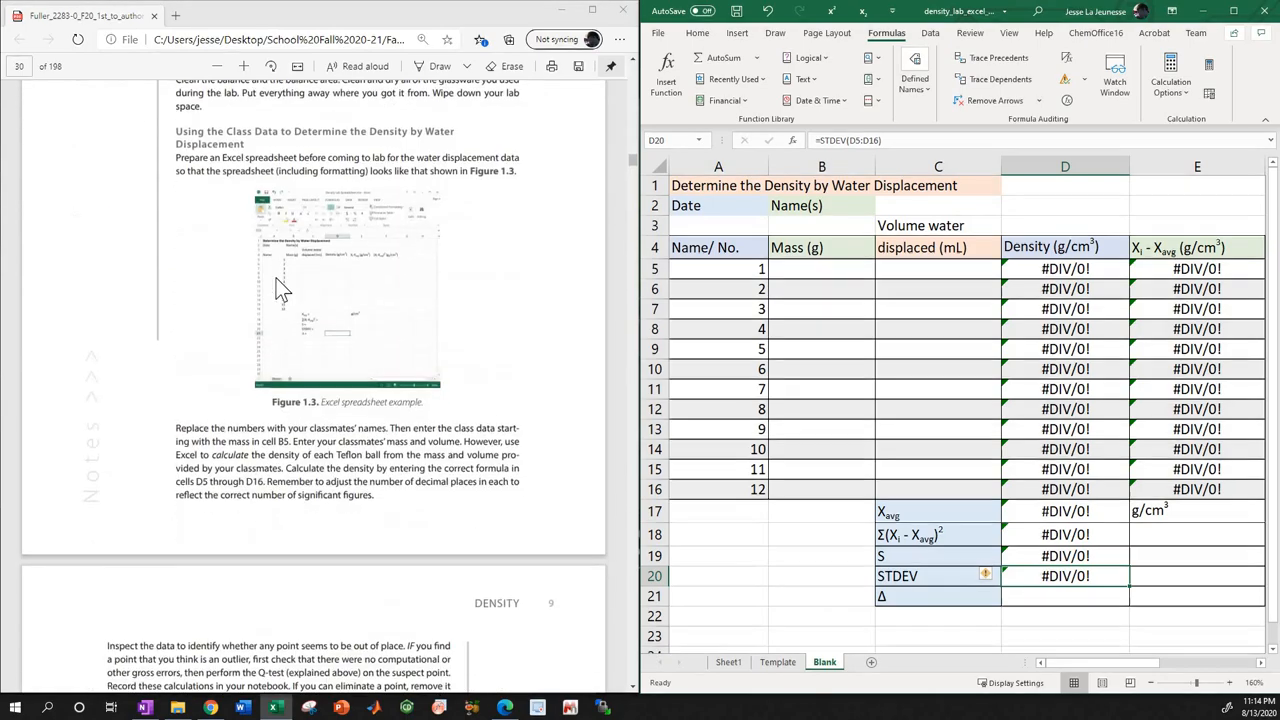
pyautogui.scroll(-5, 272, 272)
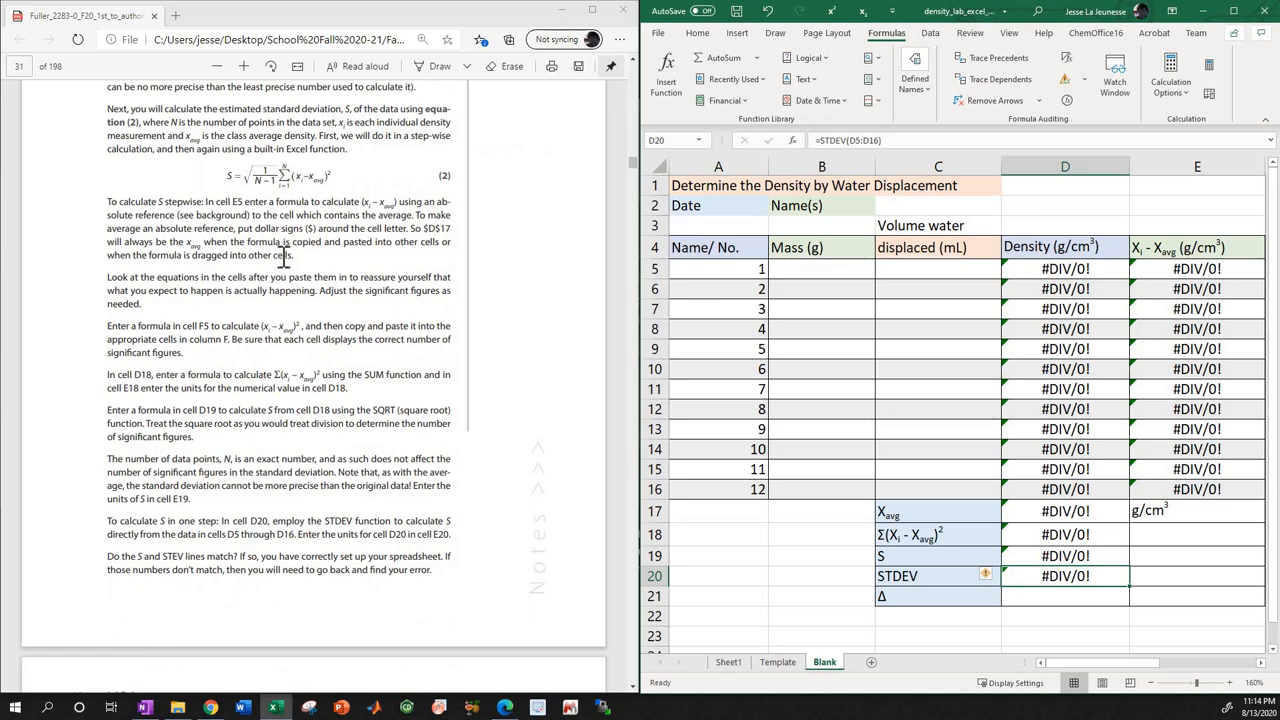
pyautogui.scroll(-2, 283, 256)
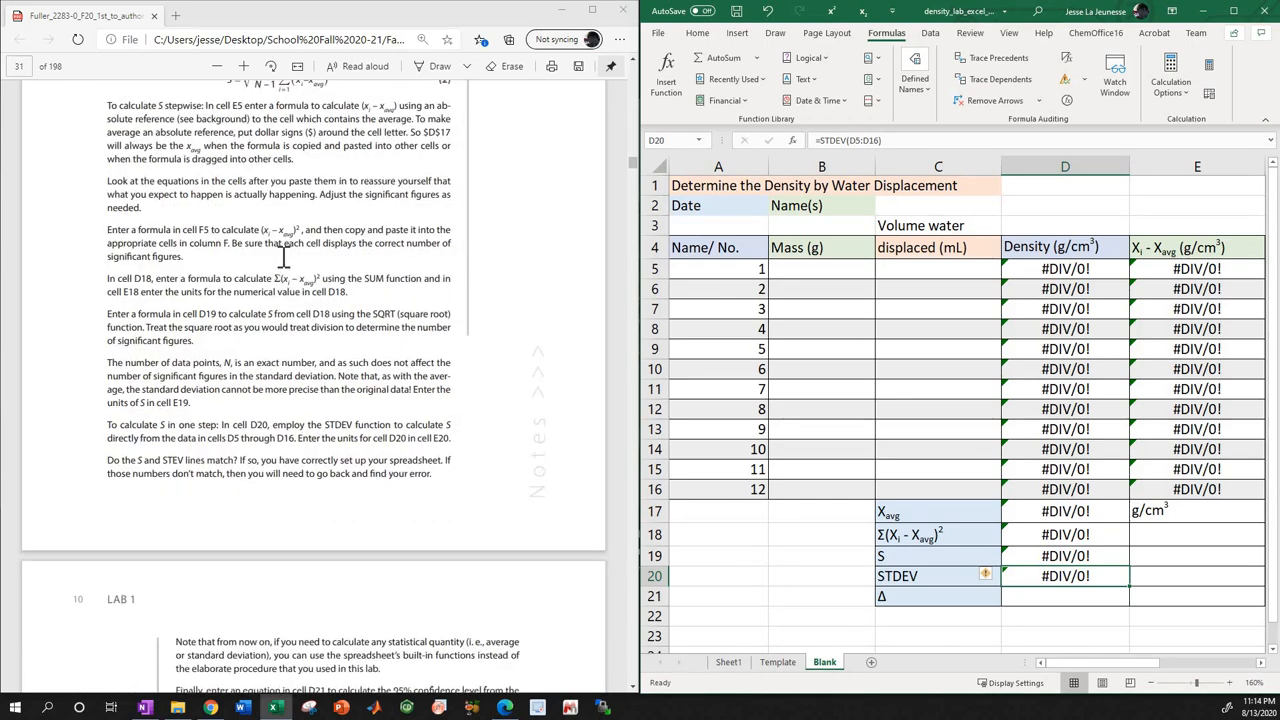
pyautogui.scroll(-6, 283, 257)
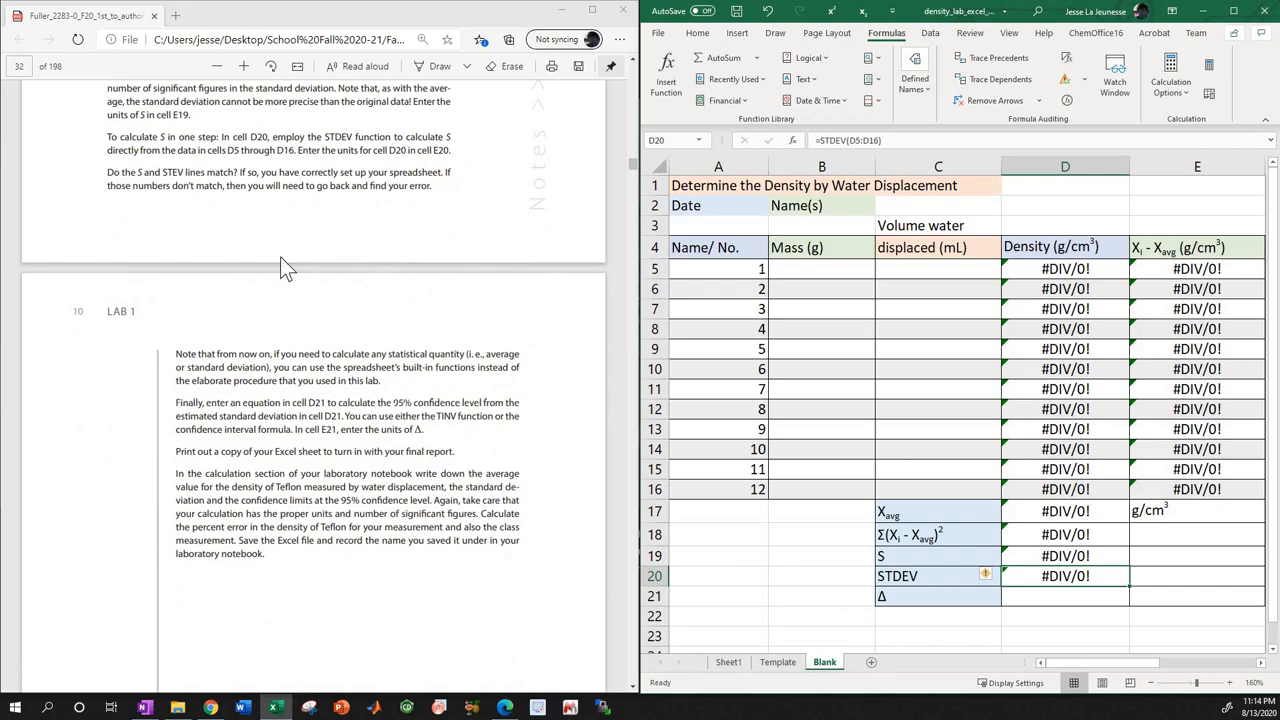
pyautogui.scroll(-17, 280, 256)
# Find the confidence interval equation (4) in the lab manual and compare it with the D21 formula on the Template sheet.
pyautogui.scroll(20, 280, 256)
pyautogui.scroll(20, 280, 256)
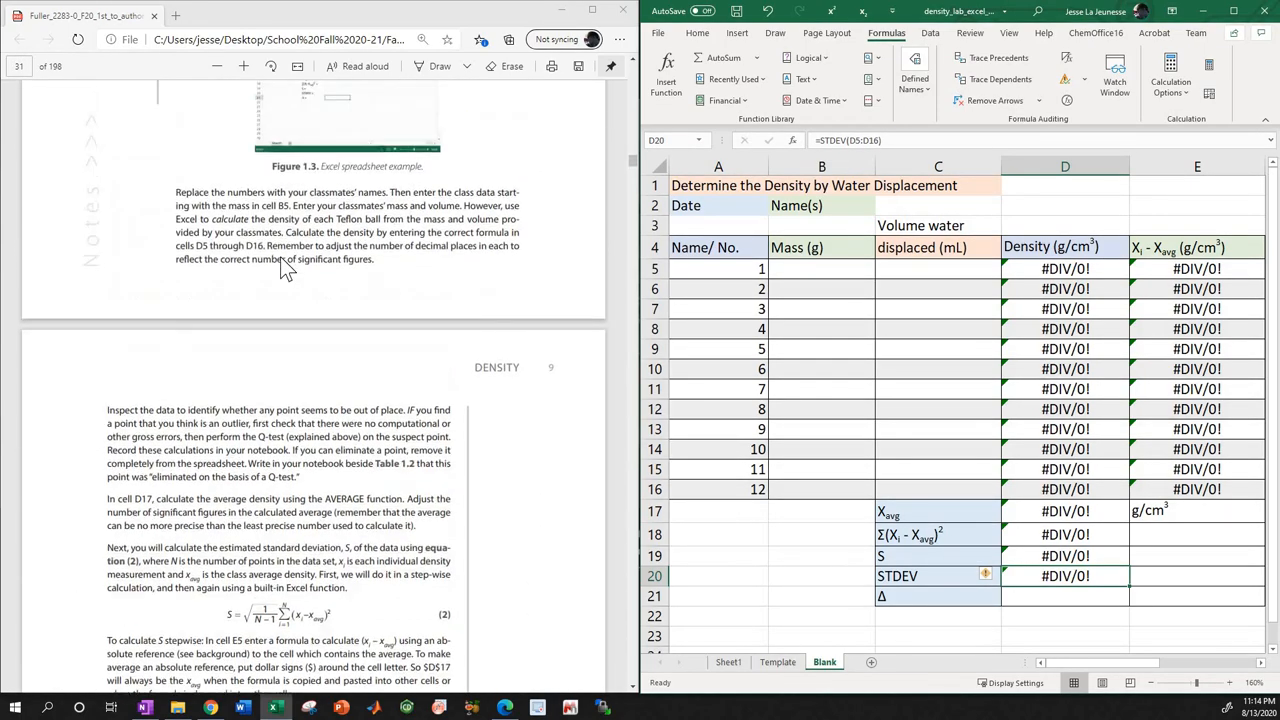
pyautogui.scroll(6, 280, 256)
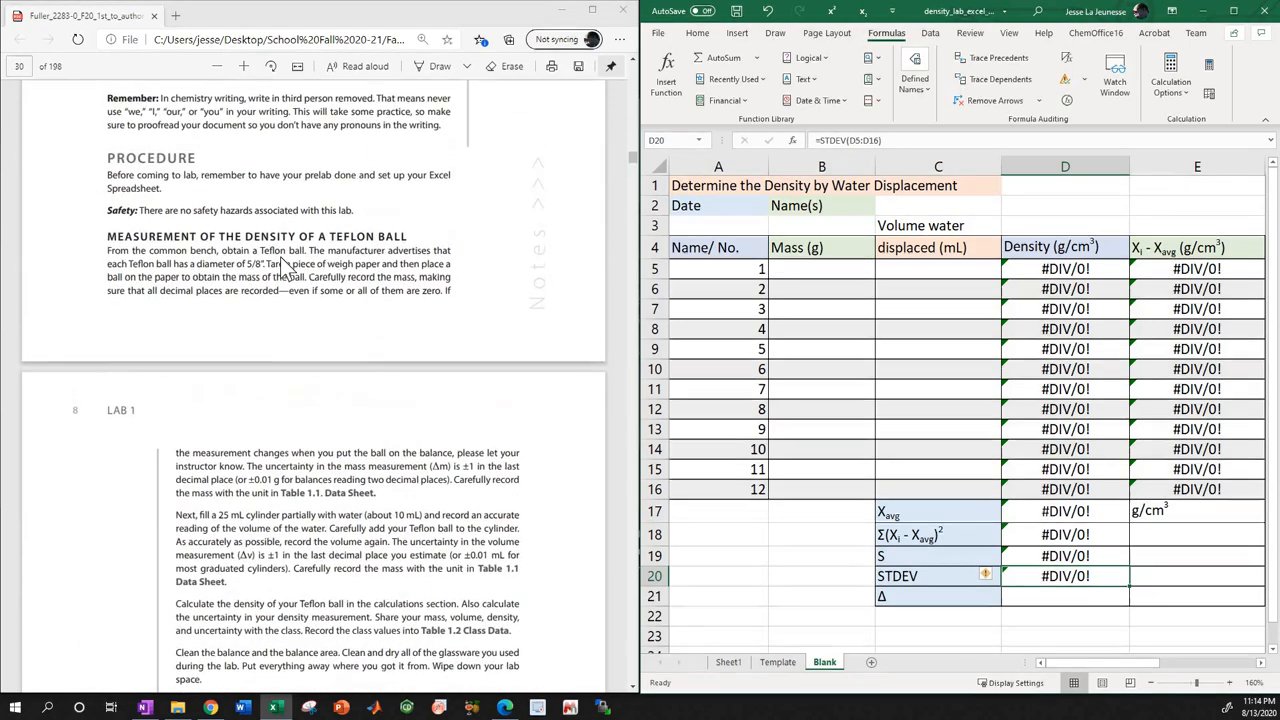
pyautogui.scroll(10, 281, 258)
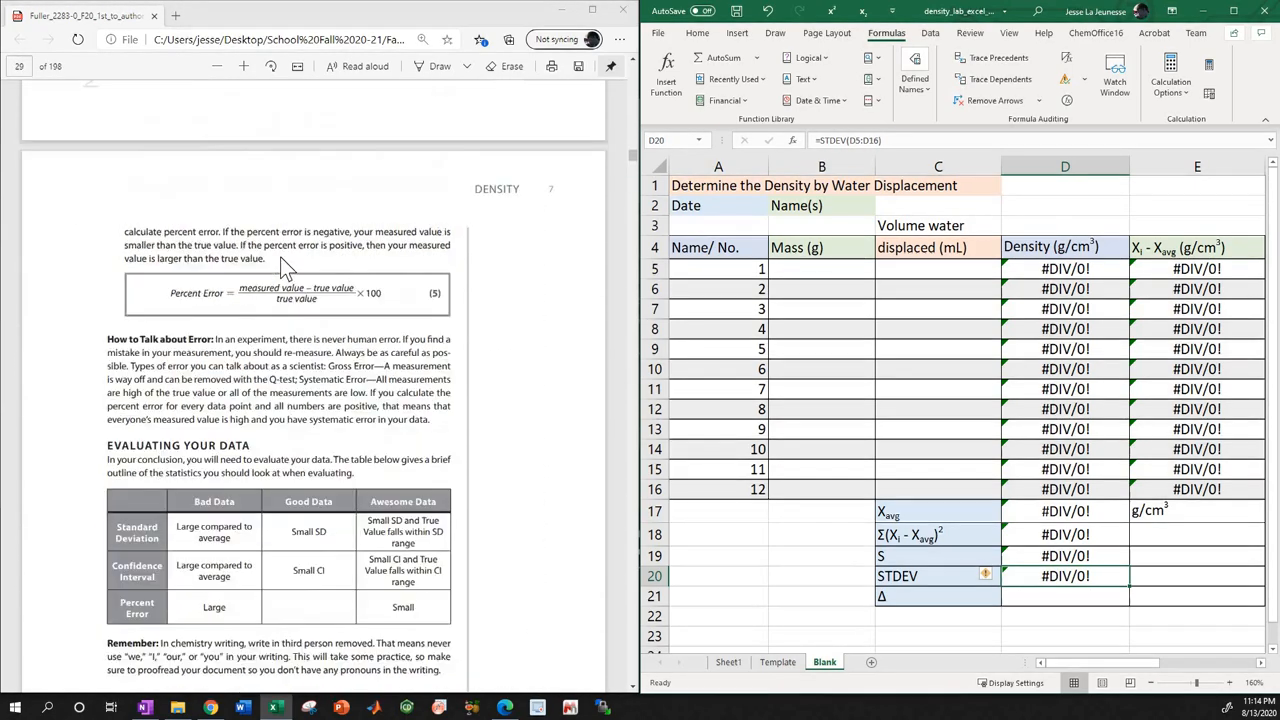
pyautogui.scroll(4, 280, 257)
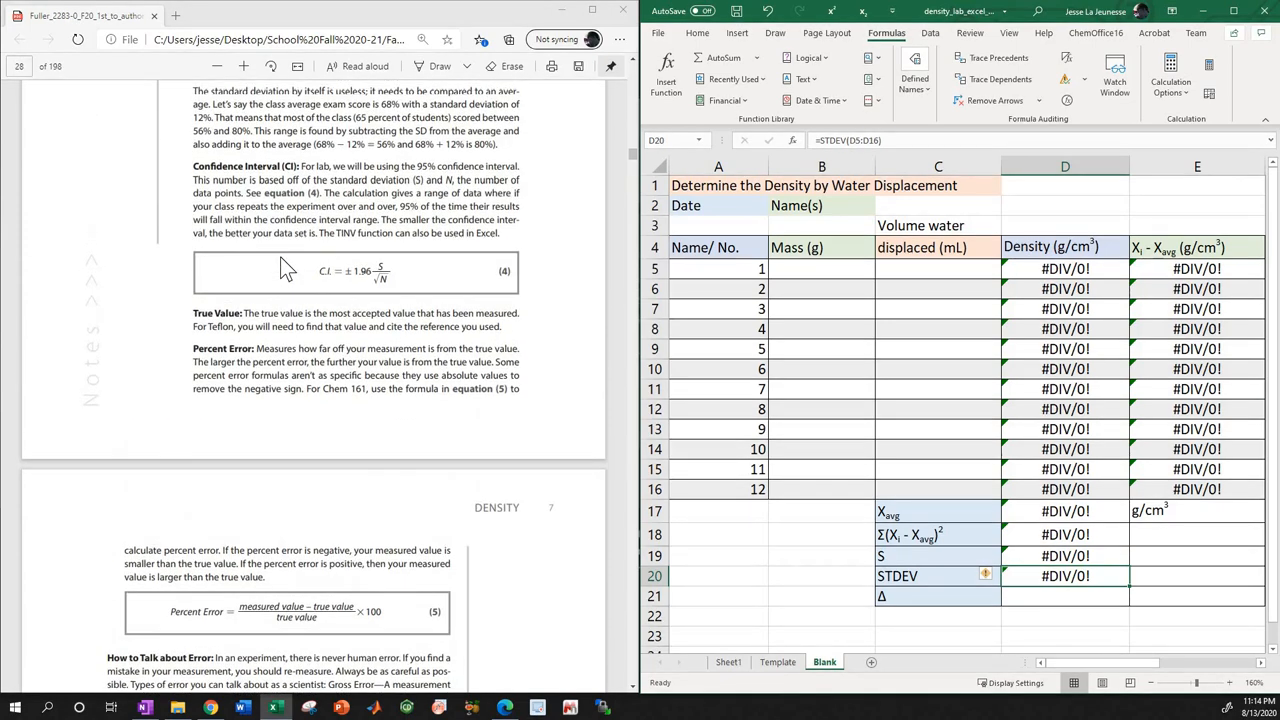
pyautogui.scroll(2, 280, 257)
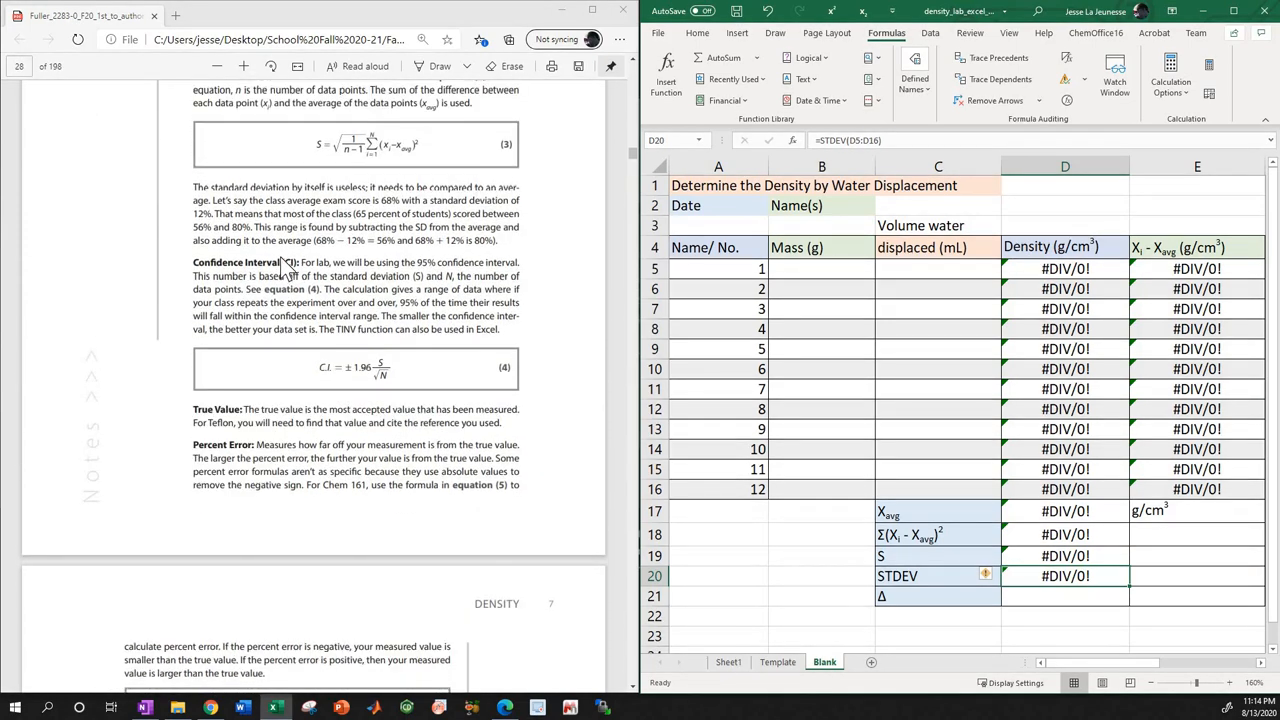
pyautogui.scroll(2, 280, 257)
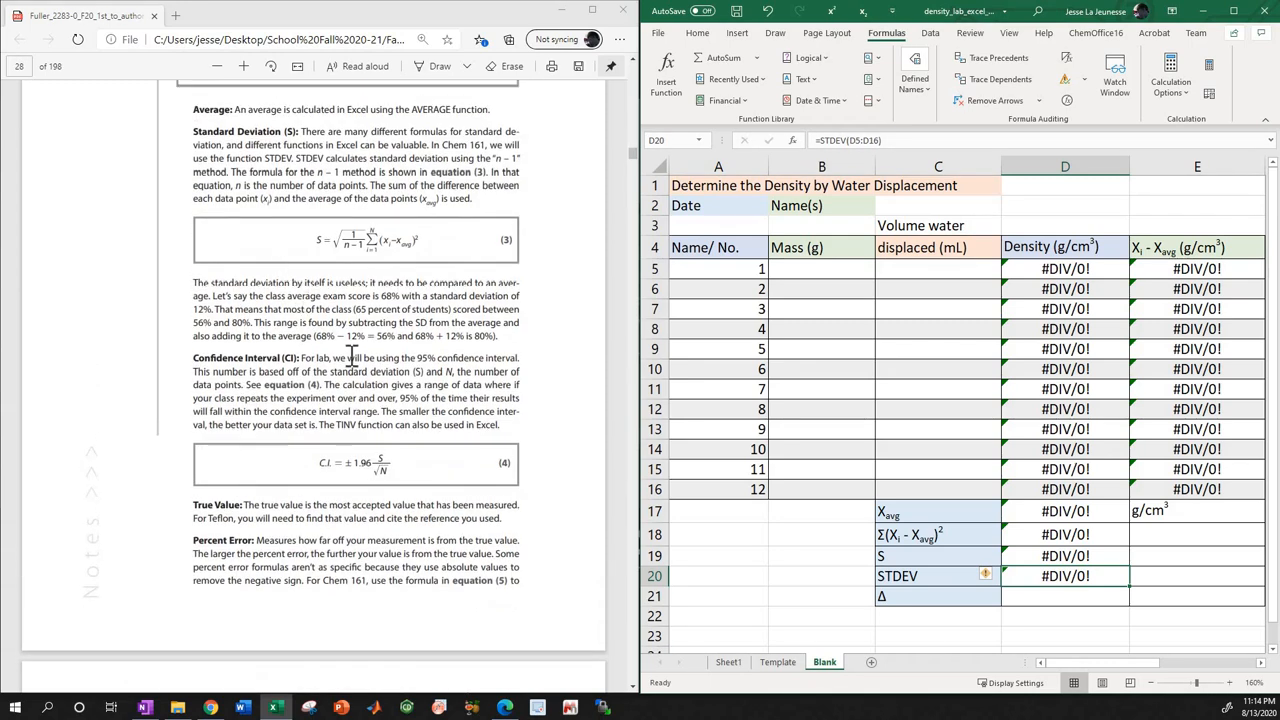
pyautogui.click(778, 663)
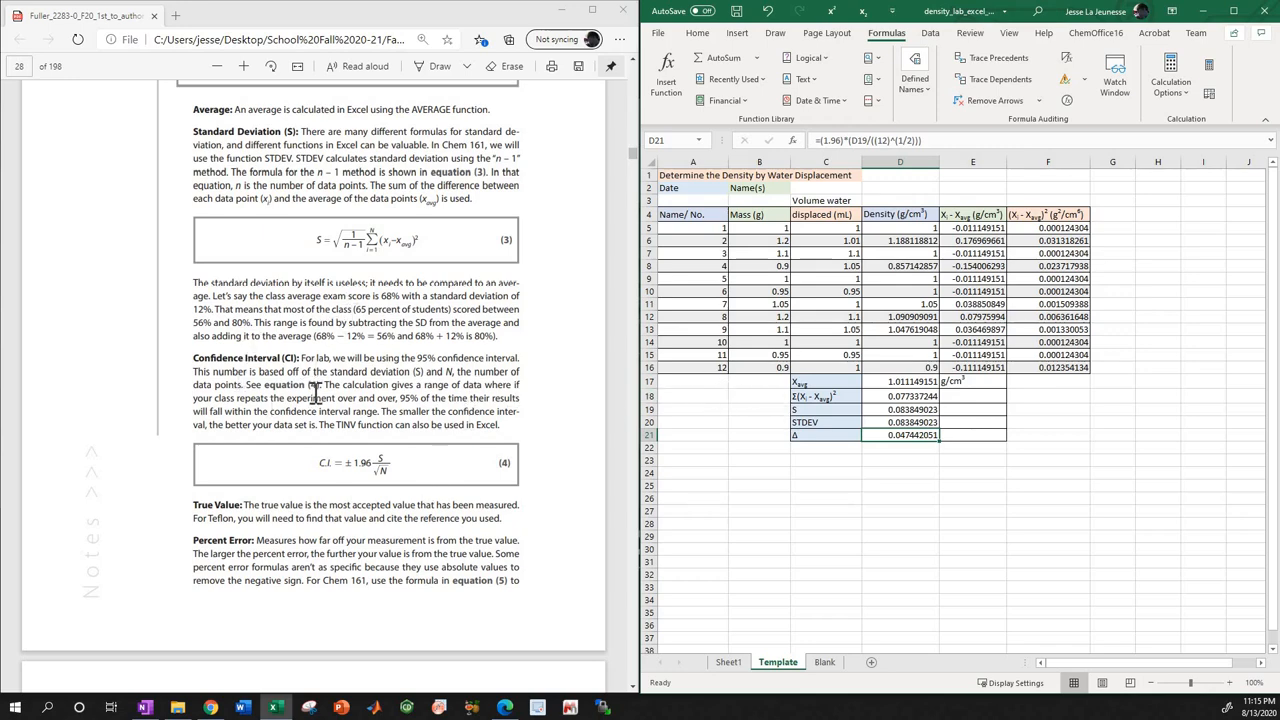
pyautogui.scroll(2, 314, 393)
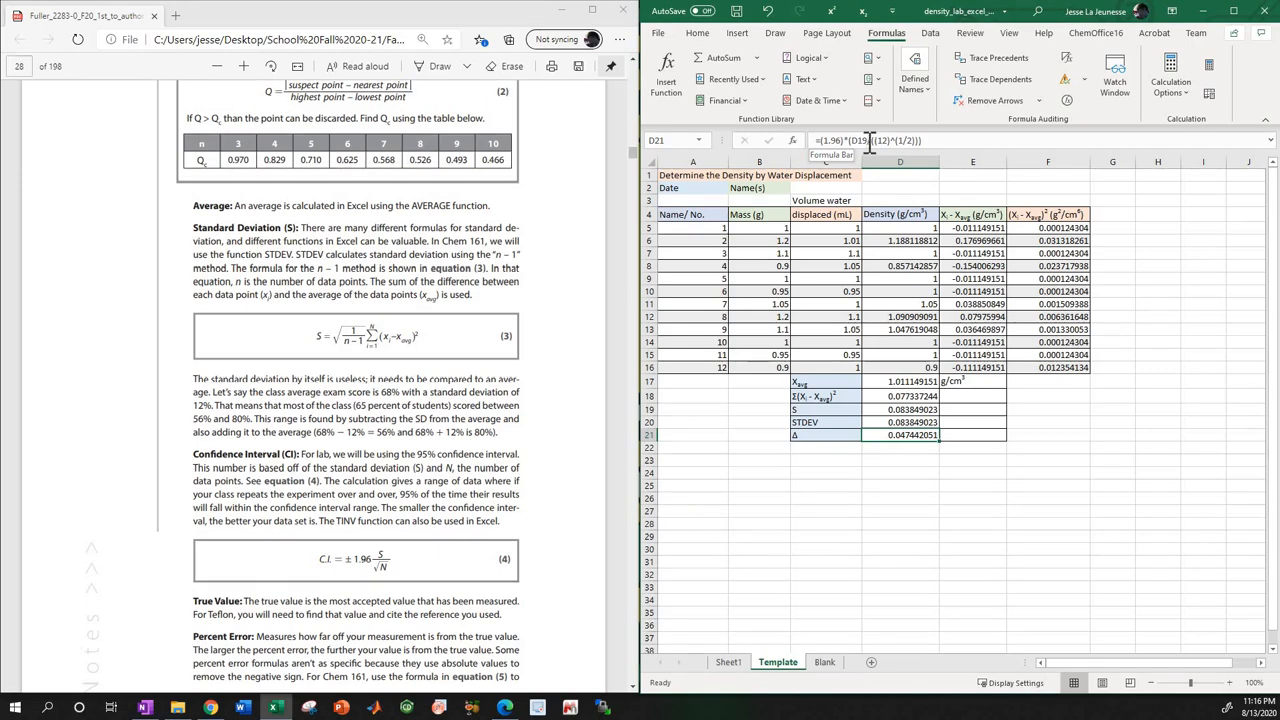
# Try to copy the Template sheet's D21 formula =(1.96)*(D19/((12)^(1/2))) into D21 of the Blank sheet.
pyautogui.moveTo(933, 140); pyautogui.dragTo(826, 143)
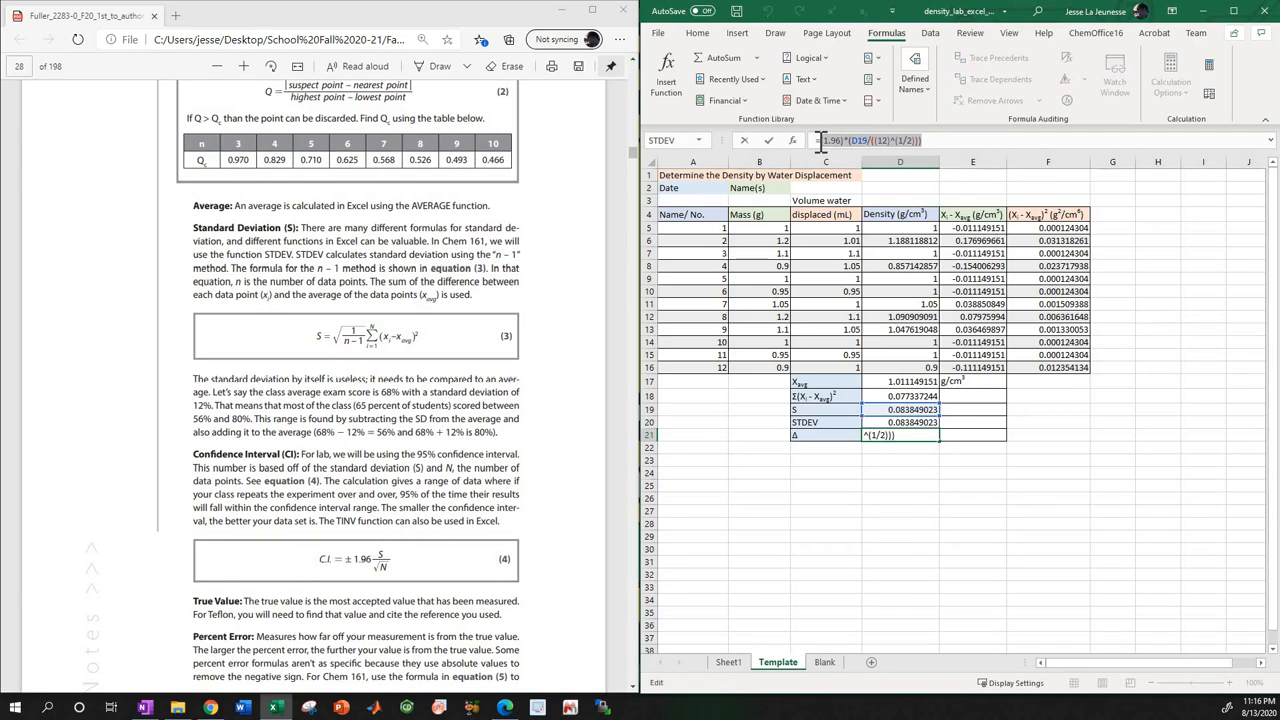
pyautogui.click(824, 662)
pyautogui.click(1048, 595)
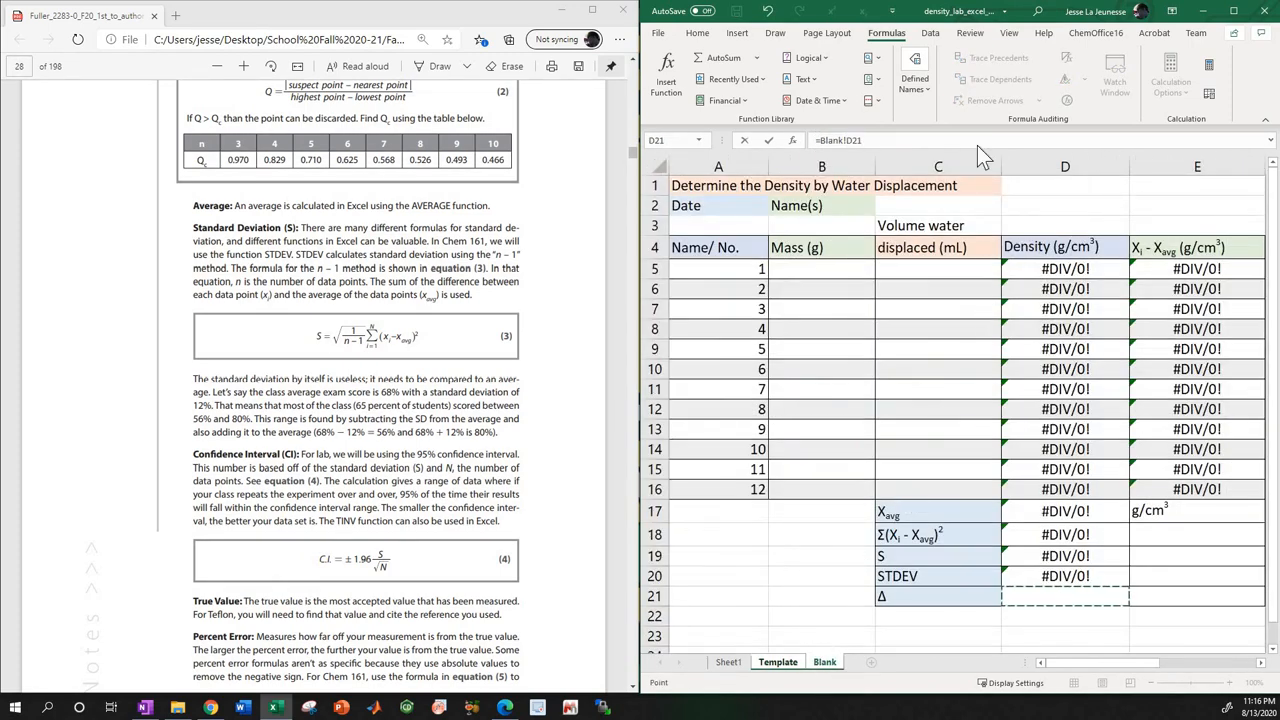
pyautogui.moveTo(884, 141); pyautogui.dragTo(822, 140)
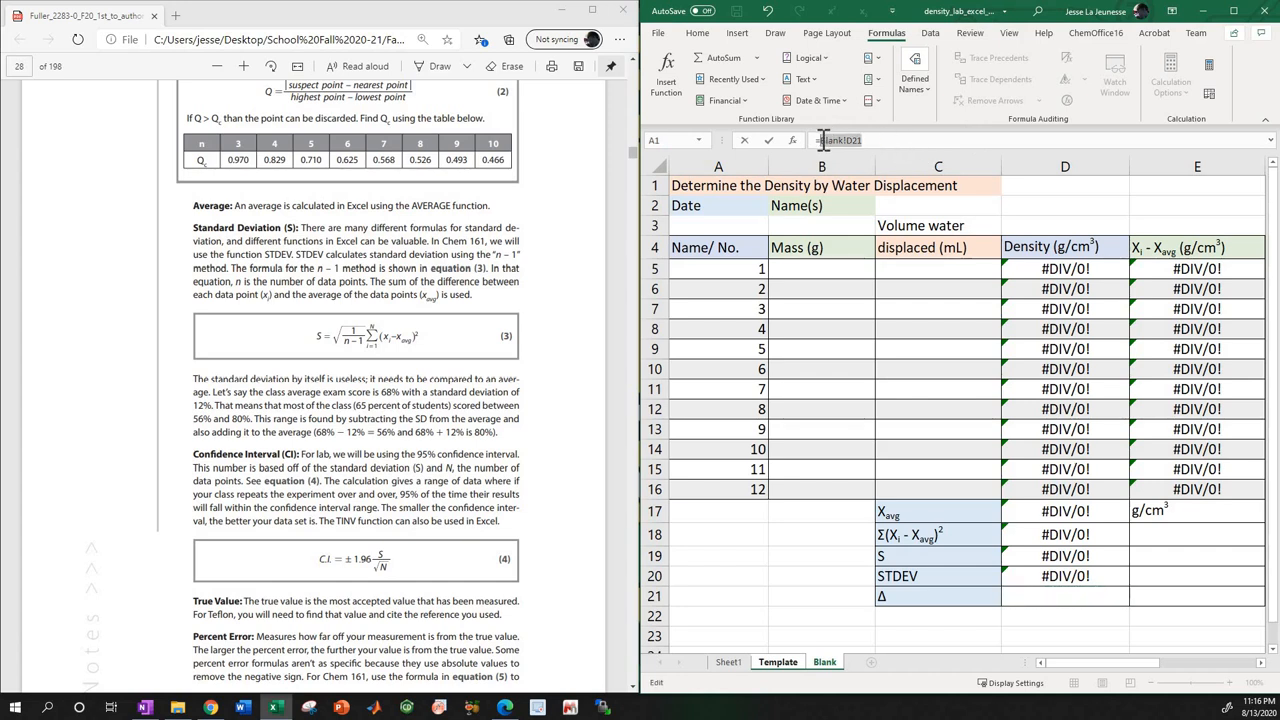
pyautogui.hotkey('ctrl', 'v')
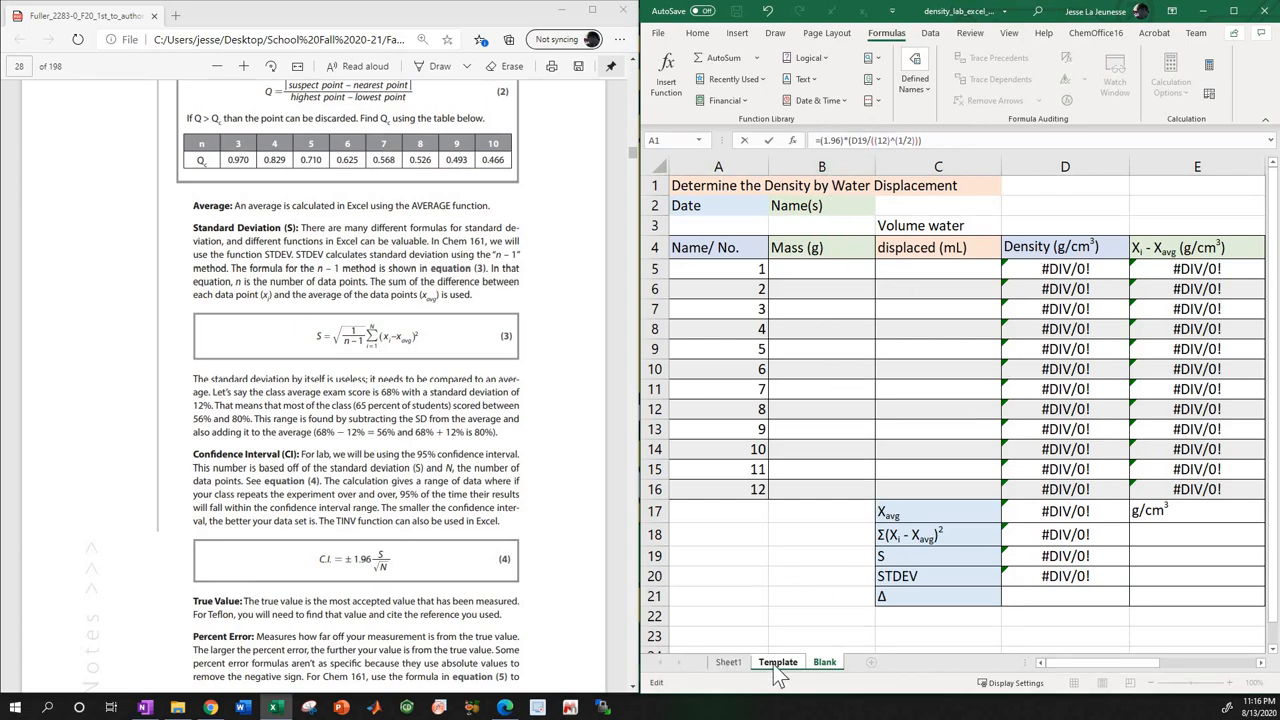
pyautogui.click(843, 141)
pyautogui.write('*')
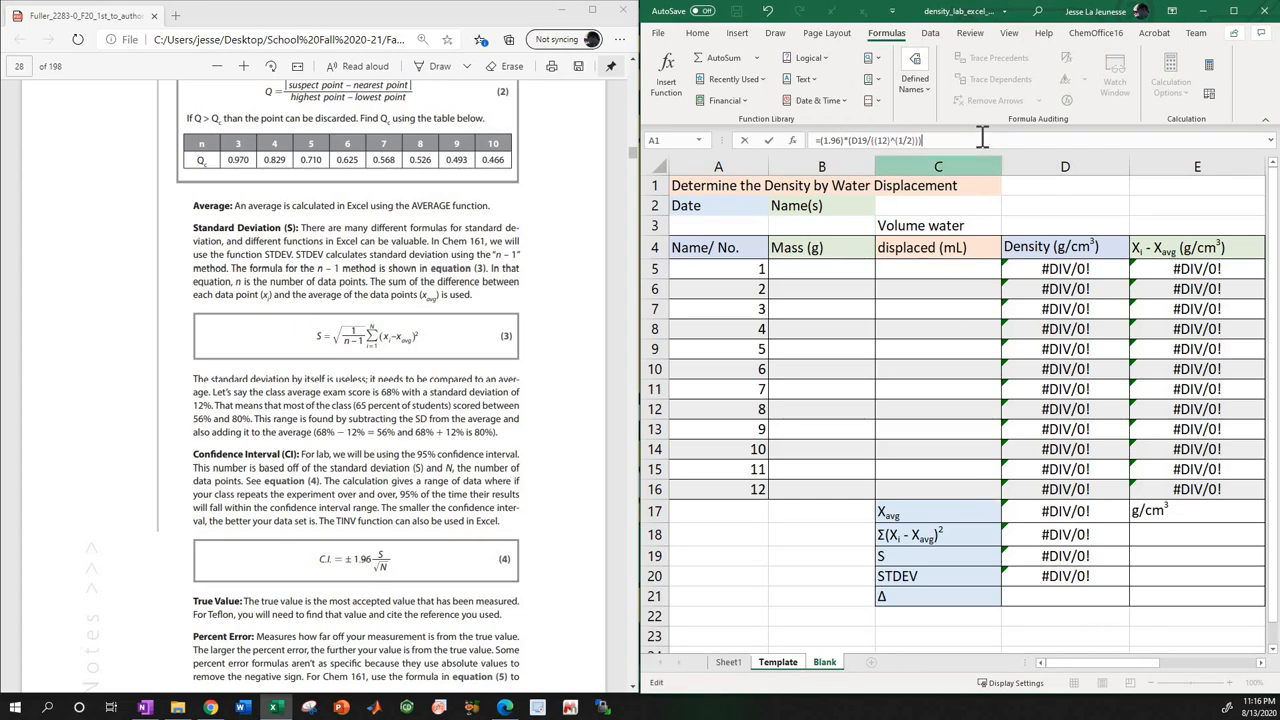
pyautogui.write(')')
pyautogui.press('Return')
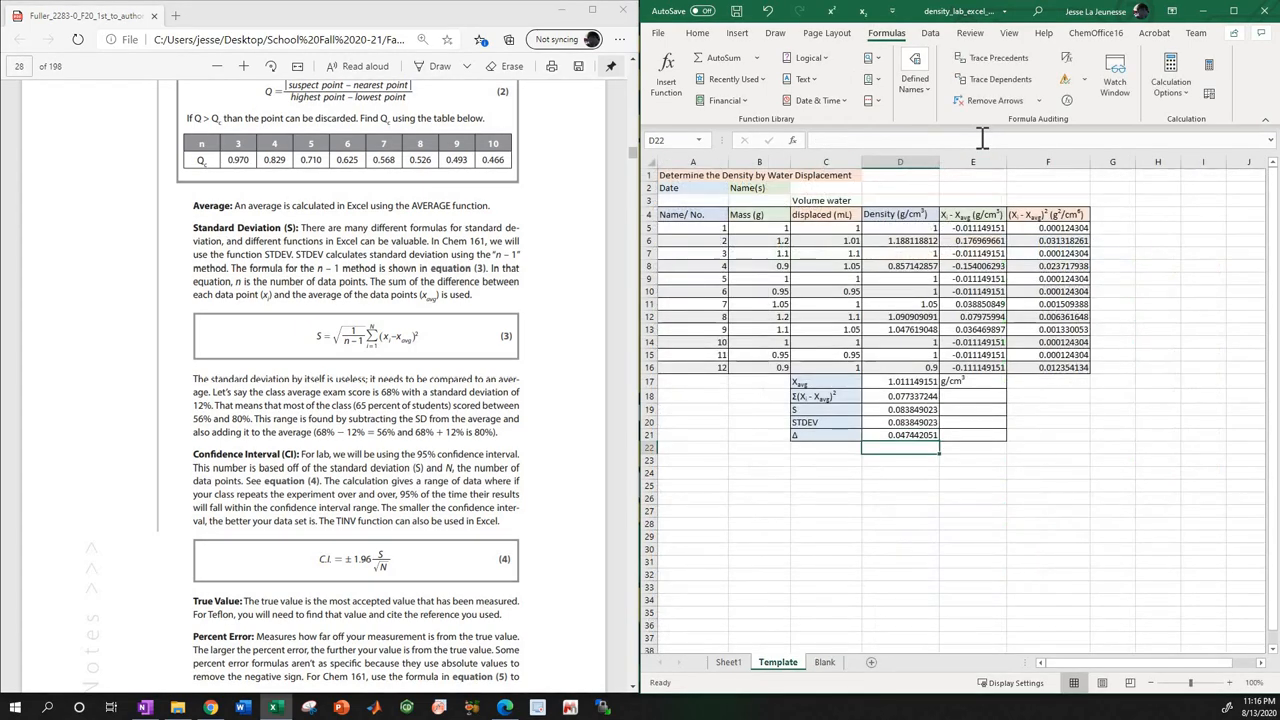
# Enter the confidence interval formula =(1.96)*(D19/((12)^(1/2))) in the Δ cell D21 of the Blank sheet.
pyautogui.click(825, 662)
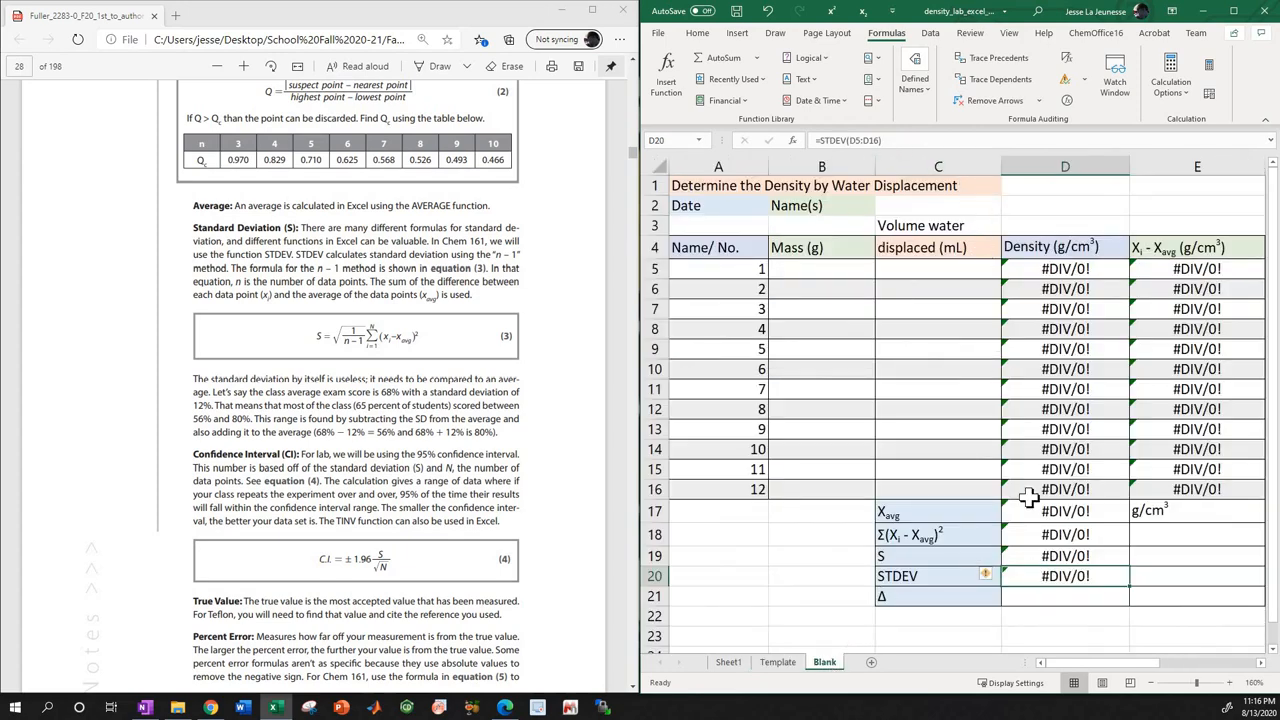
pyautogui.click(1058, 596)
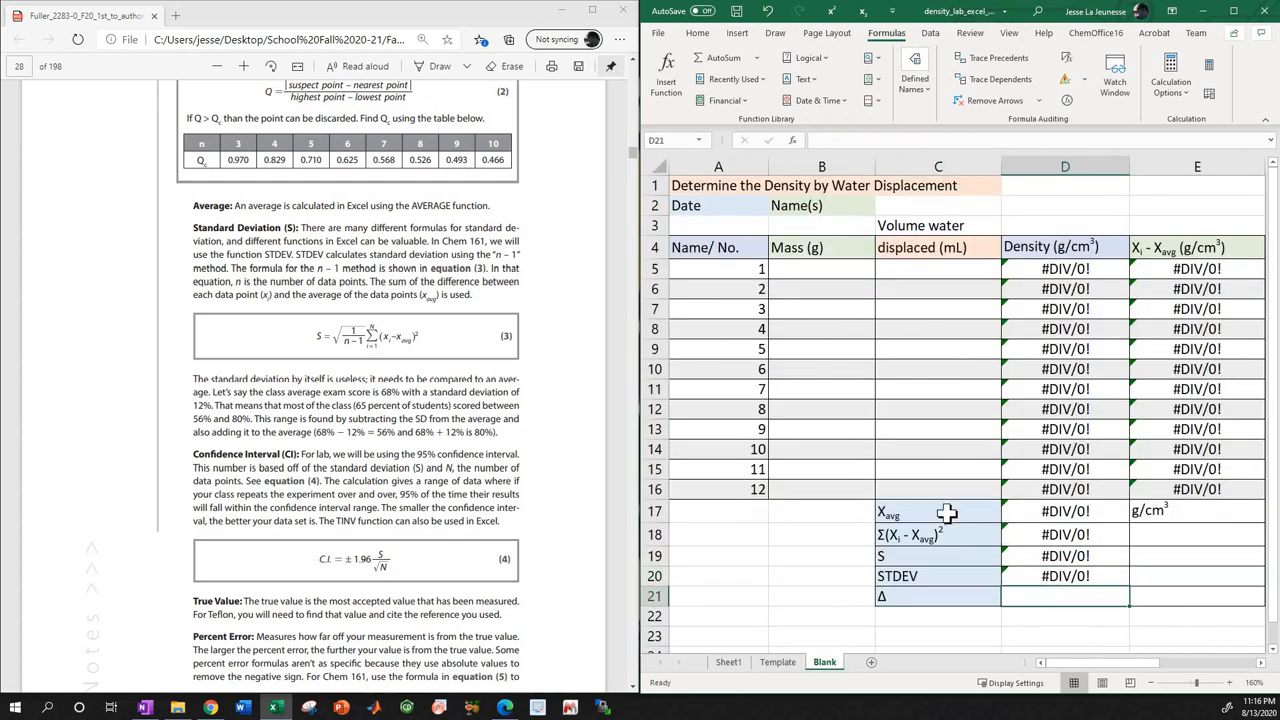
pyautogui.click(868, 140)
pyautogui.hotkey('ctrl', 'v')
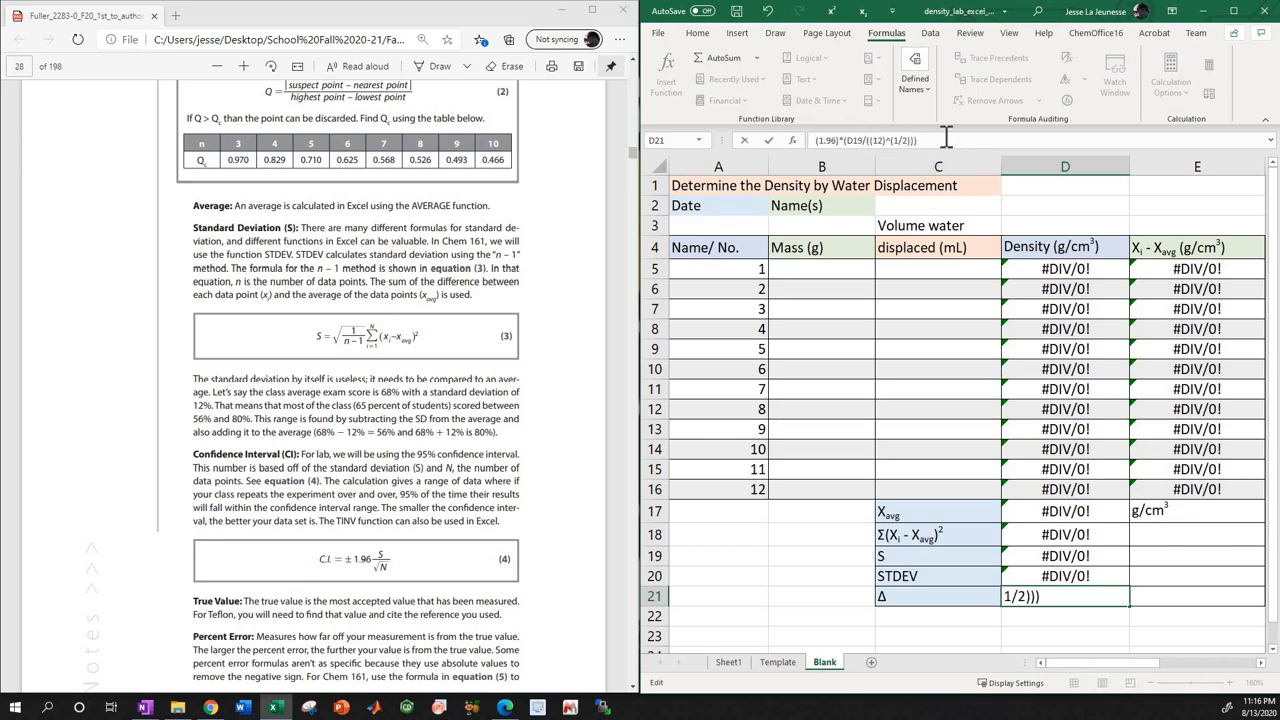
pyautogui.press('Return')
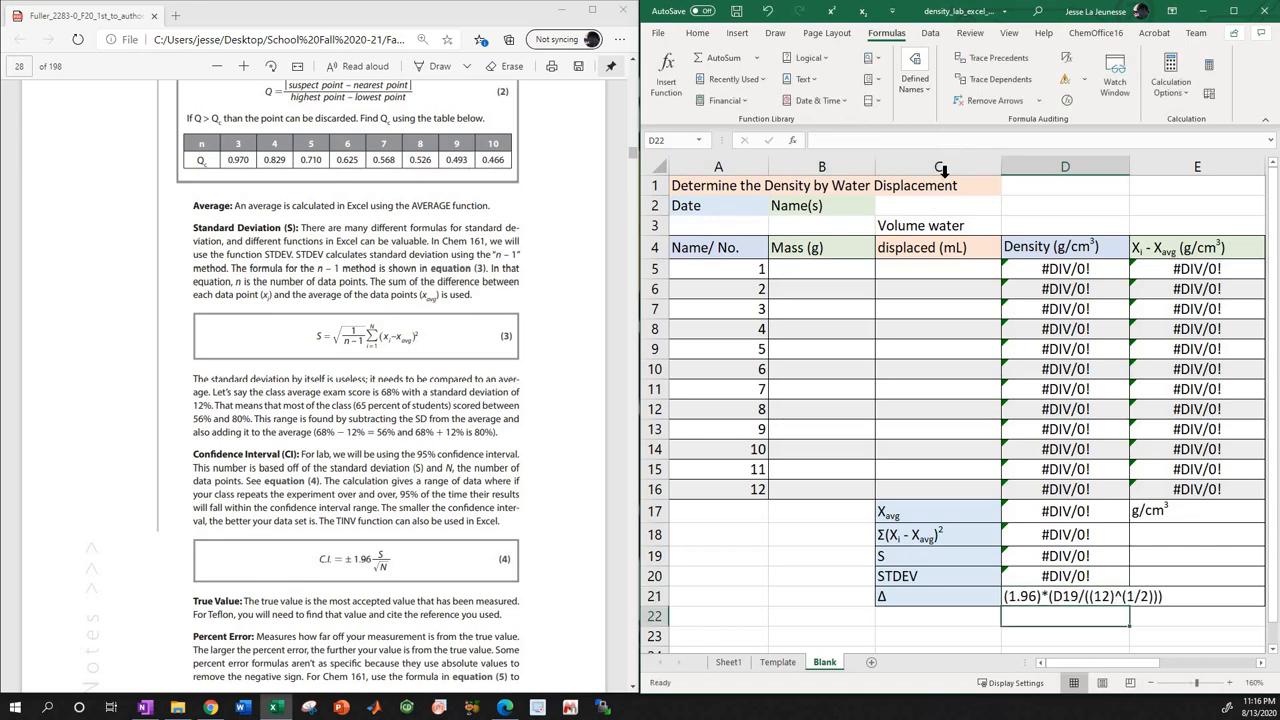
pyautogui.click(1056, 598)
pyautogui.click(816, 140)
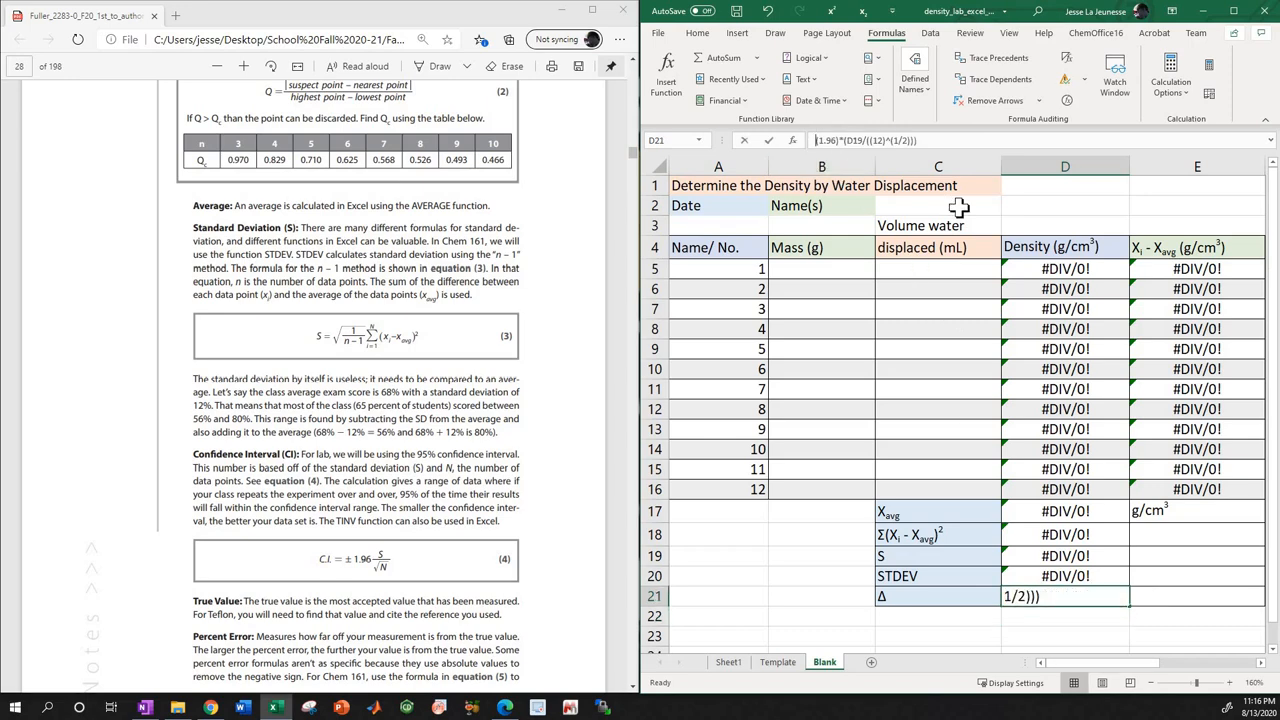
pyautogui.write('=')
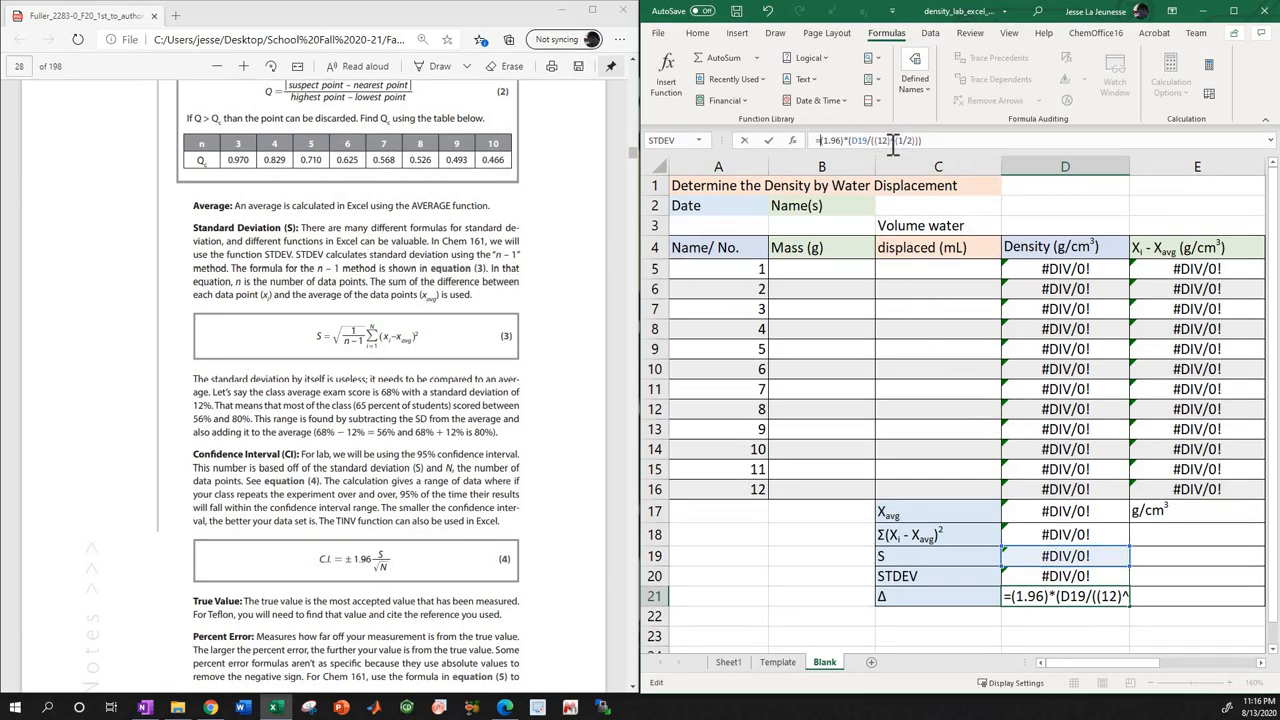
pyautogui.click(935, 140)
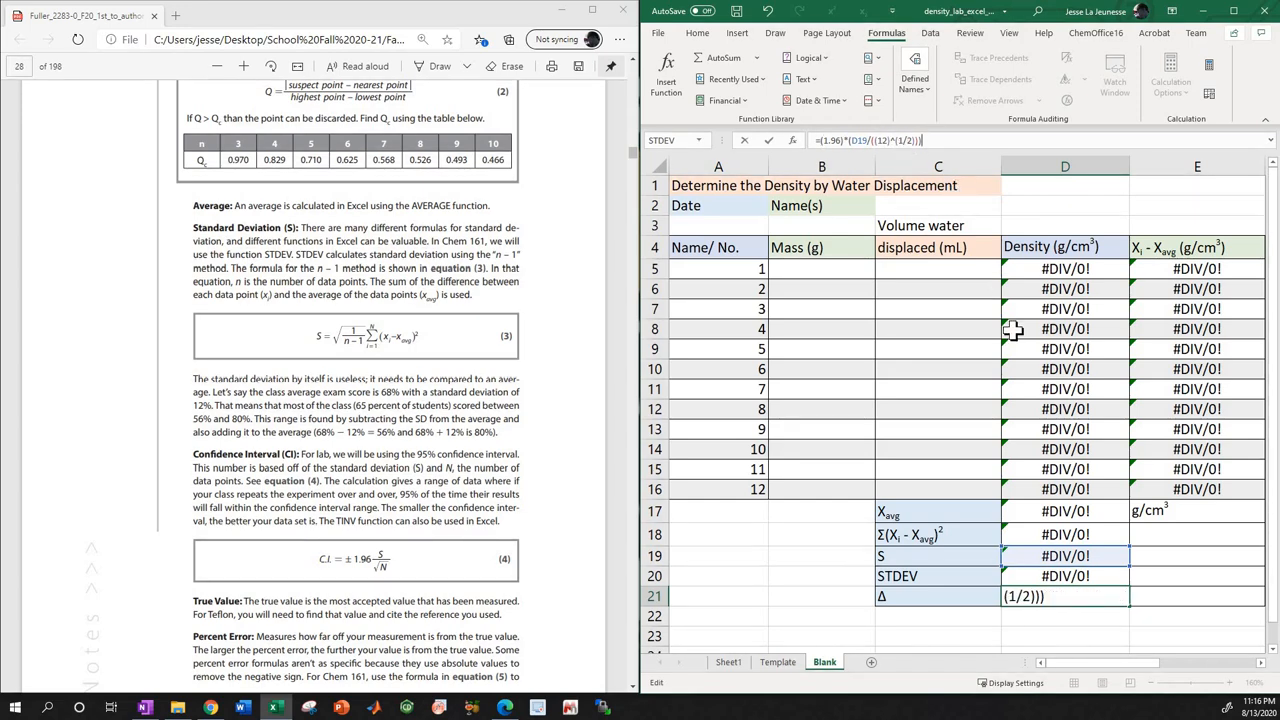
pyautogui.press('Return')
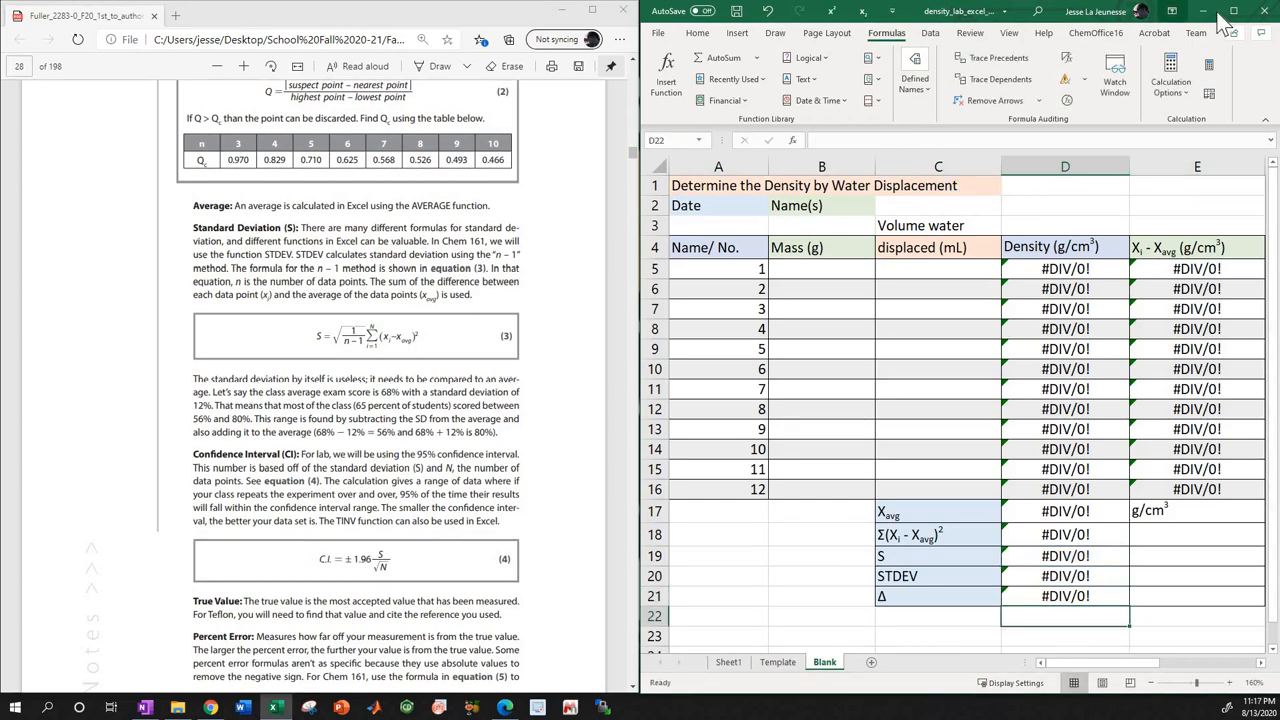
# Maximize the workbook and clear the a (m/ss), x, y and f(x) headings and the 9.81 values below them.
pyautogui.click(1233, 11)
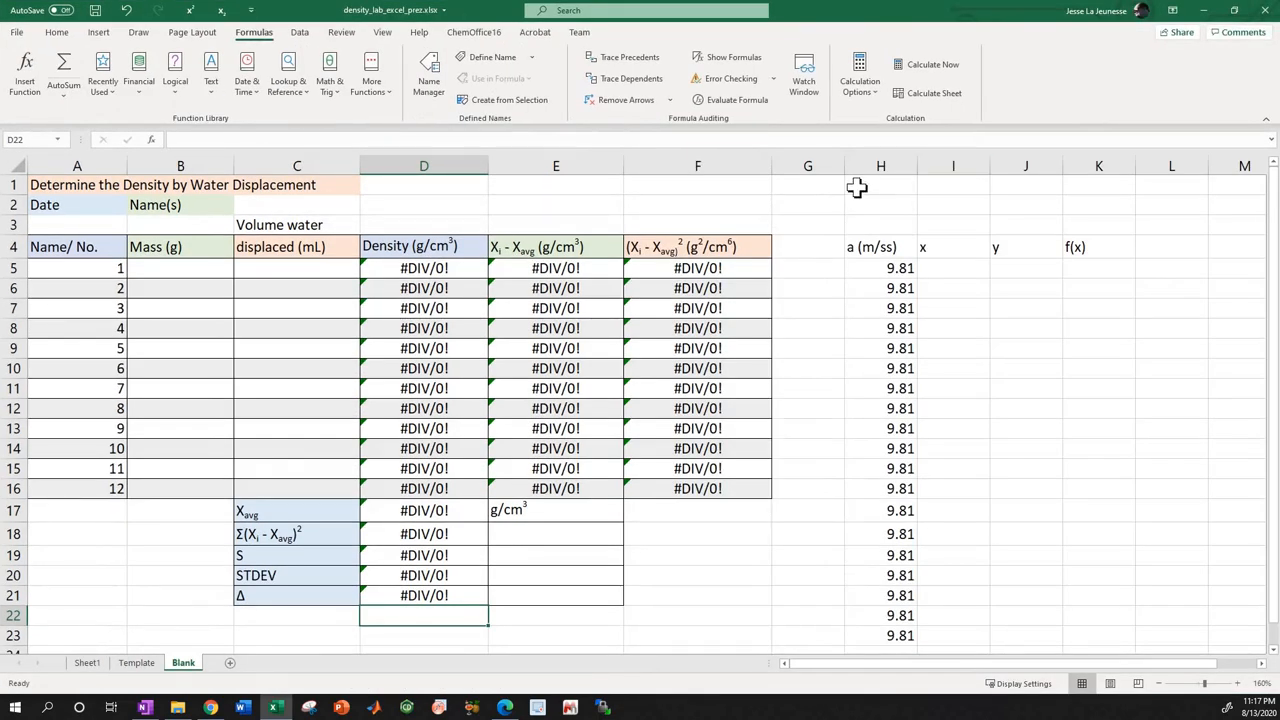
pyautogui.moveTo(808, 226); pyautogui.dragTo(1167, 629)
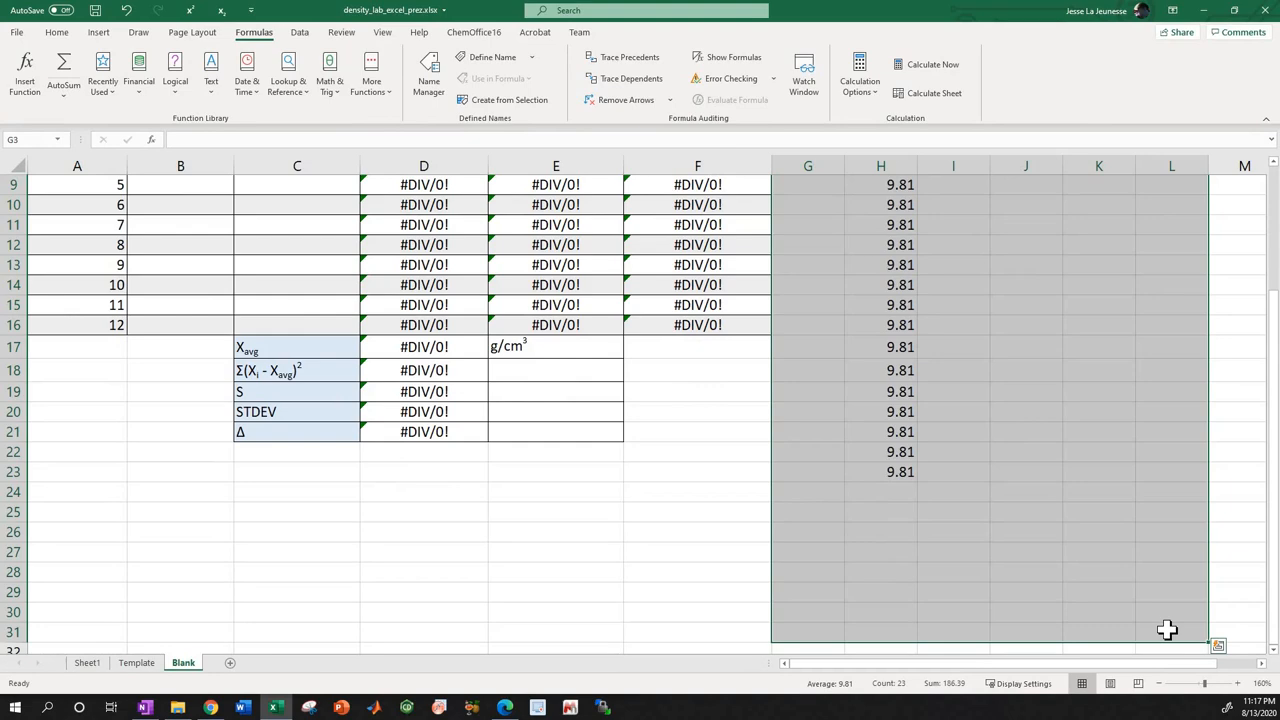
pyautogui.press('BackSpace')
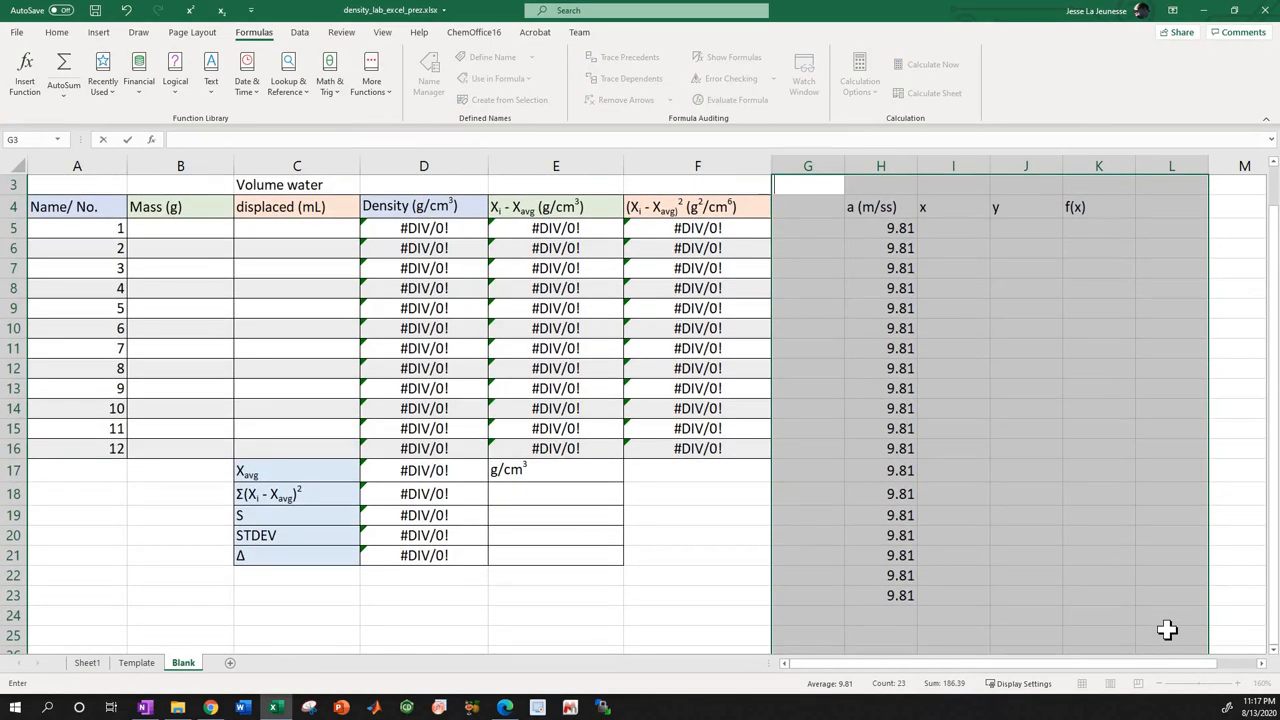
pyautogui.click(1103, 574)
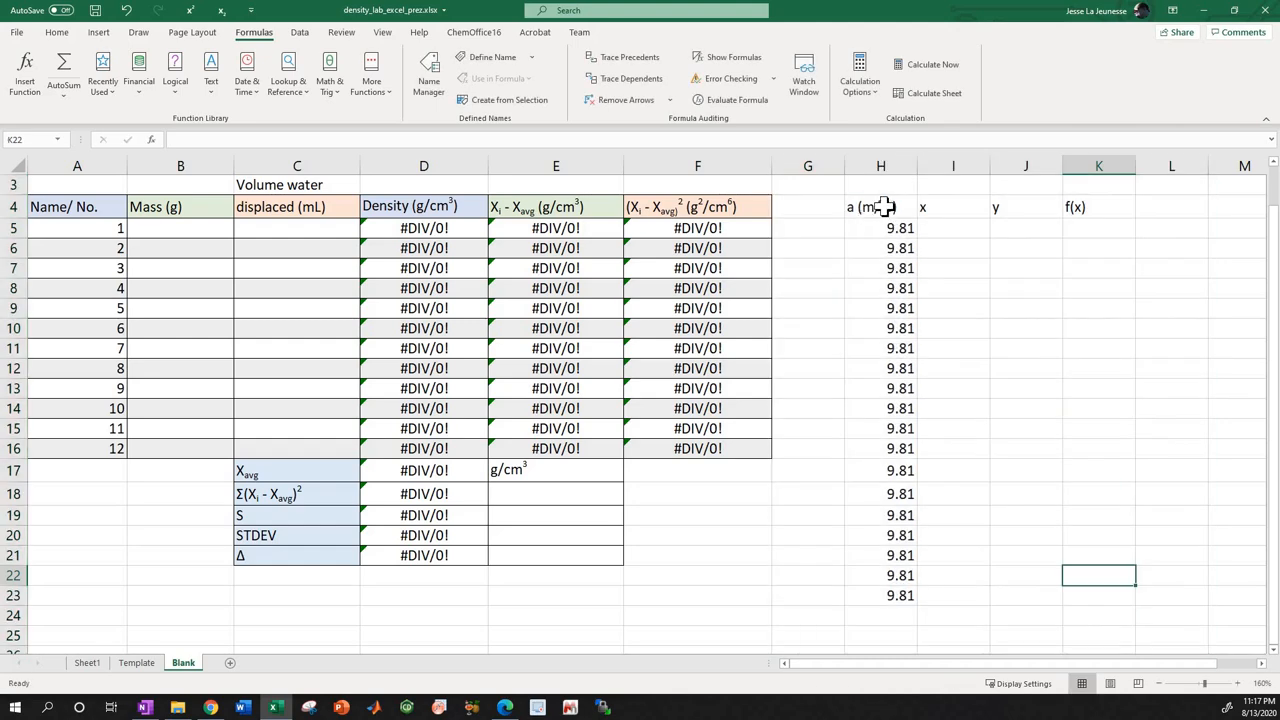
pyautogui.moveTo(880, 206); pyautogui.dragTo(1077, 222)
pyautogui.press('Delete')
pyautogui.moveTo(880, 228); pyautogui.dragTo(911, 587)
pyautogui.press('Delete')
pyautogui.click(822, 500)
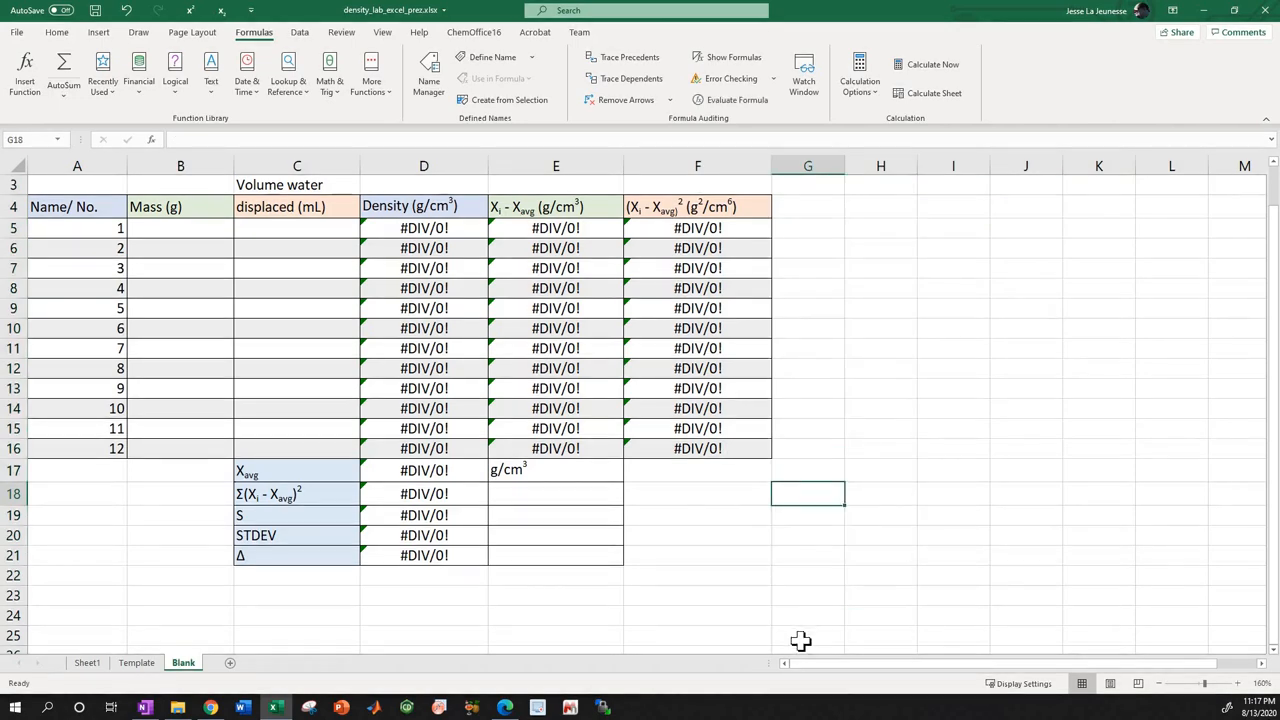
# Examine the density formulas in D5 and D7 of the Blank sheet and check the sample data on the Template sheet.
pyautogui.scroll(1, 380, 417)
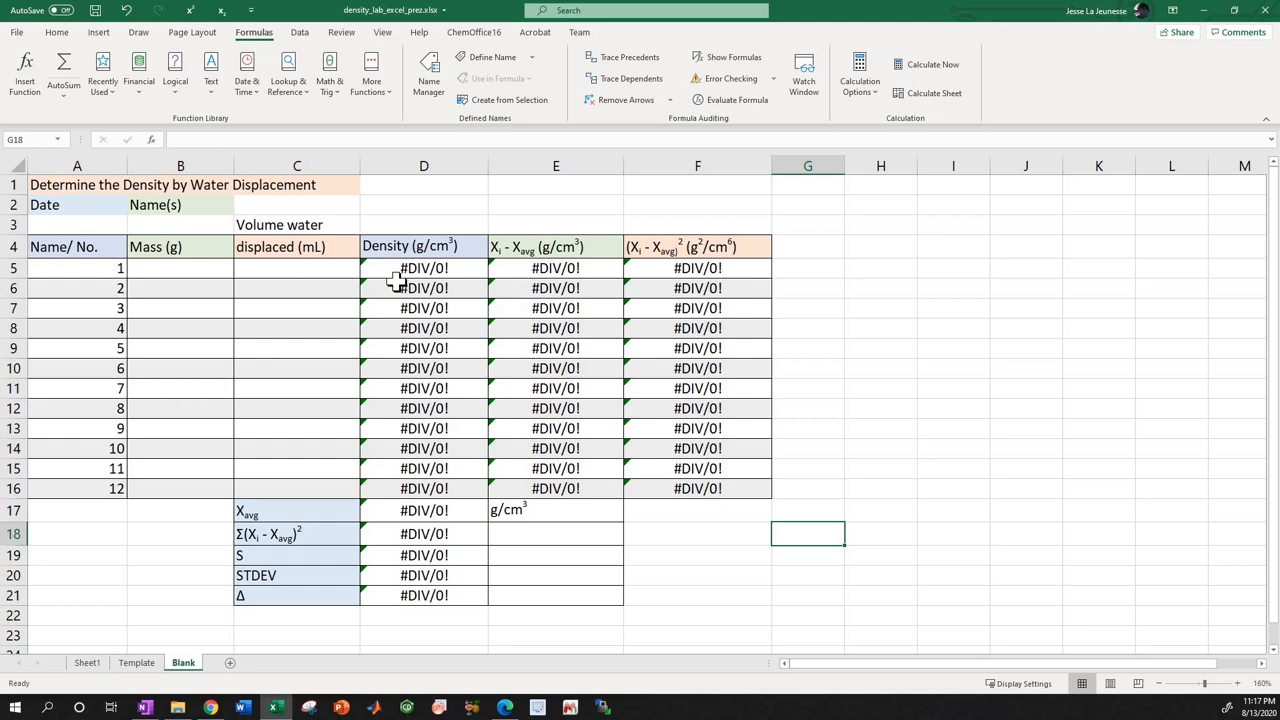
pyautogui.moveTo(398, 274); pyautogui.dragTo(621, 585)
pyautogui.click(826, 551)
pyautogui.click(376, 280)
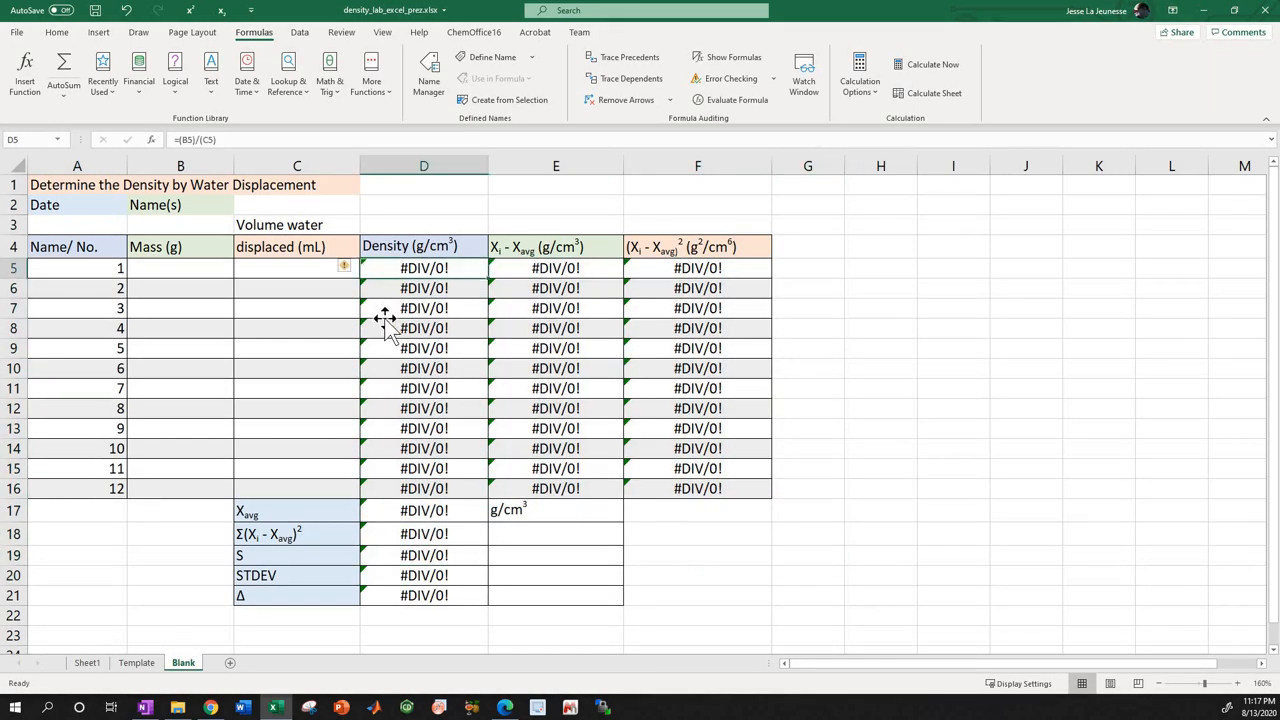
pyautogui.click(388, 310)
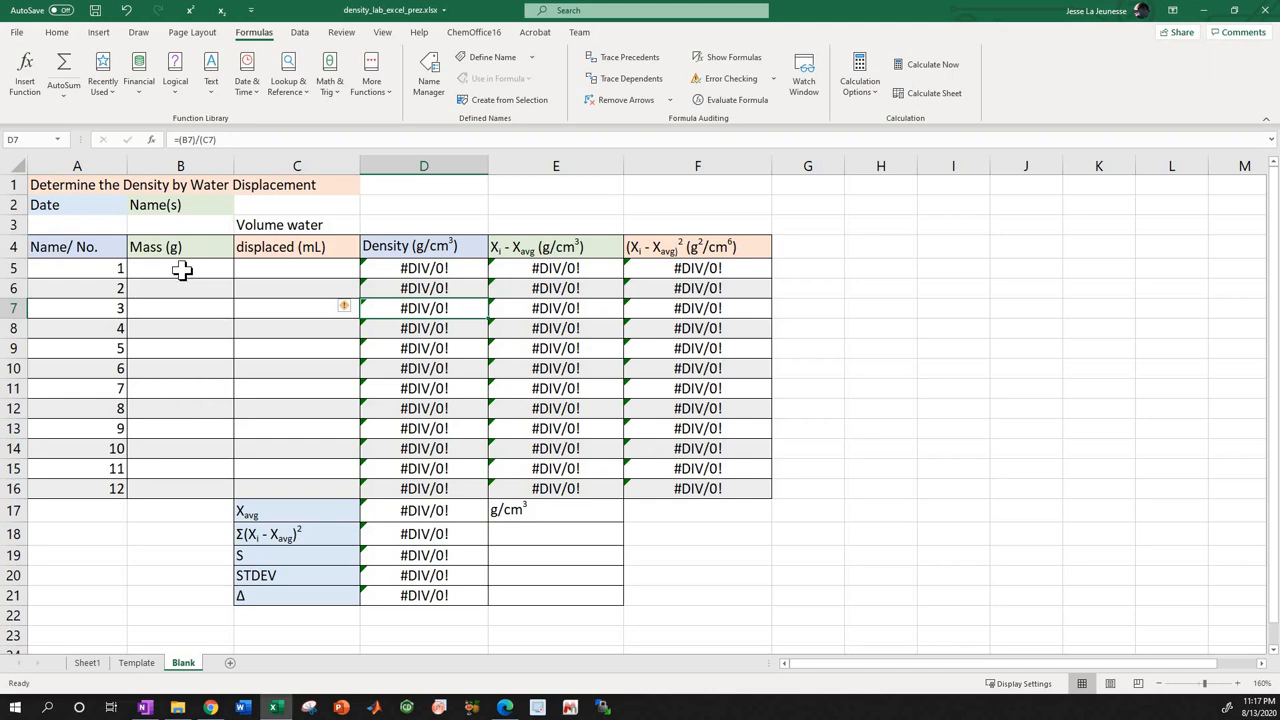
pyautogui.click(150, 663)
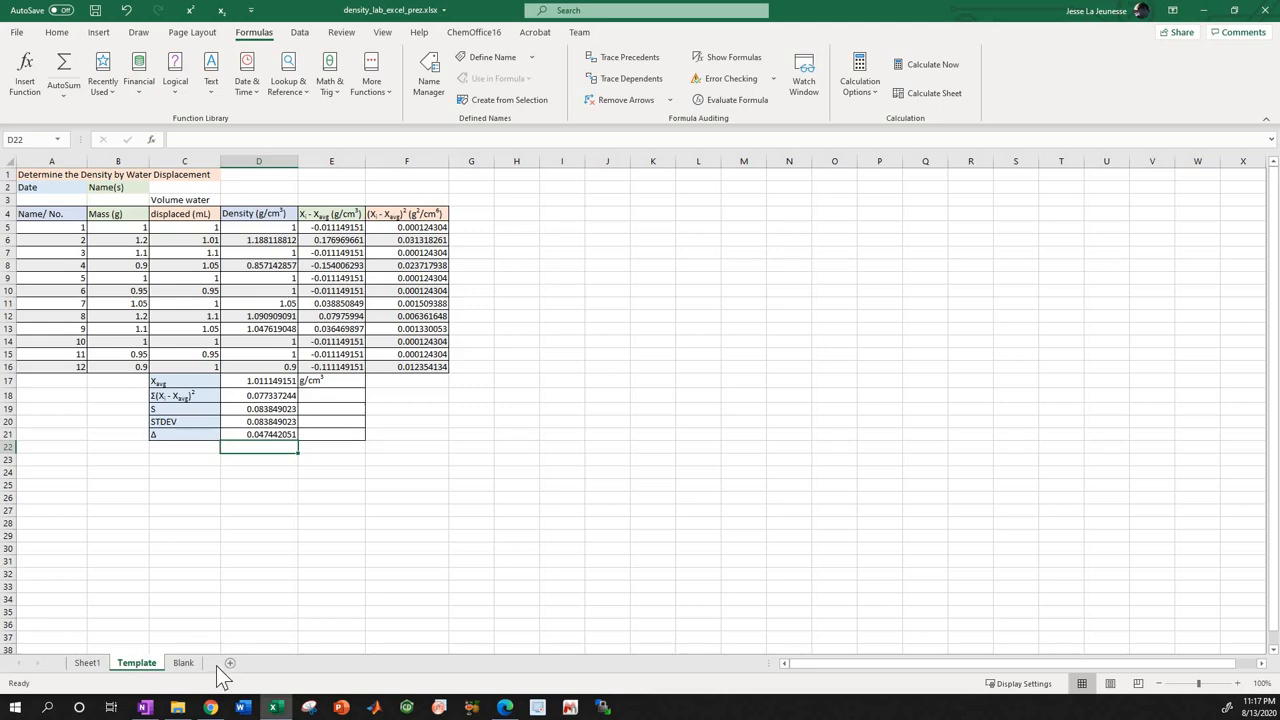
pyautogui.click(183, 663)
# Enter a mass of 1 in B5 and a displaced water volume of 1 in C5 of the Blank sheet.
pyautogui.click(175, 280)
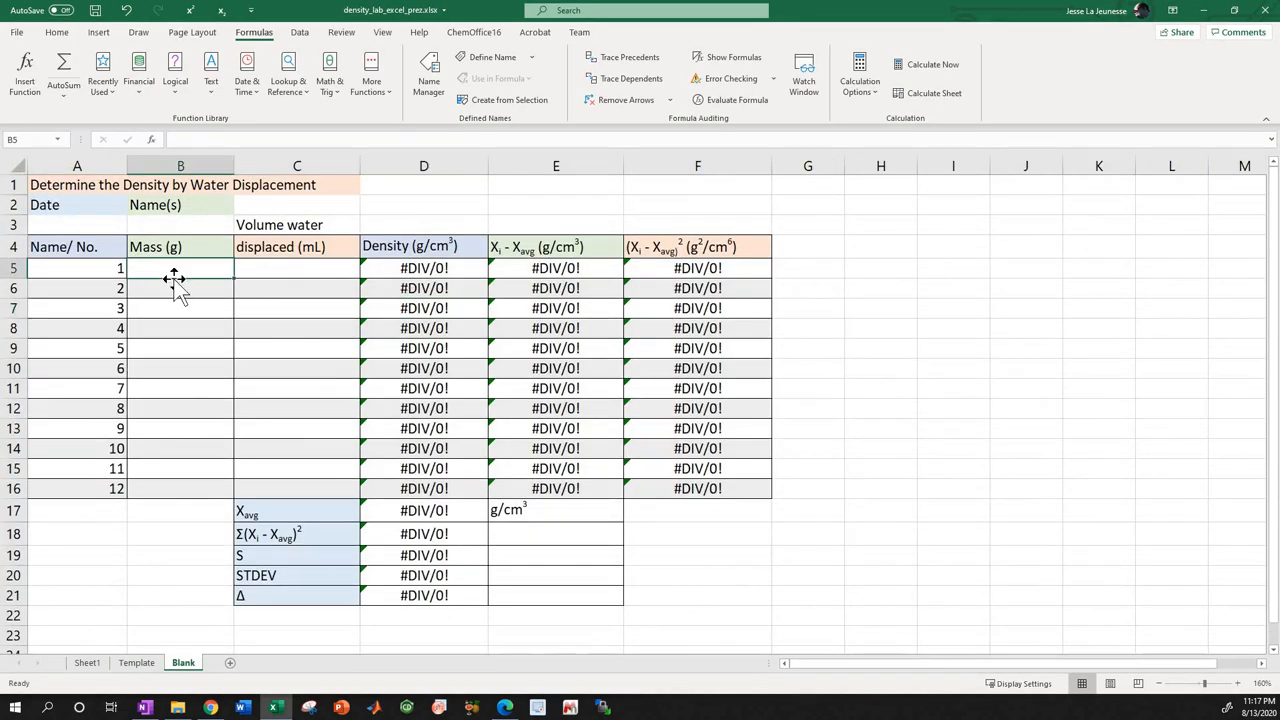
pyautogui.click(145, 663)
pyautogui.click(186, 659)
pyautogui.write('1')
pyautogui.press('Return')
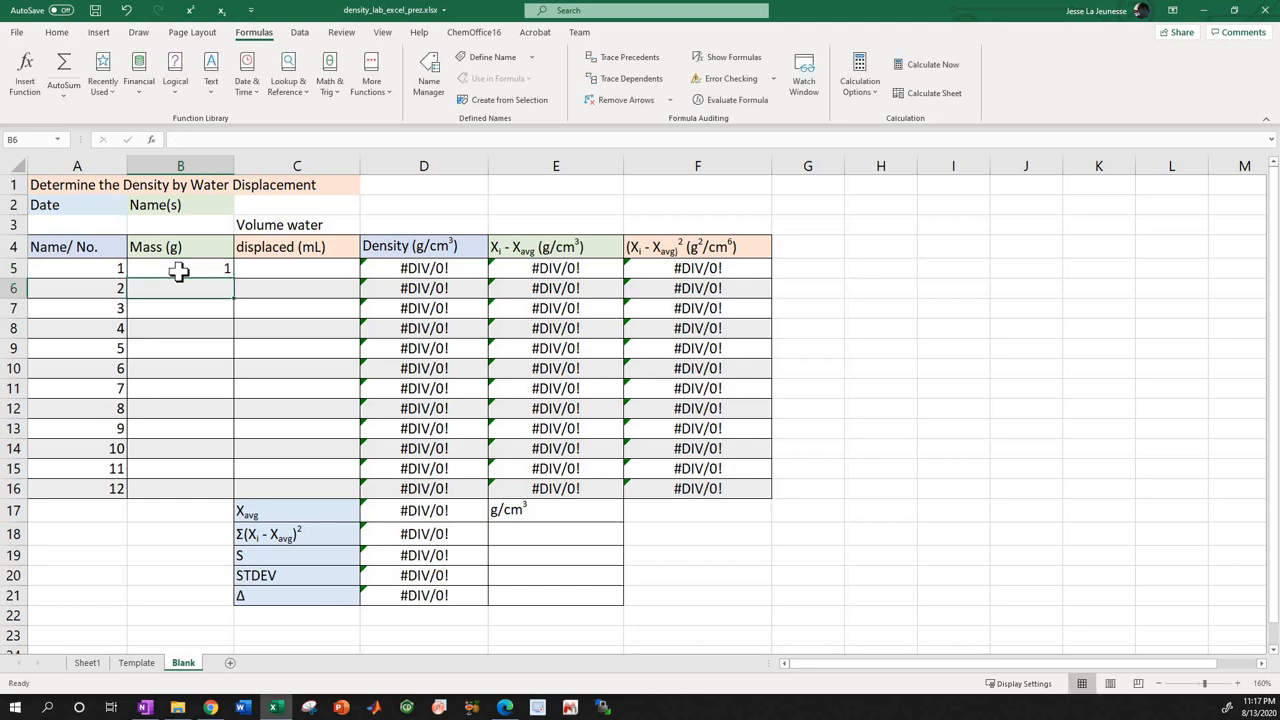
pyautogui.click(279, 264)
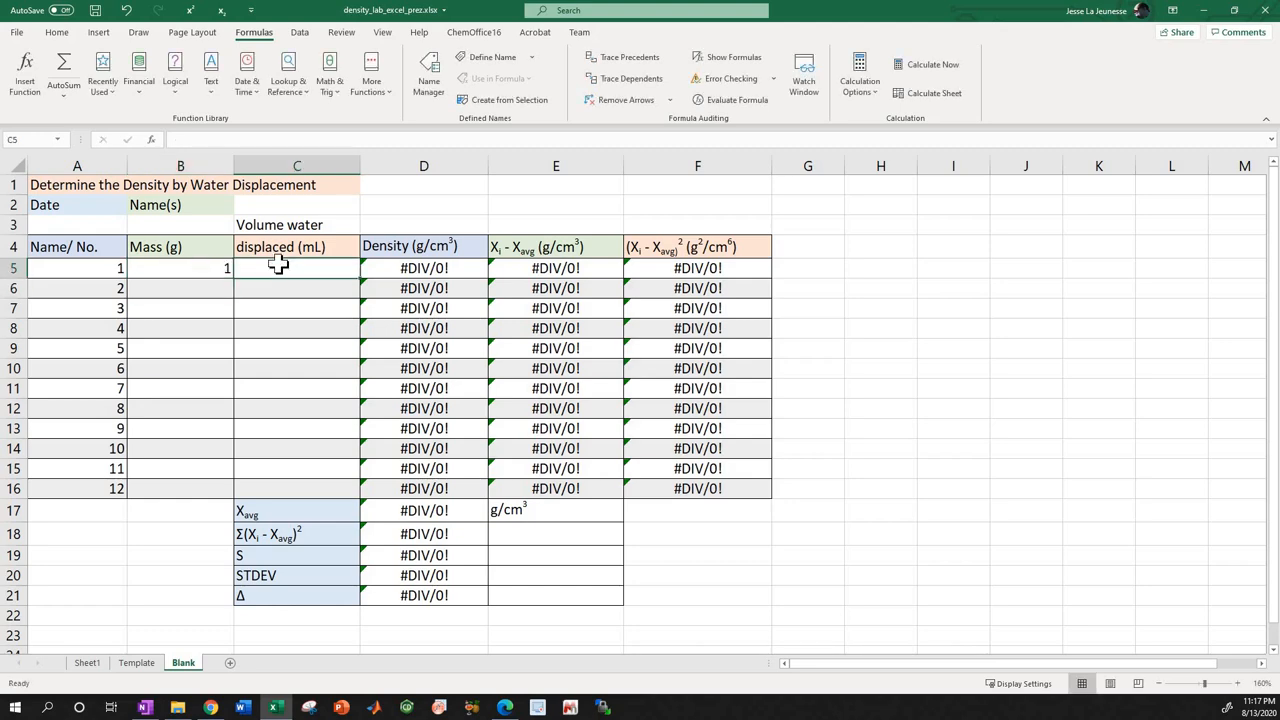
pyautogui.write('1')
pyautogui.press('Return')
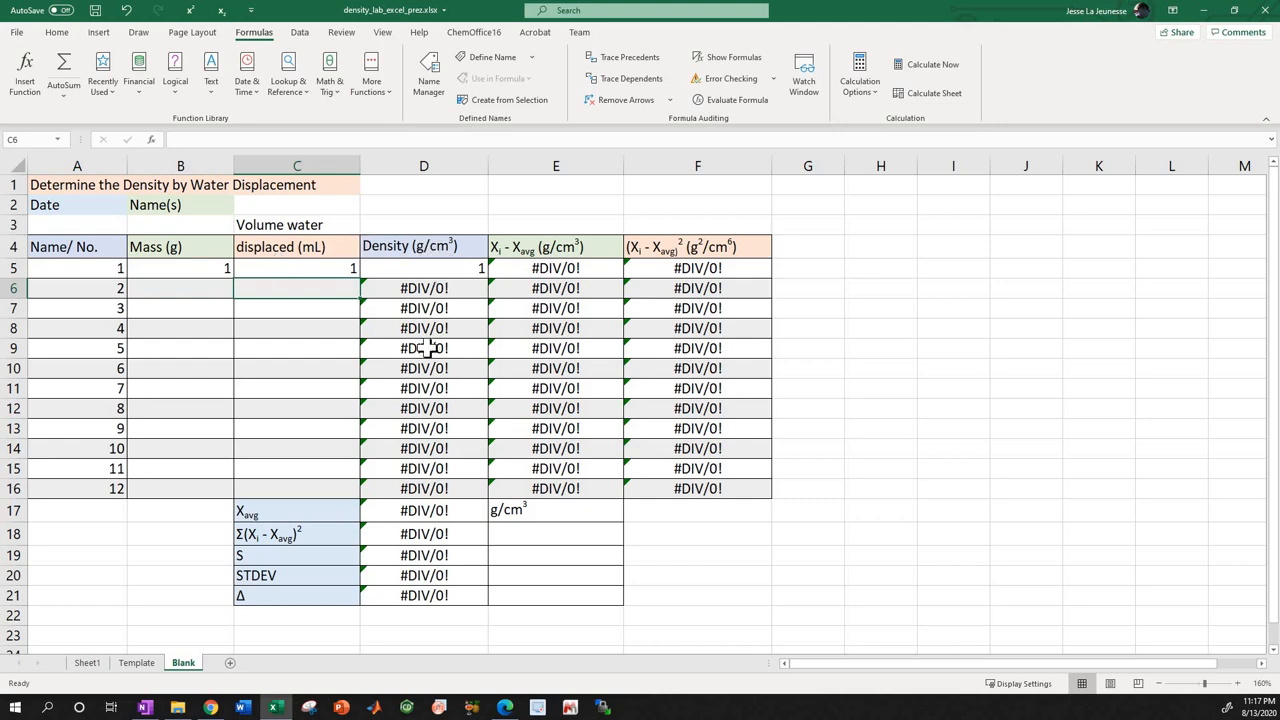
# Copy the mass and volume data B5:C16 from the Template sheet and paste it as values into B5:C16 of the Blank sheet.
pyautogui.click(136, 664)
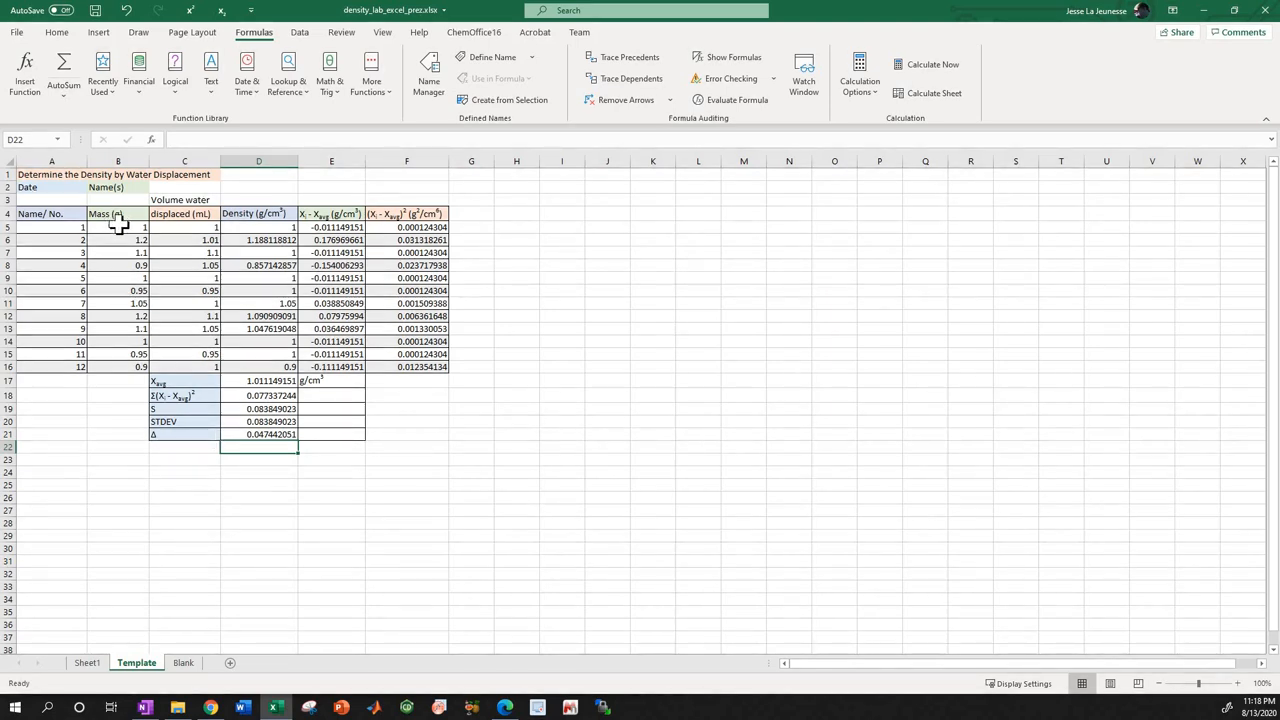
pyautogui.moveTo(117, 227); pyautogui.dragTo(206, 363)
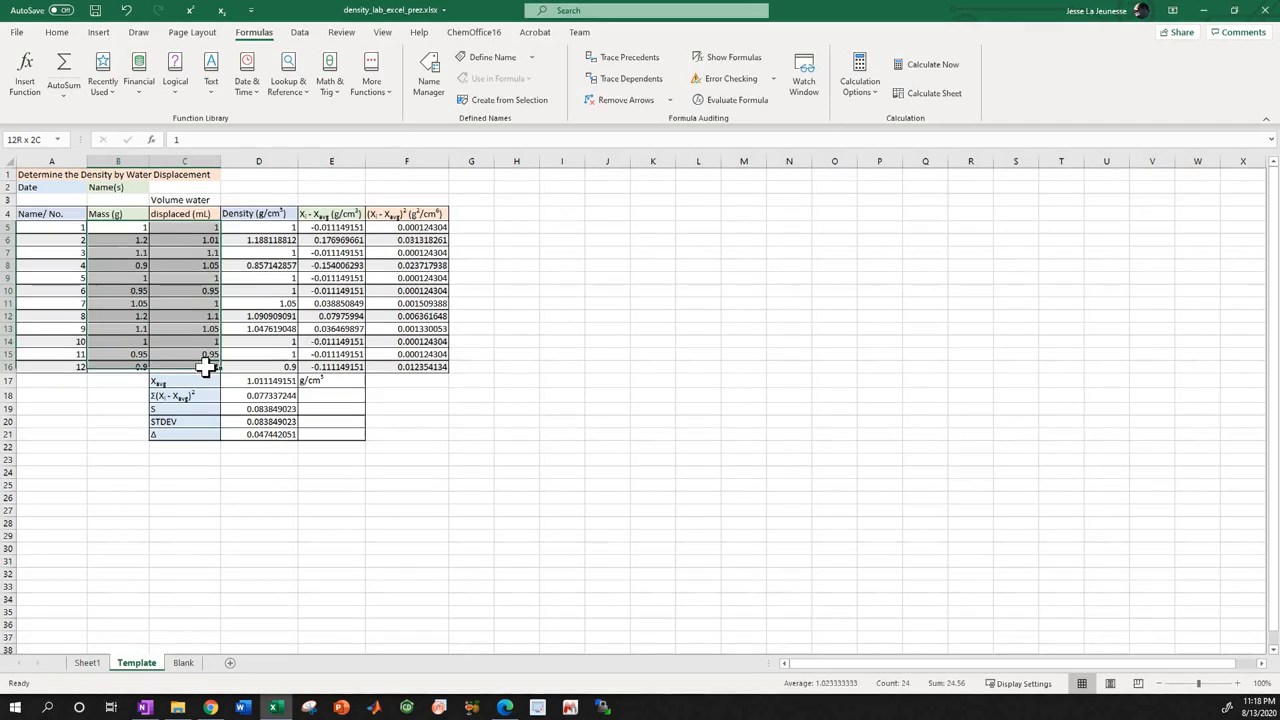
pyautogui.rightClick(181, 318)
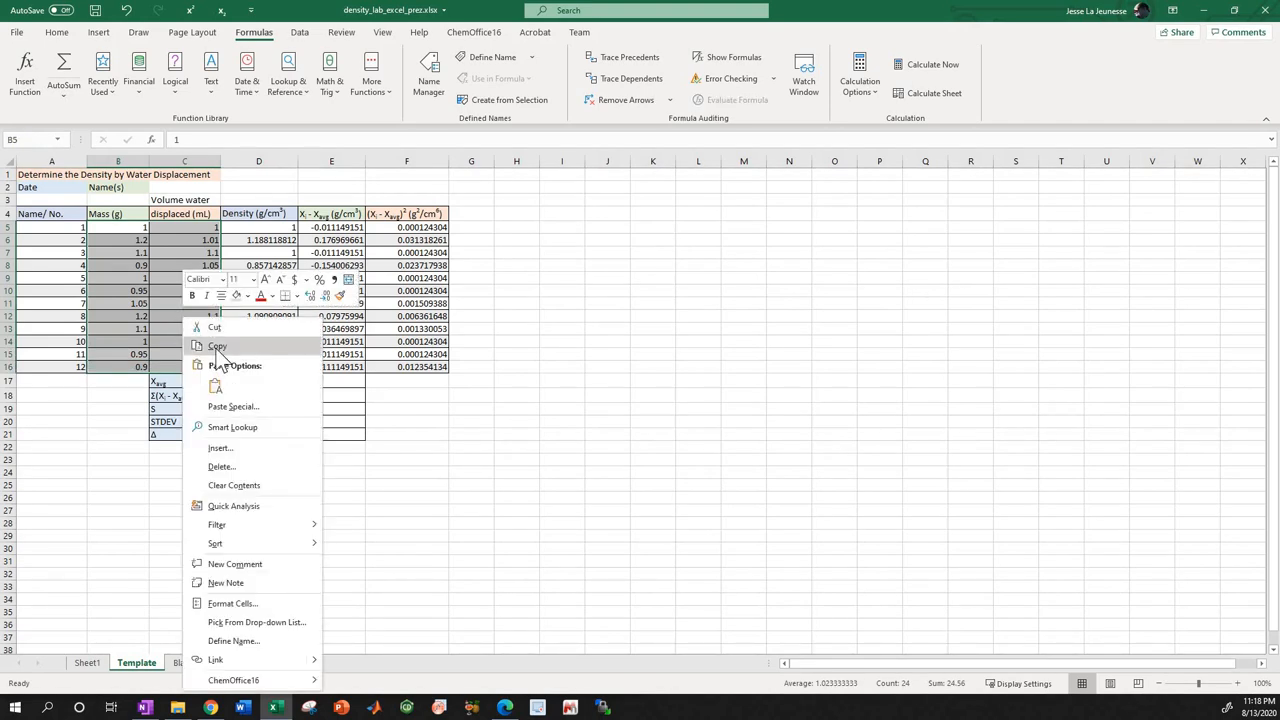
pyautogui.click(218, 348)
pyautogui.click(183, 663)
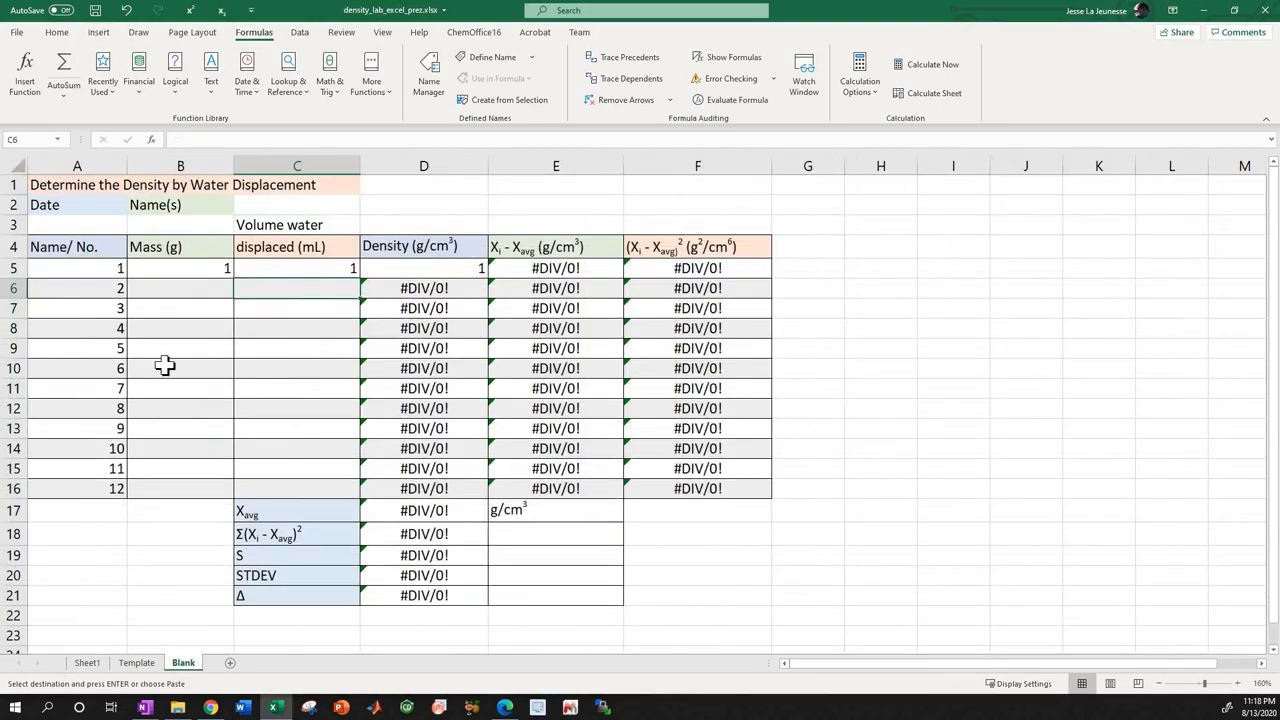
pyautogui.click(180, 267)
pyautogui.moveTo(260, 289); pyautogui.dragTo(306, 480)
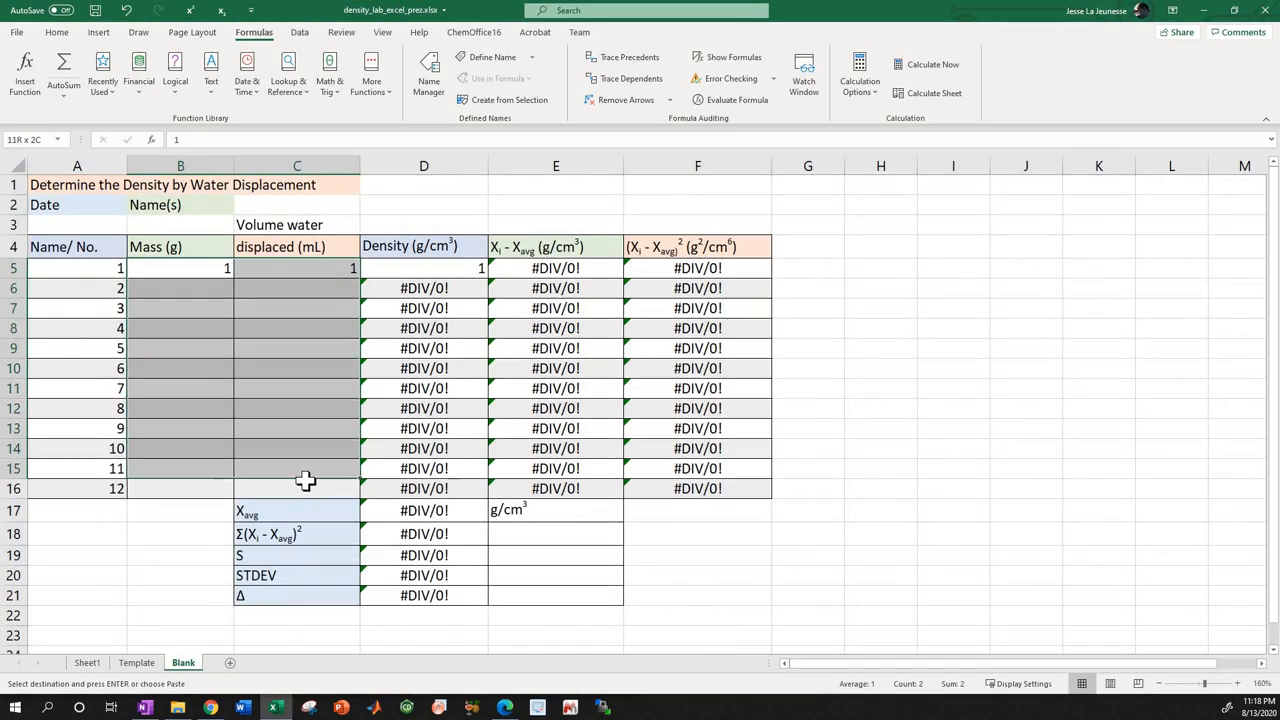
pyautogui.rightClick(284, 392)
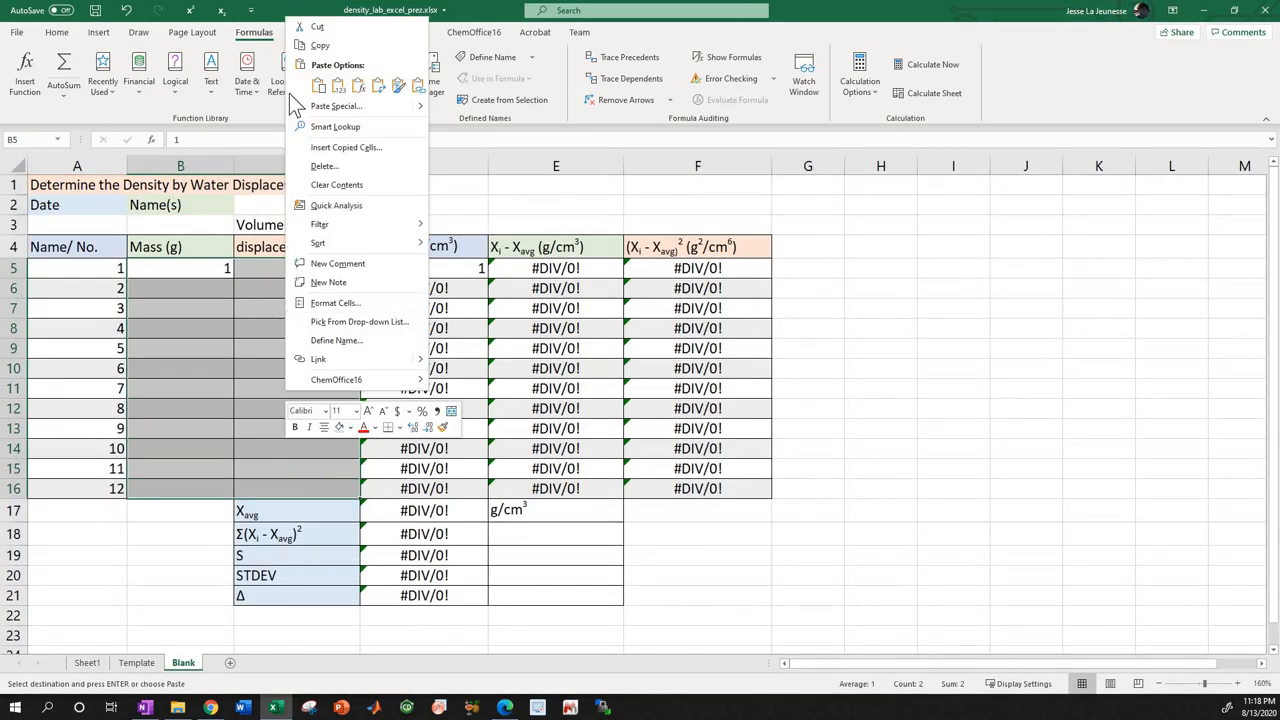
pyautogui.click(340, 88)
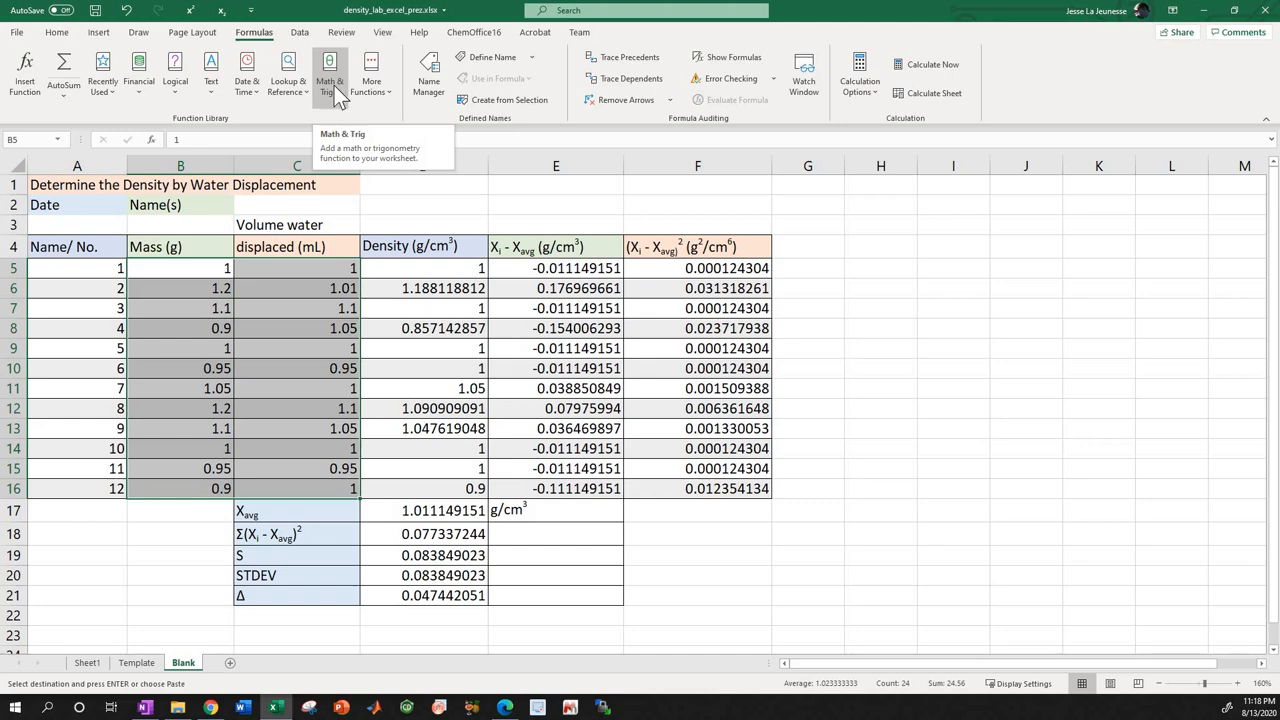
# Examine the density formulas in column D from D5 down to D14 against the mass and volume cells they reference.
pyautogui.click(200, 268)
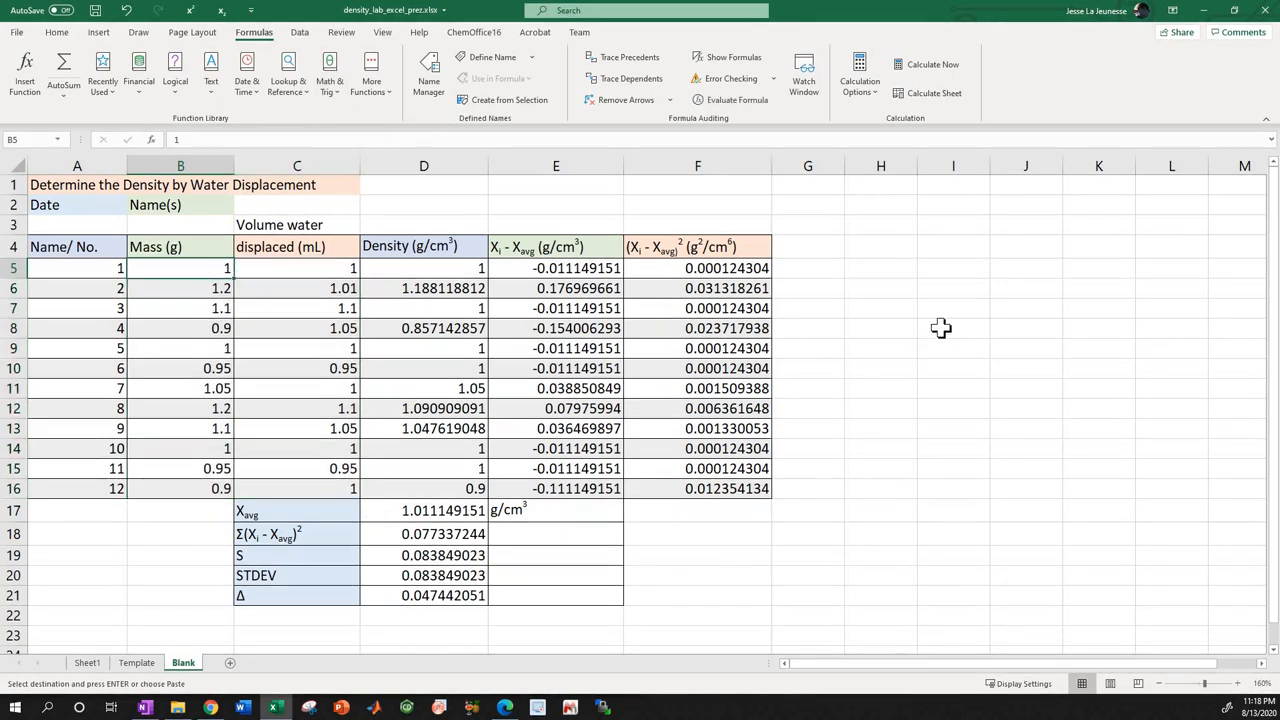
pyautogui.press('Right')
pyautogui.press('Right')
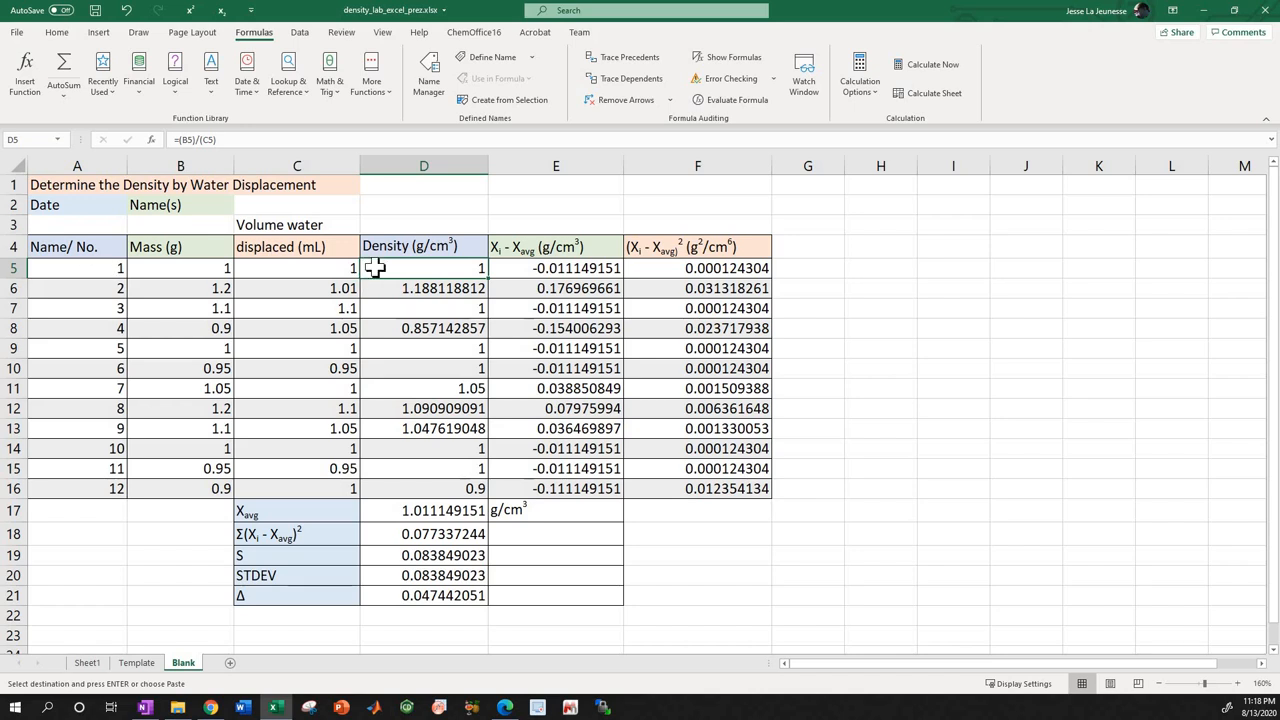
pyautogui.click(177, 289)
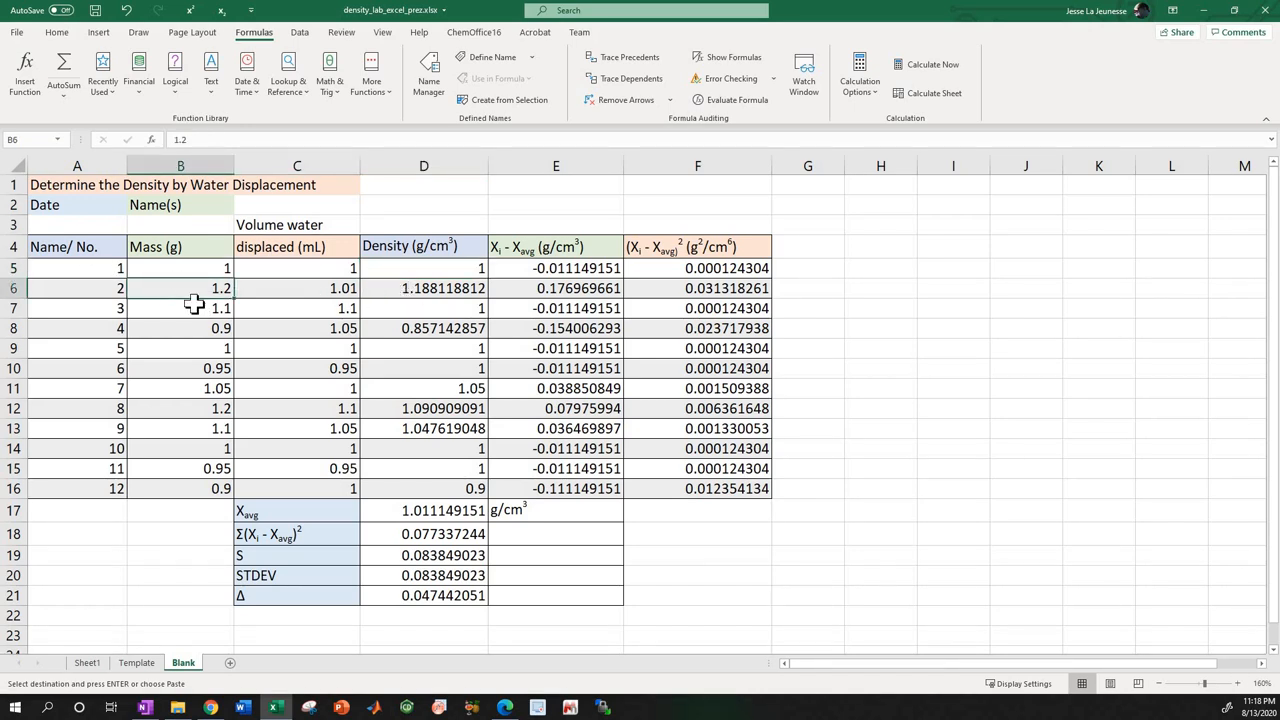
pyautogui.press('Right')
pyautogui.press('Right')
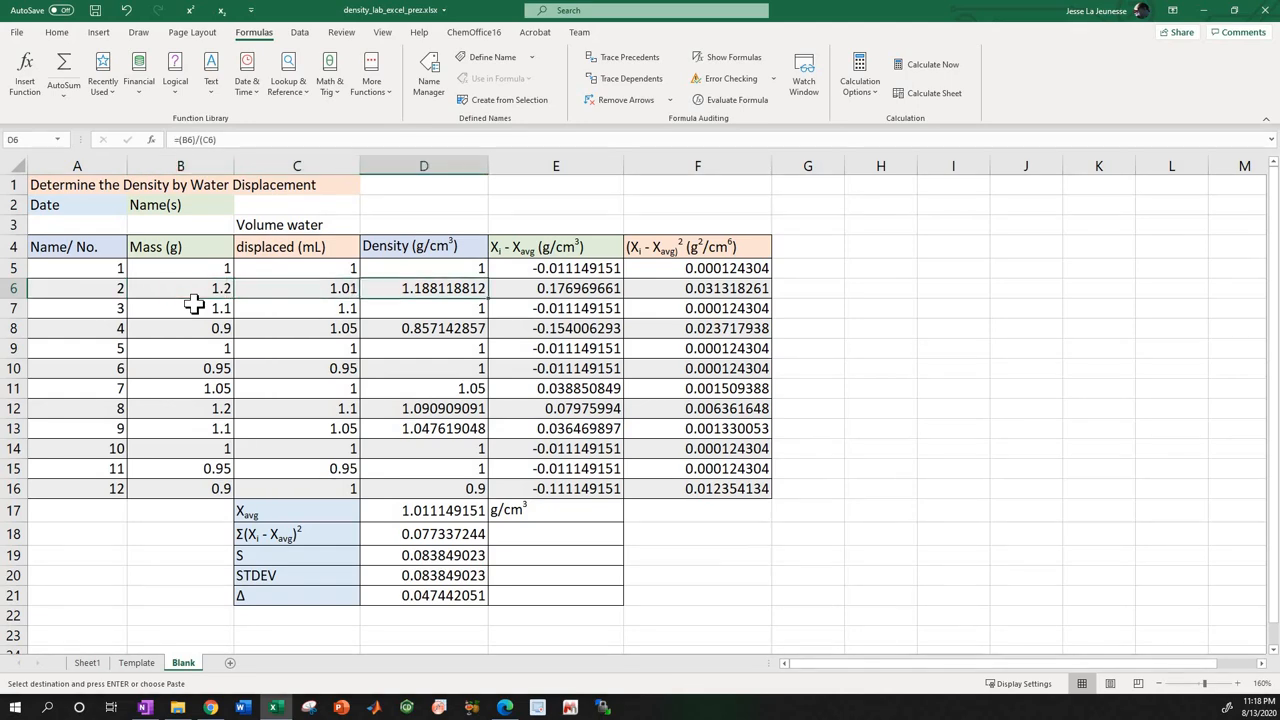
pyautogui.press('Left')
pyautogui.press('Left')
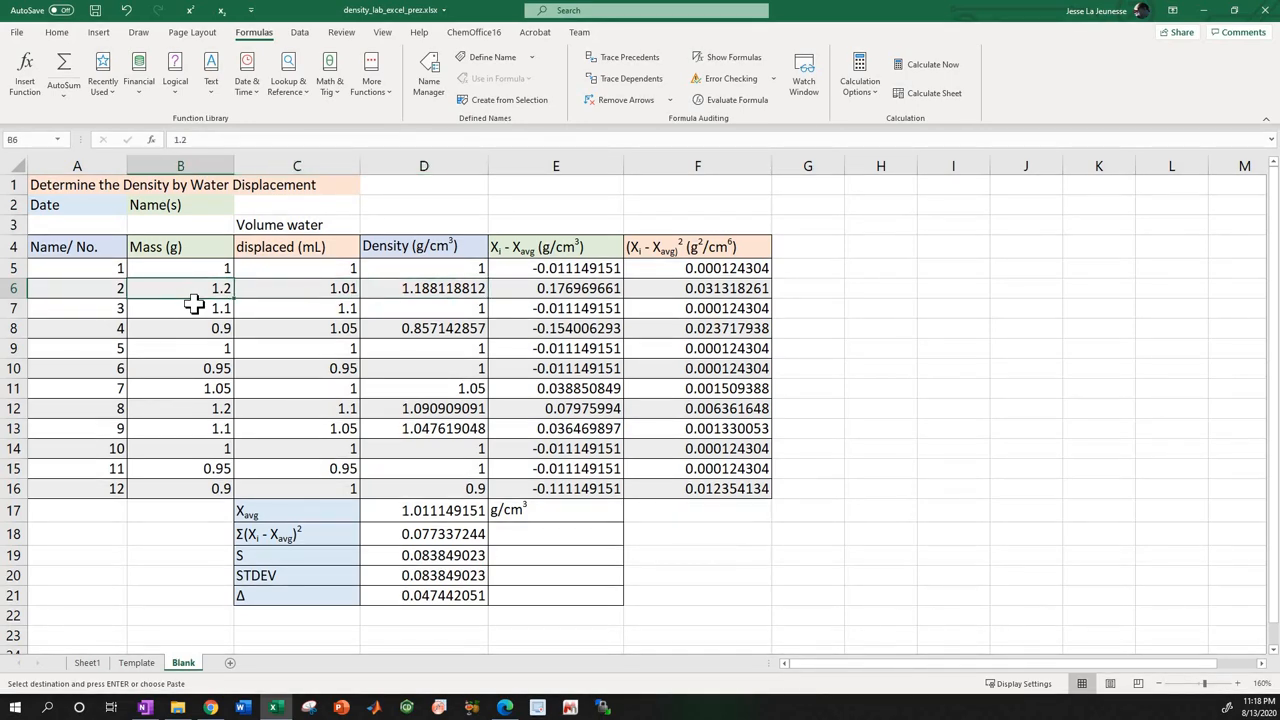
pyautogui.press('Down')
pyautogui.press('Right')
pyautogui.press('Right')
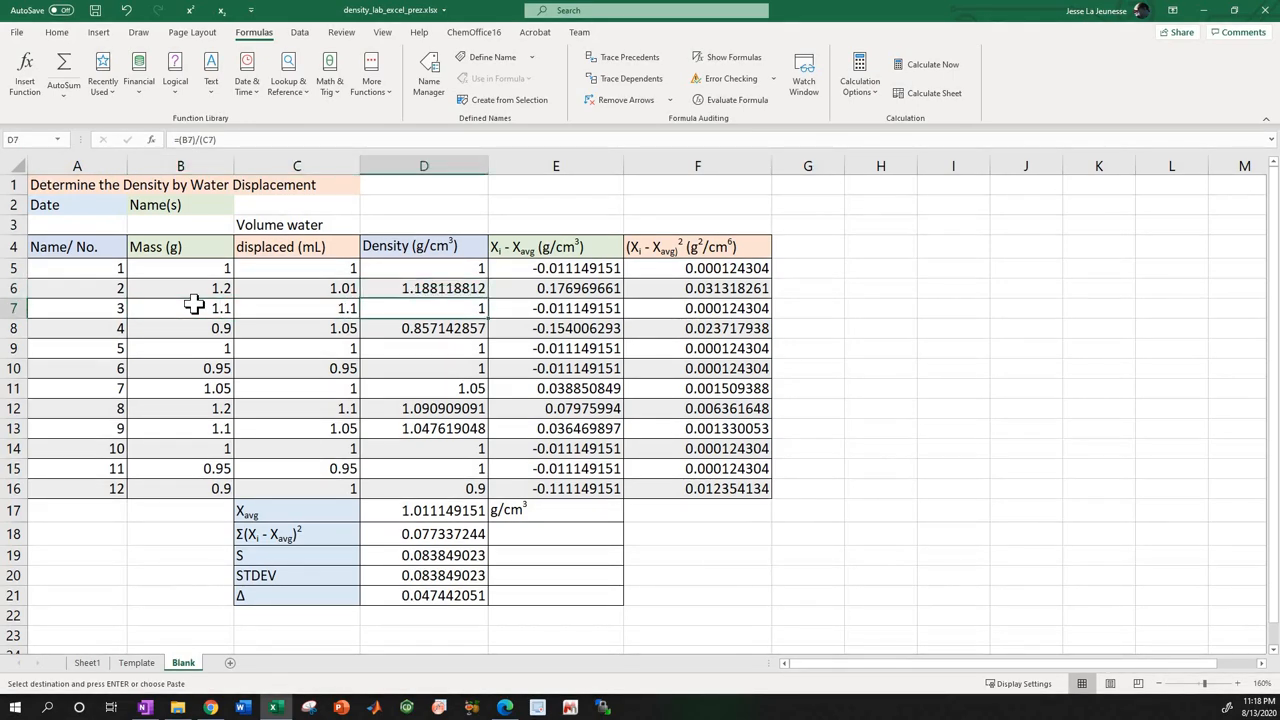
pyautogui.press('Up')
pyautogui.press('Down')
pyautogui.press('Down')
pyautogui.press('Down')
pyautogui.press('Down')
pyautogui.press('Down')
pyautogui.press('Down')
pyautogui.press('Down')
pyautogui.press('Down')
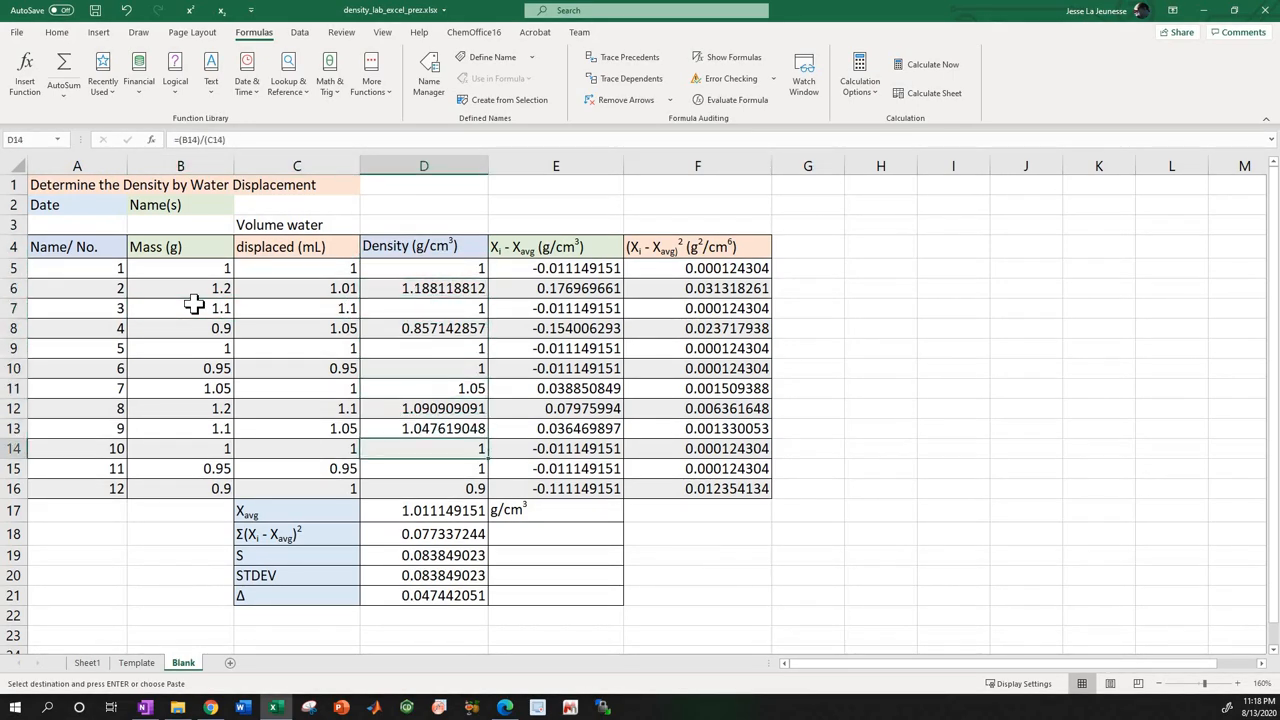
# Examine the summary formulas for average, sum of squared deviations, S, STDEV and Δ in D17 to D21.
pyautogui.press('Down')
pyautogui.press('Down')
pyautogui.press('Down')
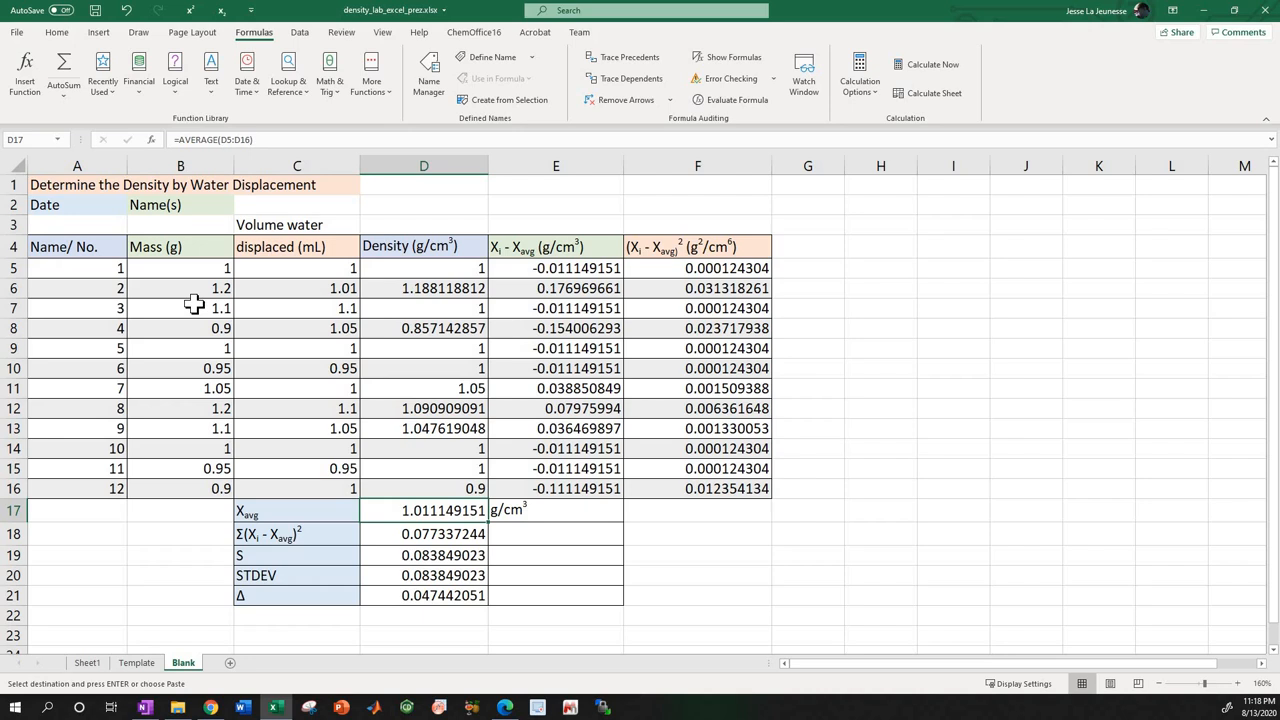
pyautogui.press('Down')
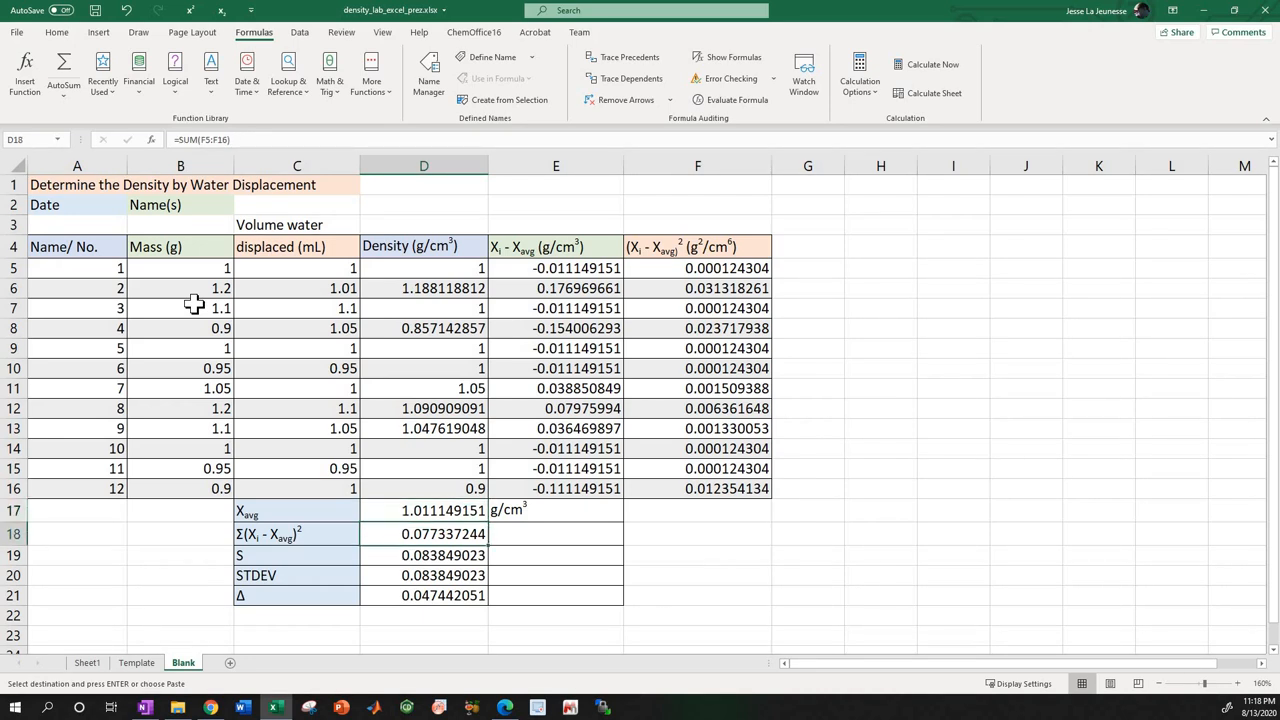
pyautogui.press('Down')
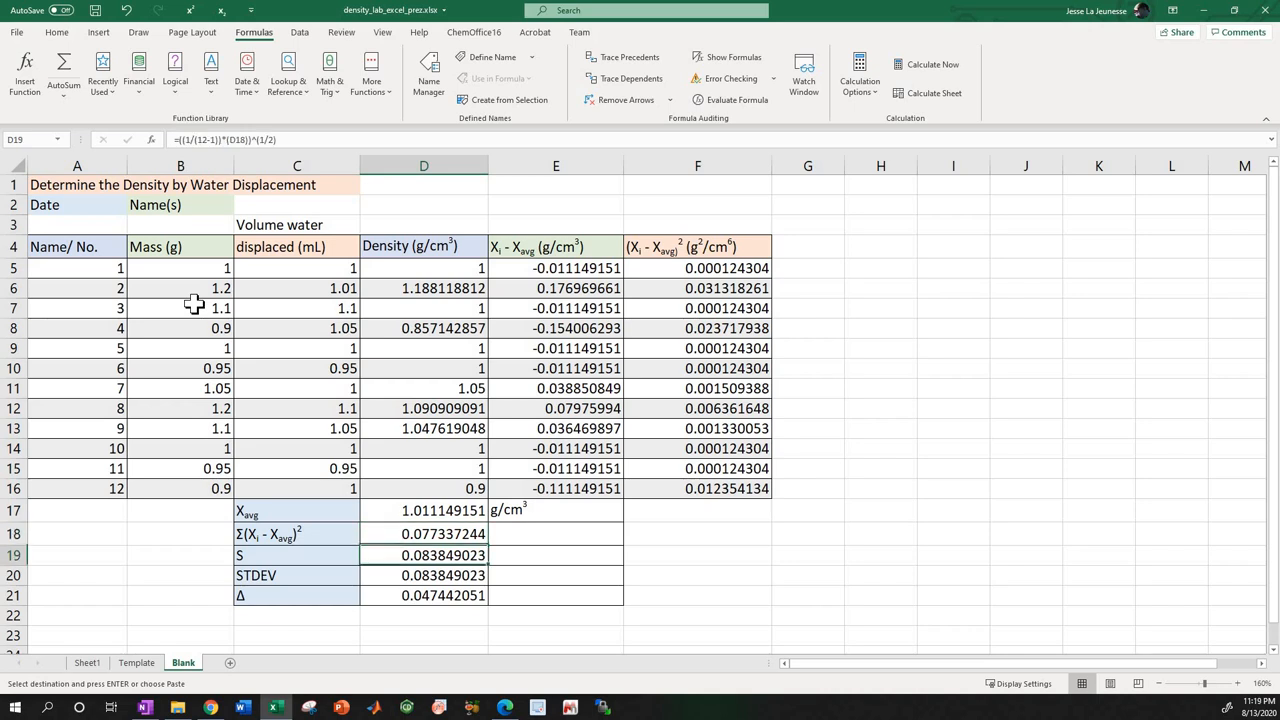
pyautogui.press('Down')
pyautogui.press('Down')
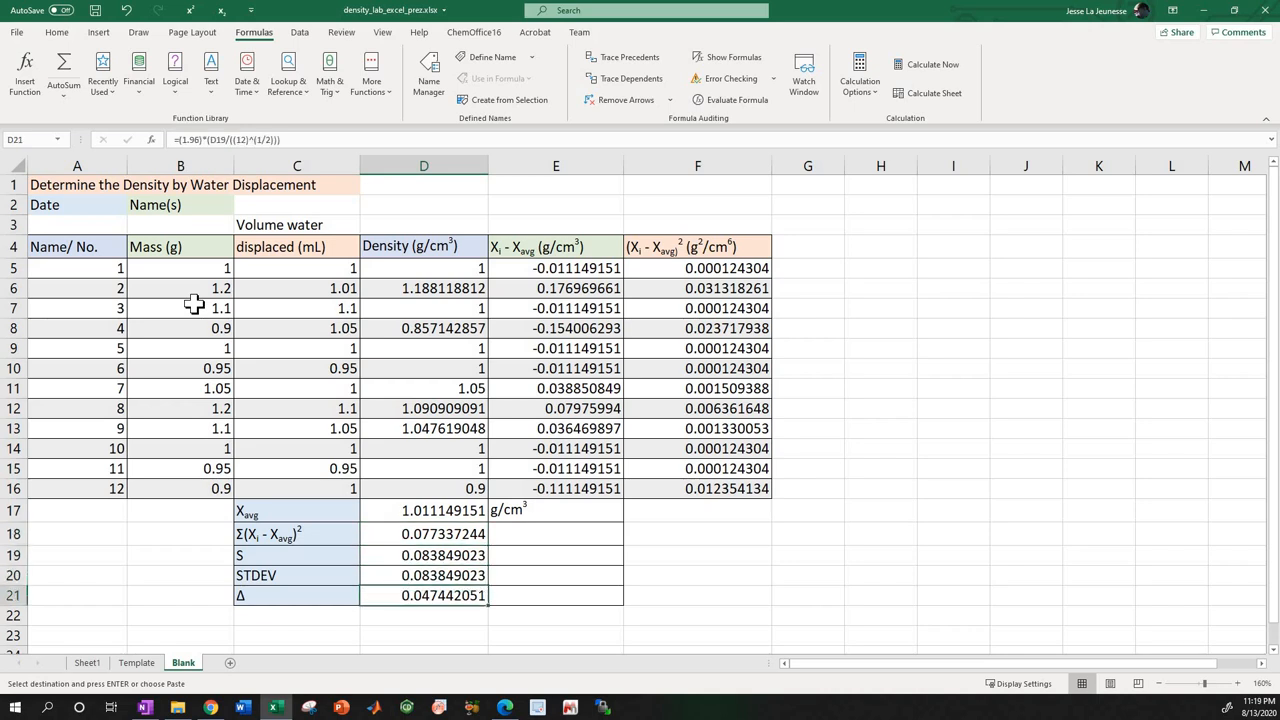
# Check the average formula in D17 against the density cells it covers, starting from D5.
pyautogui.press('Up')
pyautogui.press('Up')
pyautogui.press('Up')
pyautogui.press('Up')
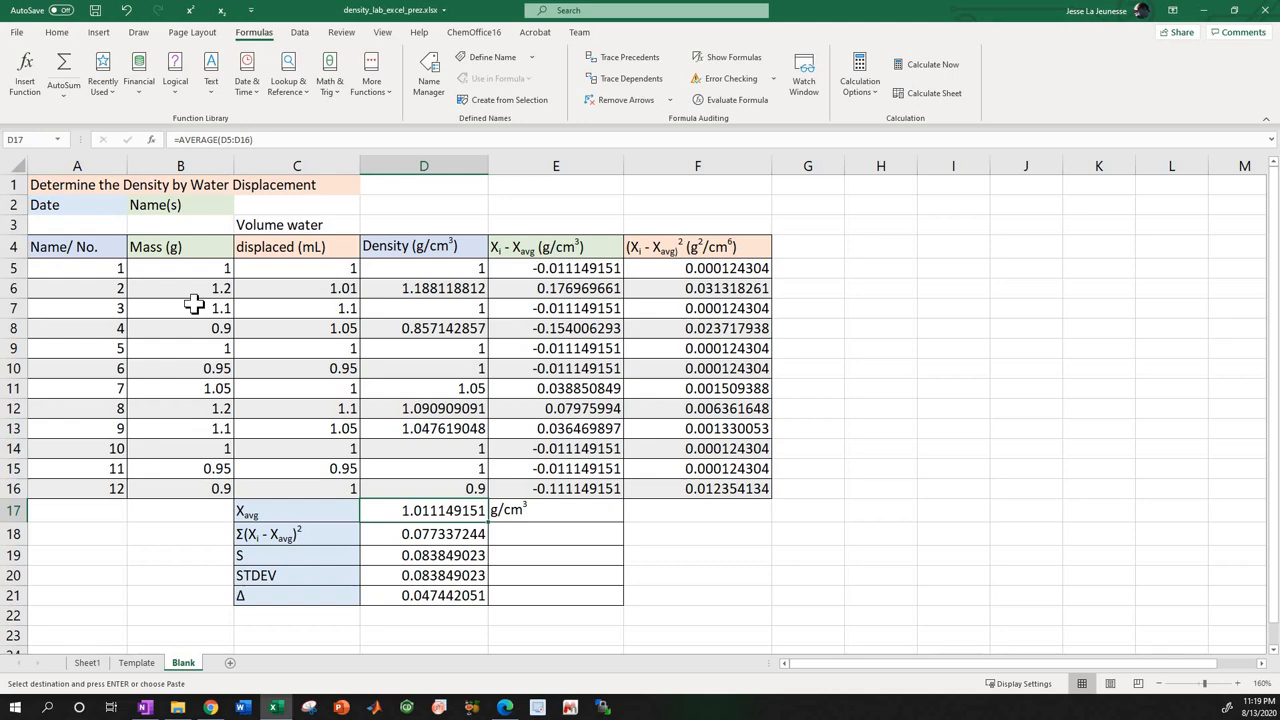
pyautogui.press('Up')
pyautogui.press('Up')
pyautogui.press('Up')
pyautogui.press('Up')
pyautogui.press('Up')
pyautogui.press('Up')
pyautogui.press('Up')
pyautogui.press('Up')
pyautogui.press('Up')
pyautogui.press('Up')
pyautogui.press('Up')
pyautogui.press('Up')
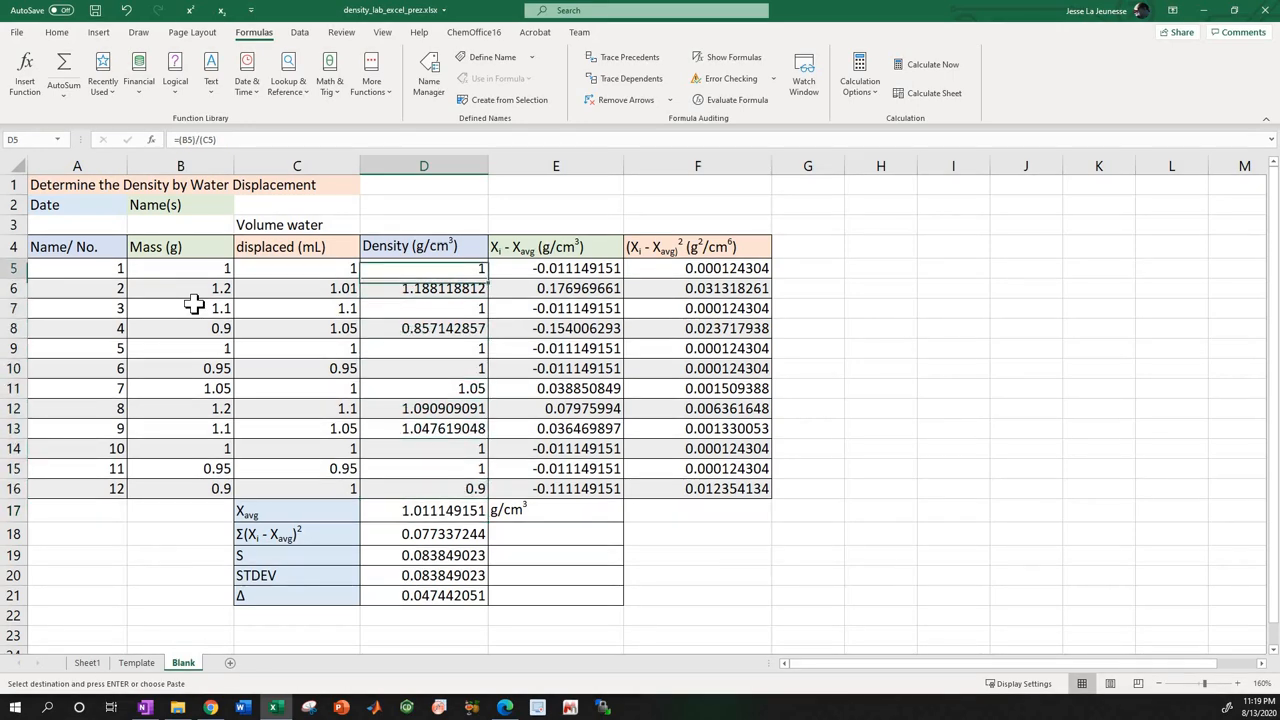
pyautogui.press('Down')
pyautogui.press('Down')
pyautogui.press('Down')
pyautogui.press('Down')
pyautogui.press('Down')
pyautogui.press('Down')
pyautogui.press('Down')
pyautogui.press('Down')
pyautogui.press('Down')
pyautogui.press('Down')
pyautogui.press('Down')
pyautogui.press('Down')
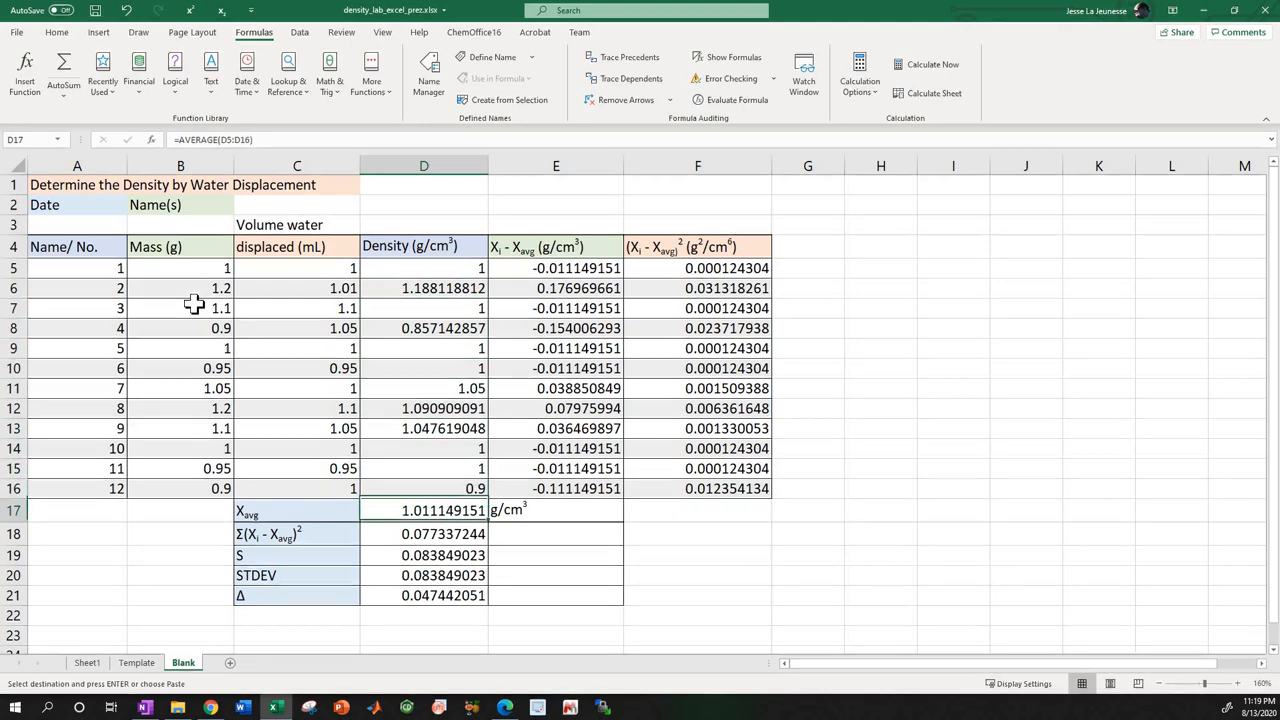
# Examine the squared-deviation formulas from F14 upward and the deviation formula in E10.
pyautogui.press('Up')
pyautogui.press('Up')
pyautogui.press('Right')
pyautogui.press('Right')
pyautogui.press('Up')
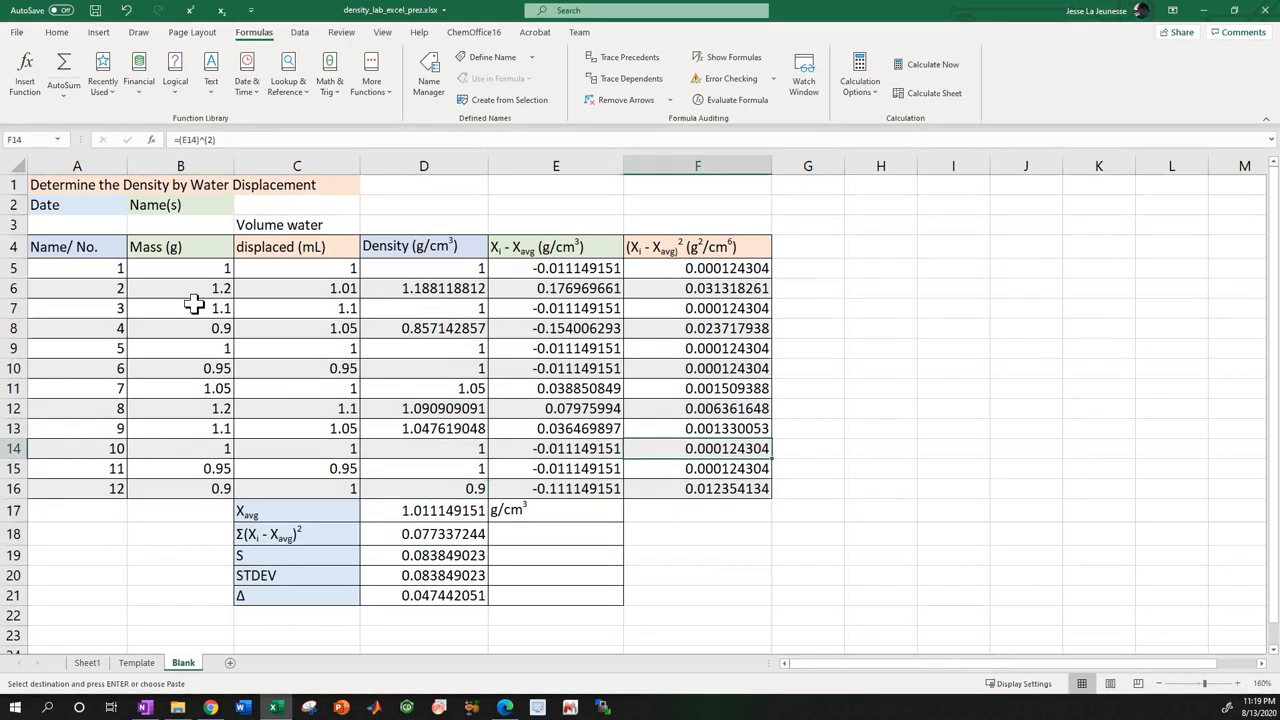
pyautogui.press('Up')
pyautogui.press('Up')
pyautogui.press('Up')
pyautogui.press('Left')
pyautogui.press('Up')
pyautogui.press('Up')
pyautogui.press('Up')
pyautogui.press('Up')
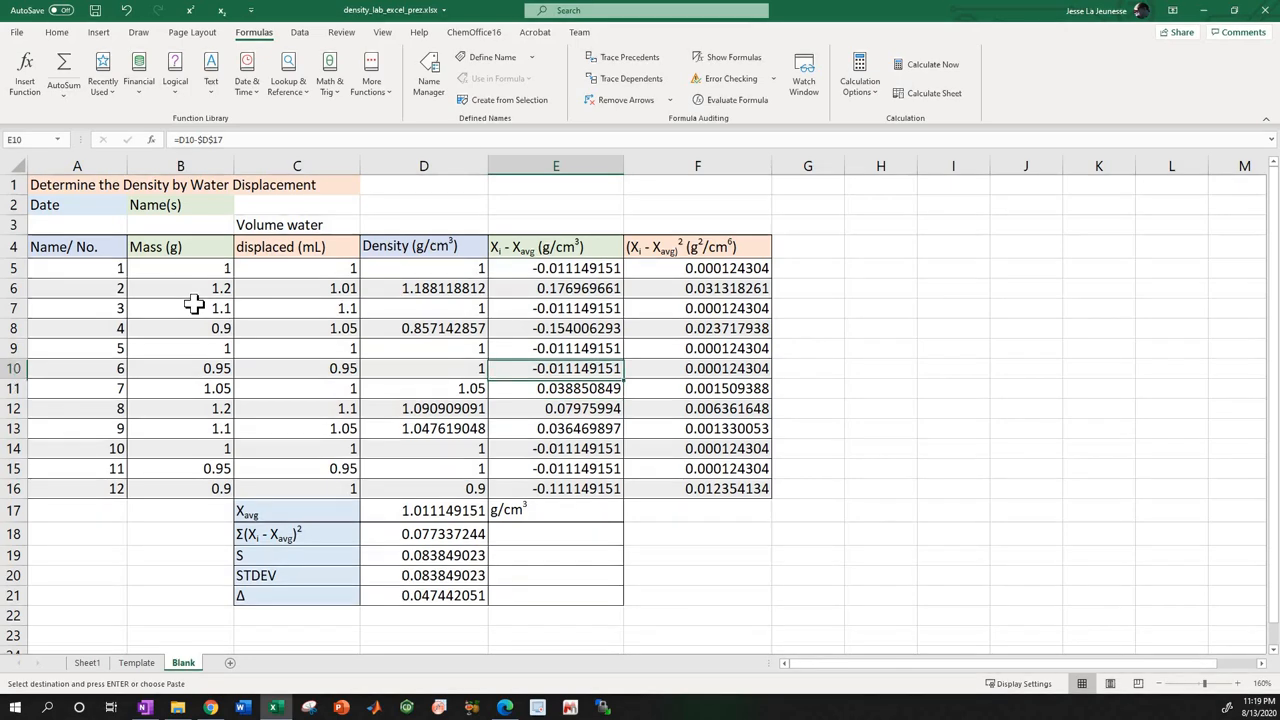
# Compare the deviation formulas in E12 and E5 with the squared-deviation formulas in F6 and F10.
pyautogui.press('Down')
pyautogui.press('Down')
pyautogui.press('Down')
pyautogui.press('Down')
pyautogui.press('Down')
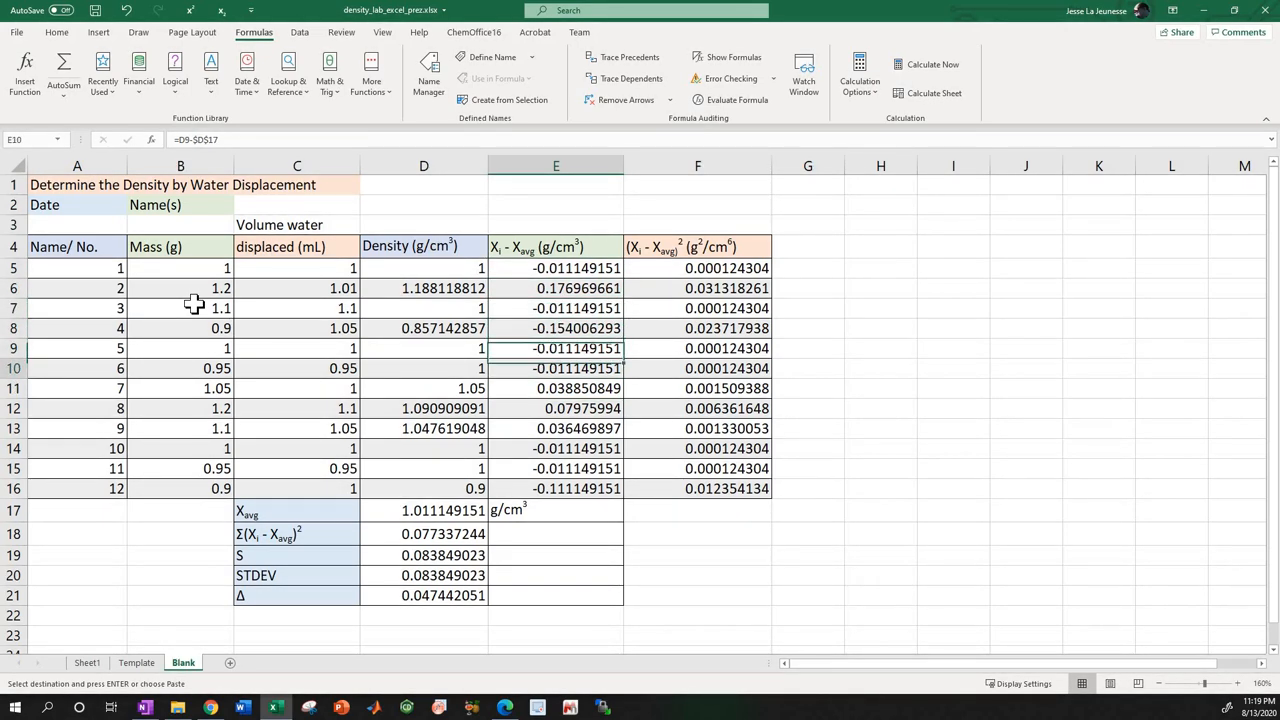
pyautogui.click(548, 271)
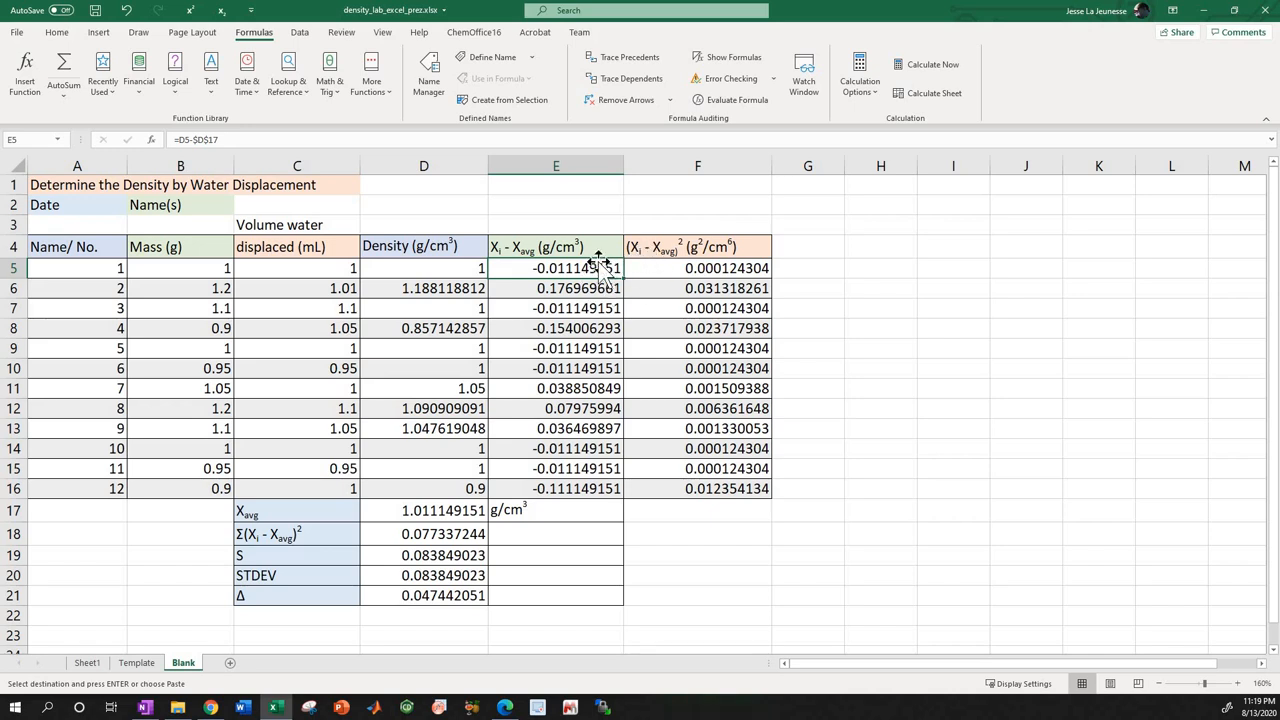
pyautogui.click(667, 289)
pyautogui.click(666, 368)
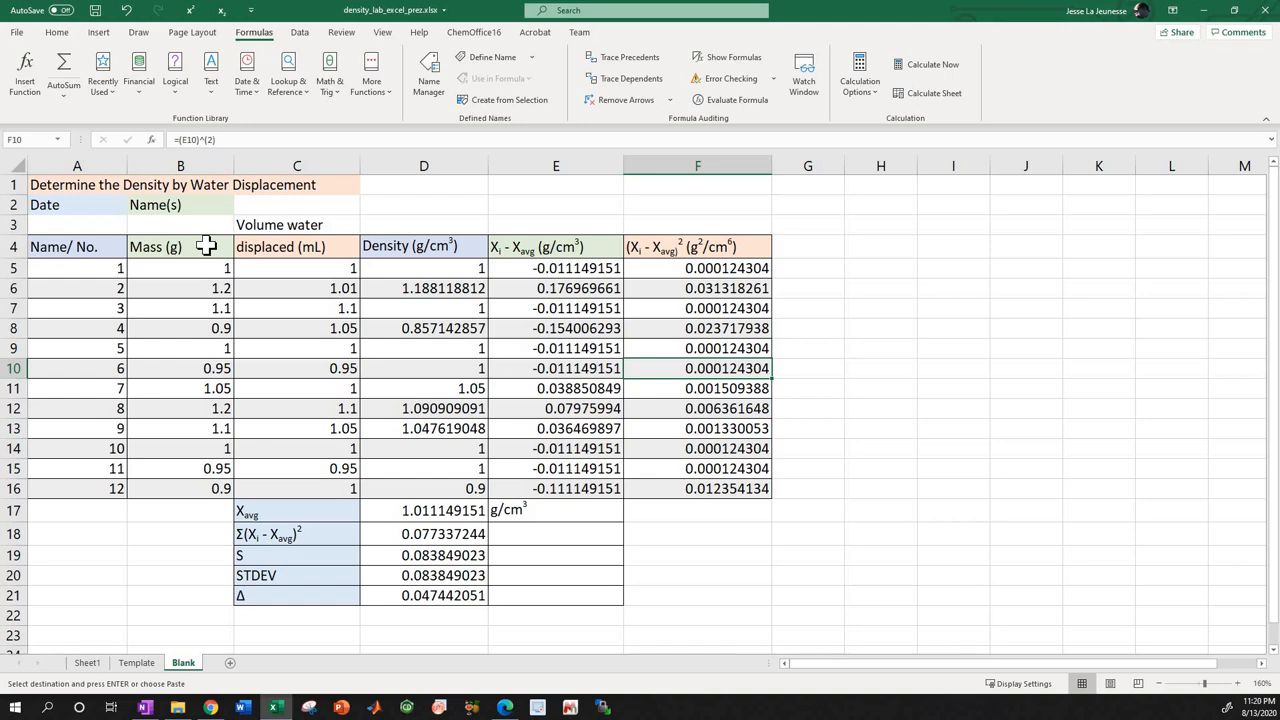
# Copy the displaced water volume column C4:C16, including its header.
pyautogui.moveTo(206, 246); pyautogui.dragTo(266, 488)
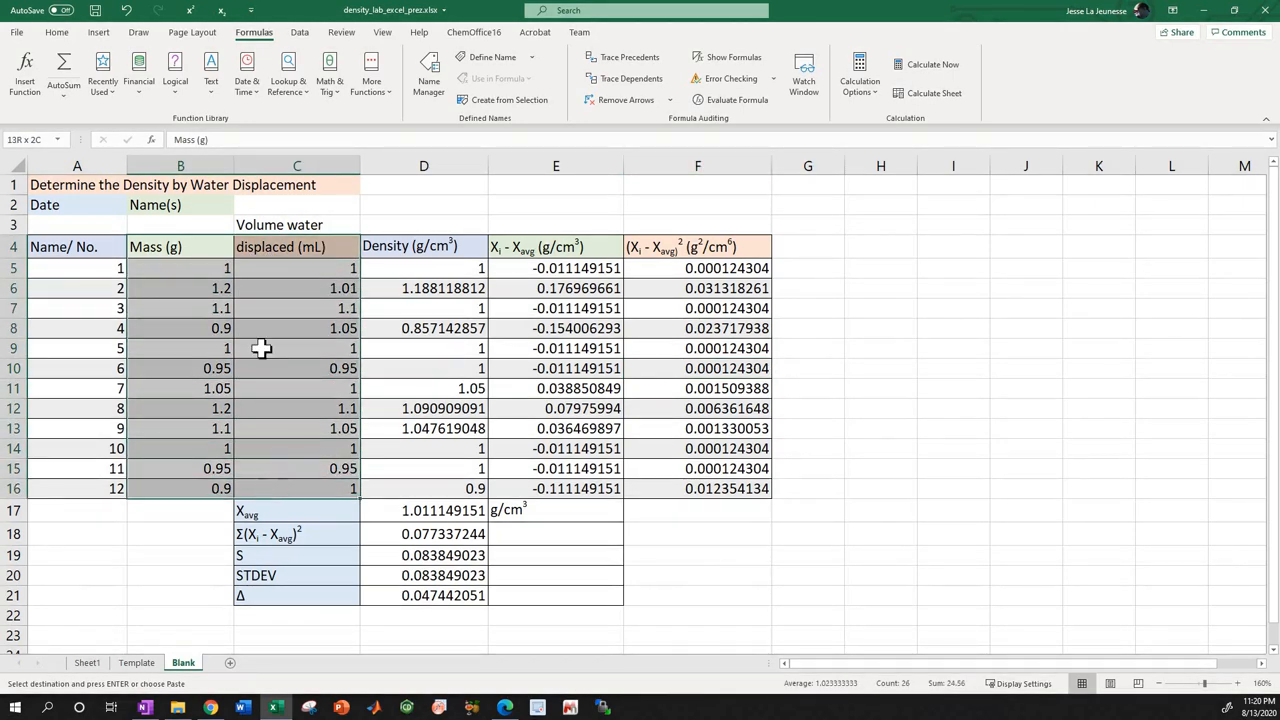
pyautogui.click(256, 250)
pyautogui.moveTo(258, 258); pyautogui.dragTo(294, 486)
pyautogui.rightClick(285, 358)
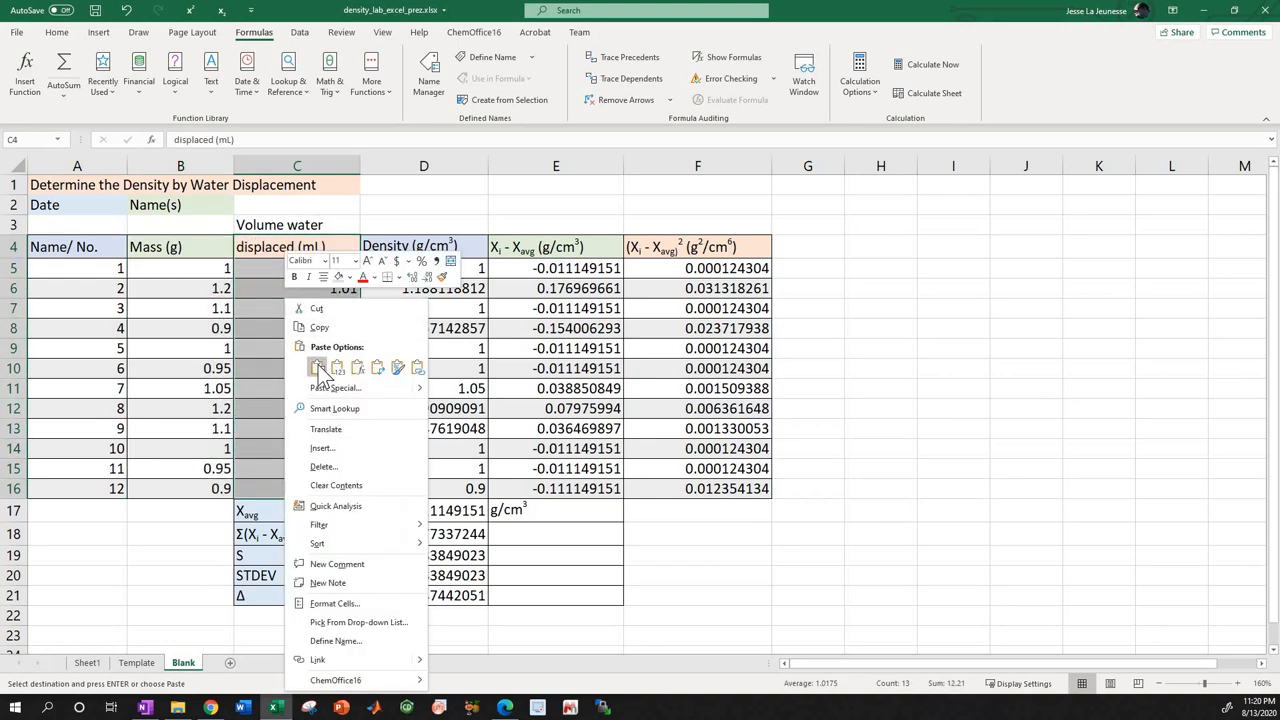
pyautogui.click(316, 327)
# Try pasting the copied volume column into H4:H16 as values only.
pyautogui.moveTo(908, 248); pyautogui.dragTo(904, 490)
pyautogui.rightClick(883, 374)
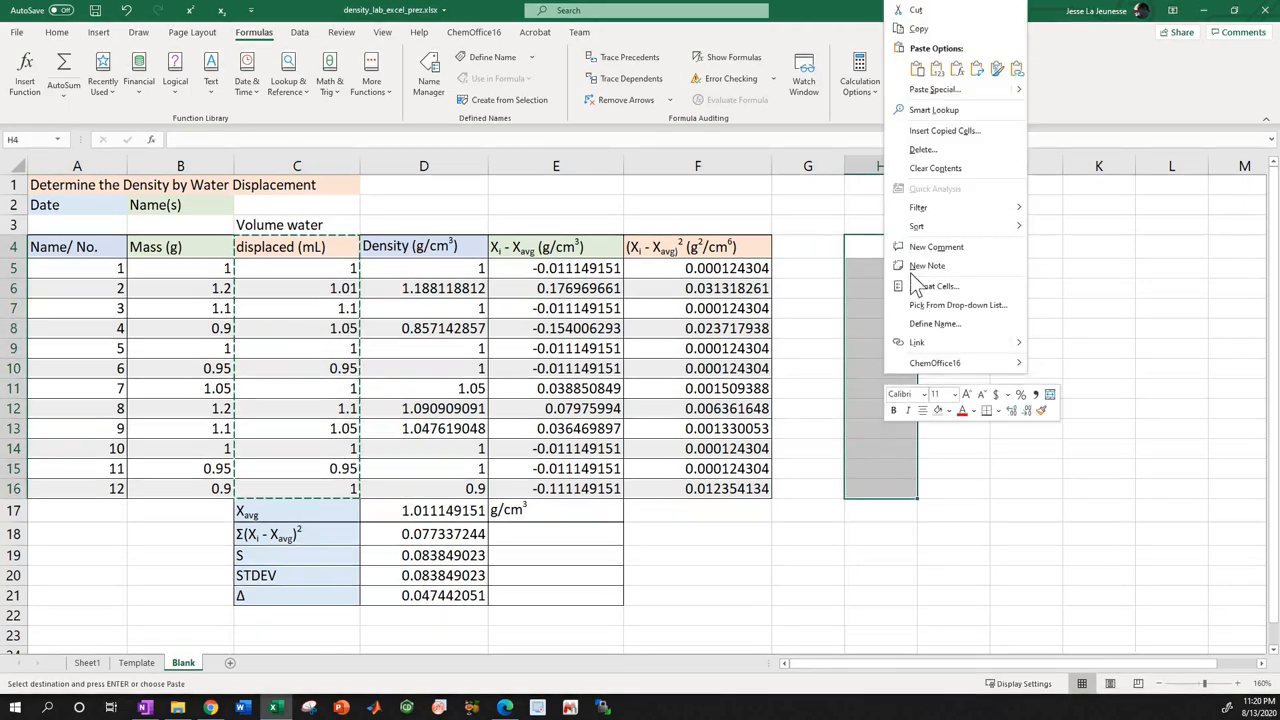
pyautogui.click(940, 72)
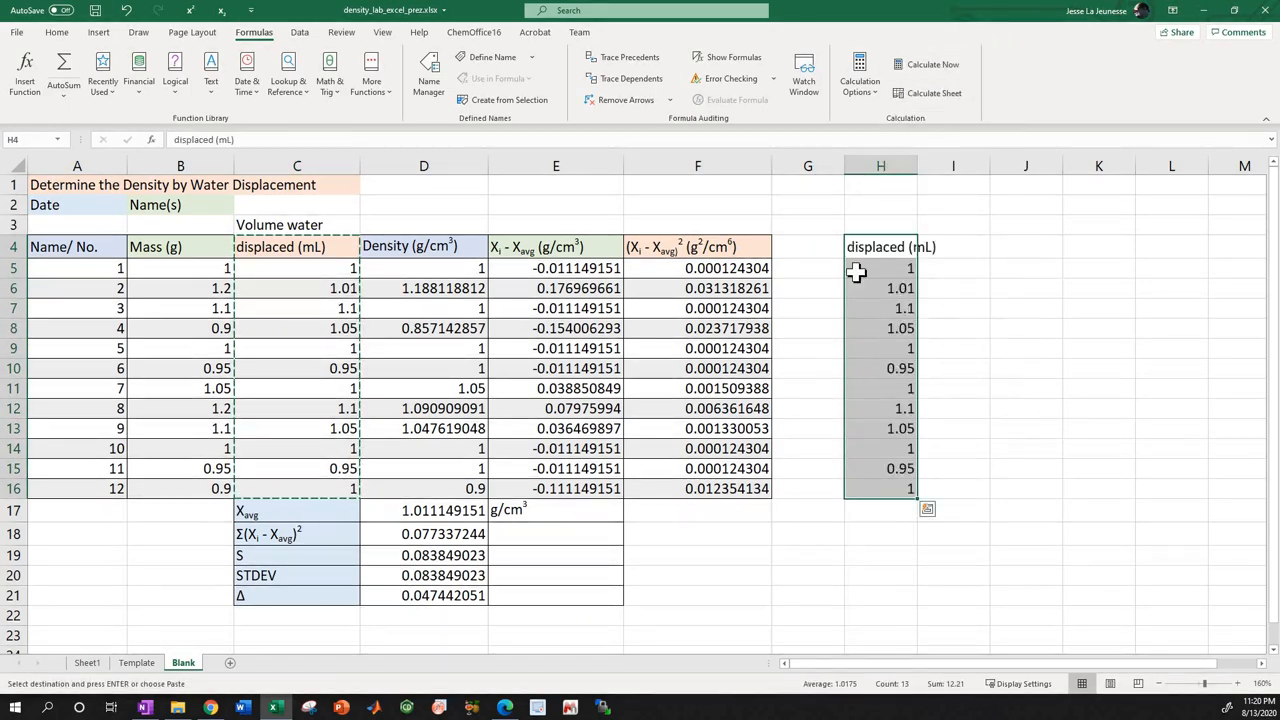
pyautogui.click(227, 248)
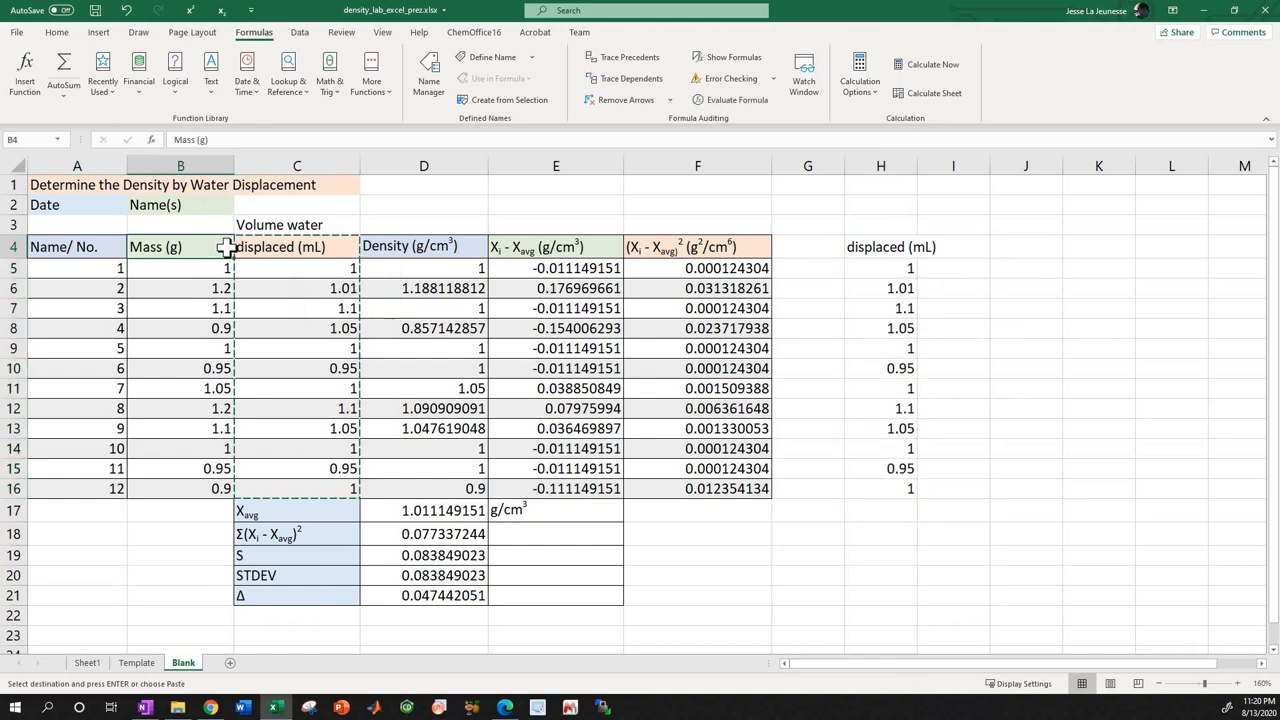
pyautogui.hotkey('ctrl', 'z')
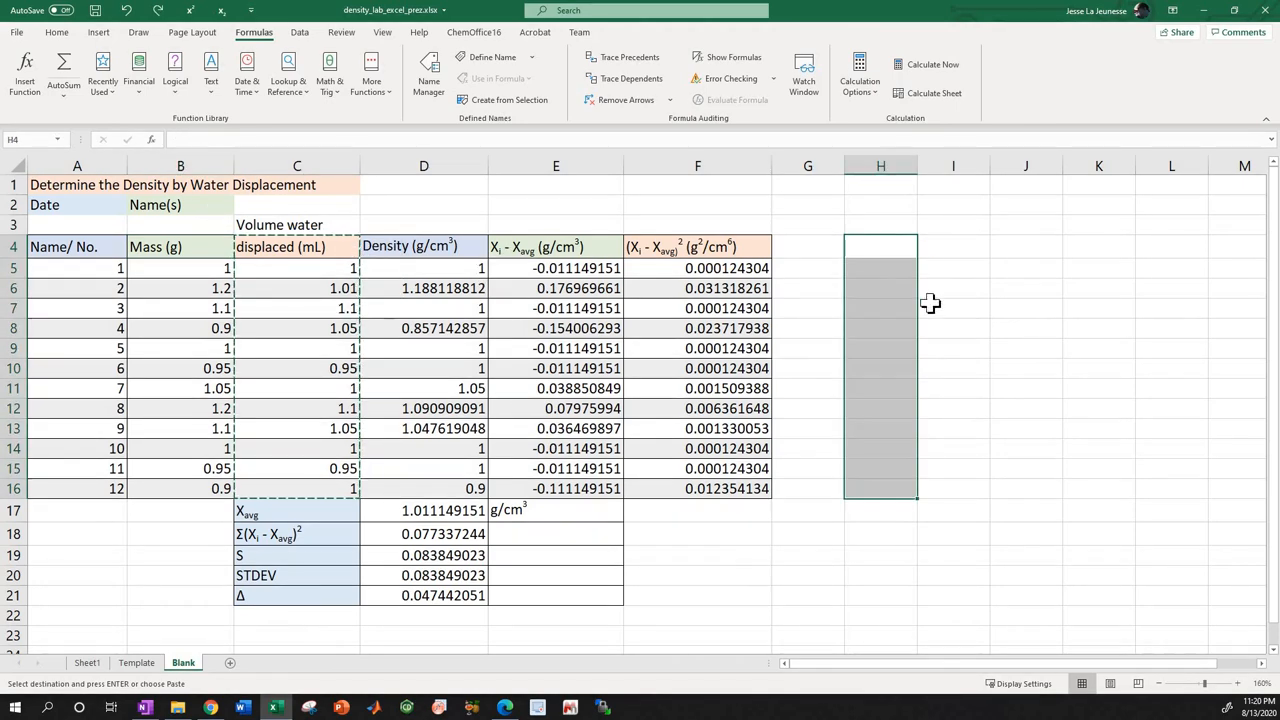
# Paste the copied volume column into H4:H16 with its original formatting.
pyautogui.rightClick(882, 246)
pyautogui.click(915, 315)
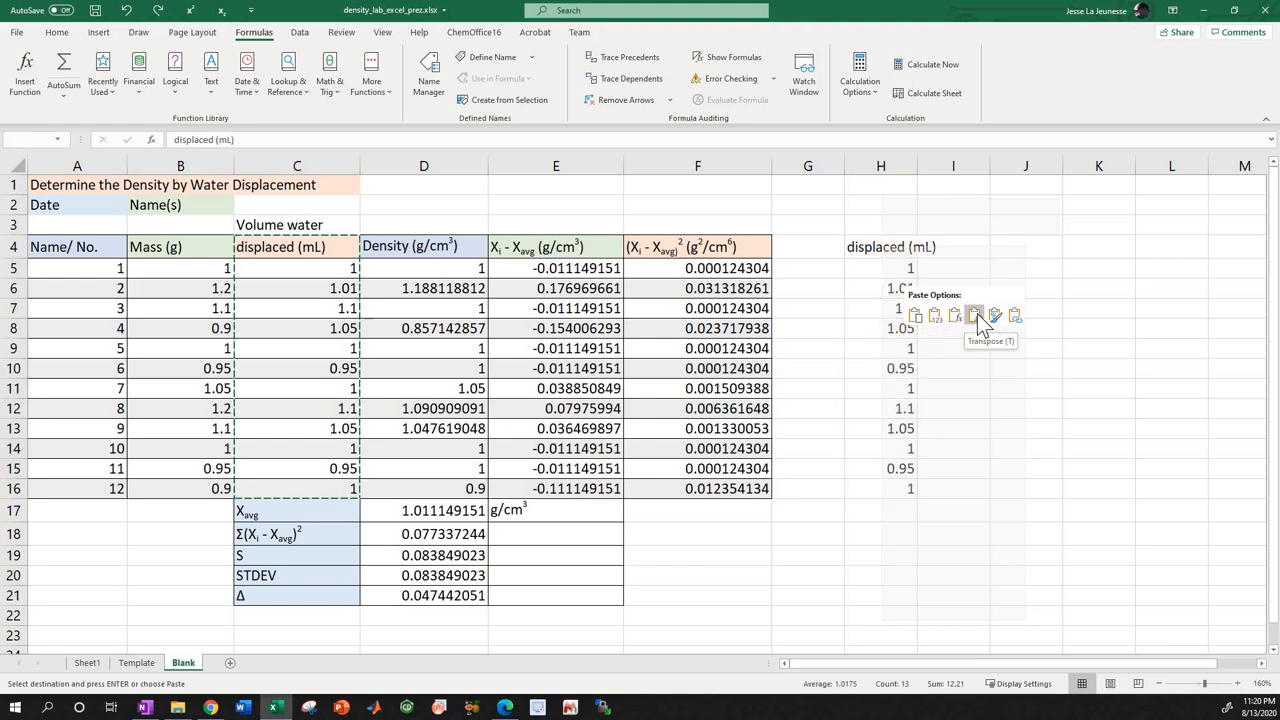
pyautogui.click(1014, 316)
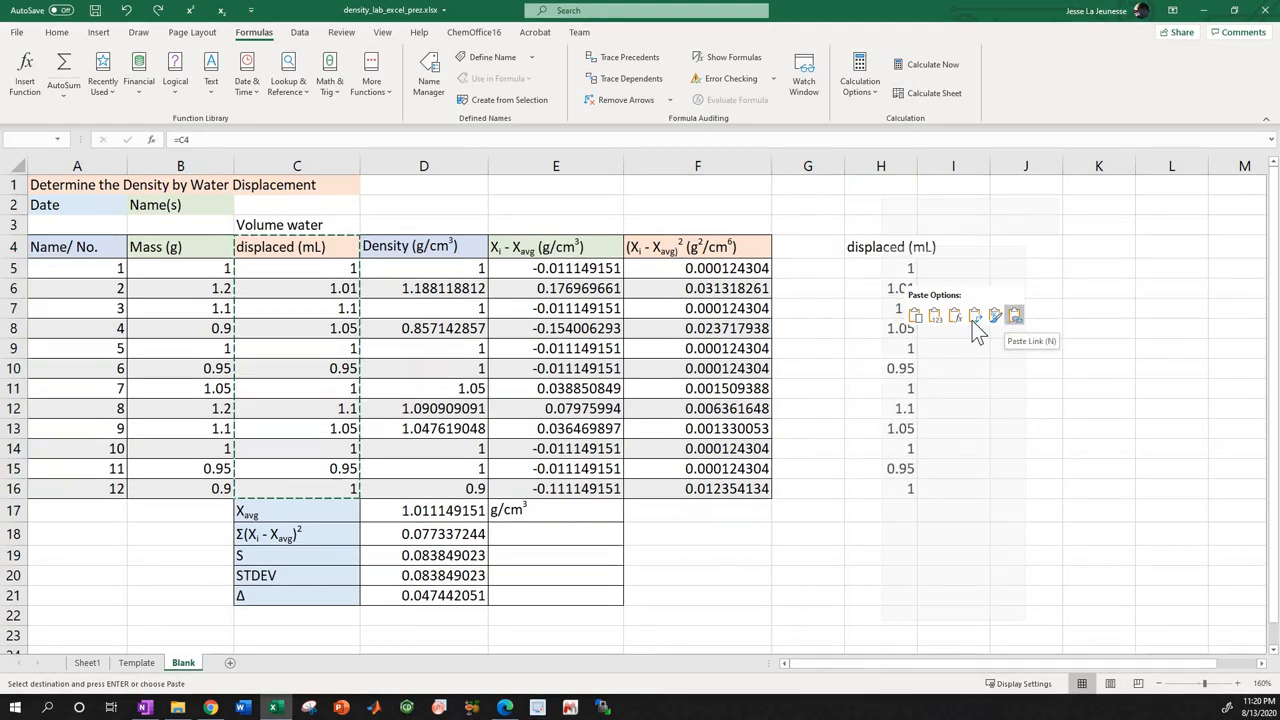
pyautogui.click(916, 317)
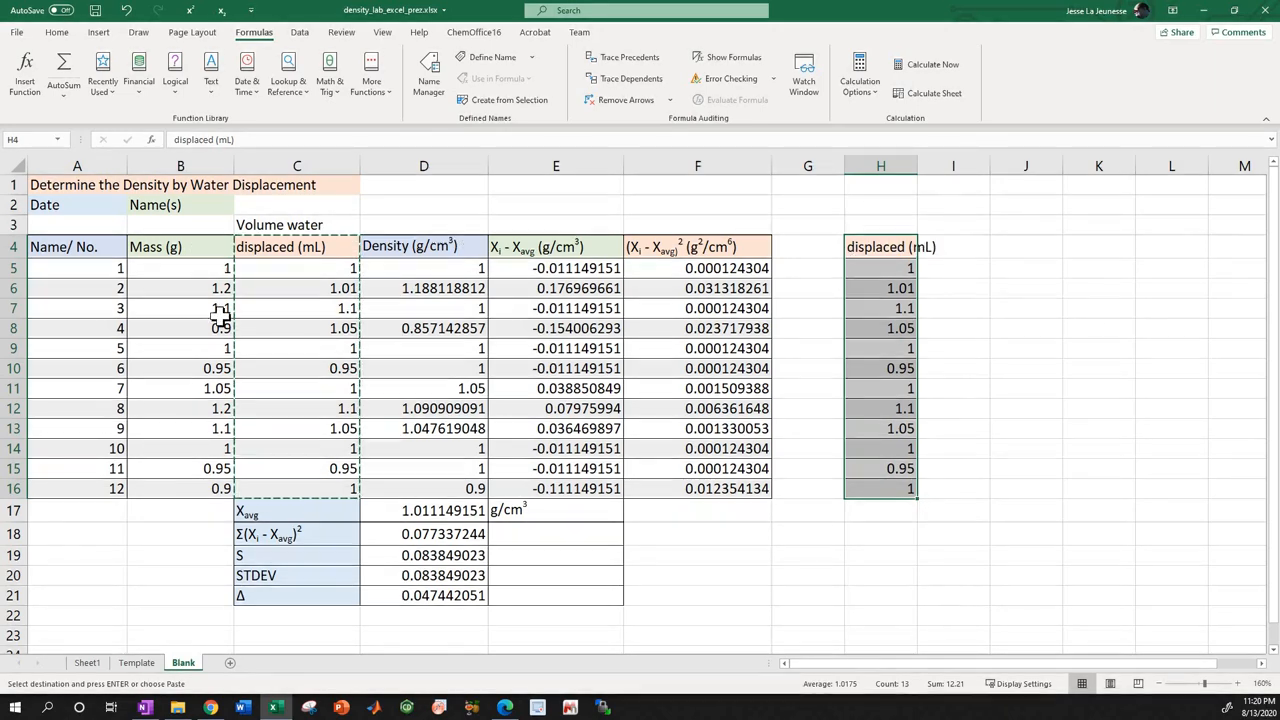
# Copy the mass column B4:B16 into I4:I16 and widen columns H and I to fit their headers.
pyautogui.moveTo(175, 247); pyautogui.dragTo(203, 485)
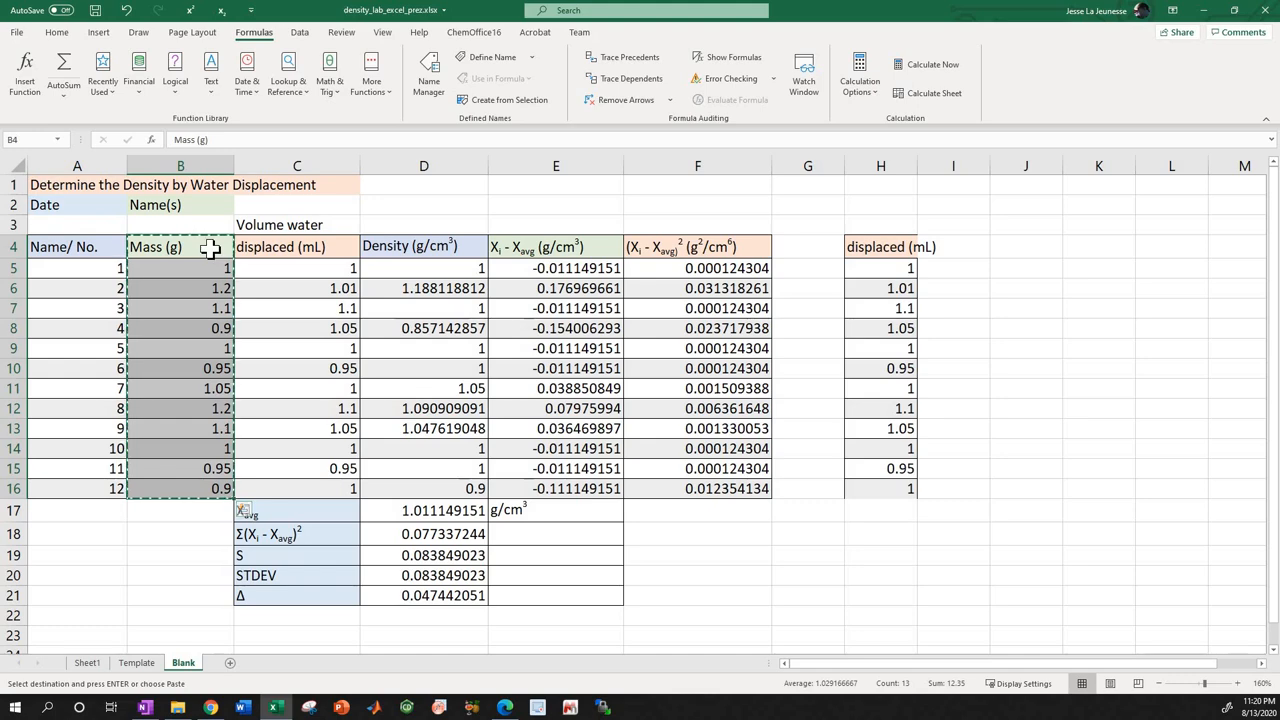
pyautogui.moveTo(210, 249); pyautogui.dragTo(210, 488)
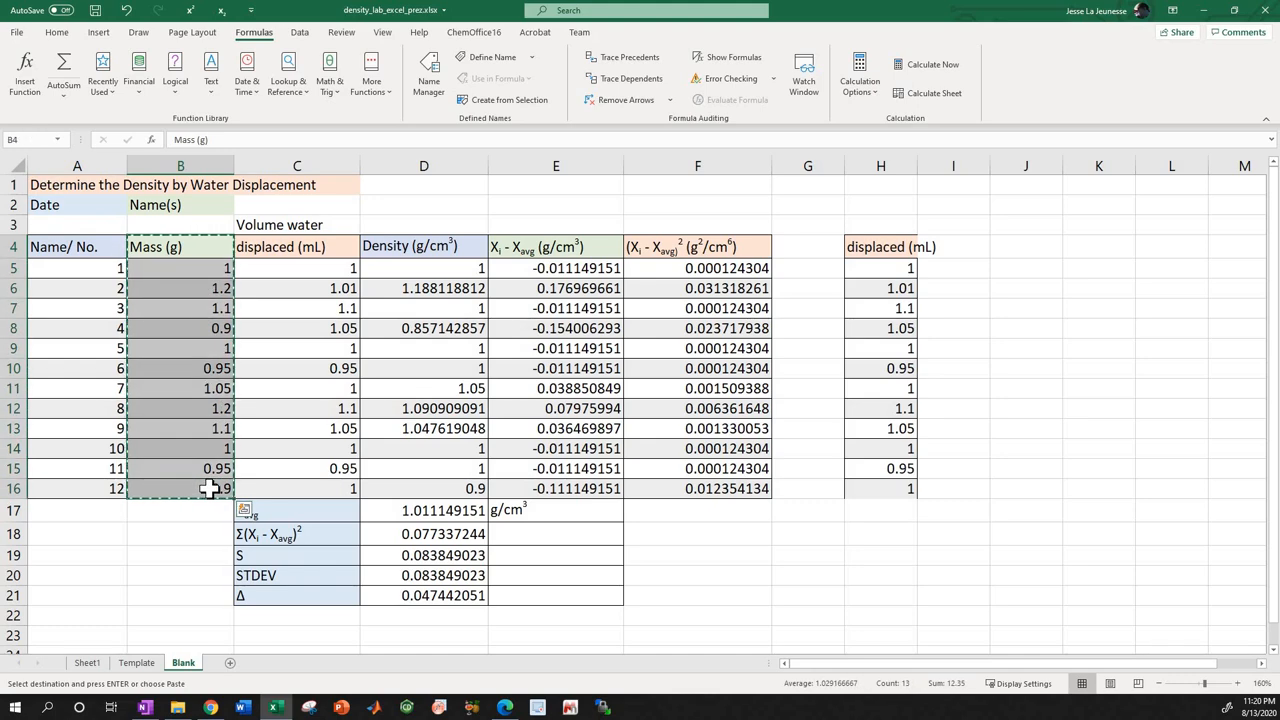
pyautogui.moveTo(957, 251); pyautogui.dragTo(952, 486)
pyautogui.hotkey('ctrl', 'v')
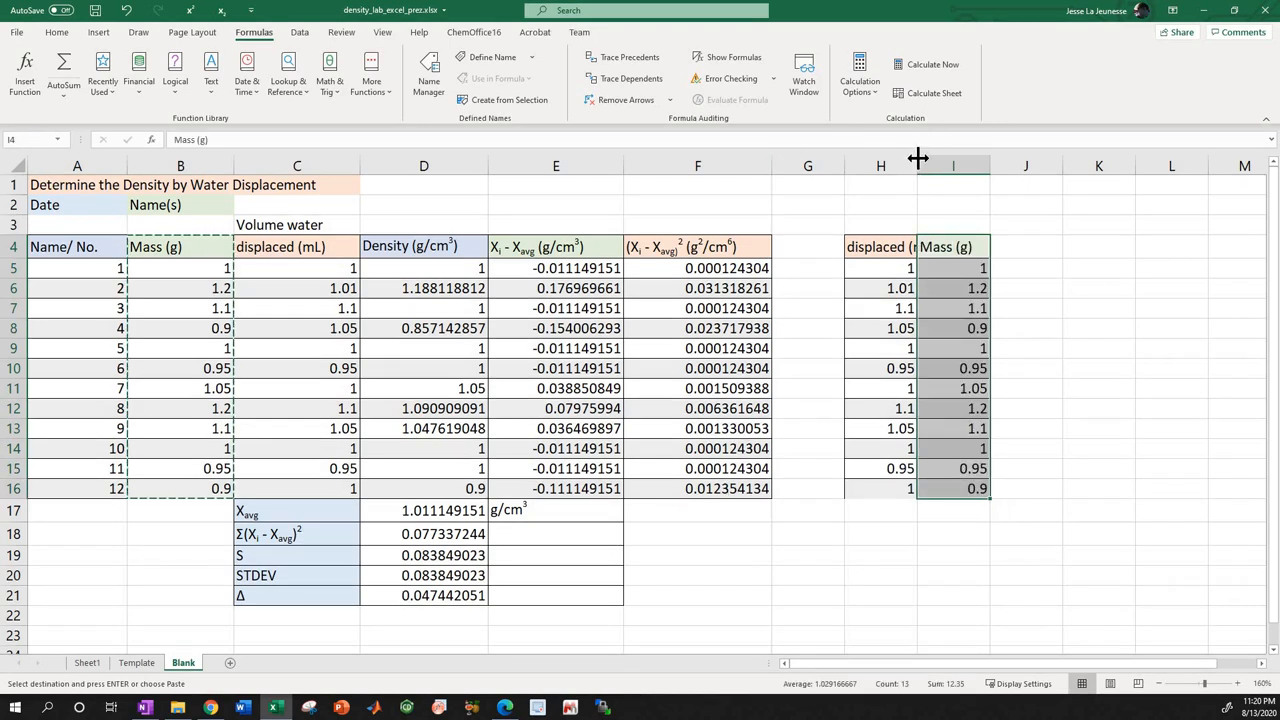
pyautogui.moveTo(918, 158); pyautogui.dragTo(942, 160)
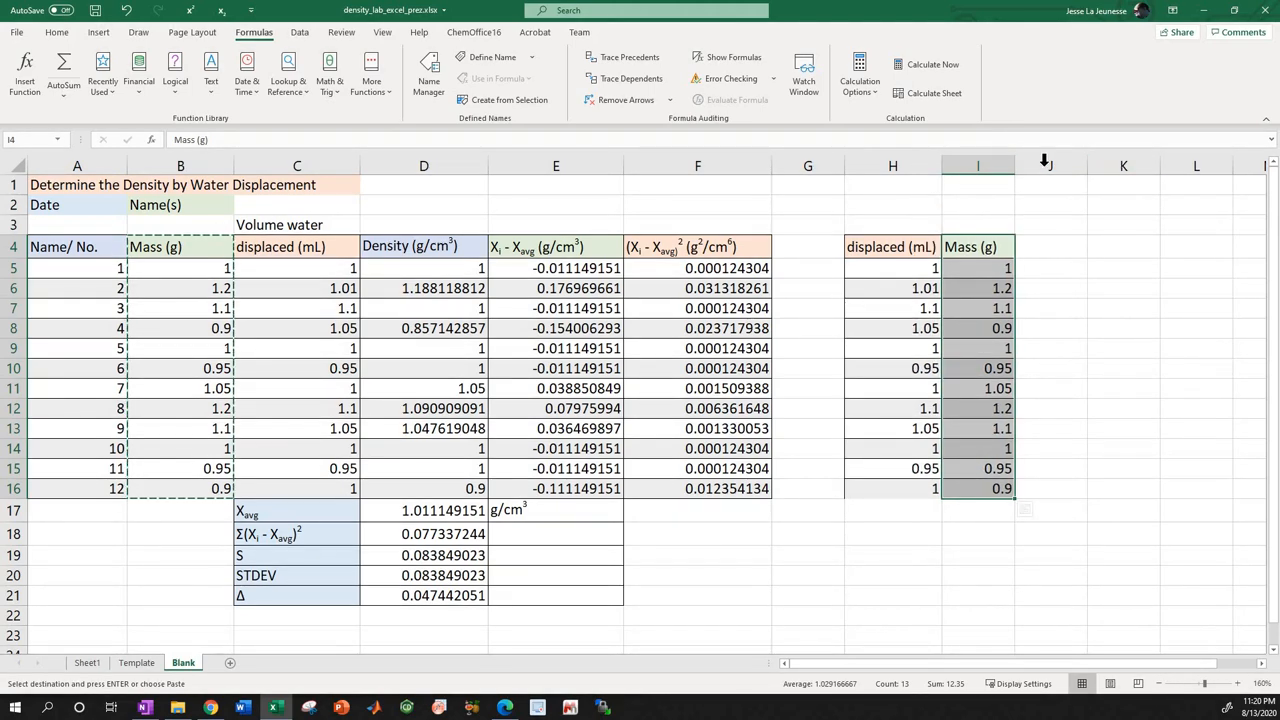
pyautogui.moveTo(1014, 160); pyautogui.dragTo(1039, 160)
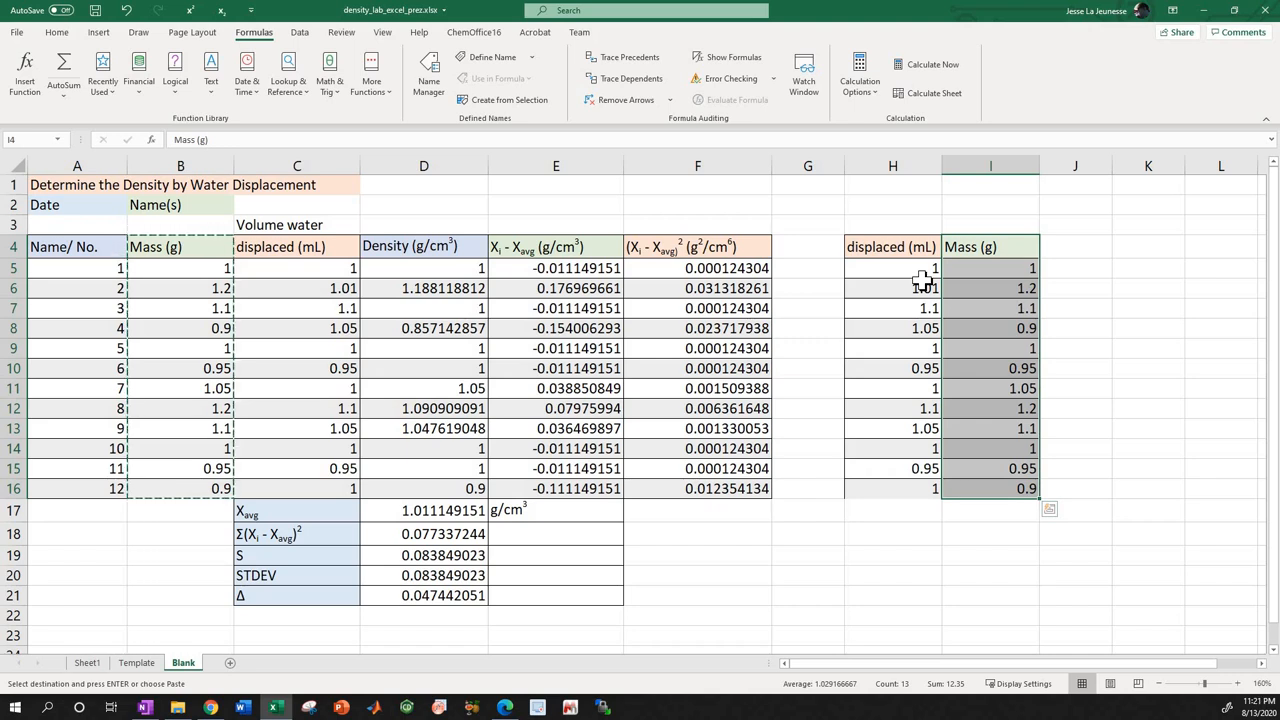
# Insert a markers-only scatter chart from the displaced volume and mass data in H4:I16.
pyautogui.moveTo(890, 252); pyautogui.dragTo(988, 468)
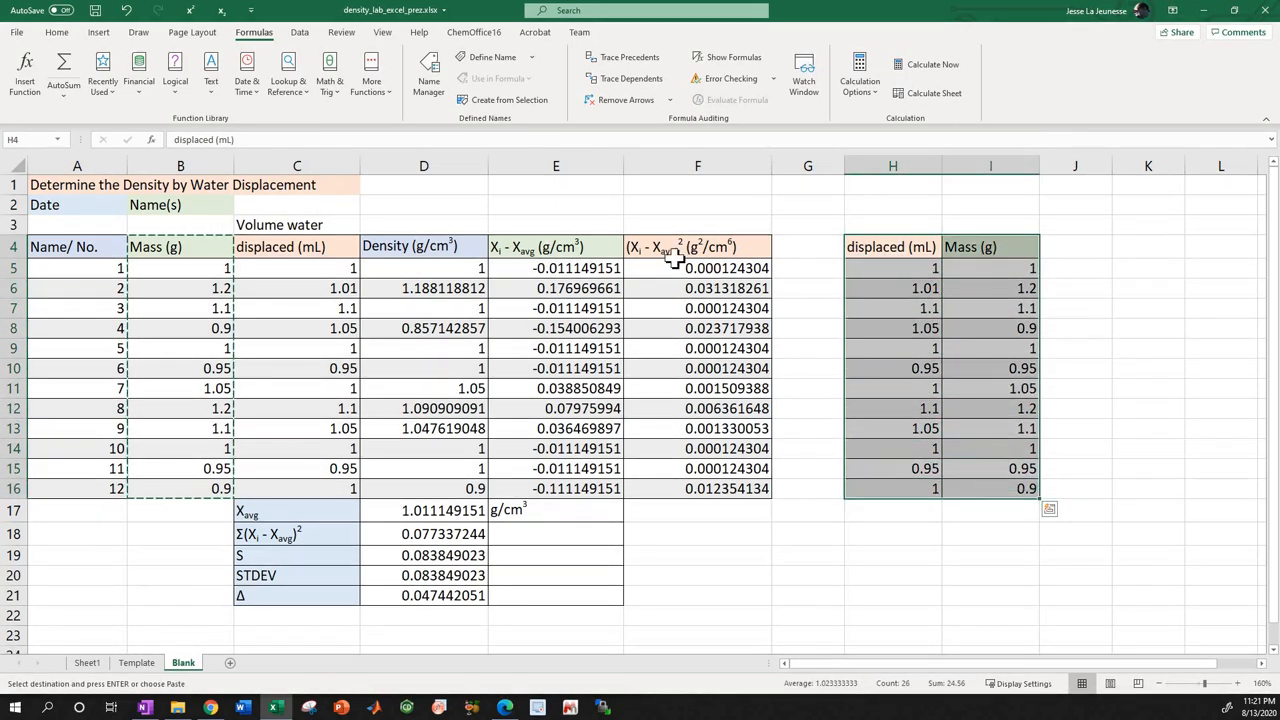
pyautogui.click(99, 33)
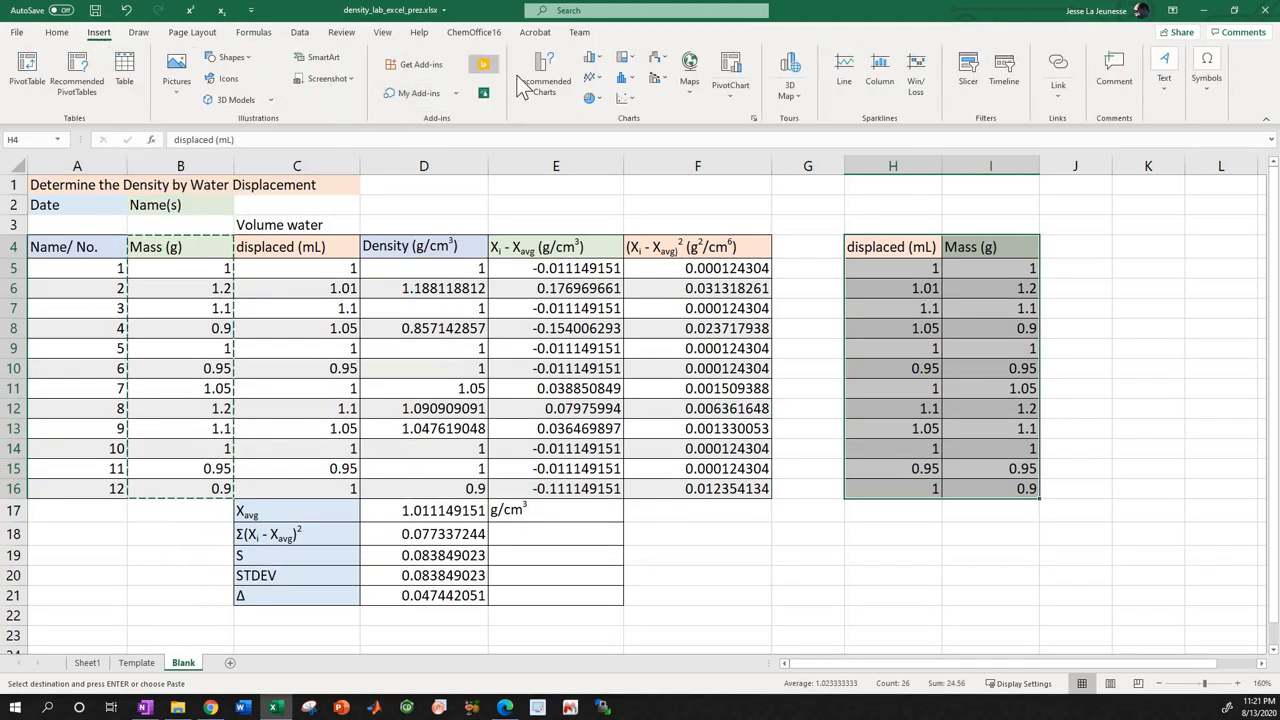
pyautogui.click(622, 100)
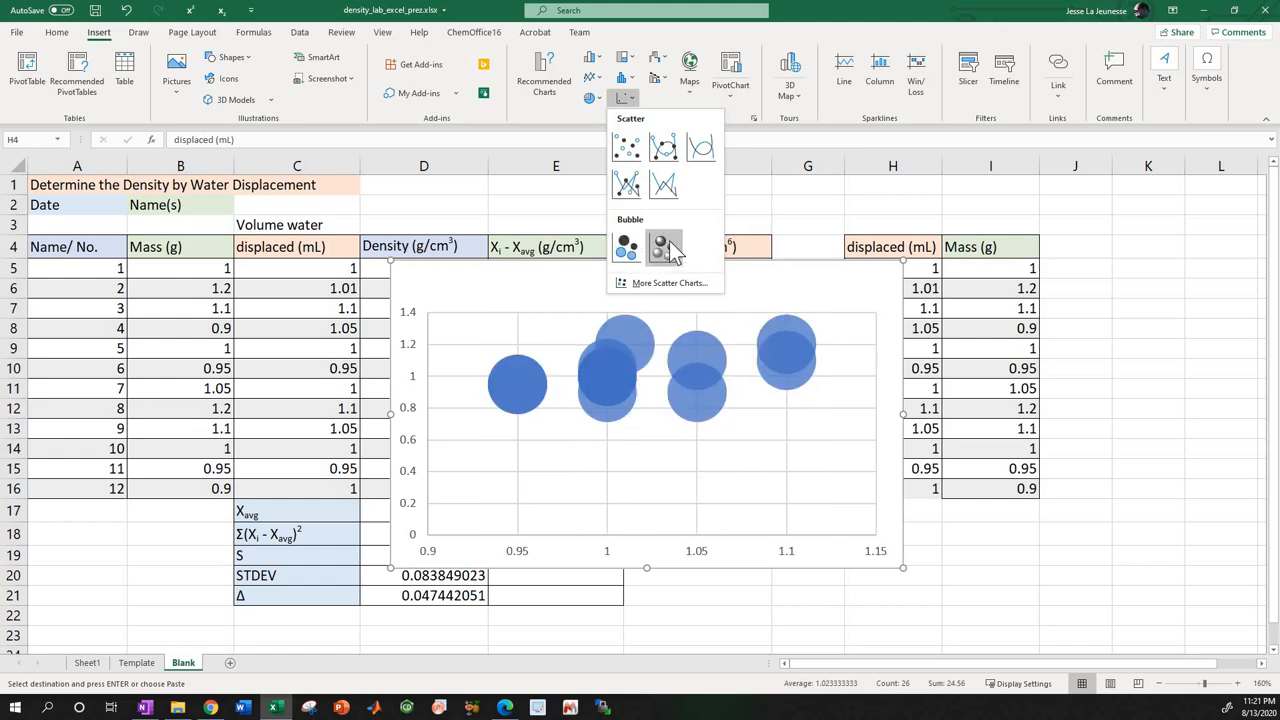
pyautogui.click(626, 148)
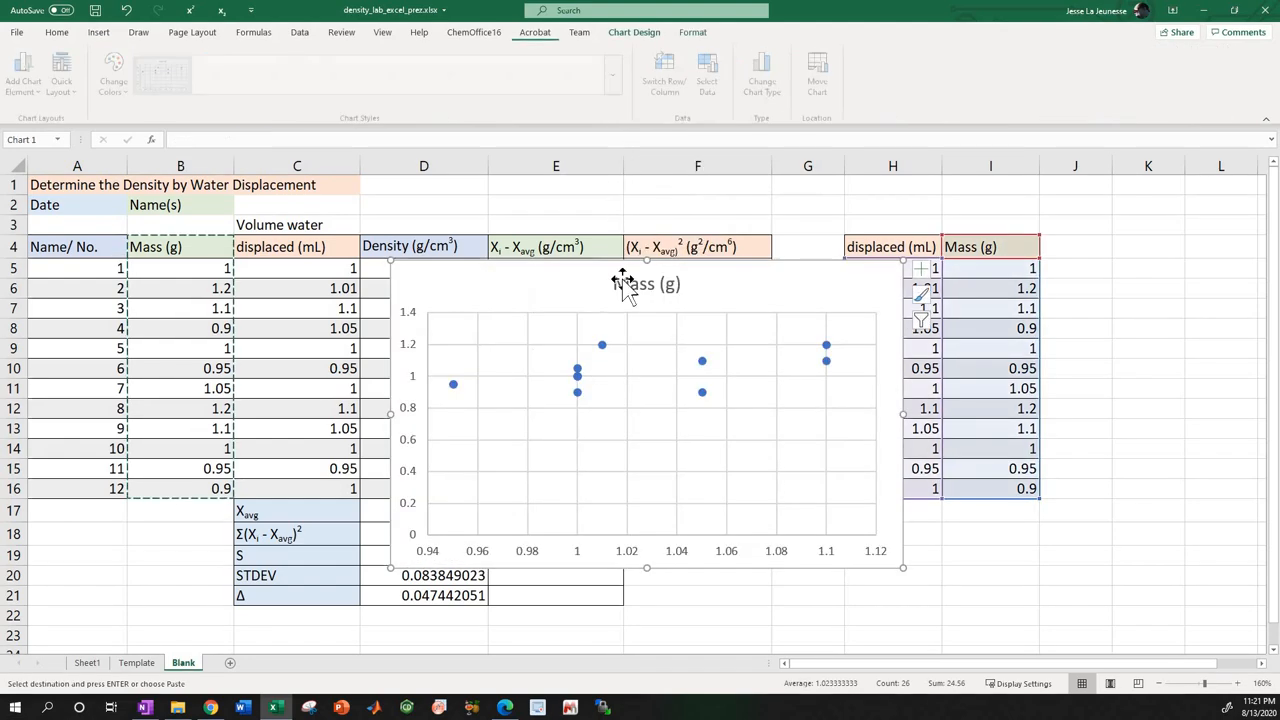
# Move the scatter chart beside the copied data so it starts at column J and leaves columns H and I uncovered.
pyautogui.moveTo(562, 300); pyautogui.dragTo(894, 272)
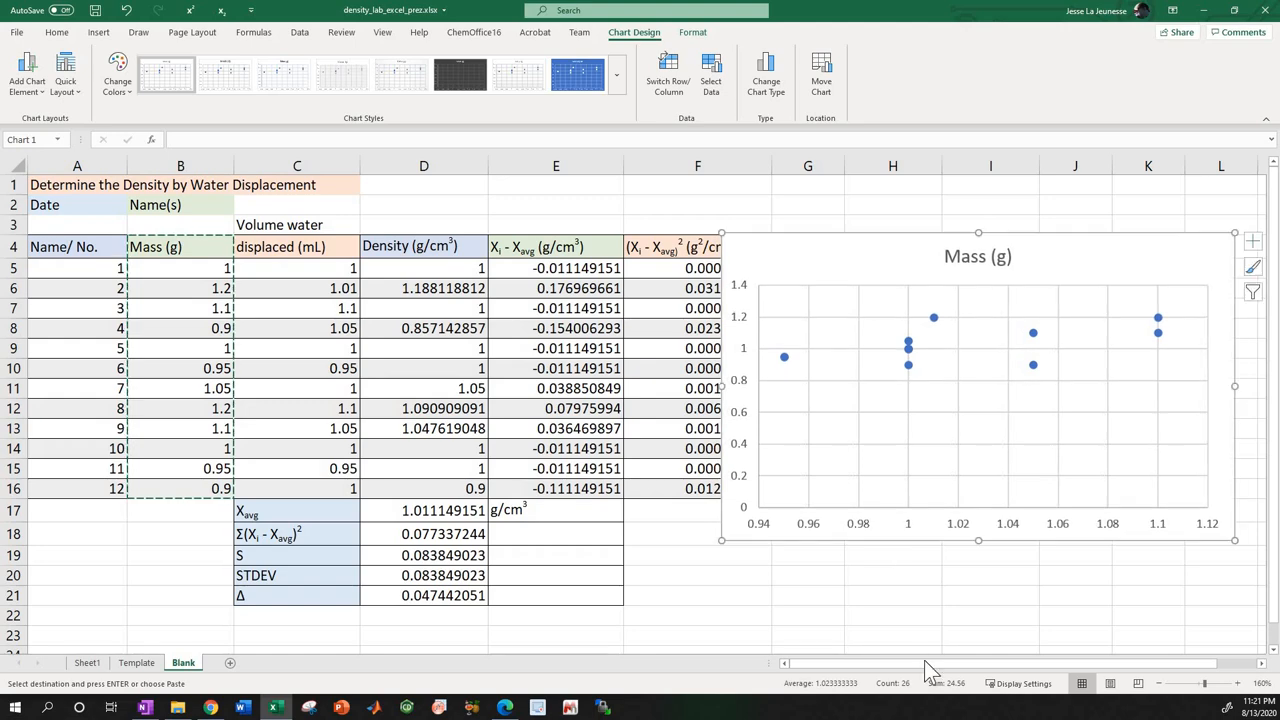
pyautogui.hscroll(1, 1000, 663)
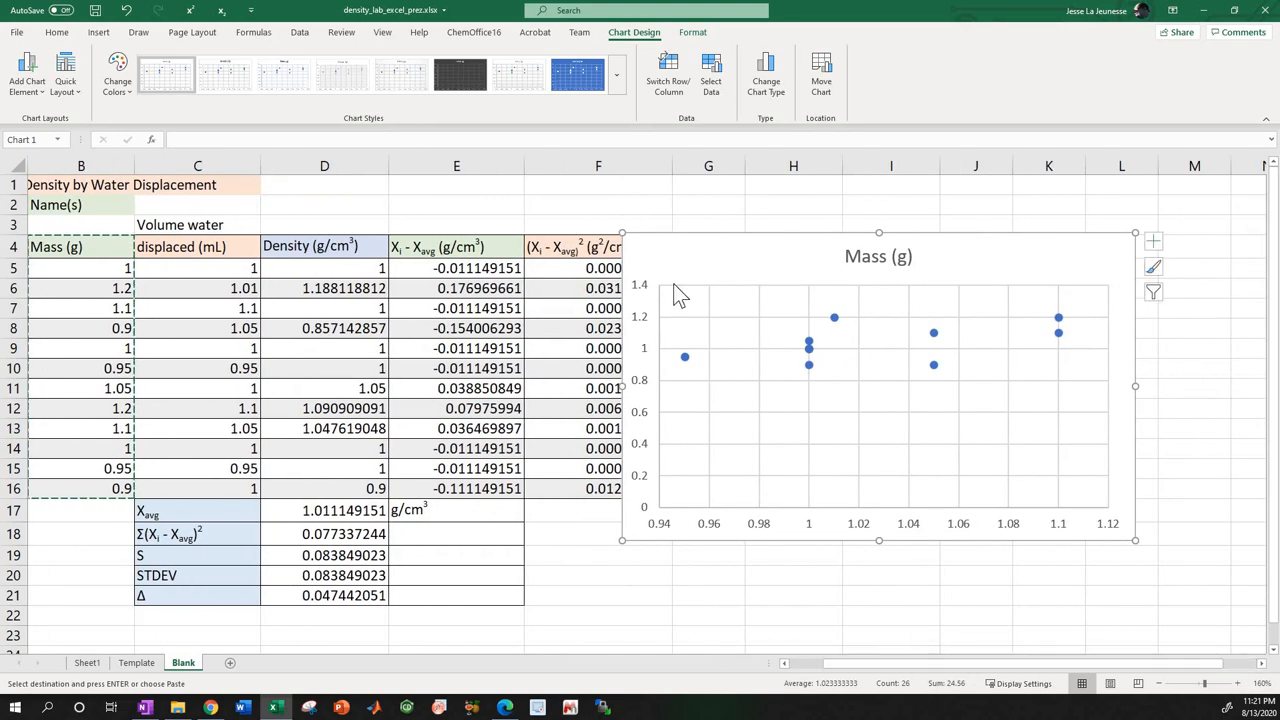
pyautogui.moveTo(978, 326); pyautogui.dragTo(1270, 310)
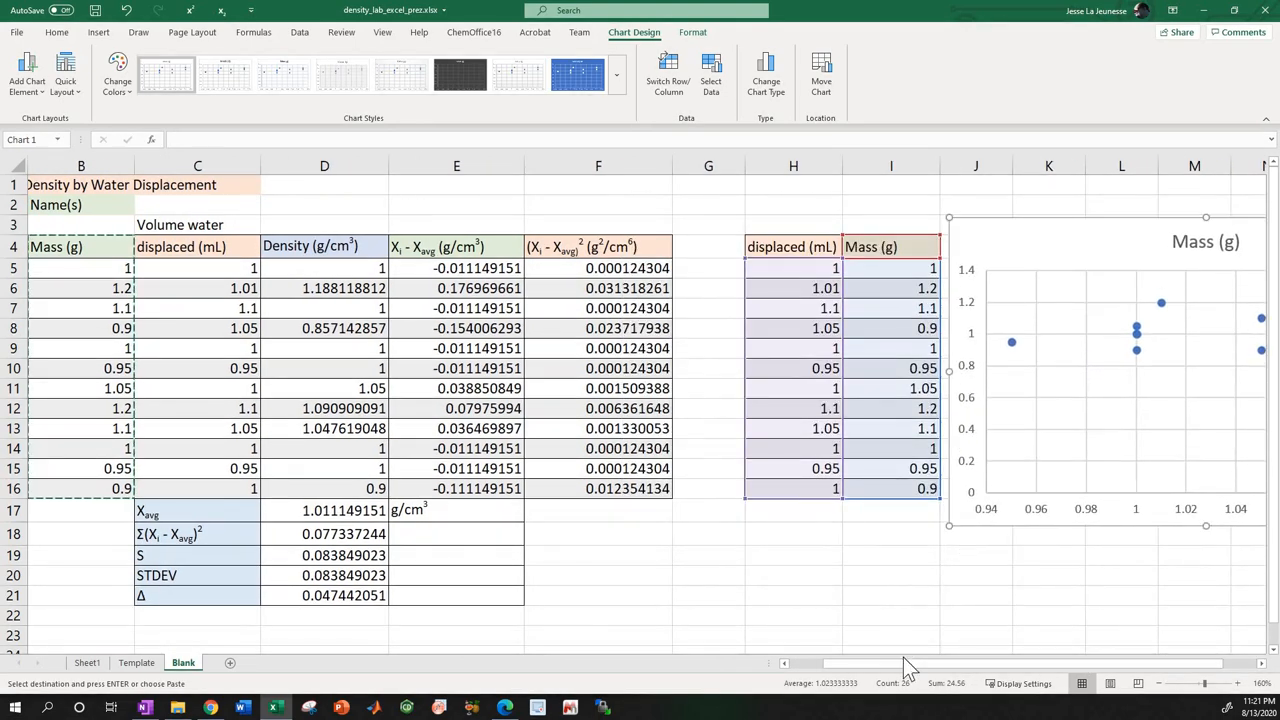
pyautogui.click(1035, 668)
pyautogui.moveTo(1035, 662); pyautogui.dragTo(946, 637)
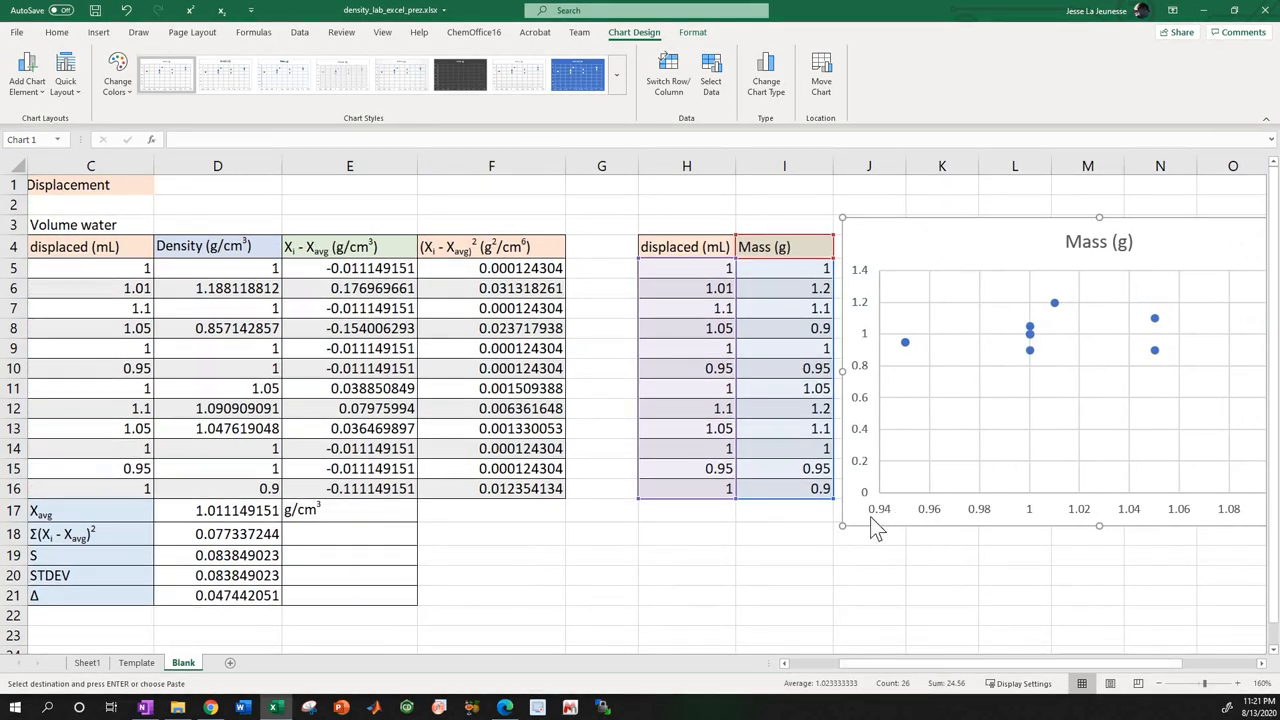
pyautogui.scroll(-1, 917, 580)
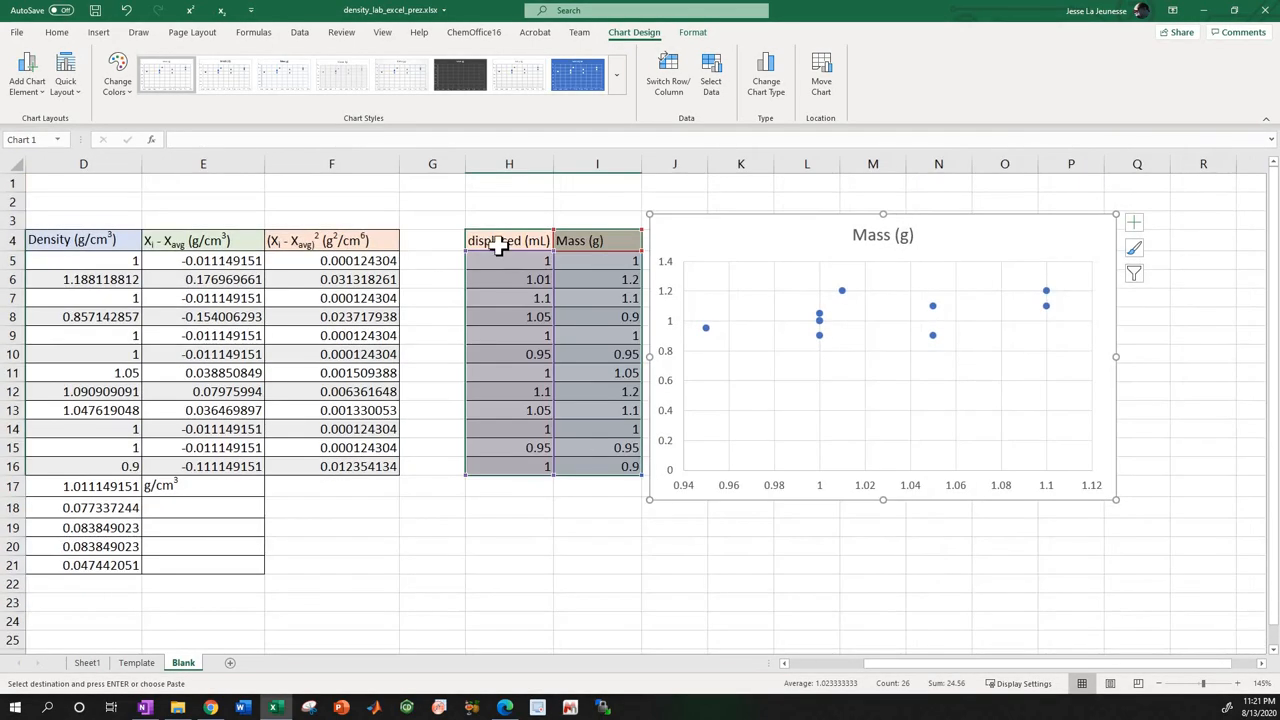
# Label H3 as x and I3 as y above the copied columns, and shift the scatter chart slightly further from the data.
pyautogui.click(503, 220)
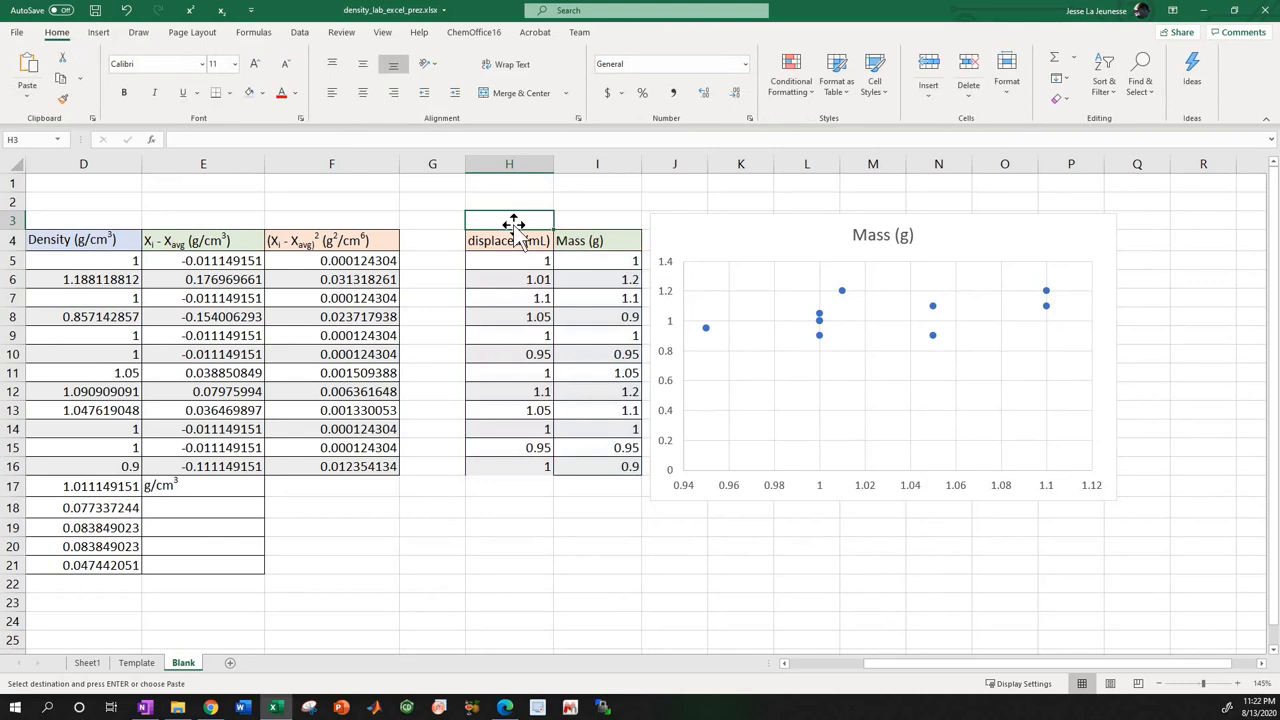
pyautogui.write('x')
pyautogui.click(585, 220)
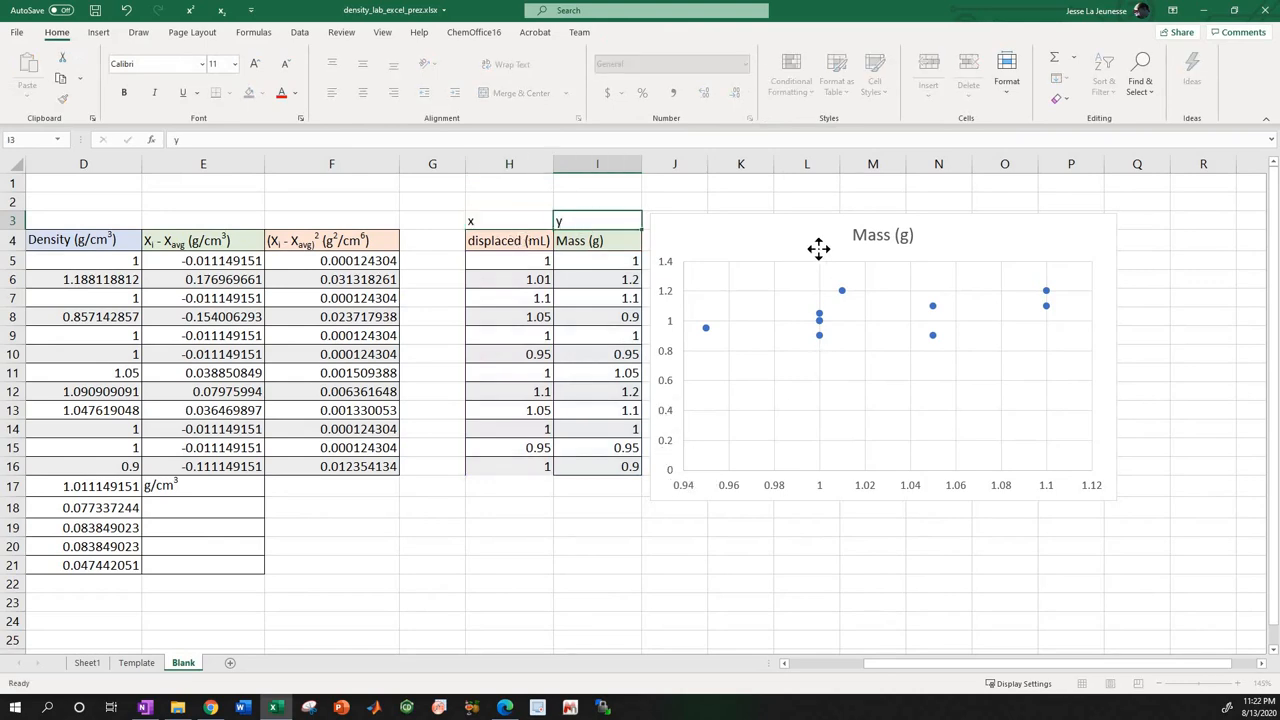
pyautogui.moveTo(818, 249); pyautogui.dragTo(863, 249)
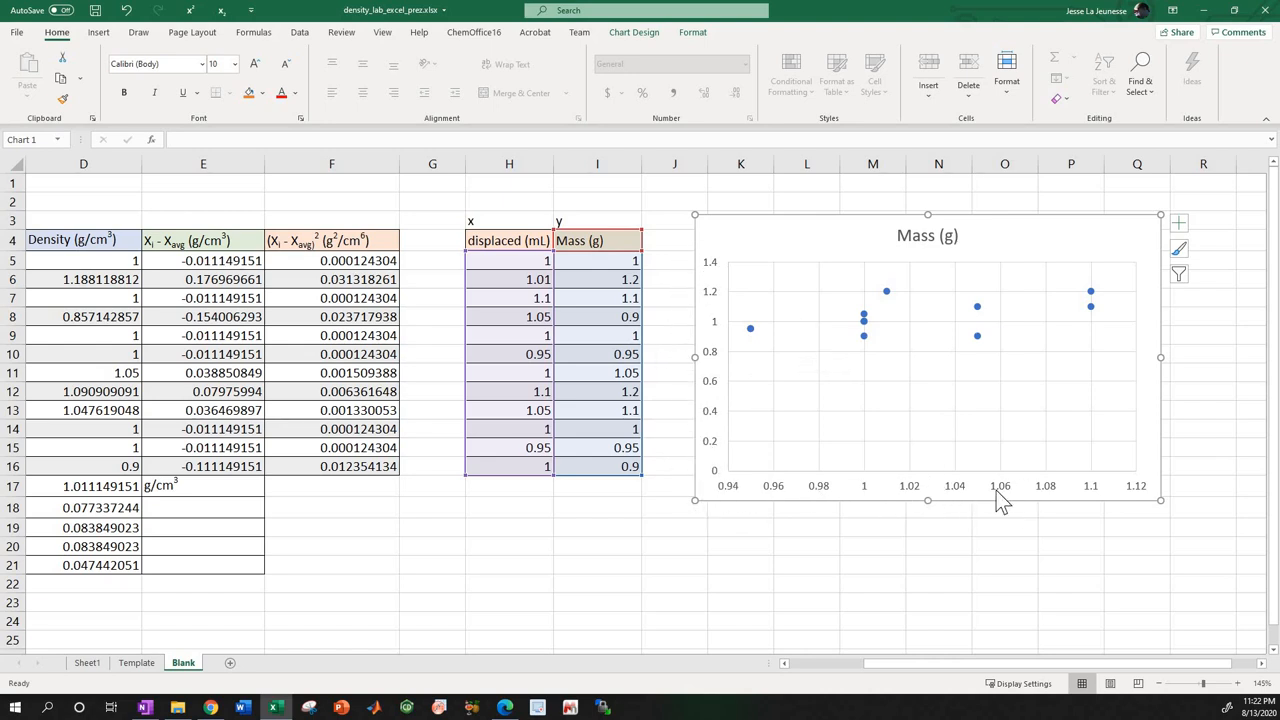
# Add a linear trendline to the scatter chart and display its equation on the chart.
pyautogui.click(1178, 224)
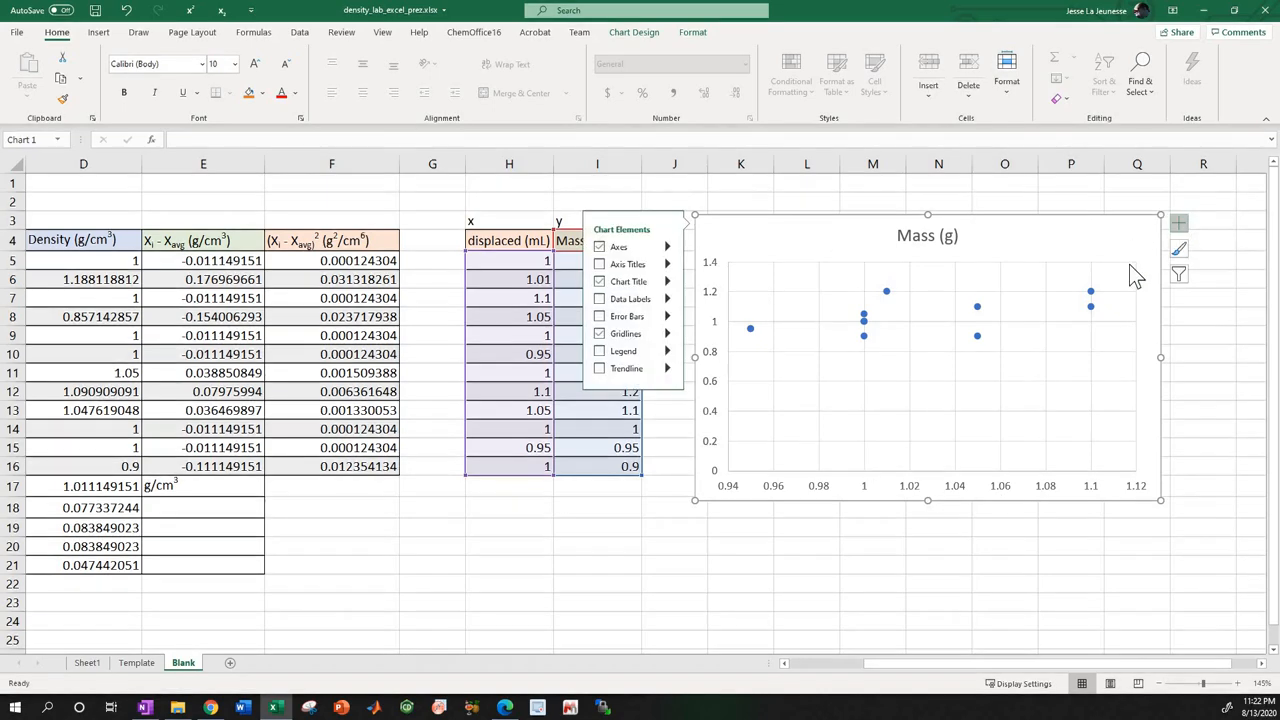
pyautogui.click(601, 369)
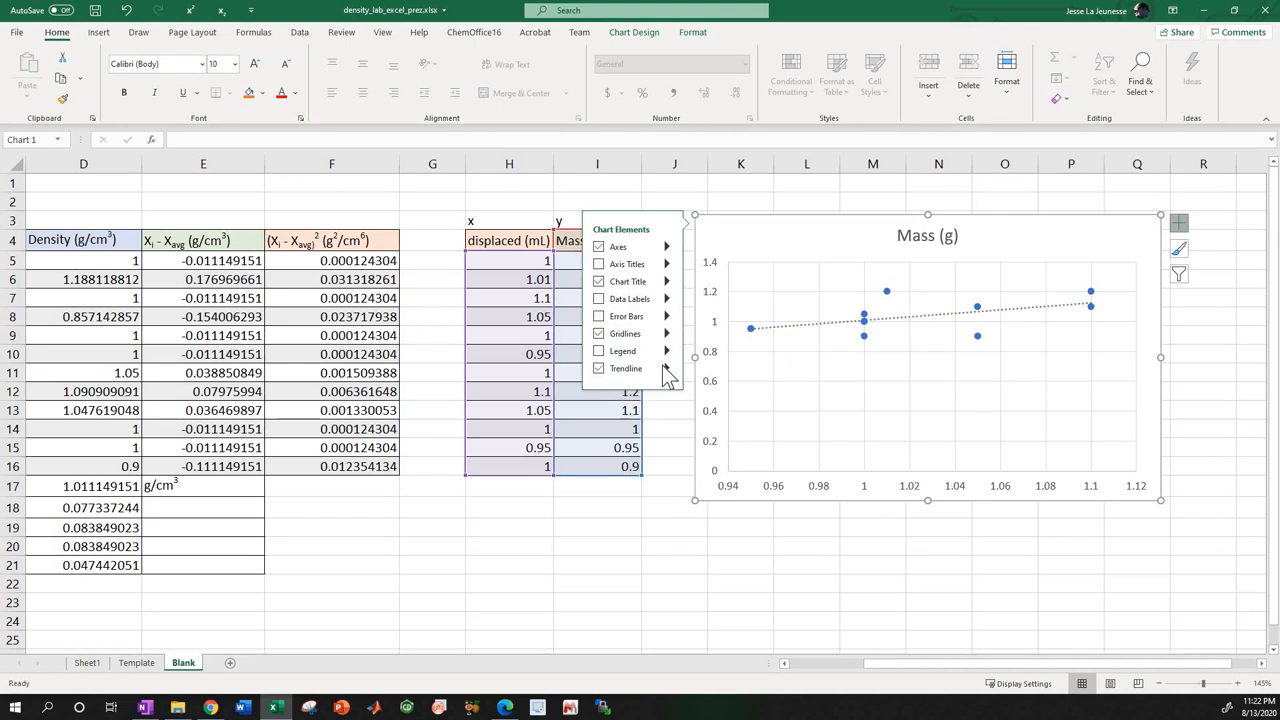
pyautogui.click(667, 368)
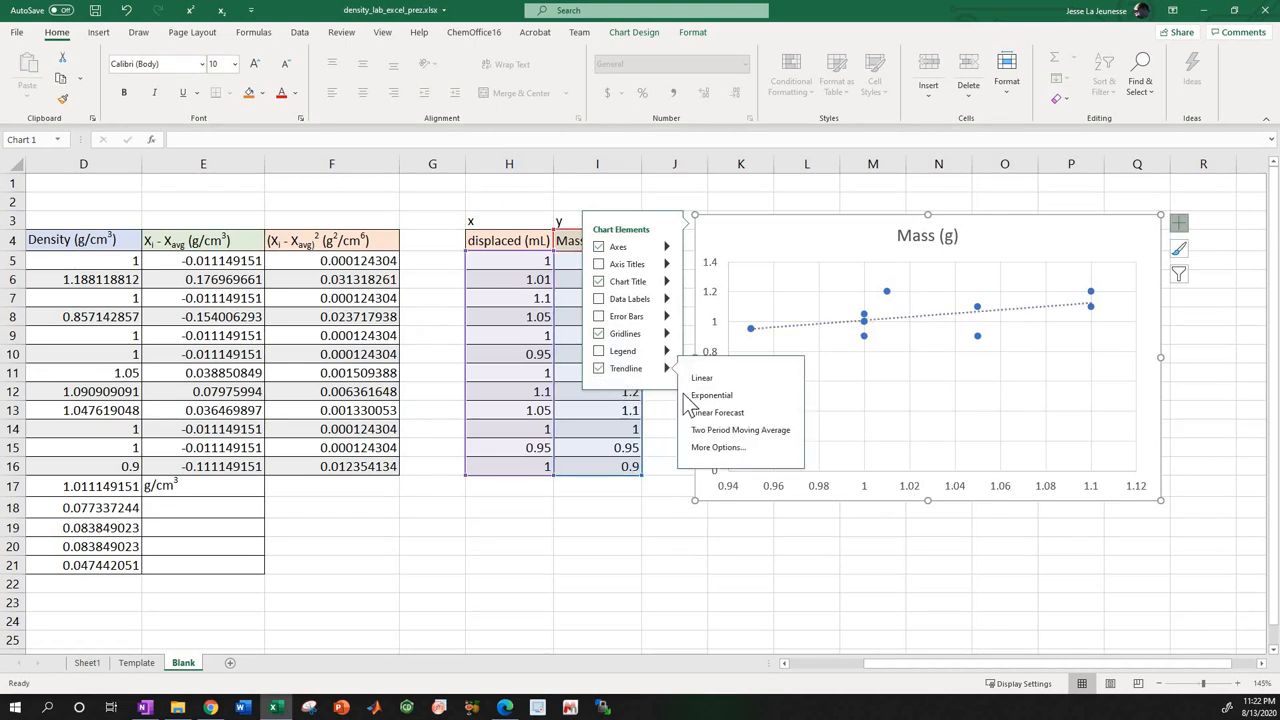
pyautogui.click(716, 446)
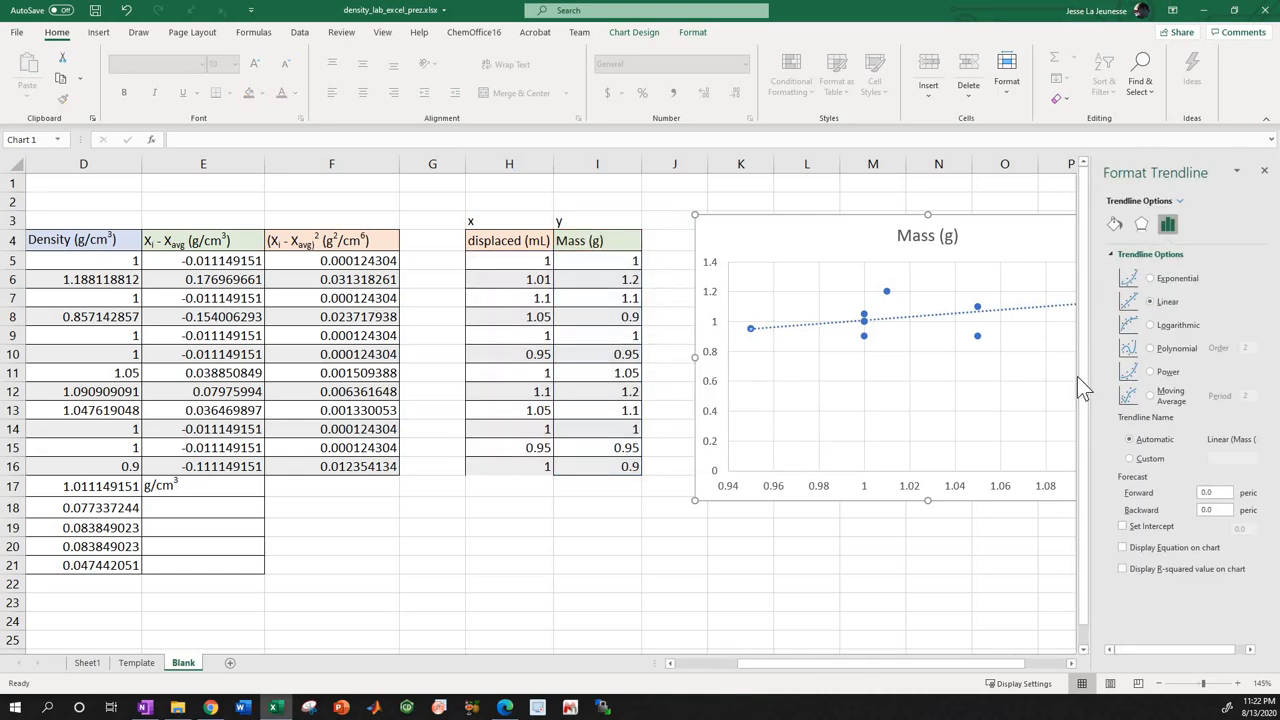
pyautogui.click(1122, 548)
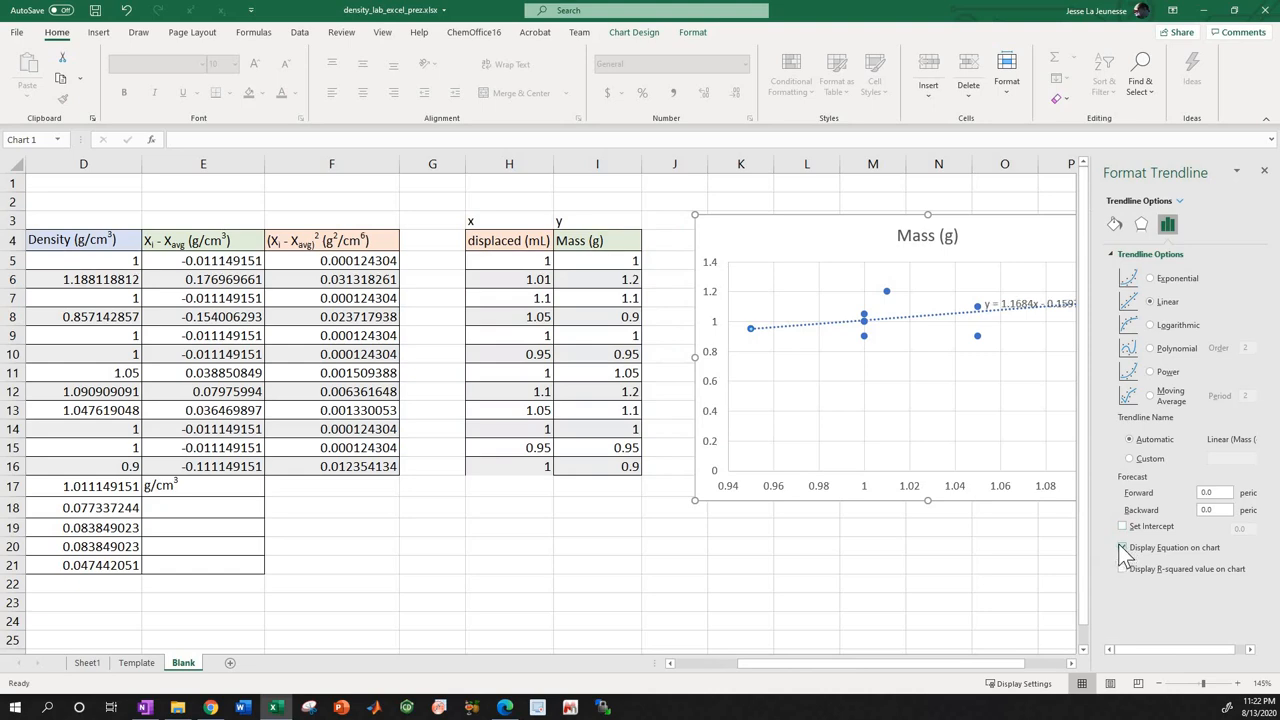
# Move the chart over the copied data columns so it is fully in view, and review its available trendline types.
pyautogui.moveTo(837, 229); pyautogui.dragTo(672, 259)
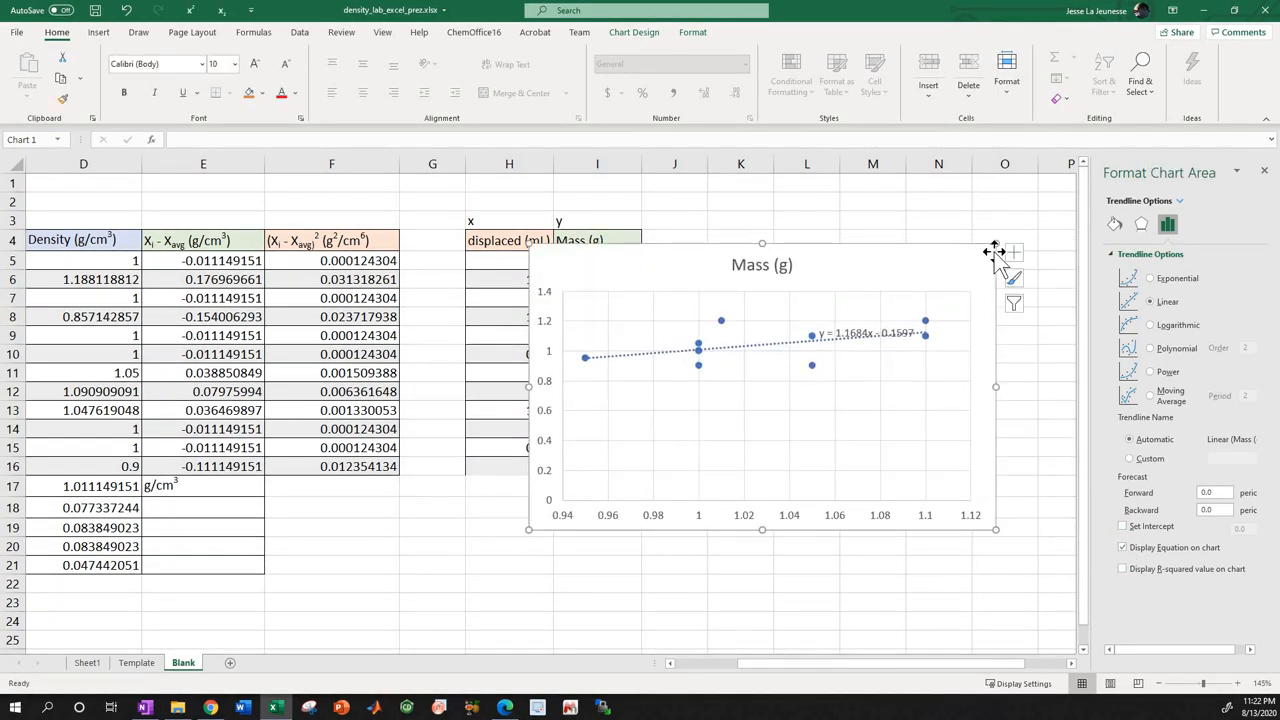
pyautogui.click(1014, 252)
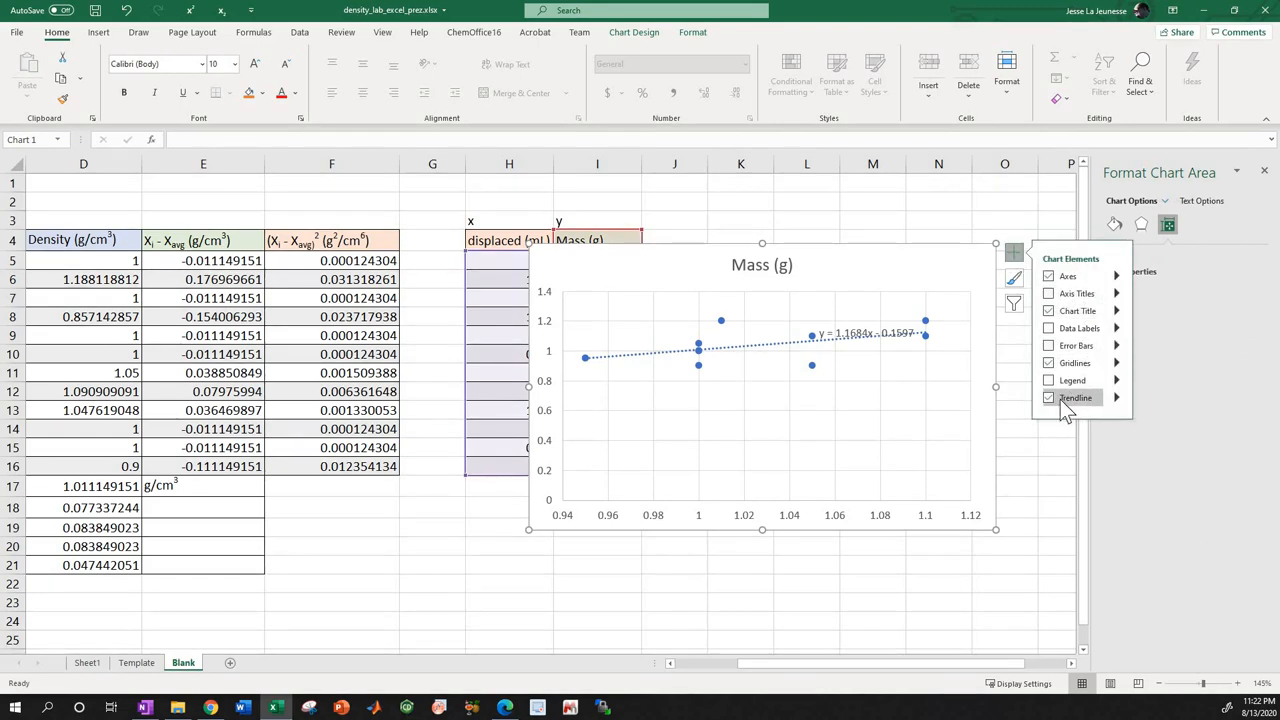
pyautogui.click(1118, 397)
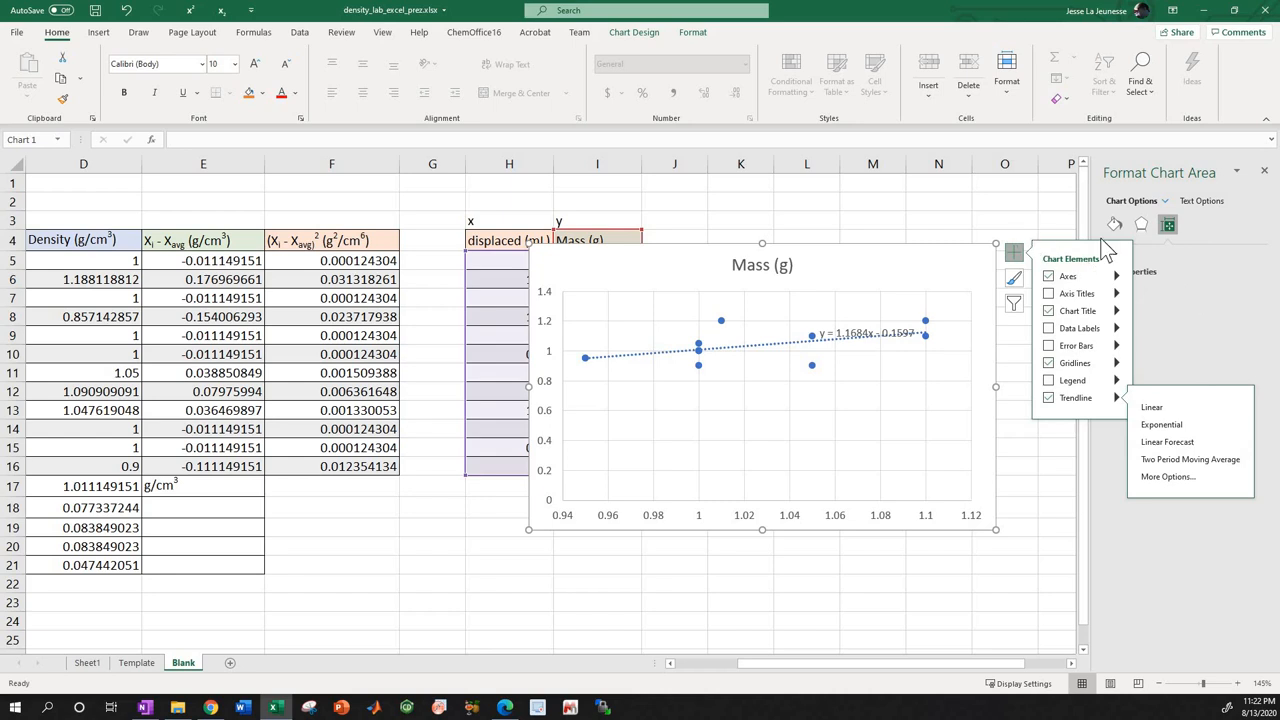
pyautogui.click(1022, 257)
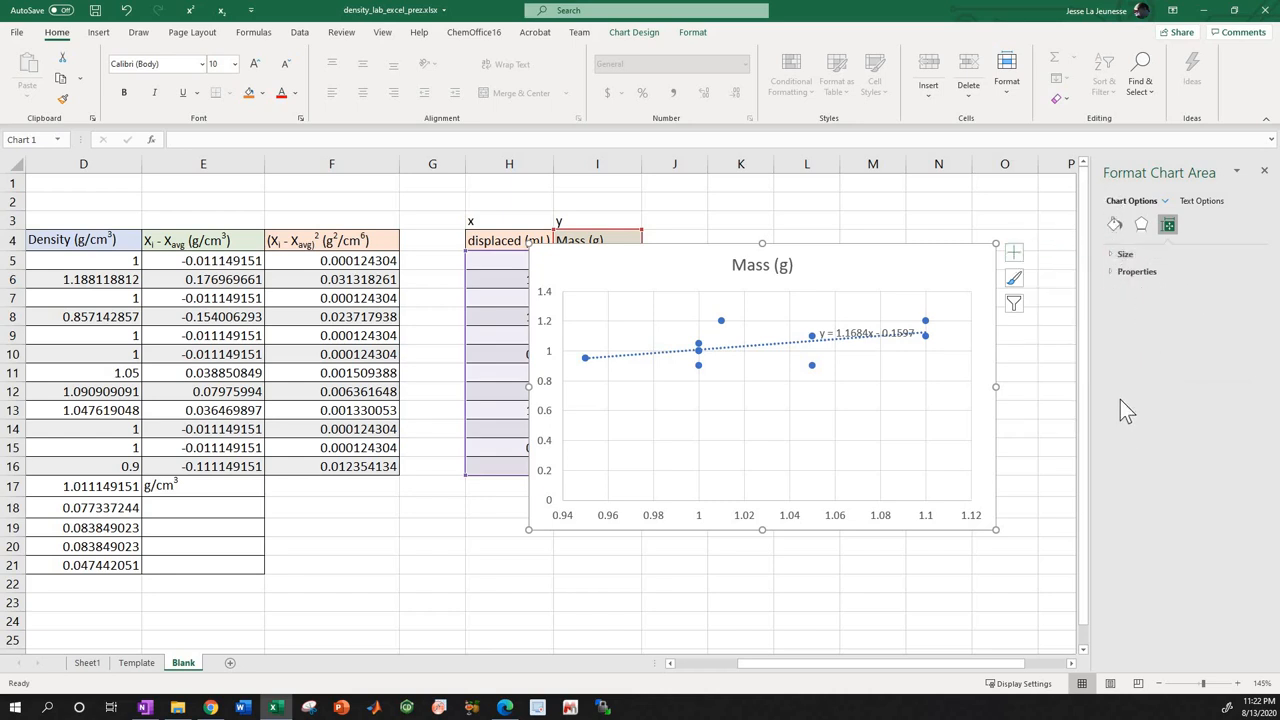
# Move the trendline equation label up beside the chart title, and place the chart back beside column I, clear of the data.
pyautogui.click(855, 326)
pyautogui.moveTo(865, 262); pyautogui.dragTo(866, 263)
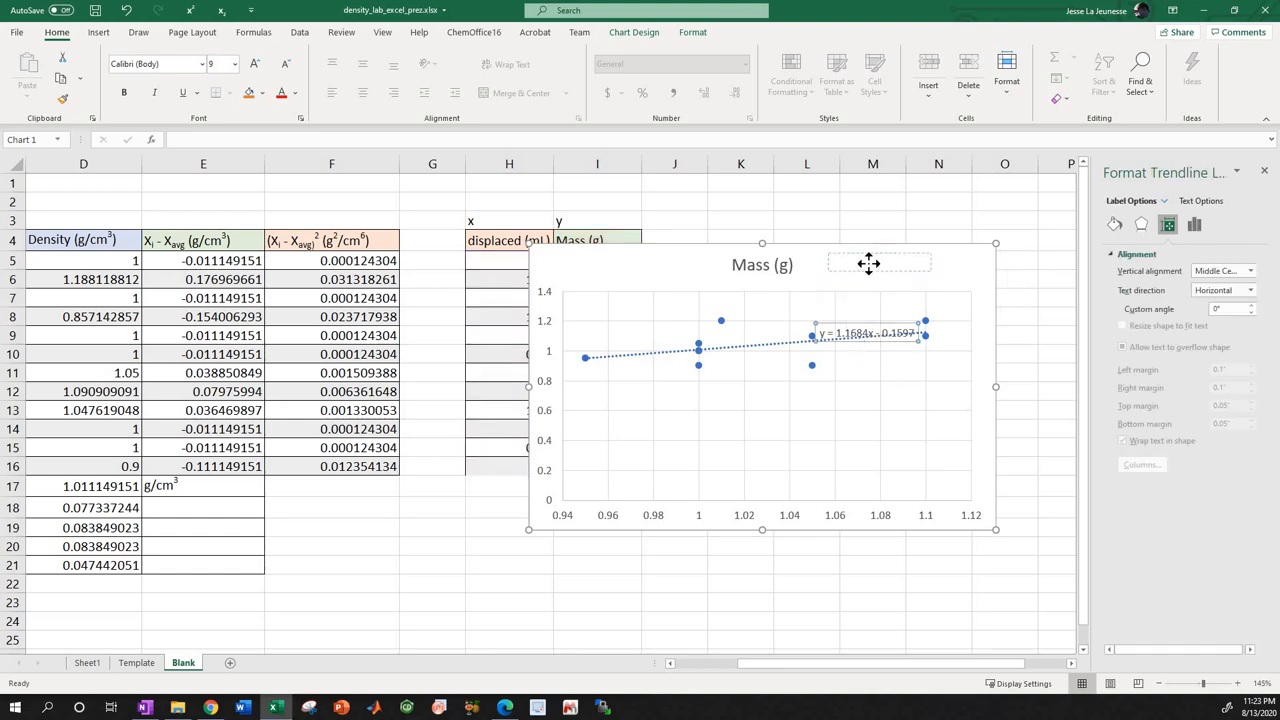
pyautogui.moveTo(658, 252); pyautogui.dragTo(770, 238)
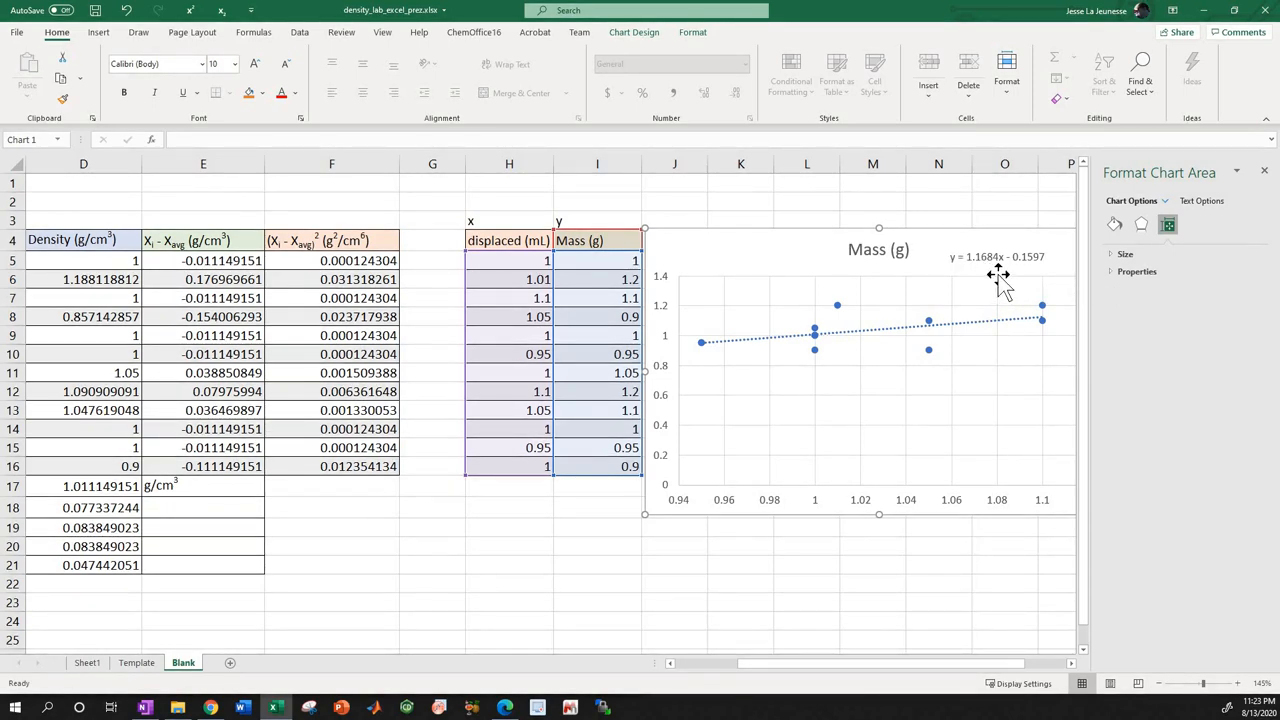
pyautogui.scroll(-1, 925, 277)
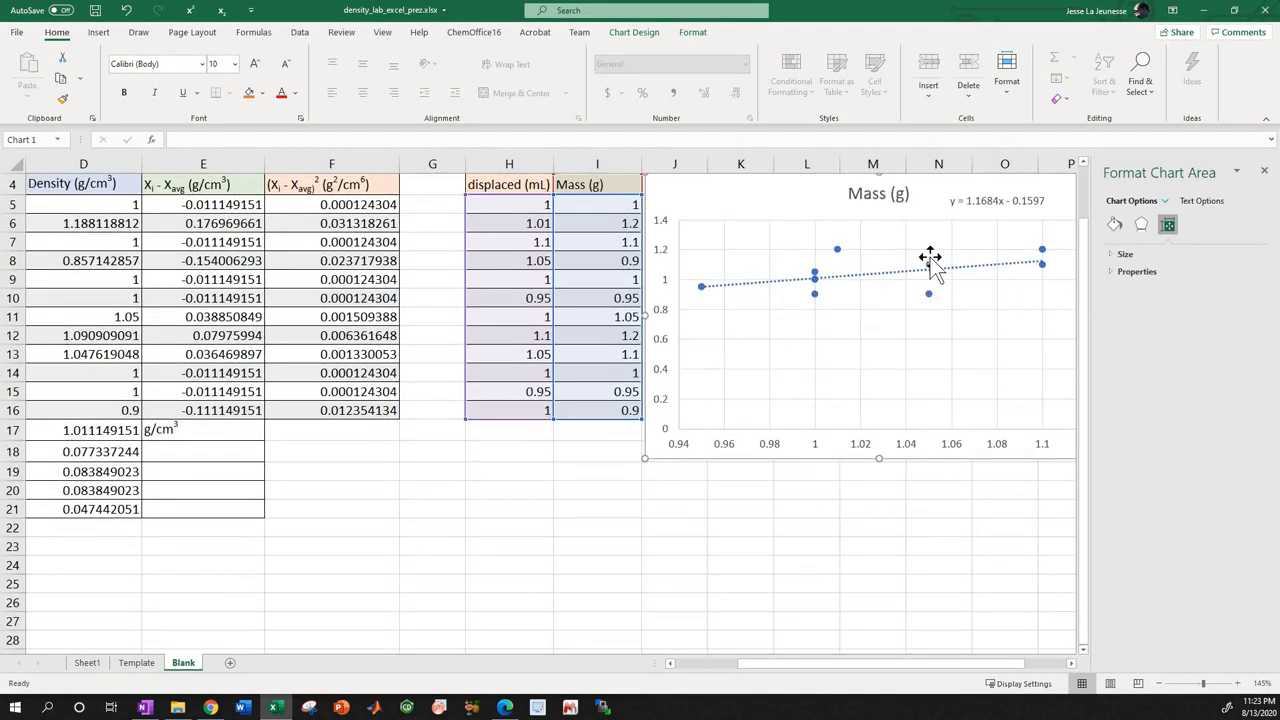
pyautogui.scroll(1, 932, 255)
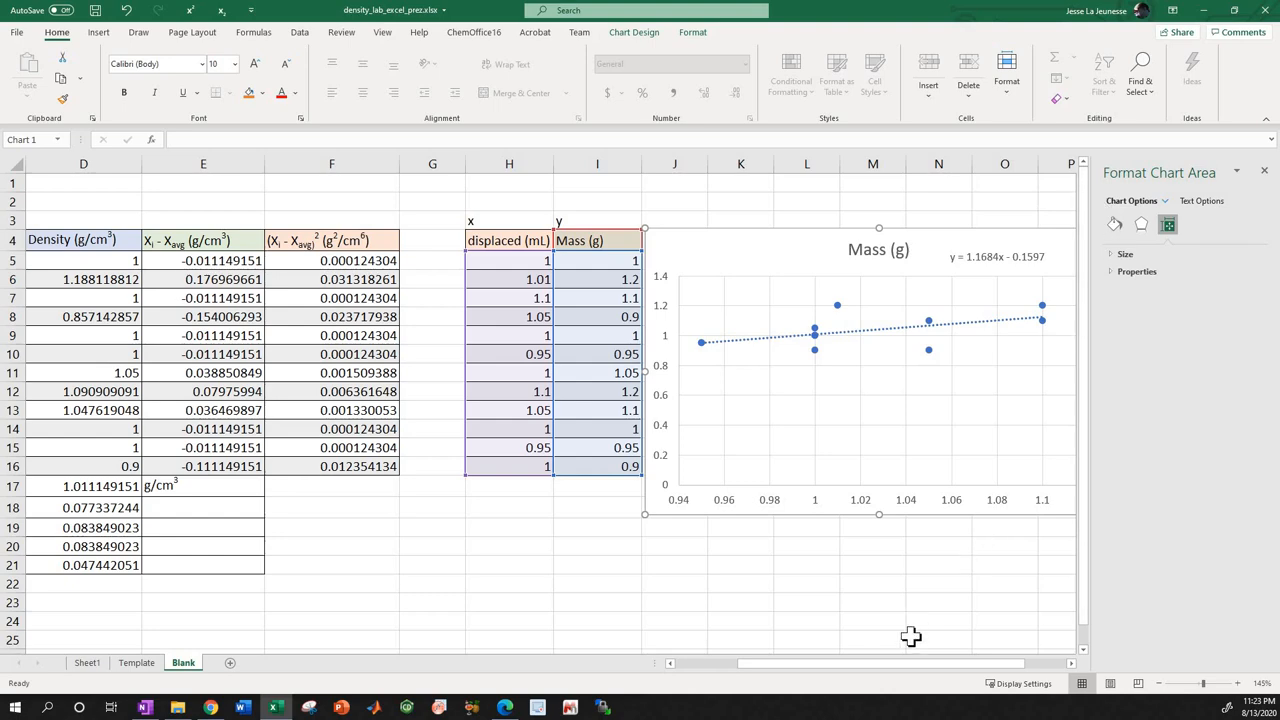
pyautogui.moveTo(903, 664); pyautogui.dragTo(775, 680)
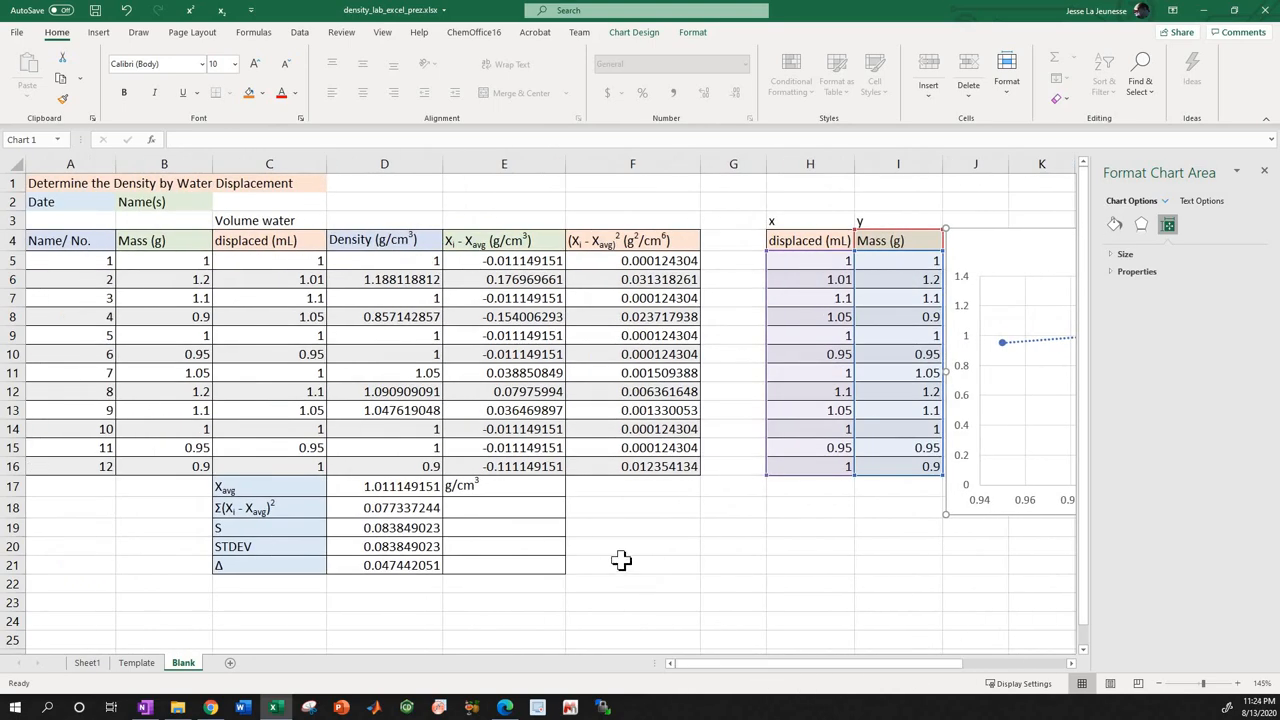